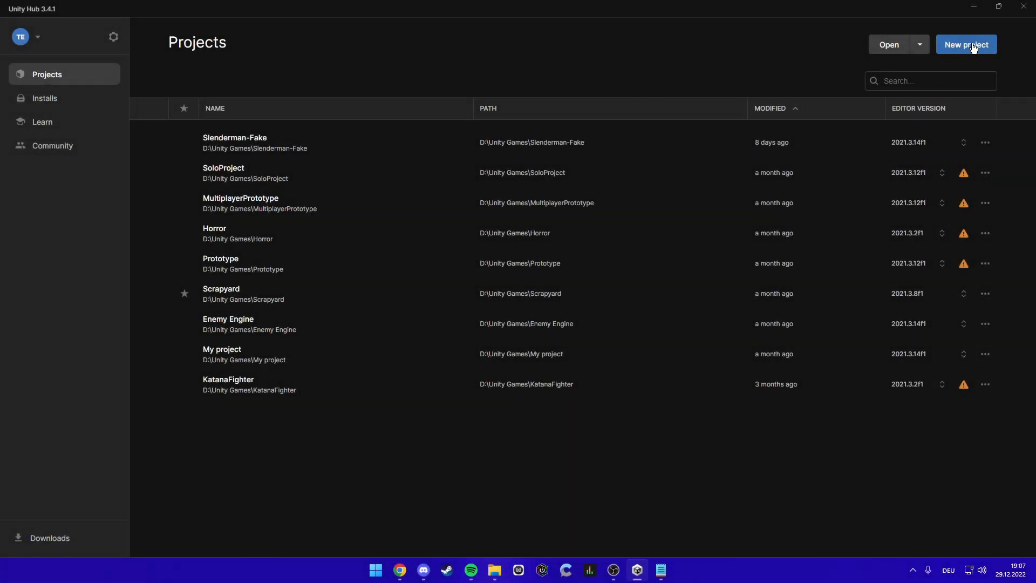
- Create a new project named Tutorial from the 3D (URP) template
click(973, 46)
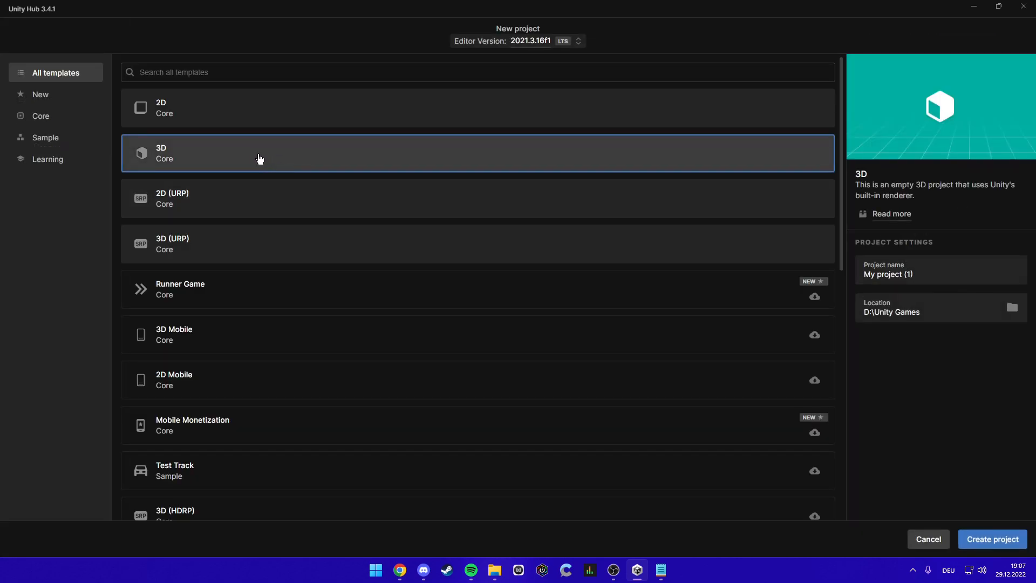
click(575, 233)
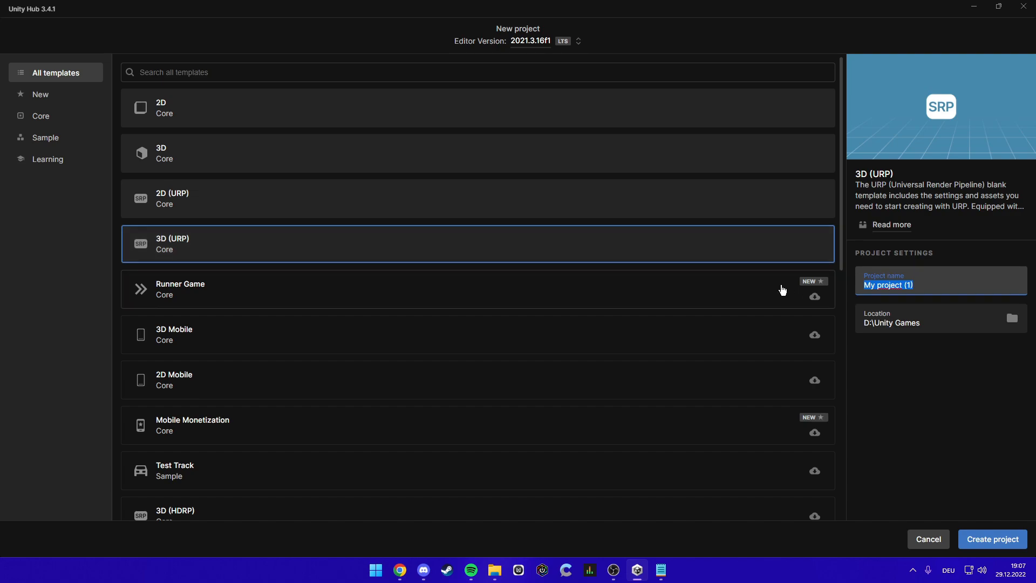
text(Tutorial)
click(896, 380)
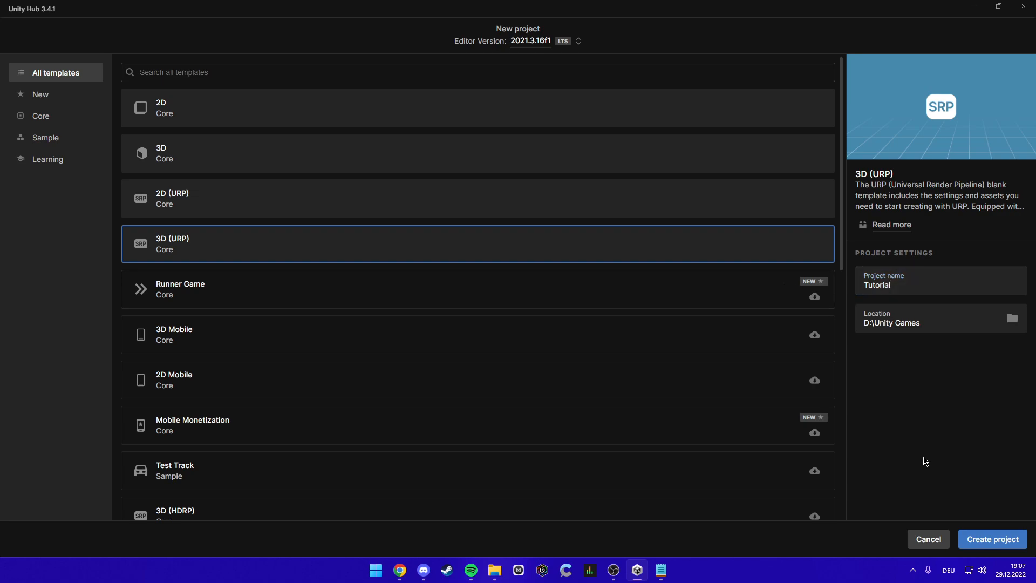
click(988, 542)
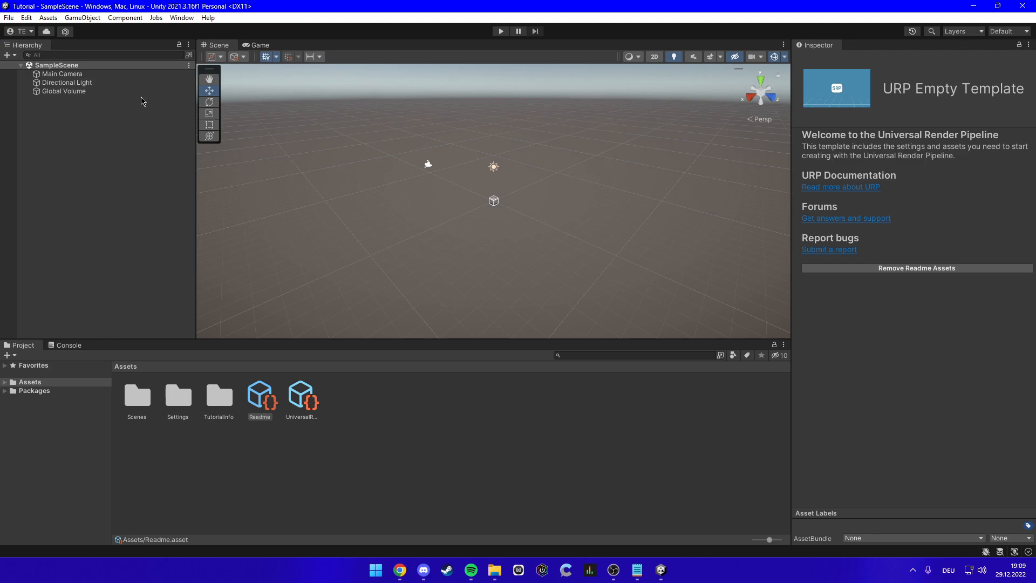
- Install the Input System package from the Unity Registry, accept enabling its backends with an editor restart, and close the Package Manager
click(182, 18)
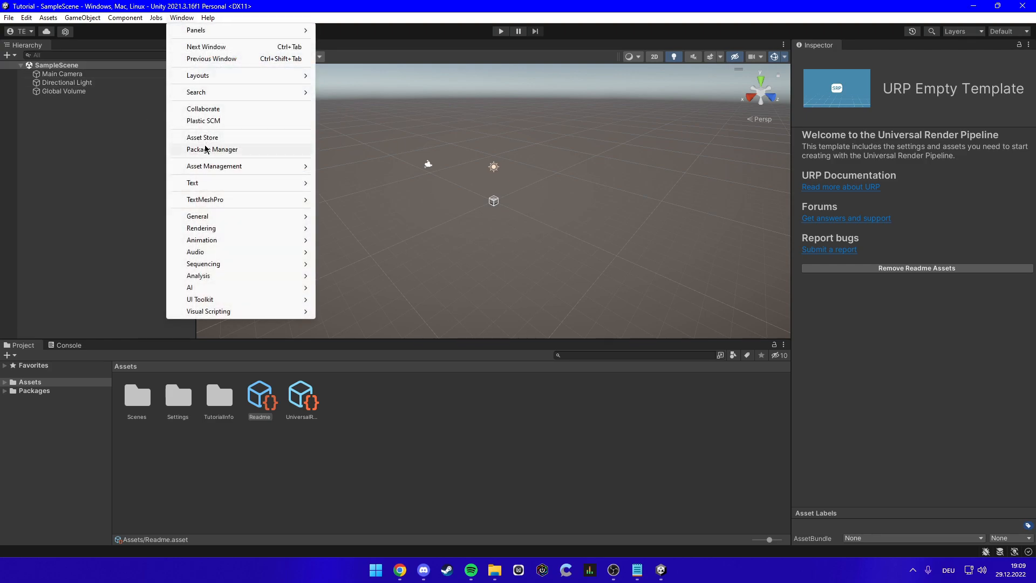
click(182, 18)
click(182, 18)
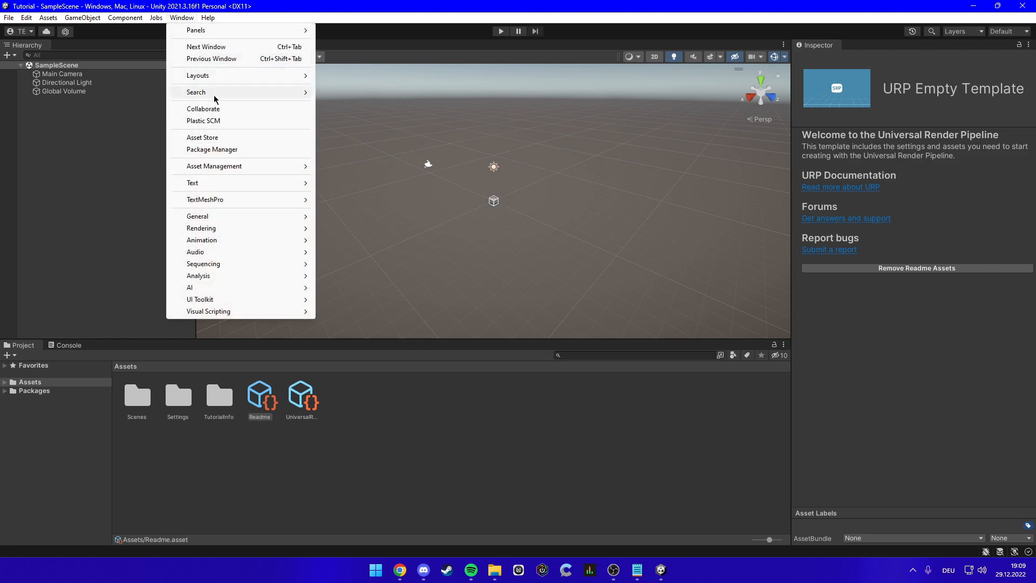
click(213, 150)
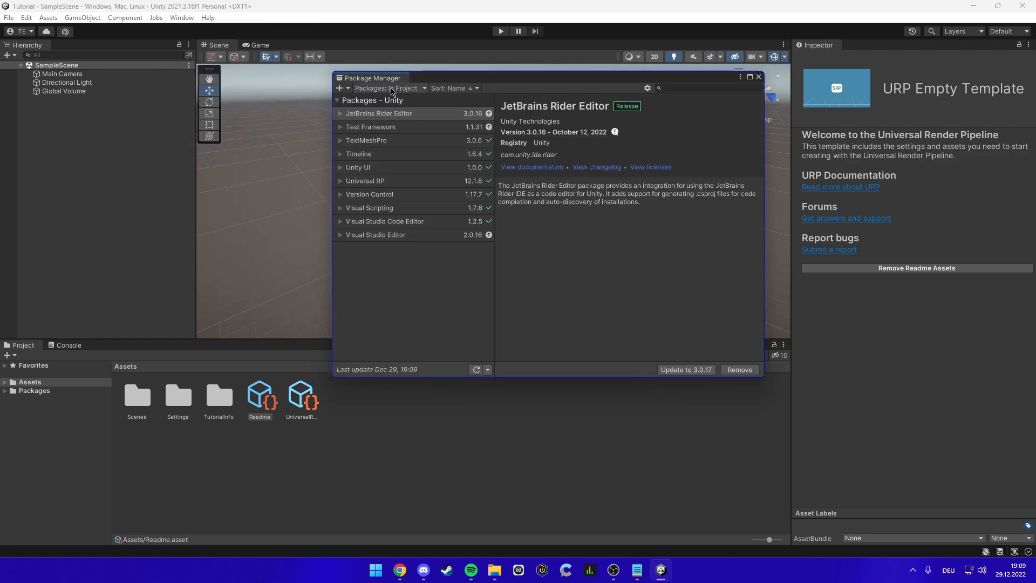
click(404, 89)
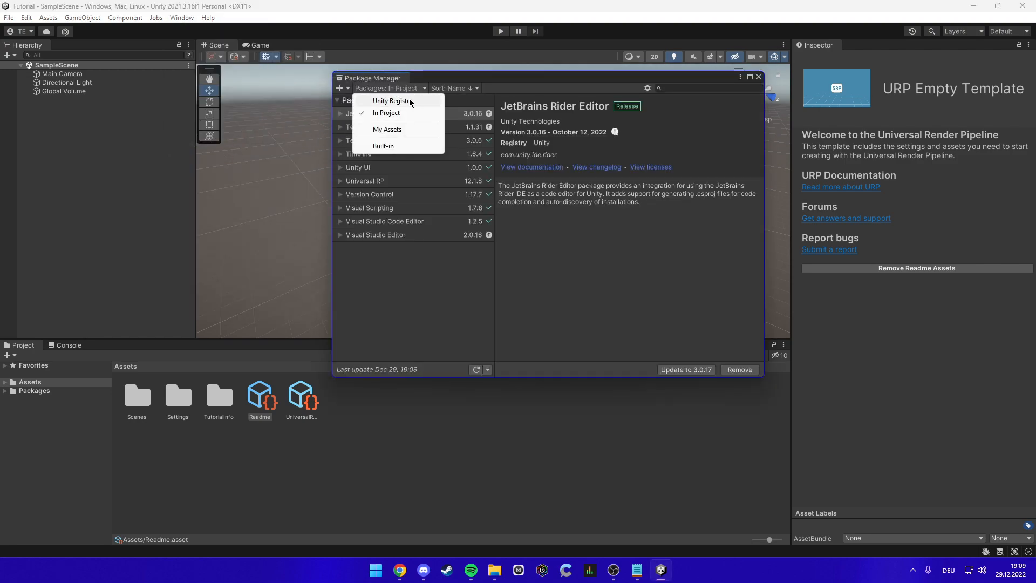
click(410, 102)
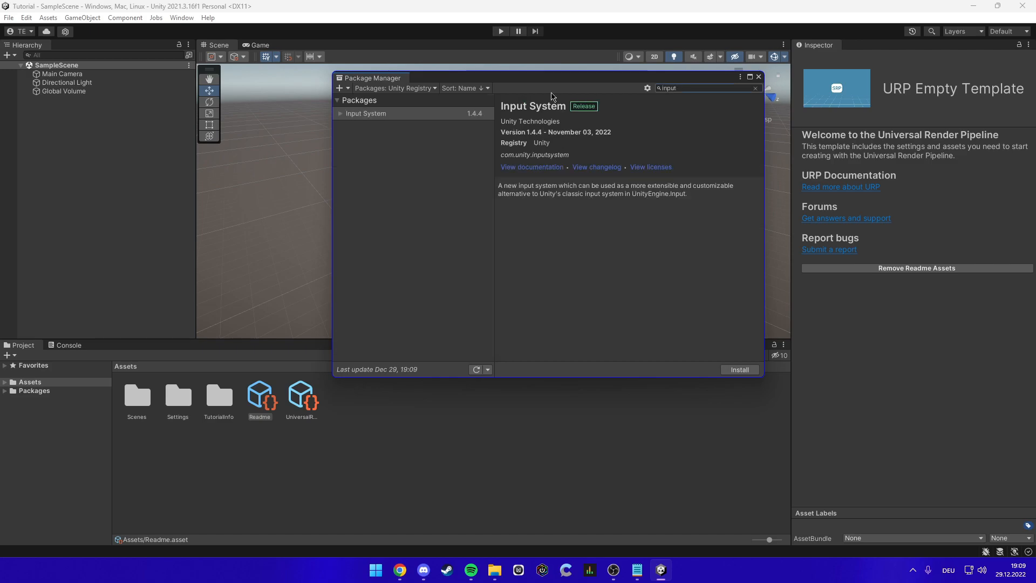
click(456, 114)
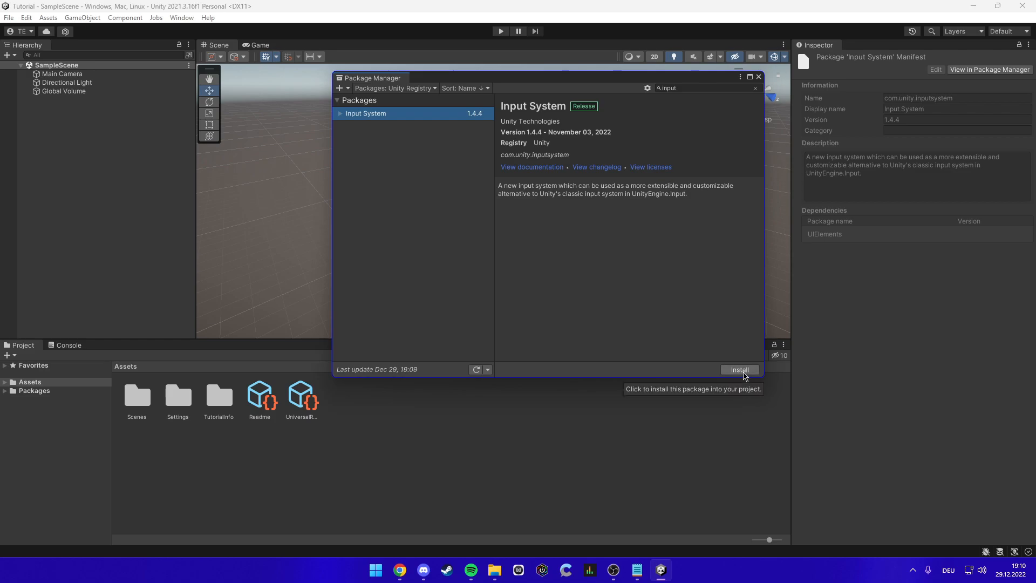
click(739, 370)
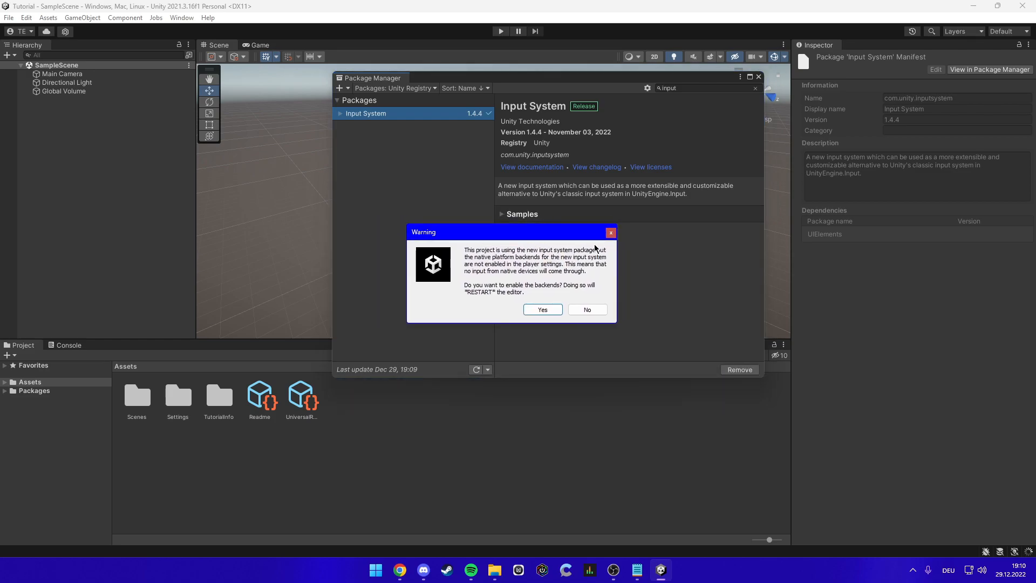
click(542, 309)
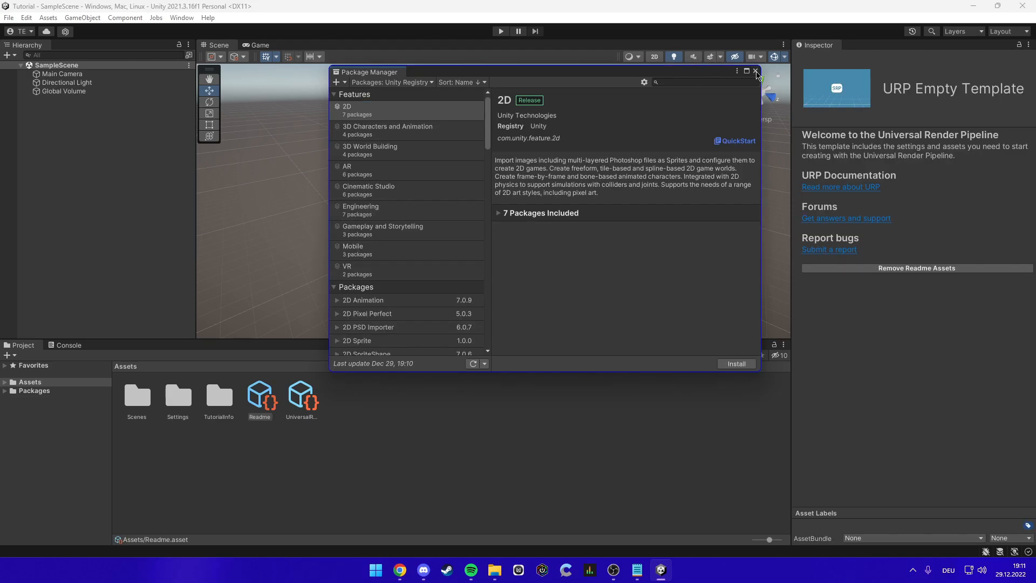
click(756, 72)
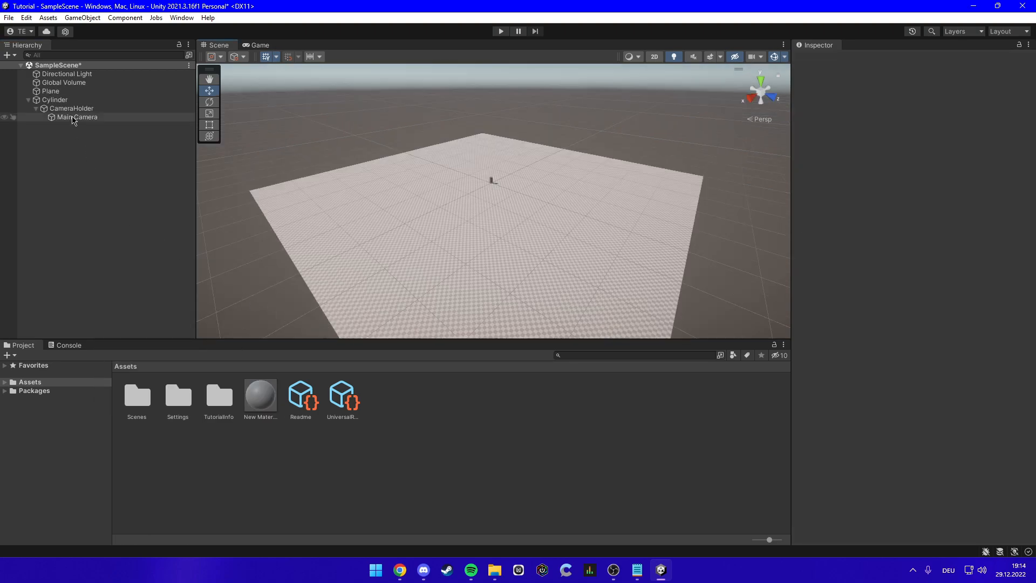
- Examine the hierarchy and component settings of the Plane, Cylinder, CameraHolder and Main Camera objects
click(102, 92)
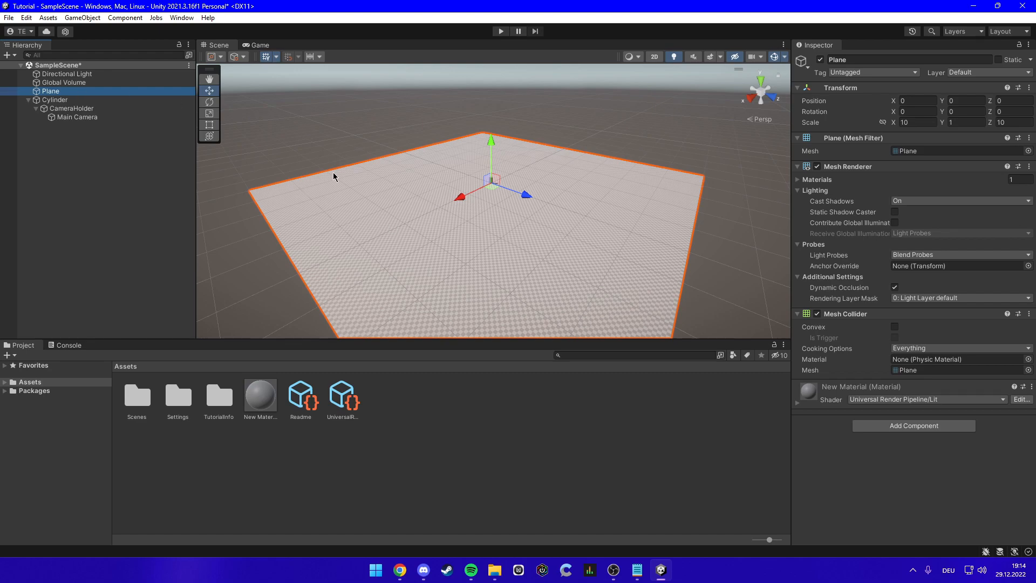
double_click(89, 102)
scroll(420, 170, up, 5)
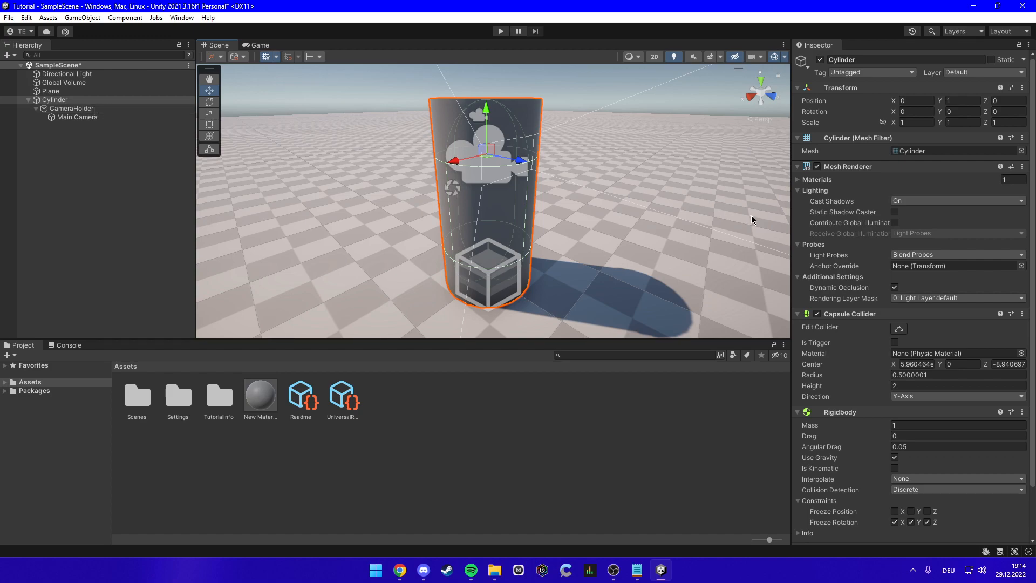
scroll(868, 269, down, 3)
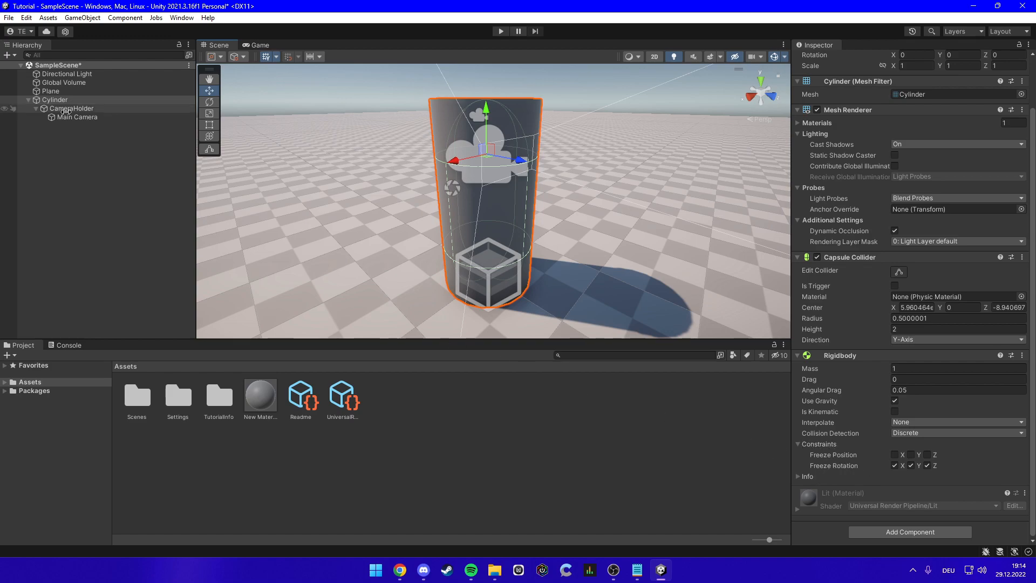
click(68, 109)
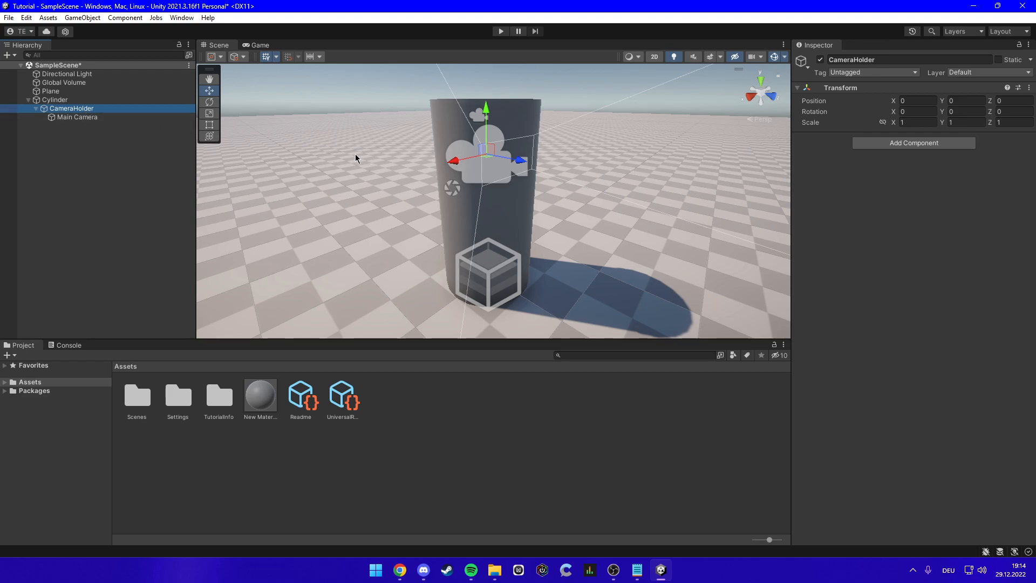
click(101, 118)
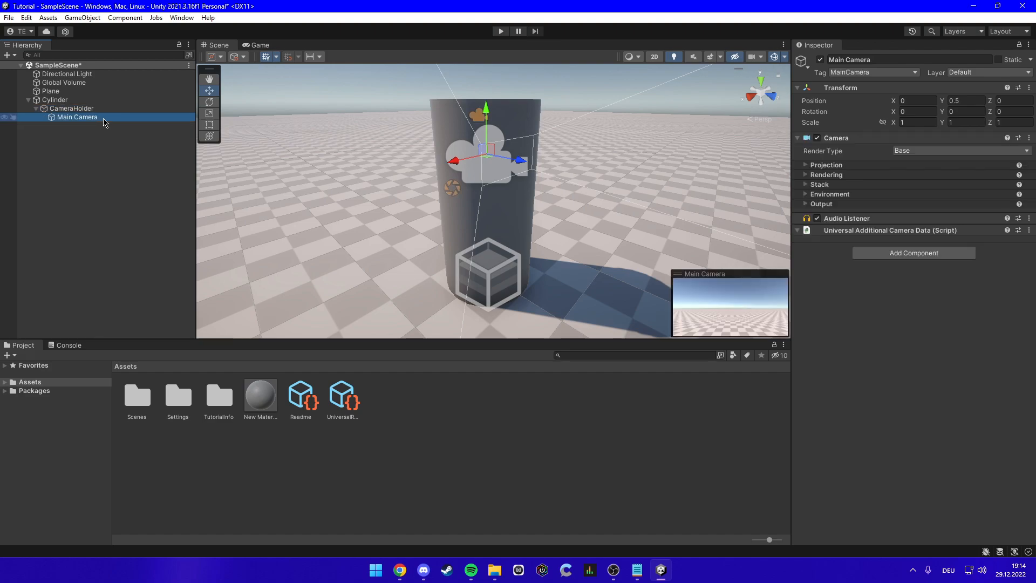
click(114, 109)
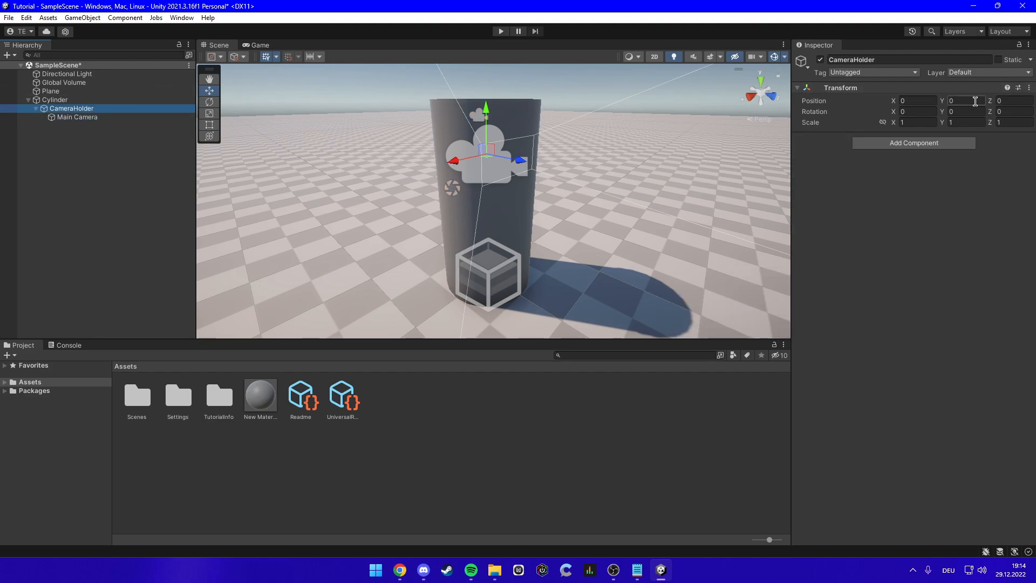
click(167, 118)
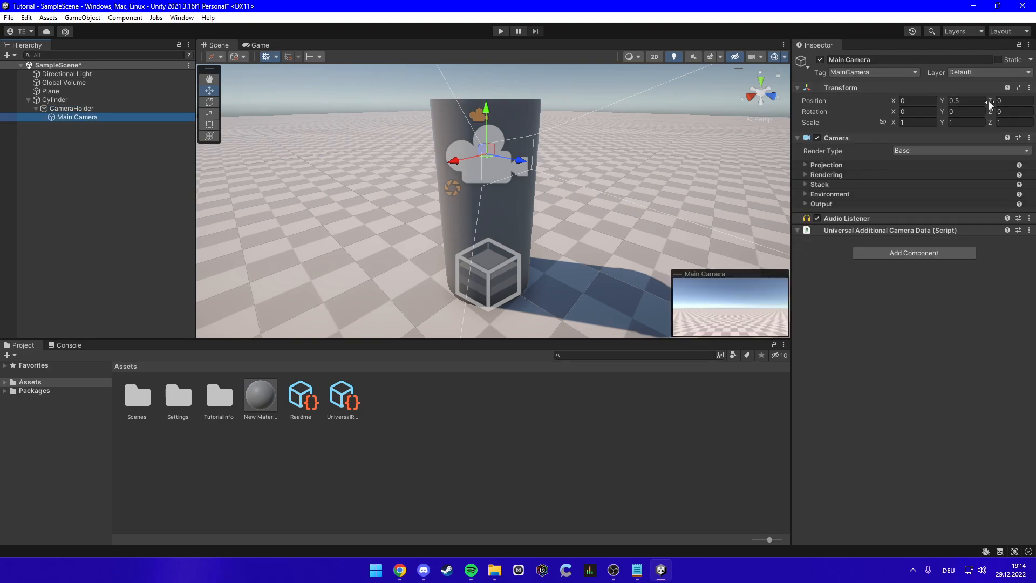
- Create a new script named PlayerComponent and add it to the Cylinder as a component
click(540, 152)
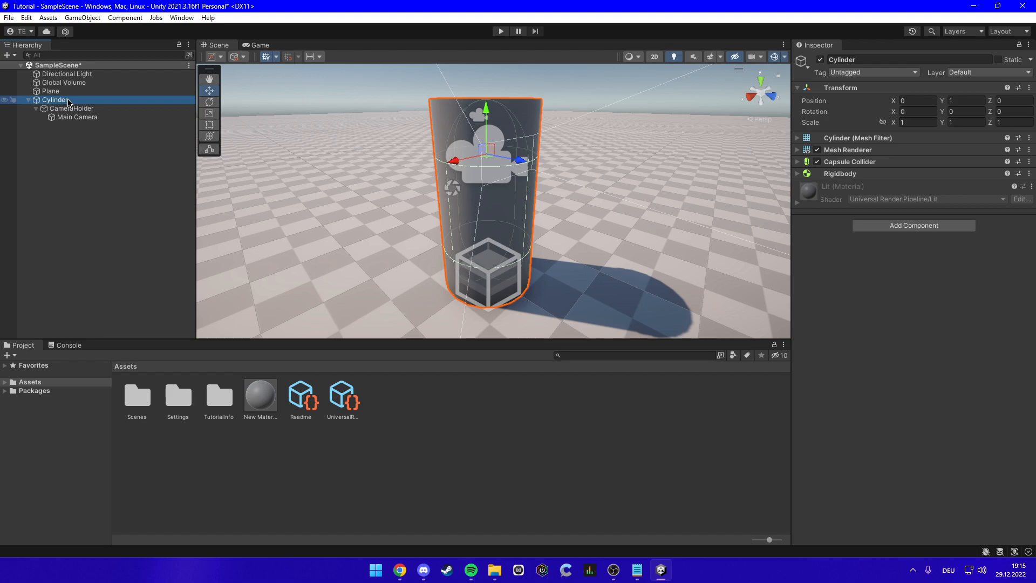
click(914, 226)
text(r)
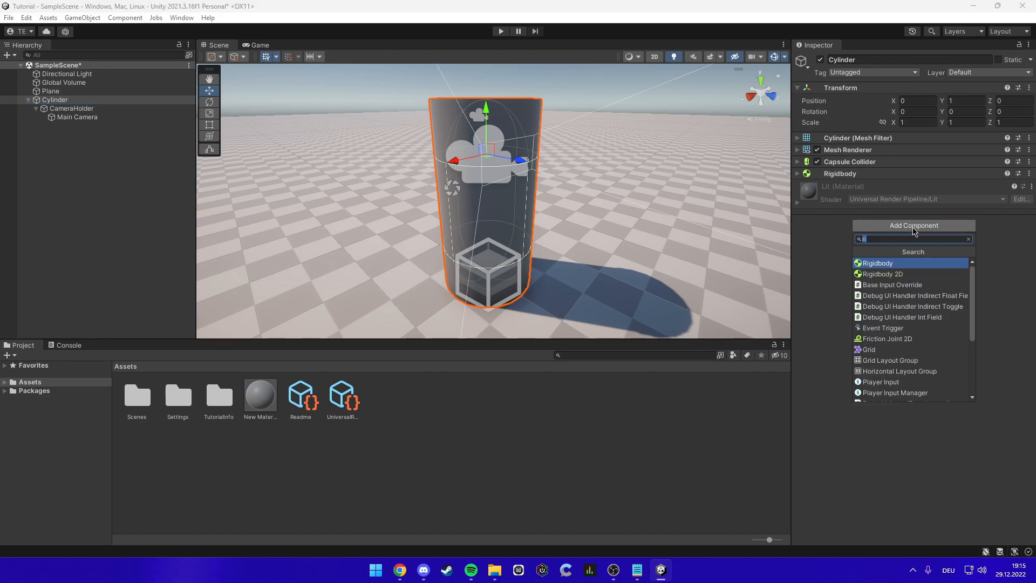
text(PlayeerComponent)
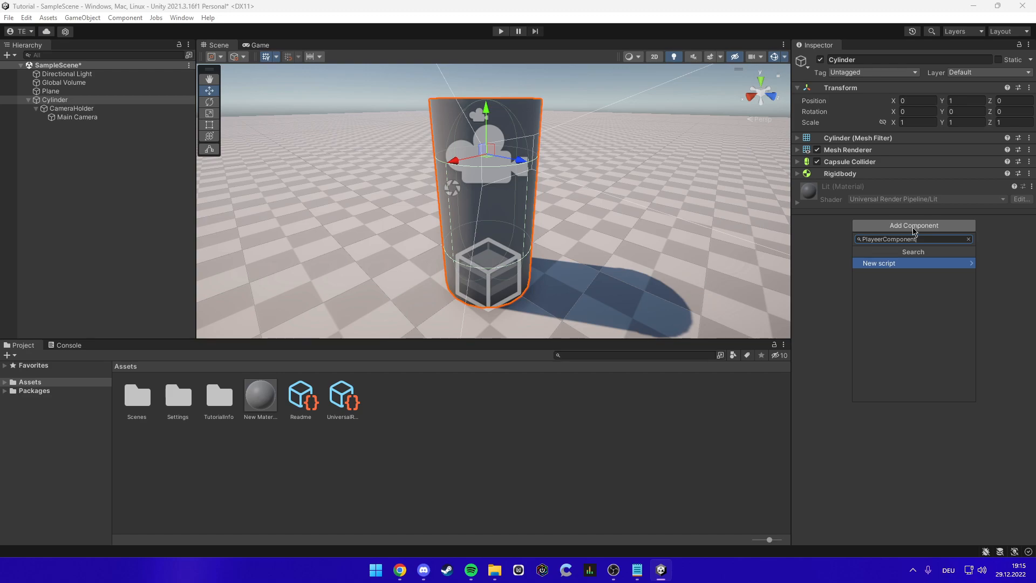
click(889, 264)
click(878, 273)
key(BackSpace)
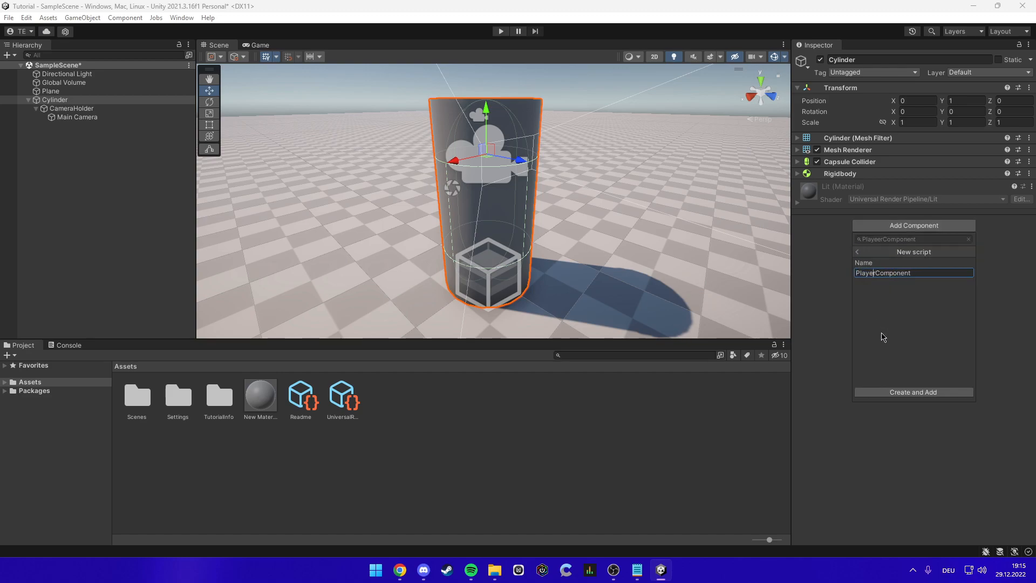
click(904, 391)
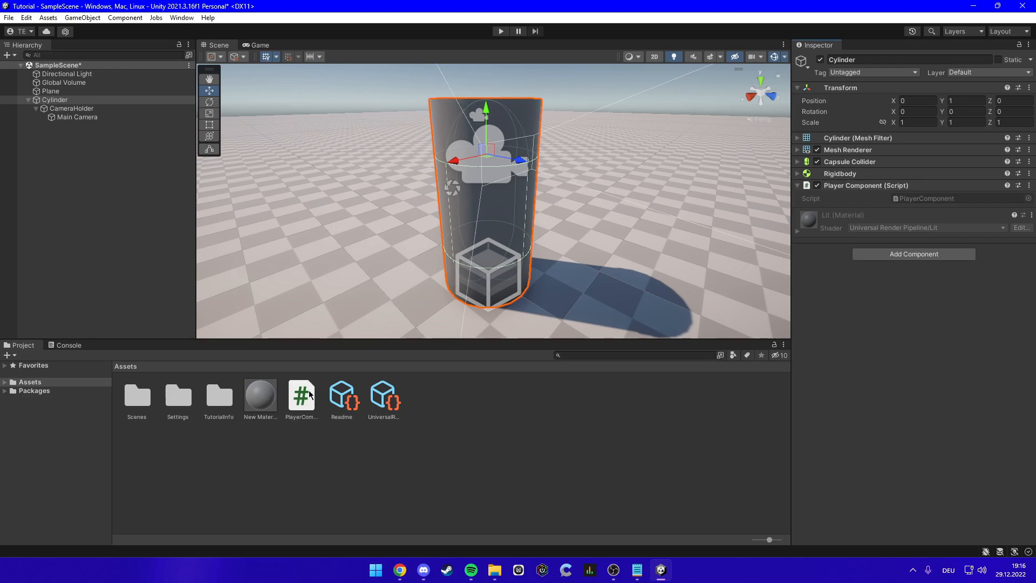
- Open the PlayerComponent script in Visual Studio and delete the default Start and Update methods with their comments
double_click(302, 396)
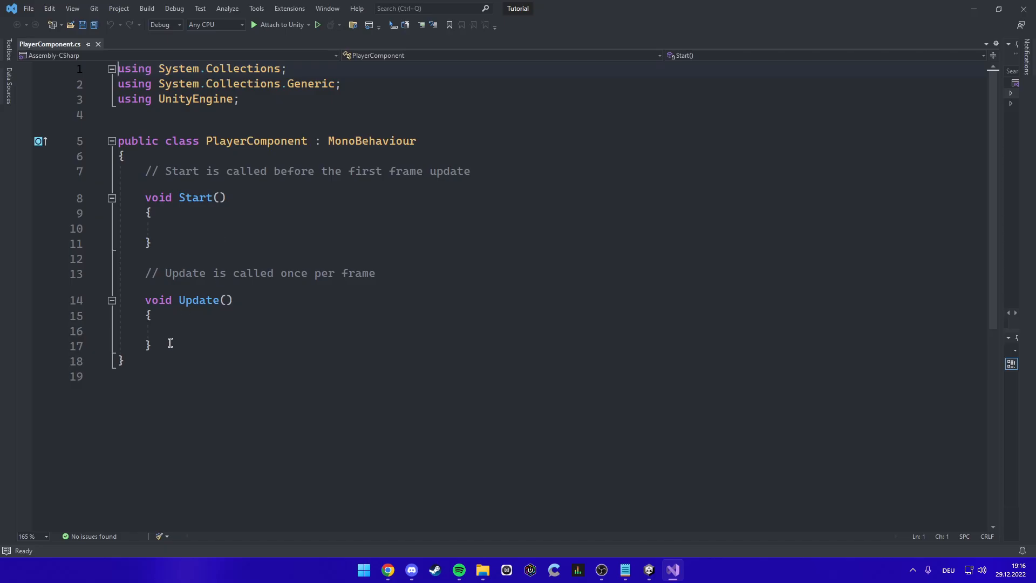
drag(153, 346, 102, 178)
key(Delete)
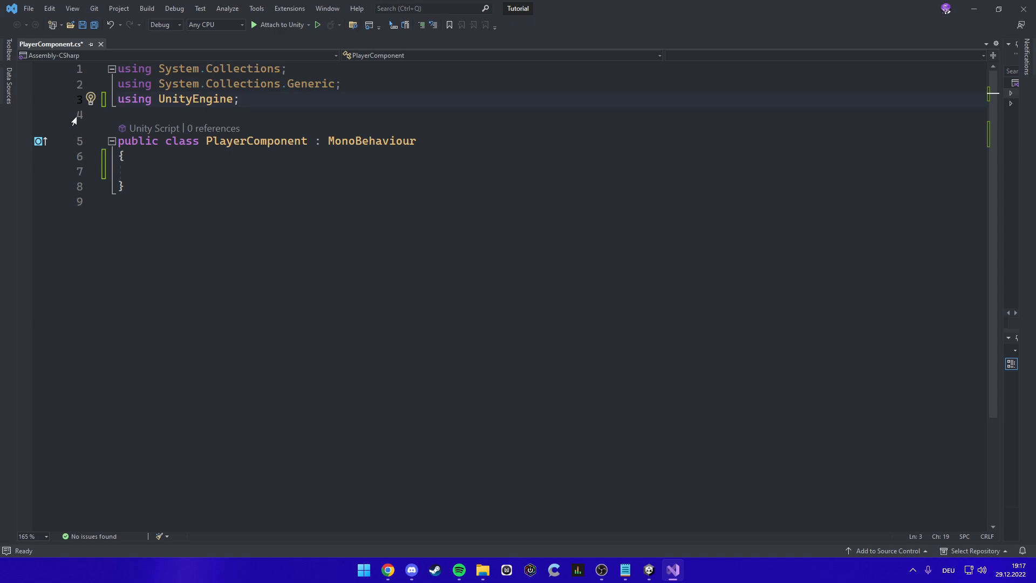
- Add the directive "using UnityEngine.InputSystem;" below the existing using lines
key(Return)
text(us)
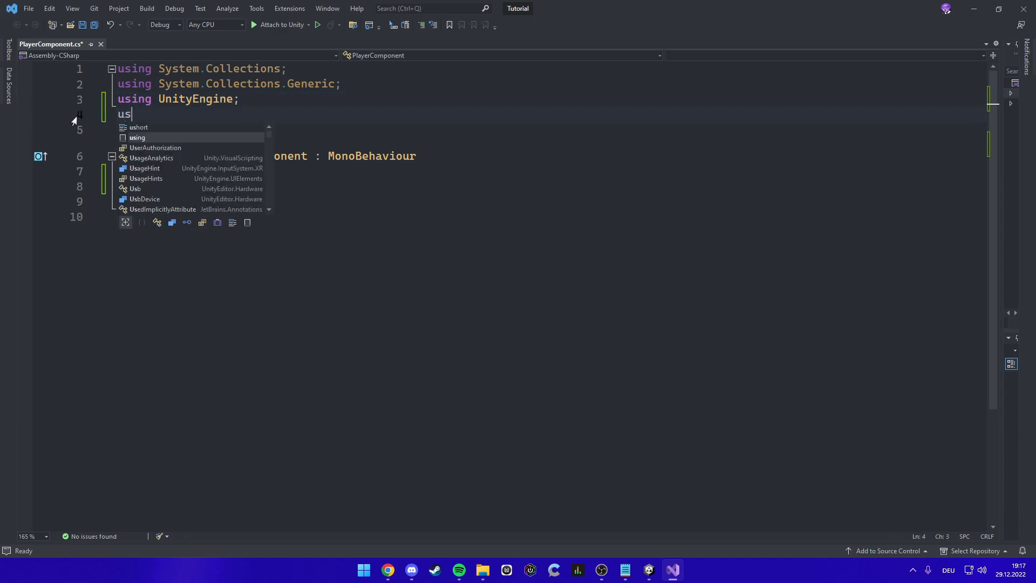
text(ing UnityEngine.)
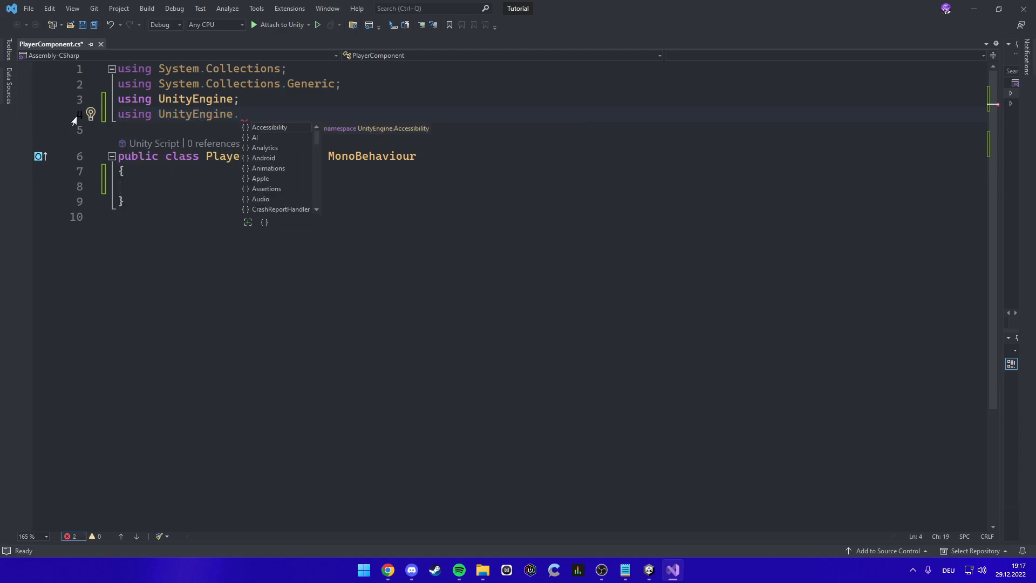
text(InputSystem;)
- Declare the public fields "Rigidbody rb" and "GameObject camHolder" inside the PlayerComponent class
click(202, 188)
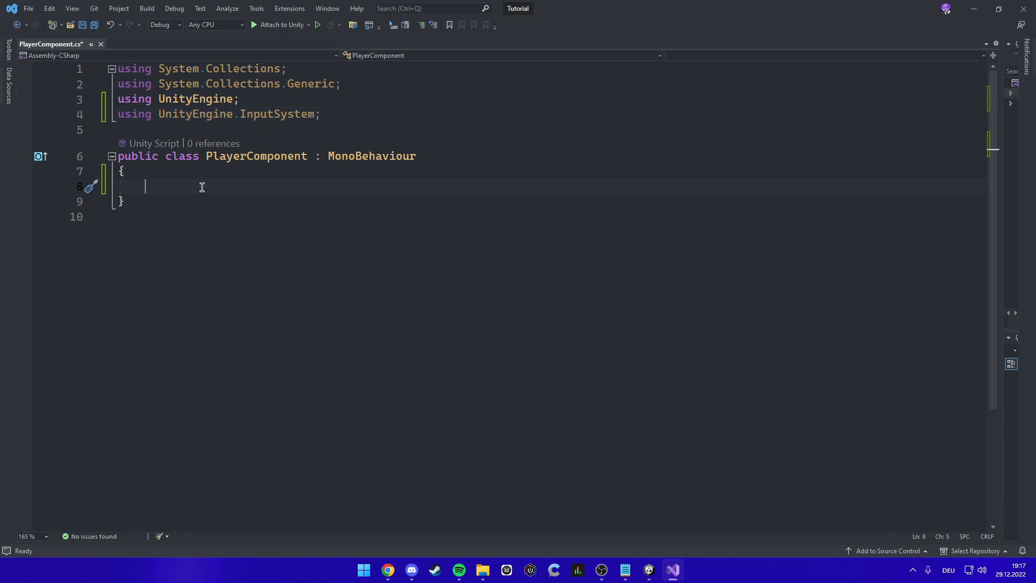
text(public )
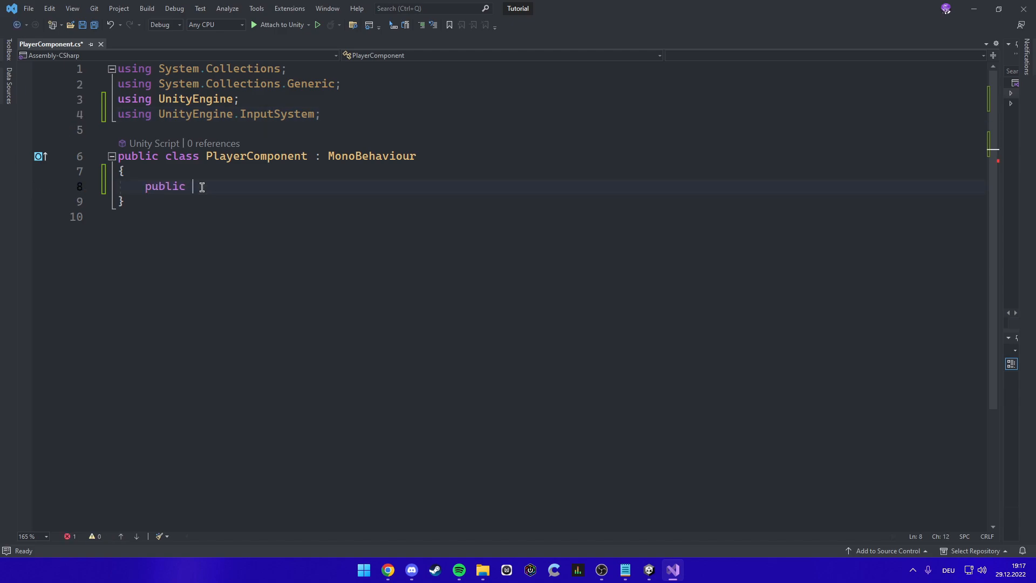
text(Rigidbody)
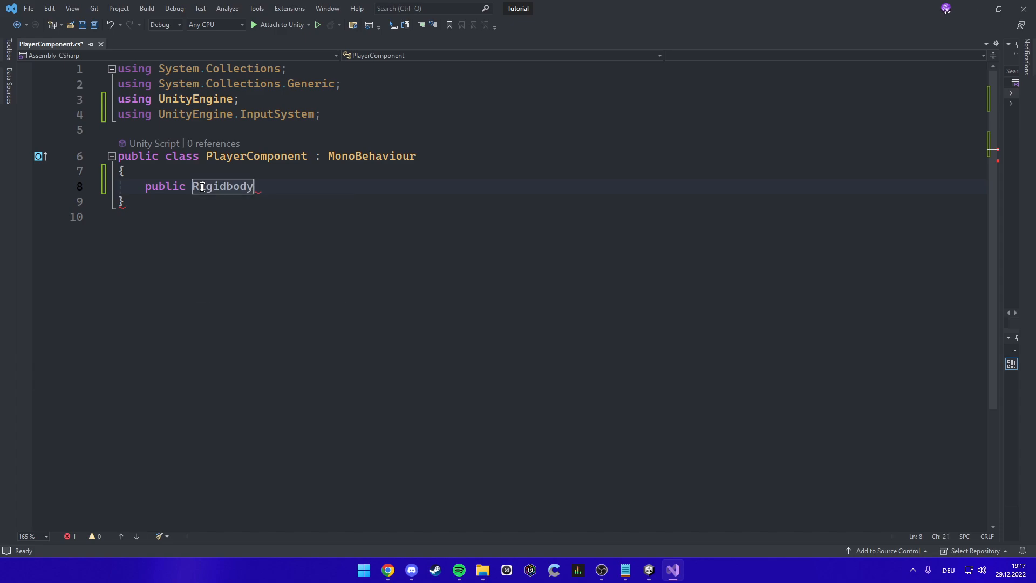
text( rb;)
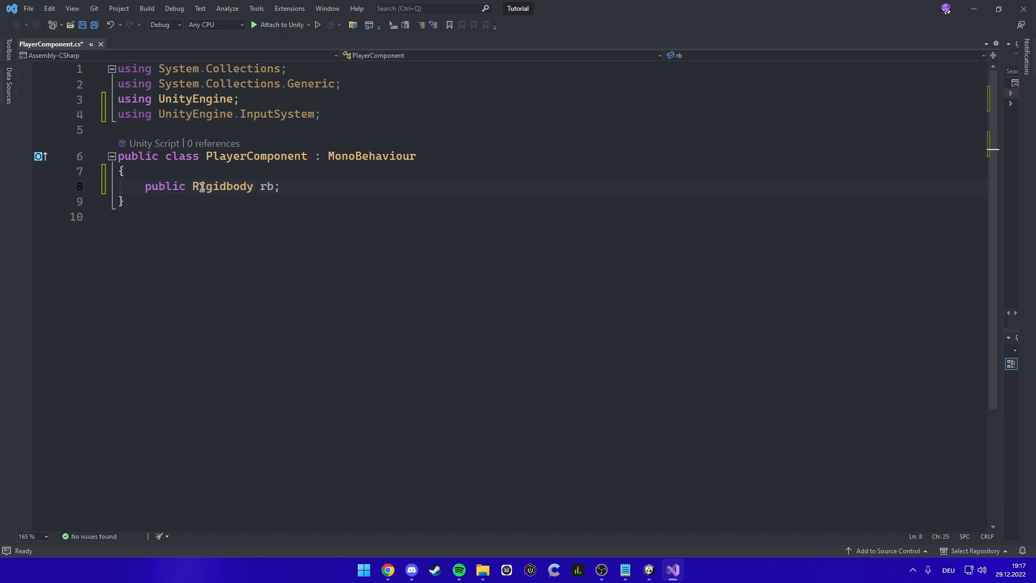
key(Return)
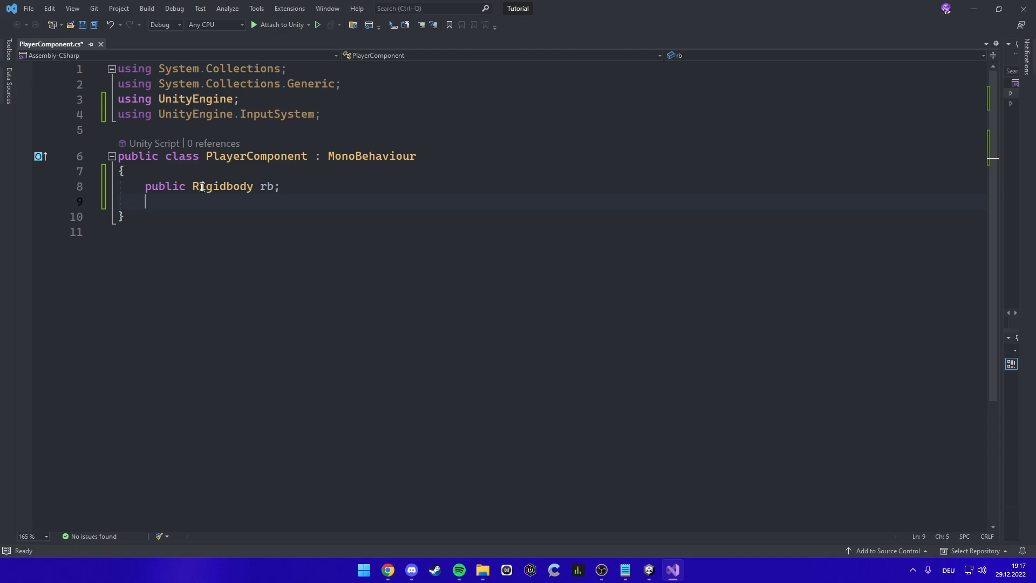
text(pu)
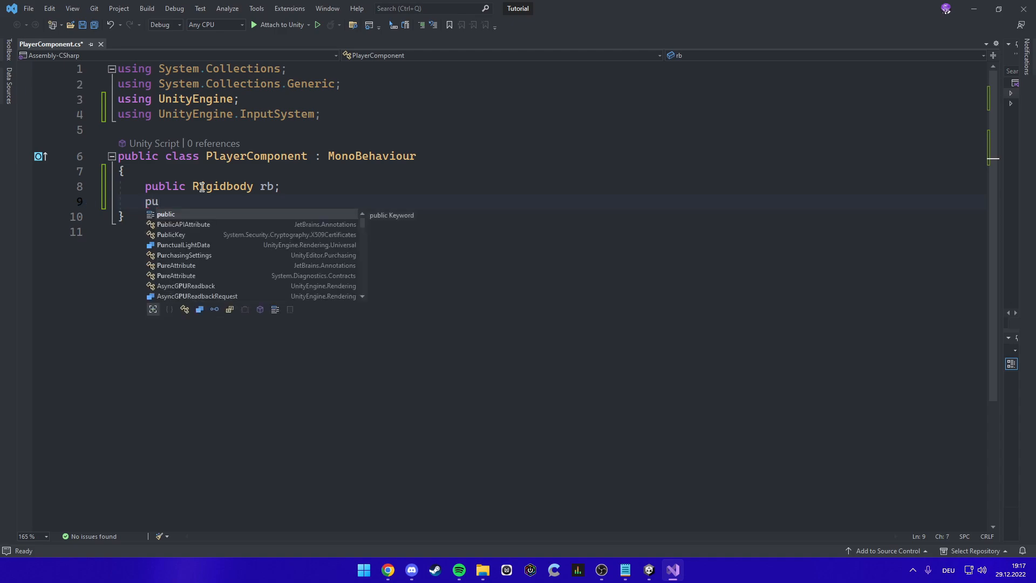
text(blic GameObject camHolder;)
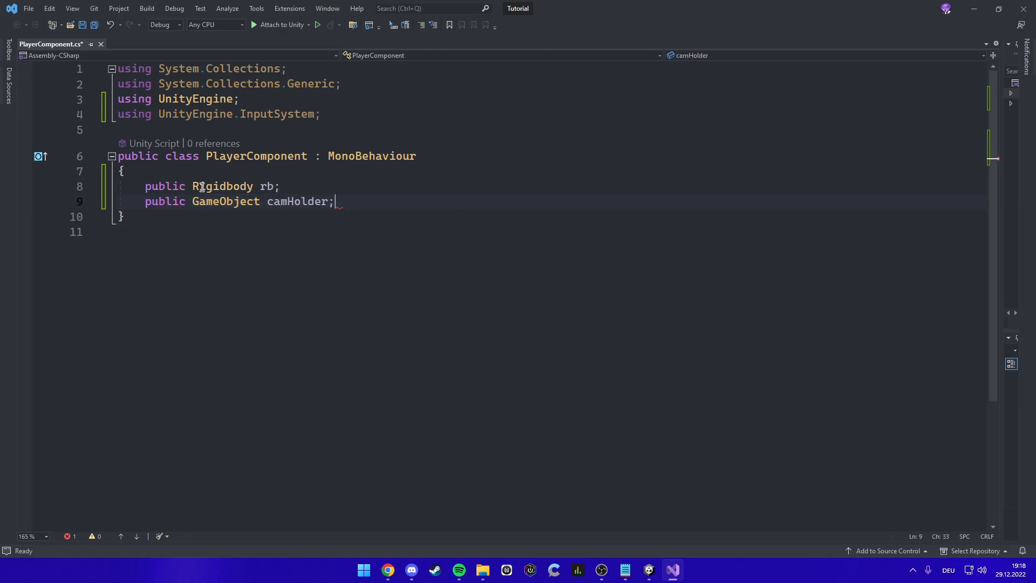
- Add the public float fields speed and sensitivity and the private Vector2 fields move and look below camHolder
key(Return)
text(public )
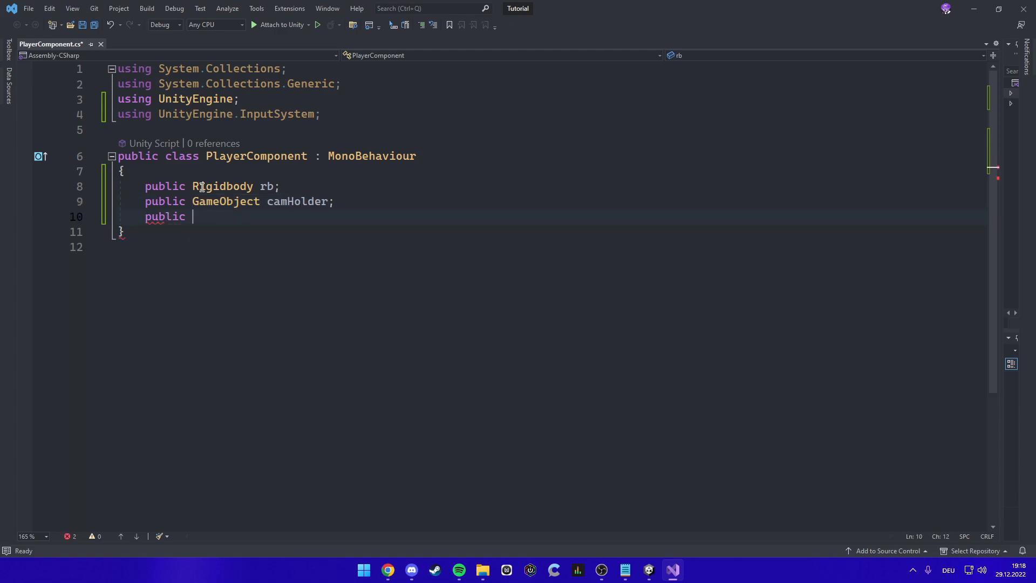
text(float speed, sensitivity;)
key(Return)
text(private)
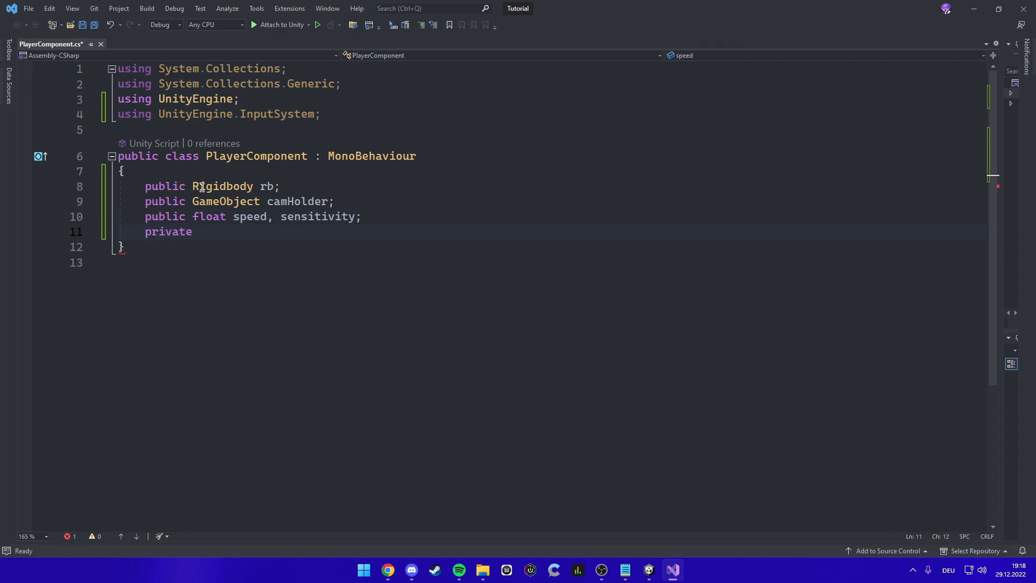
text( Vector2 )
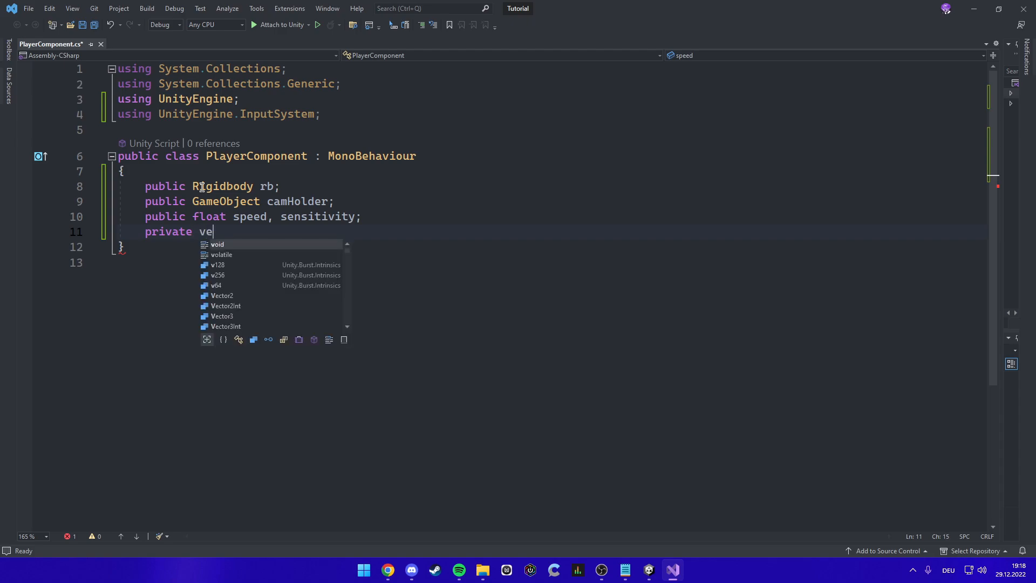
text(move, look;)
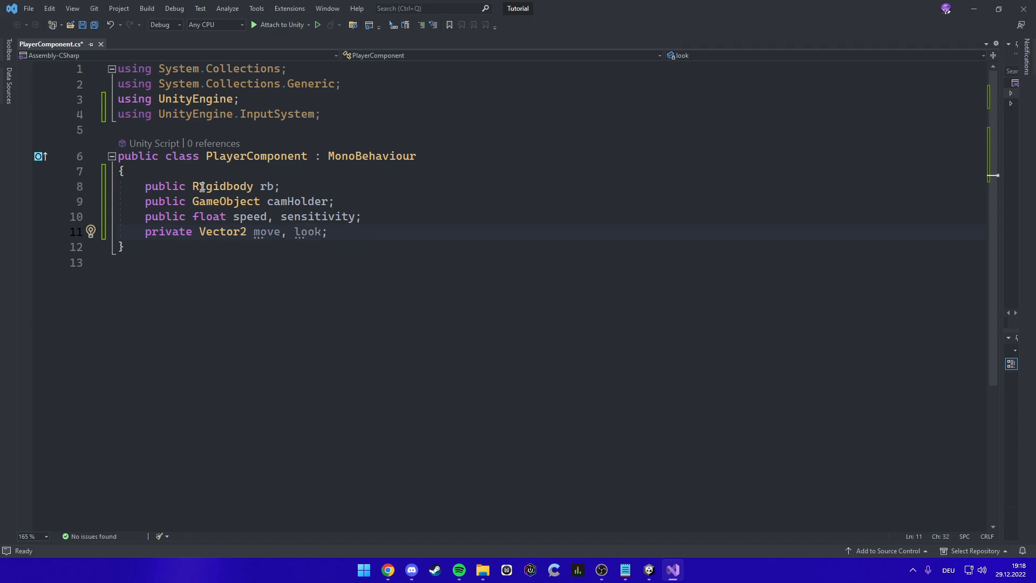
- Declare a private float field named lookRotation below the Vector2 fields
key(Return)
text(private fdl)
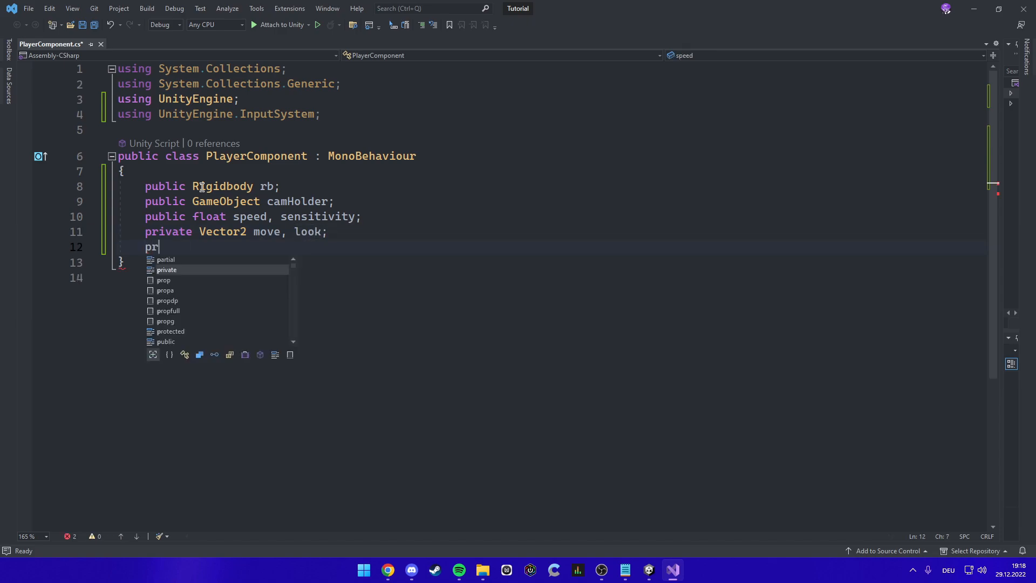
key(BackSpace)
key(BackSpace)
text(loat look)
key(BackSpace)
text(Rotation;)
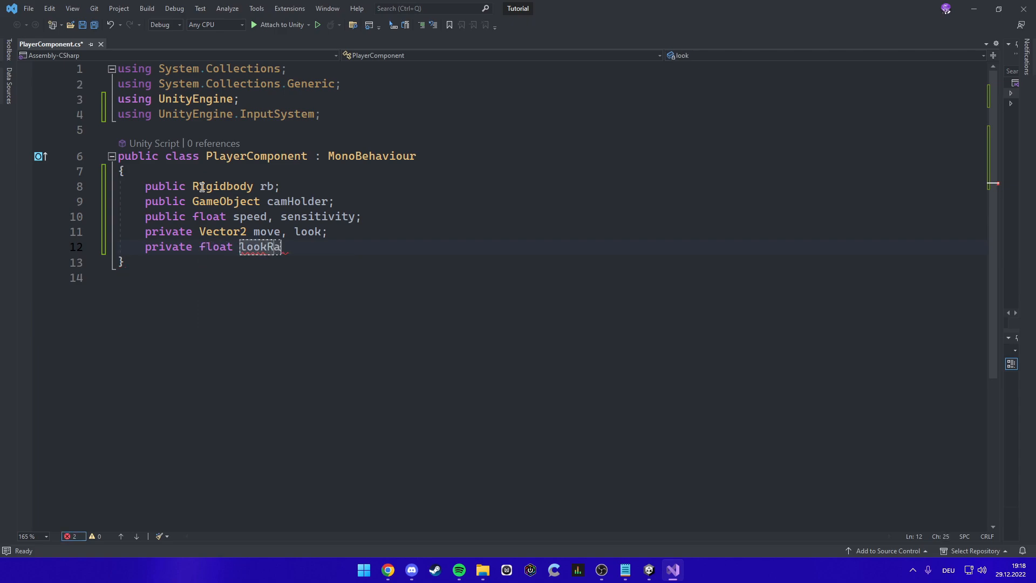
- Write a public void OnMove method taking InputAction.CallbackContext context that sets move to context.ReadValue<Vector2>()
key(Return)
key(Return)
text(public void )
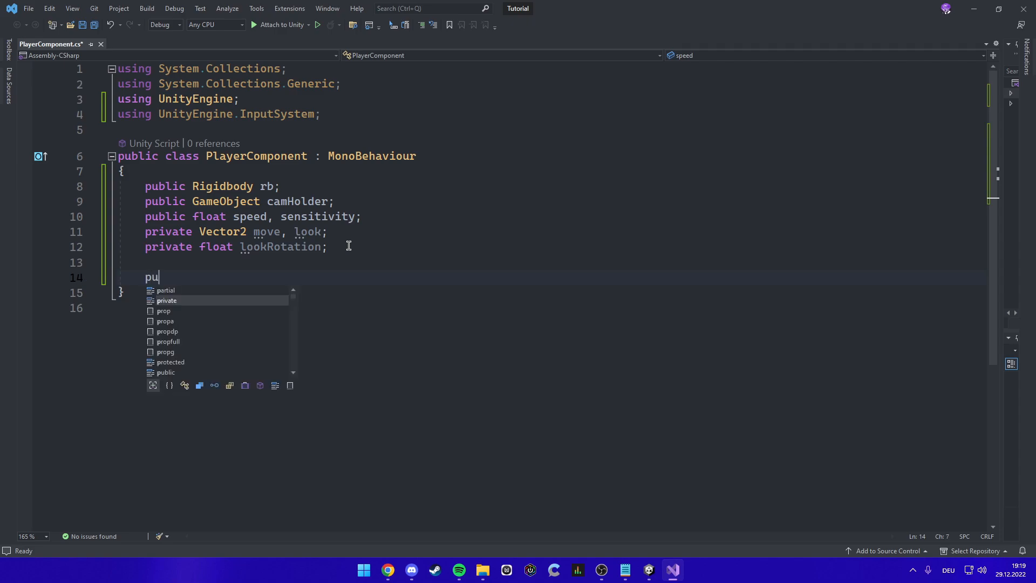
text(OnMove(InputAction.CallbackContext context)
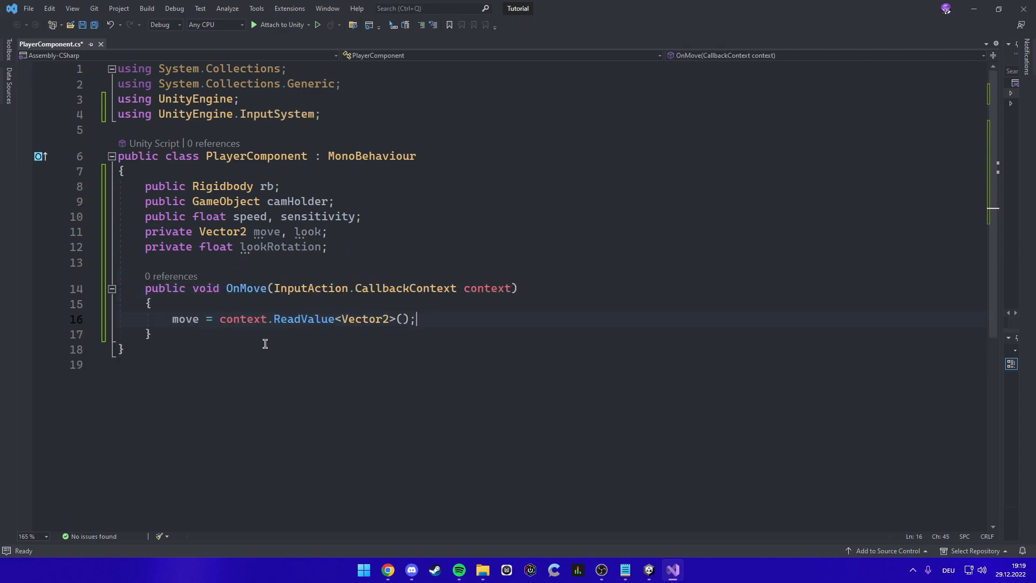
key(Return)
- Duplicate the OnMove method below itself, rename the copy OnLook and make it assign the value to look
drag(178, 329, 51, 289)
key(ctrl+c)
click(167, 349)
key(ctrl+v)
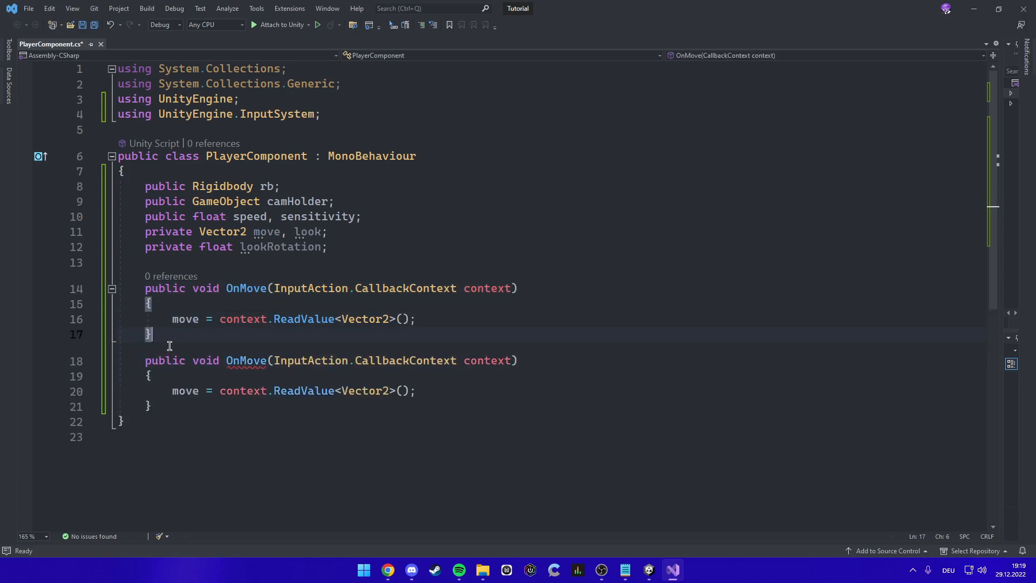
key(Return)
click(252, 378)
double_click(249, 378)
text(OnLook)
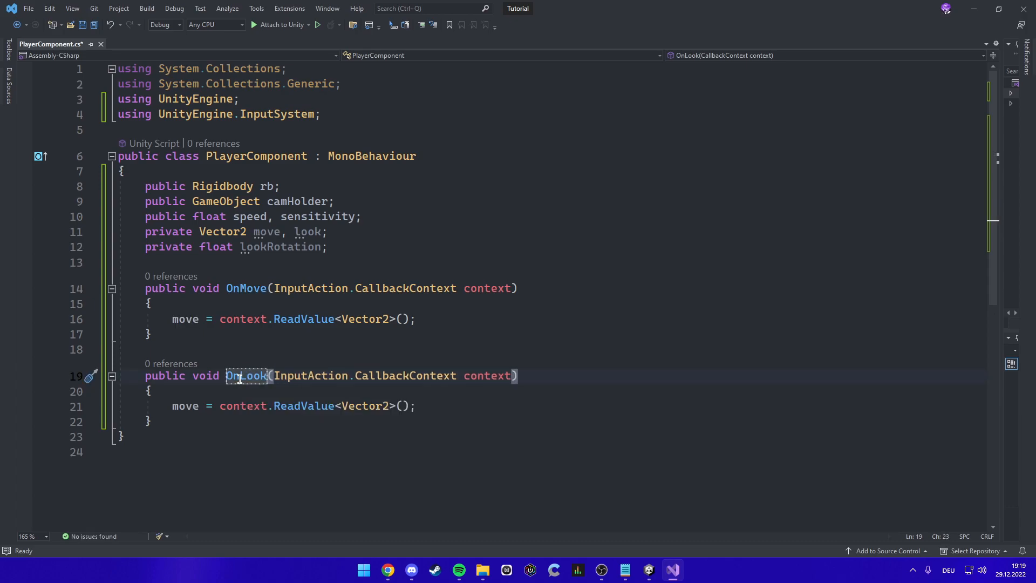
double_click(185, 406)
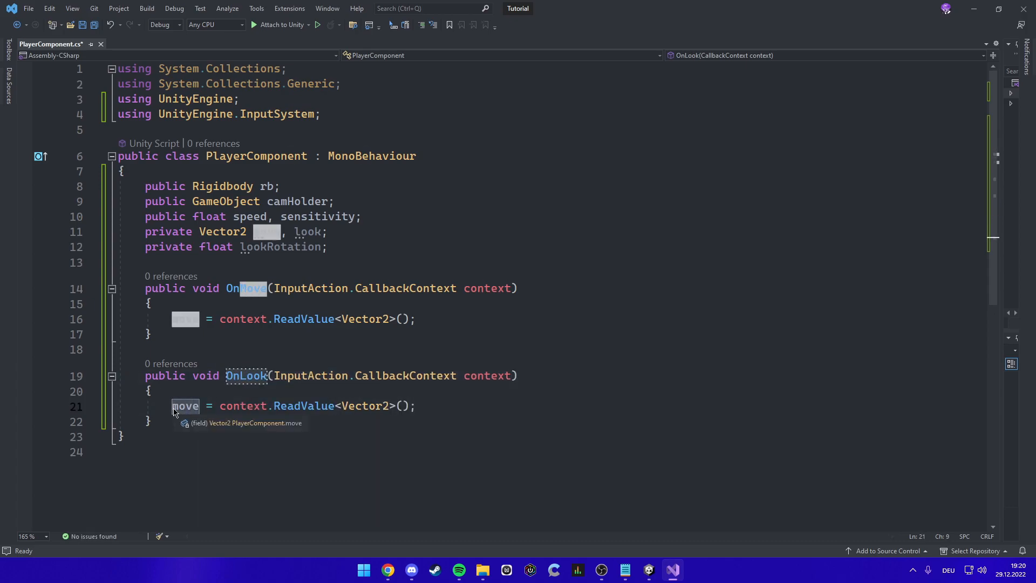
text(look)
- Add an empty private void FixedUpdate method below OnLook
click(191, 423)
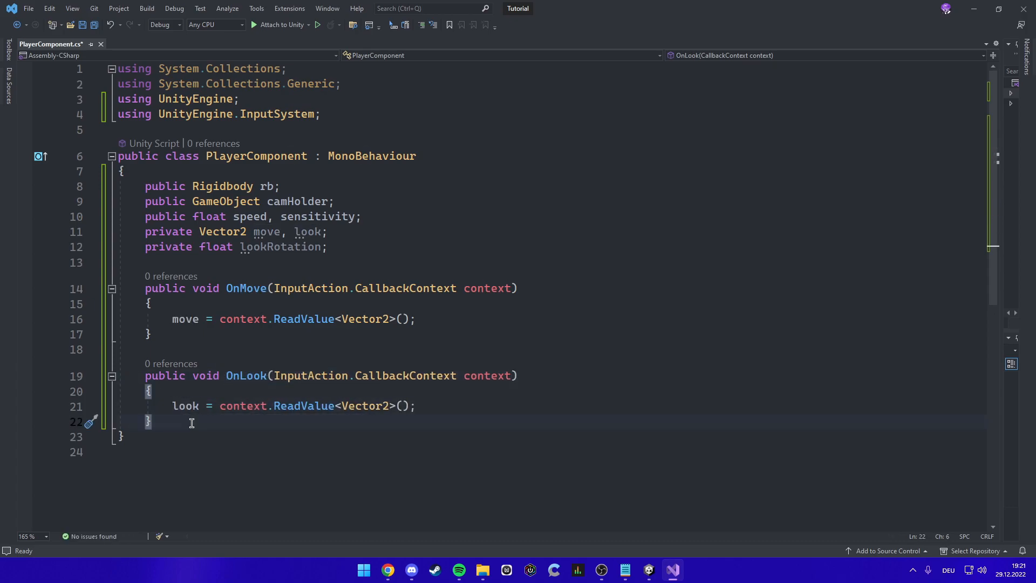
key(Return)
key(Return)
text(fix)
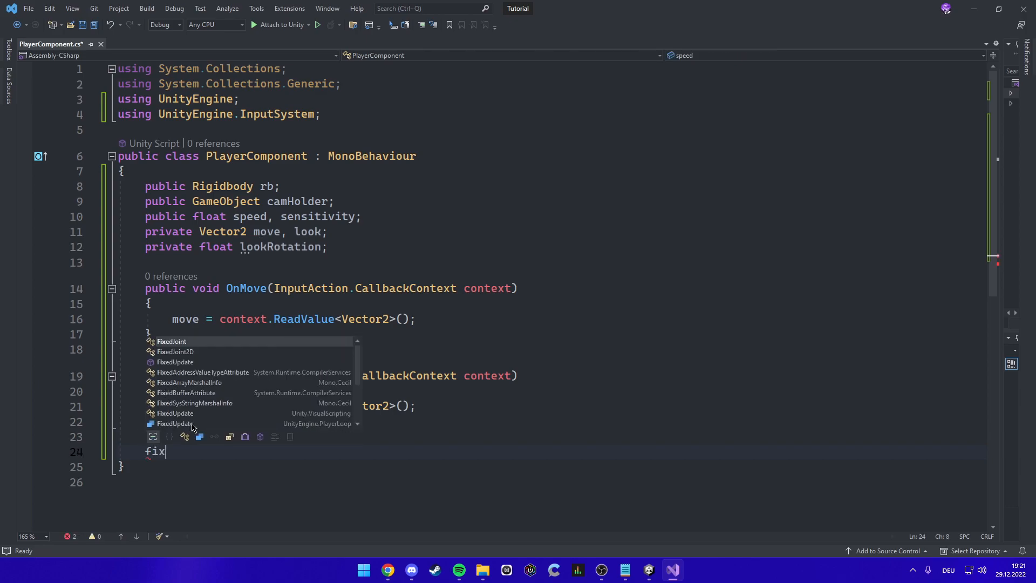
text(ed)
key(Return)
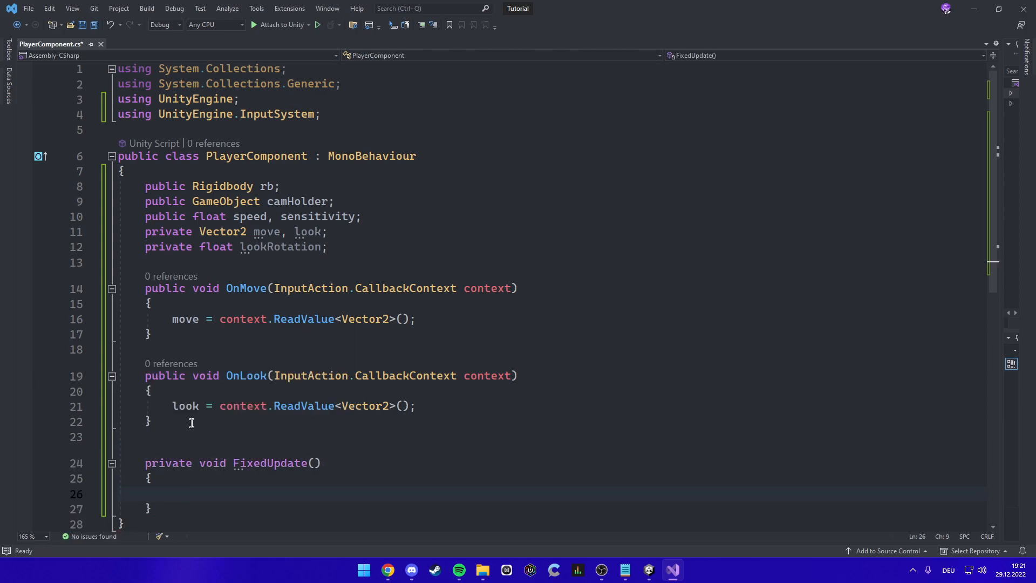
- In FixedUpdate, declare "Vector3 currentVelocity = rb.velocity;" and "Vector3 targetVelocity = new Vector3(move.x, 0, move.y);"
scroll(202, 360, down, 5)
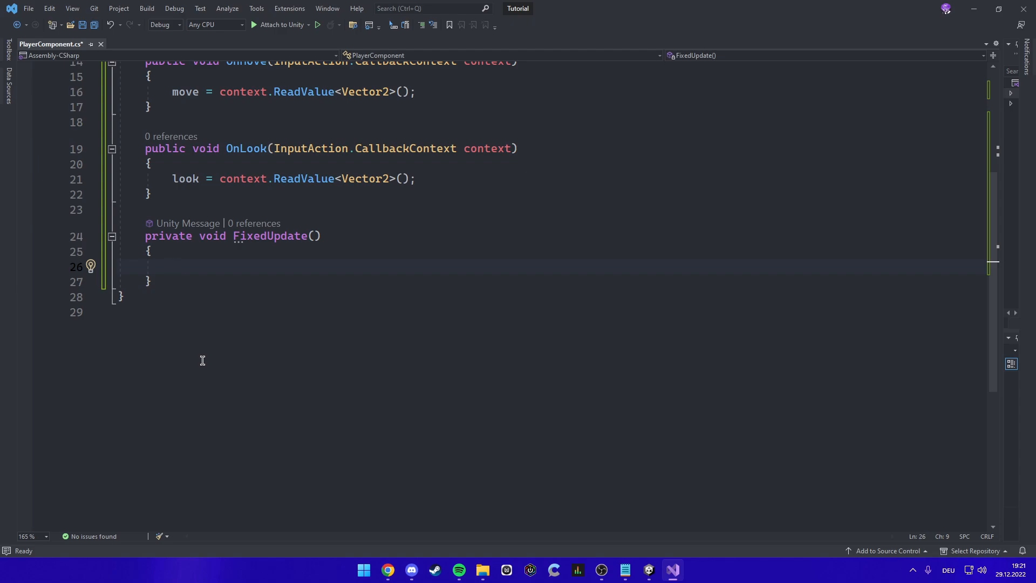
text(Vector3 cur)
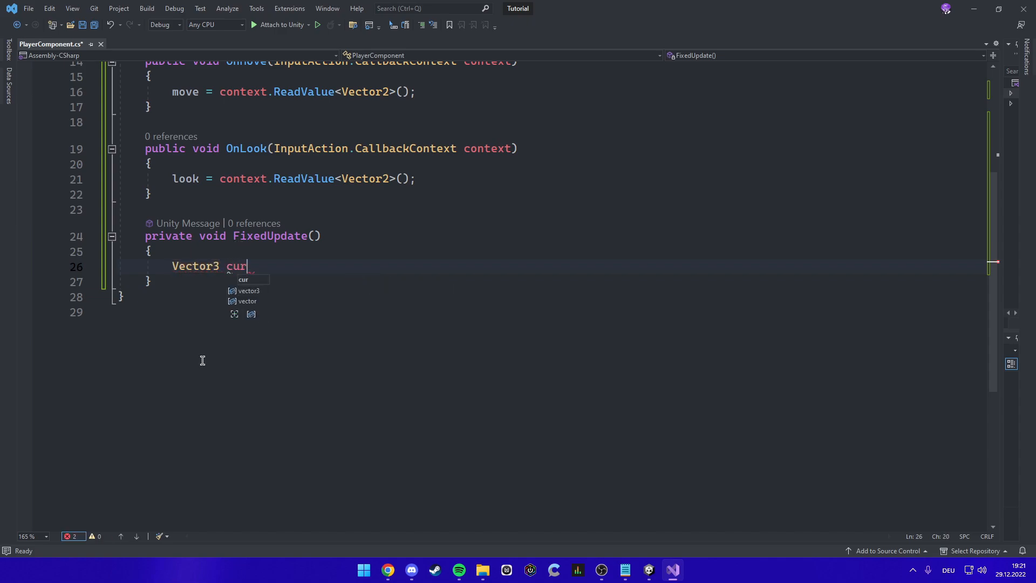
text(rentVelocir)
text(= rb.velocity;)
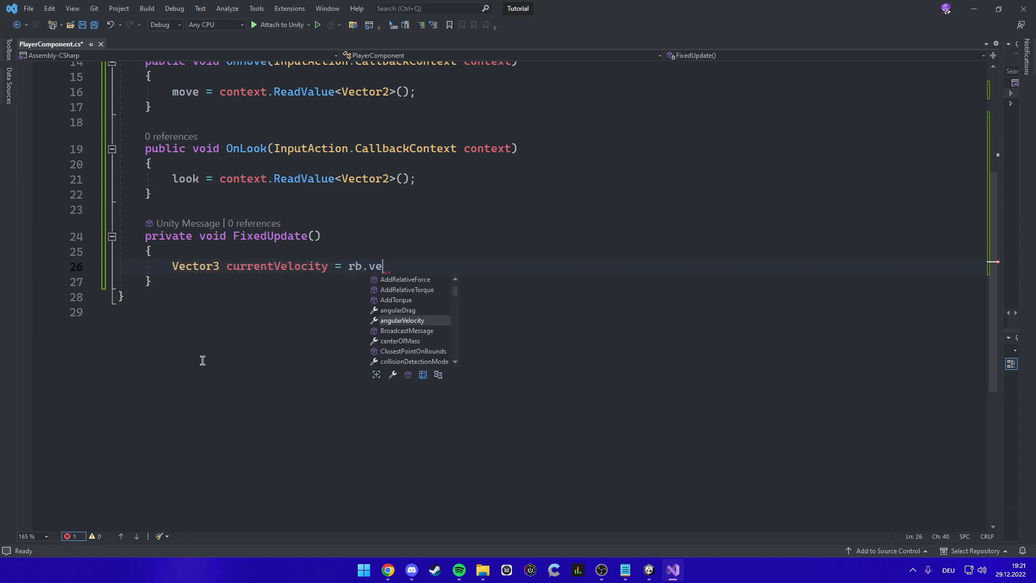
key(Return)
text(vec)
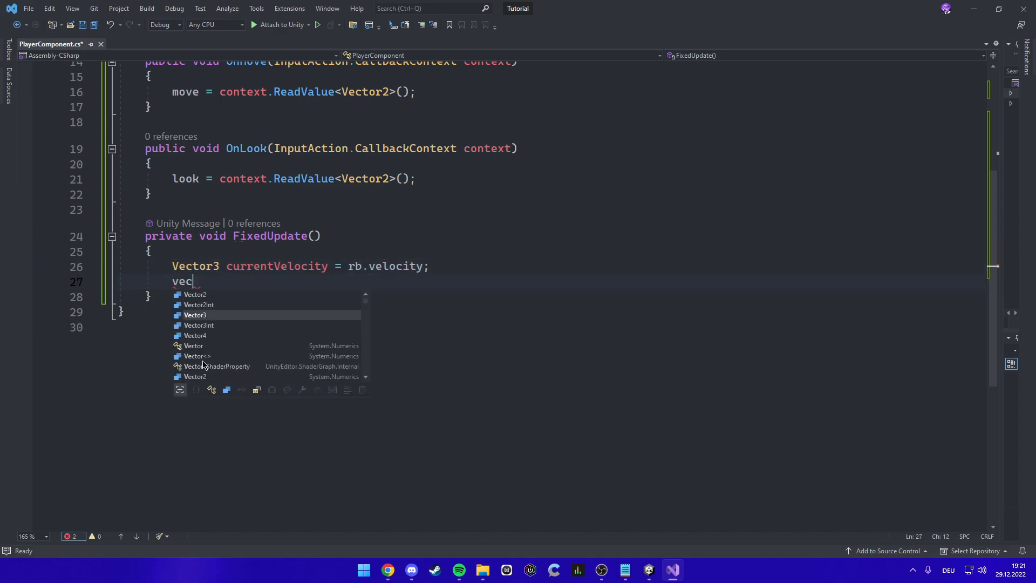
text(tor3 ta)
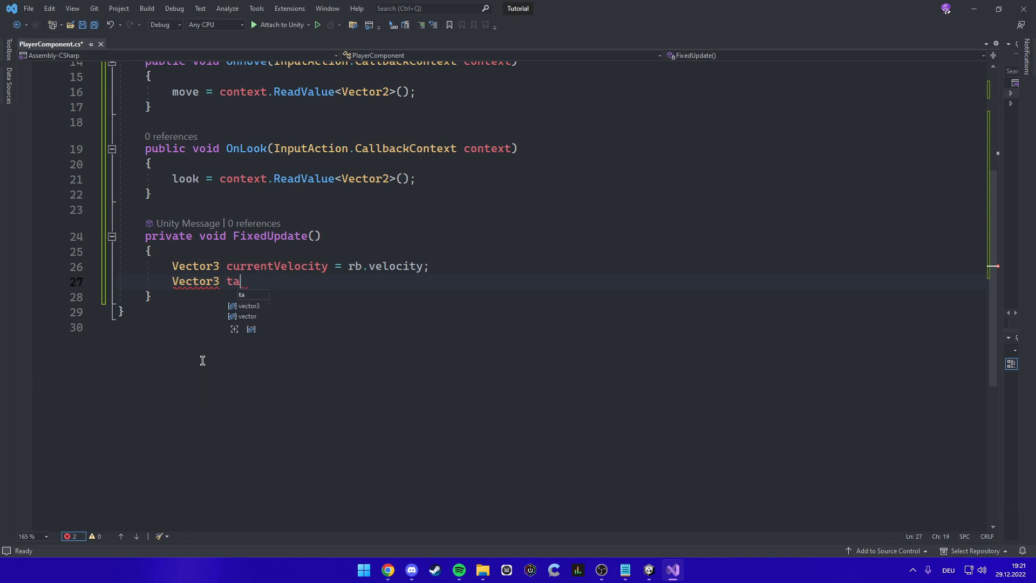
text(rgetVelocity = new )
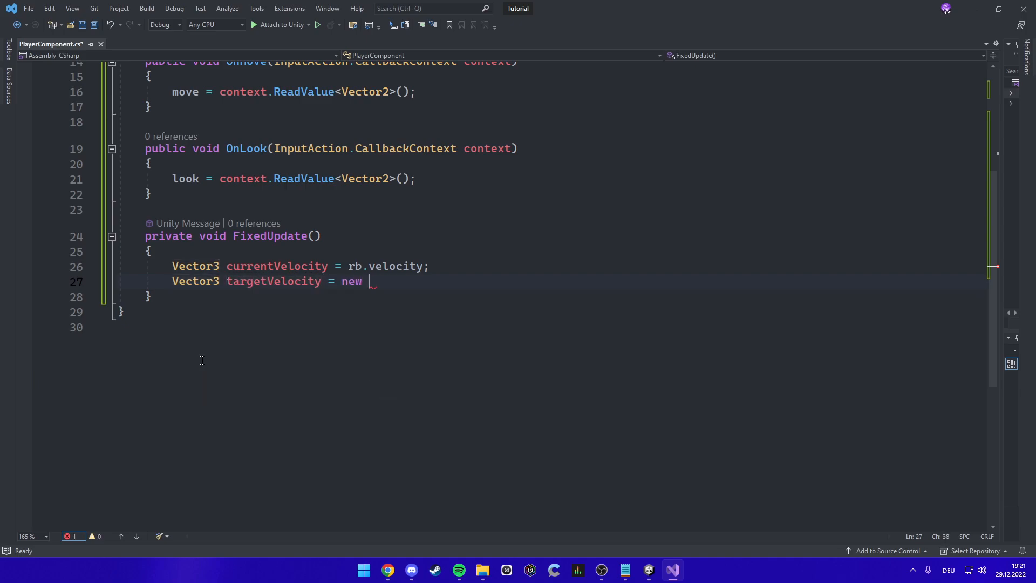
text(Vector3(move.x, 0, move.y);)
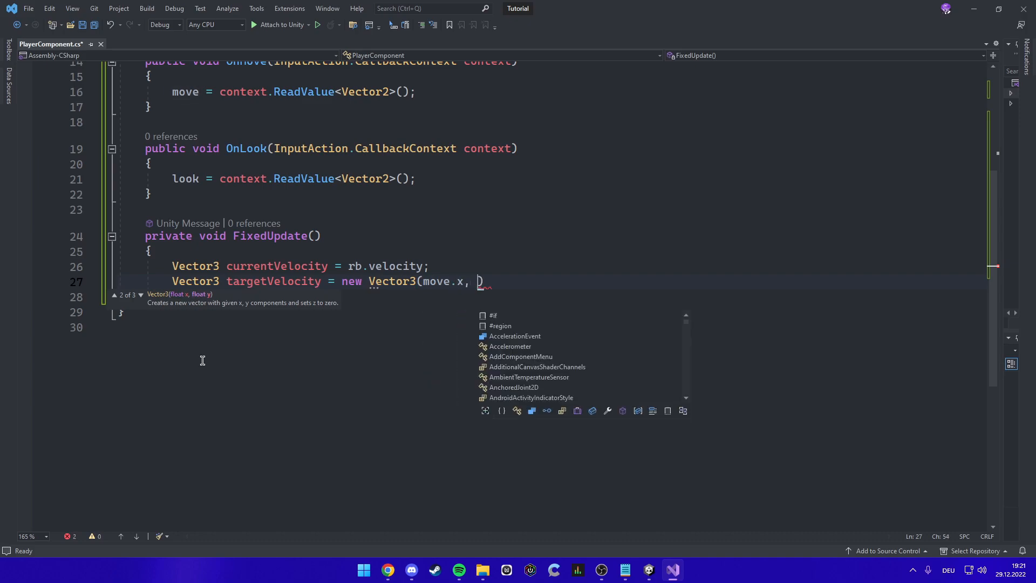
- After a blank line in FixedUpdate, add "targetVelocity = transform.TransformDirection(targetVelocity);"
key(Return)
key(Return)
text(targetVelocity = tr)
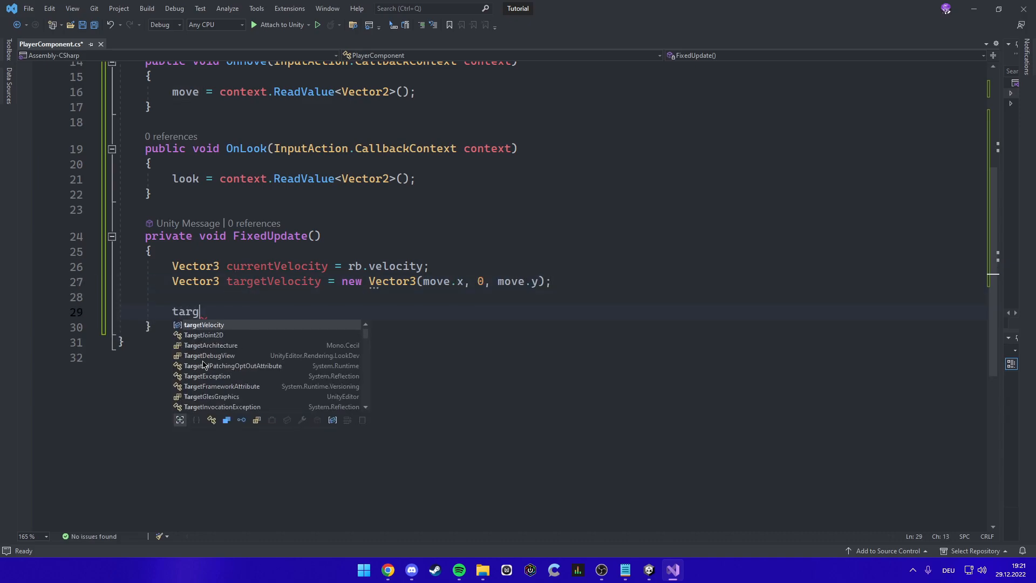
key(Tab)
text(.tr)
key(Tab)
text((ta)
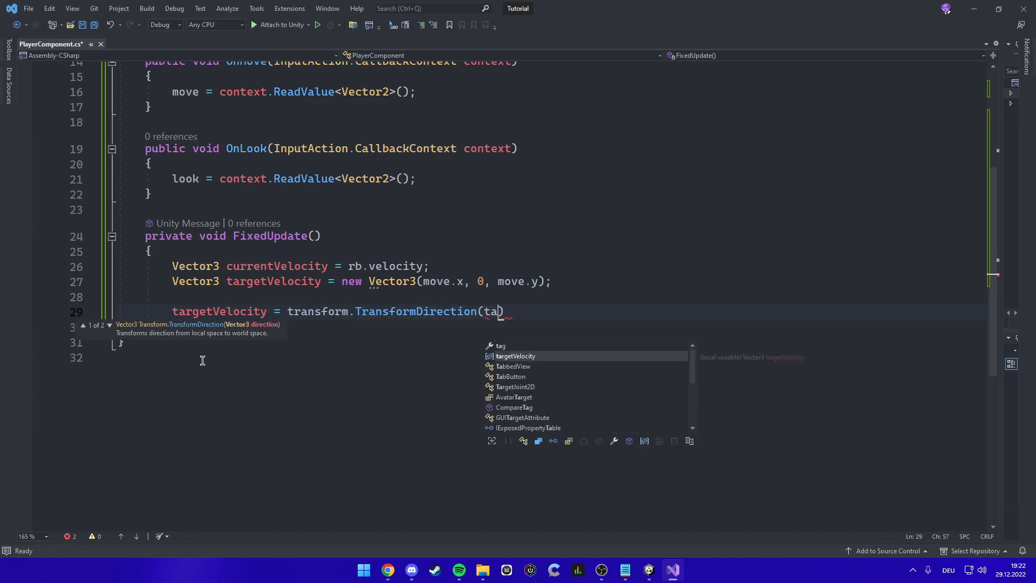
key(Tab)
text();)
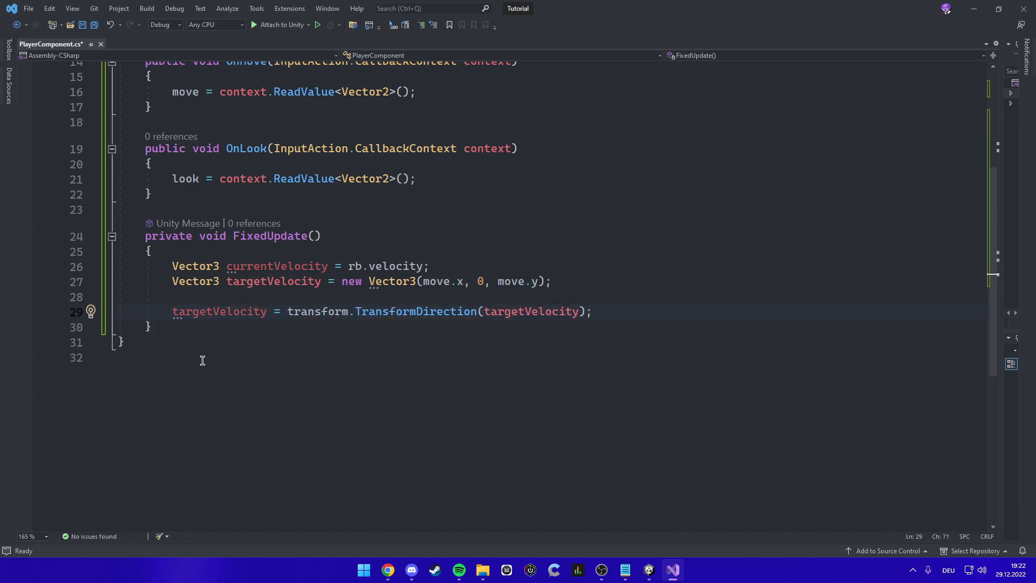
- After another blank line in FixedUpdate, declare "Vector3 velocityChange = (targetVelocity - currentVelocity);"
key(Return)
key(Return)
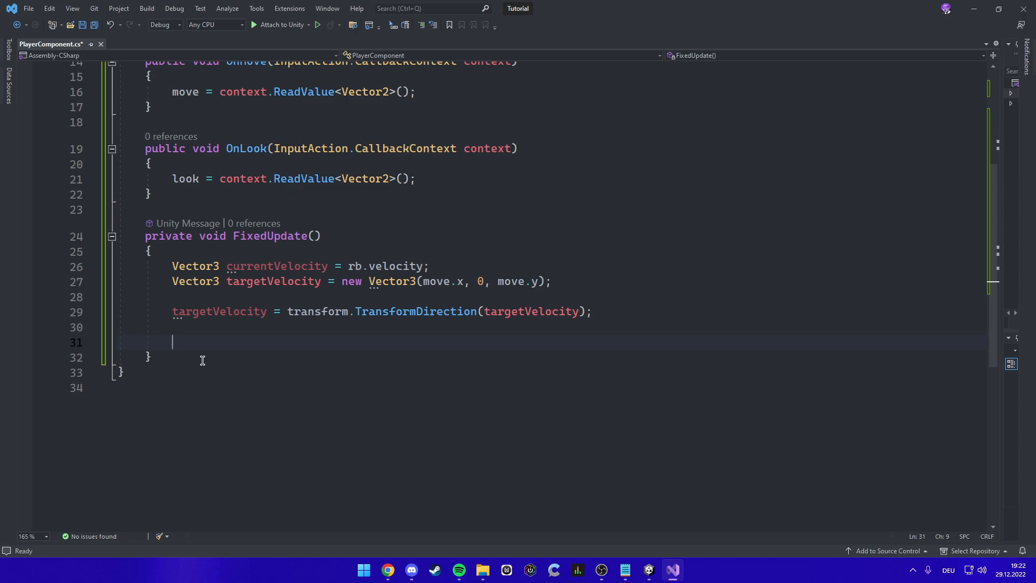
text(Vector3 velocity)
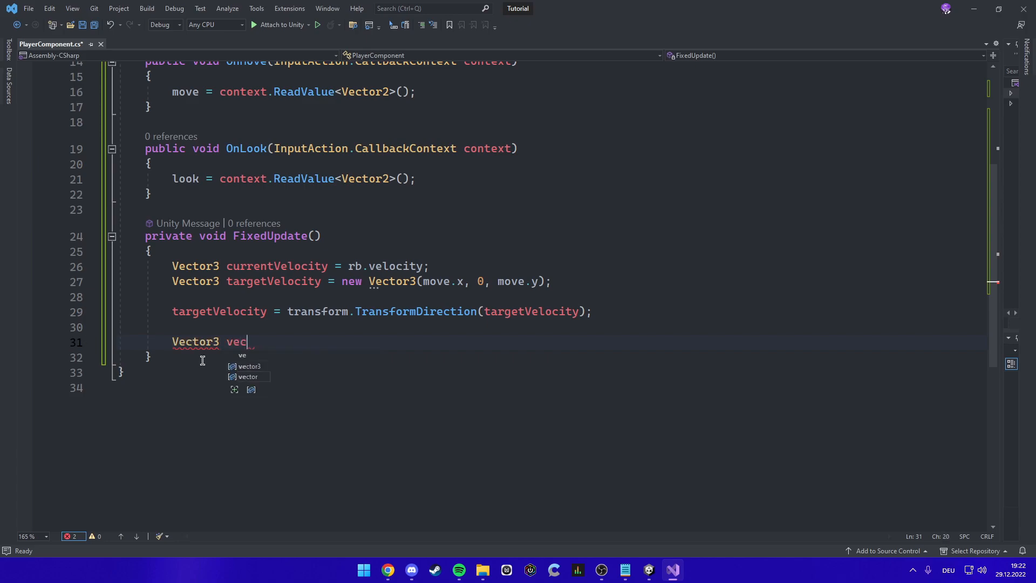
text(Change )
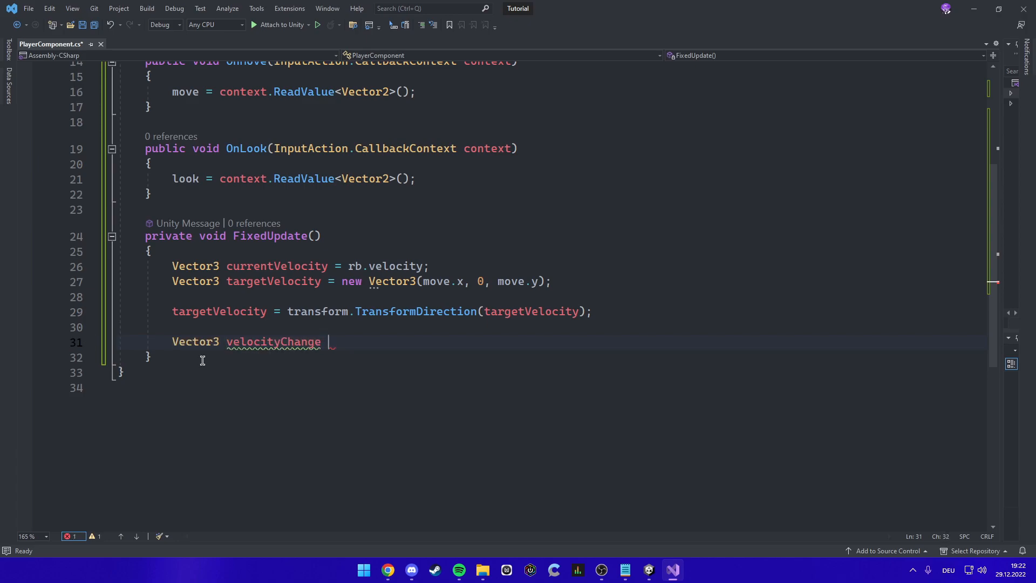
text(= (targetVelocity - currentVelocity);)
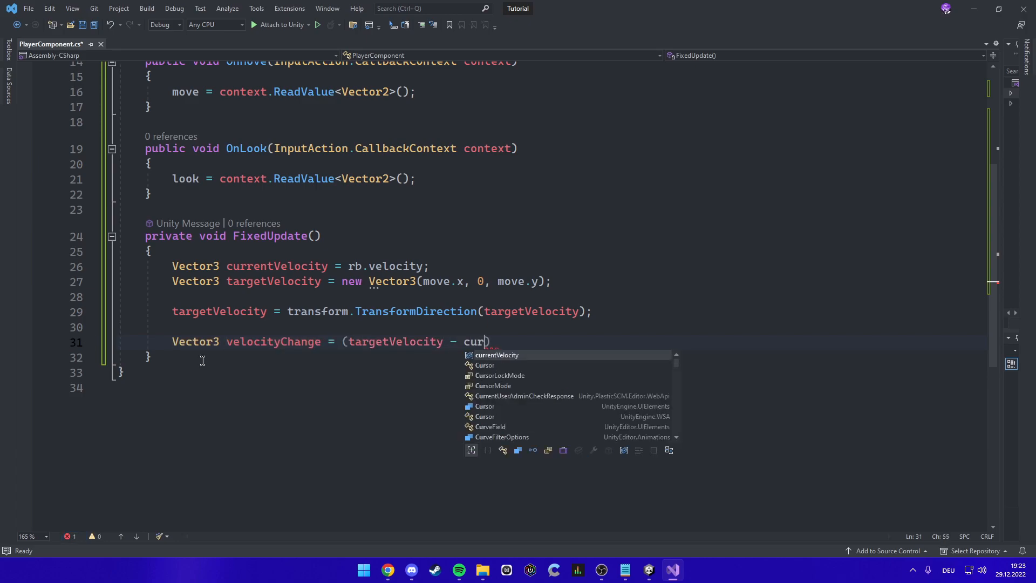
- After a blank line below the velocityChange declaration in FixedUpdate, add "Vector3.ClampMagnitude(velocityChange, maxForce);"
key(Return)
key(Return)
text(Vector3.ClampMagnitude(v)
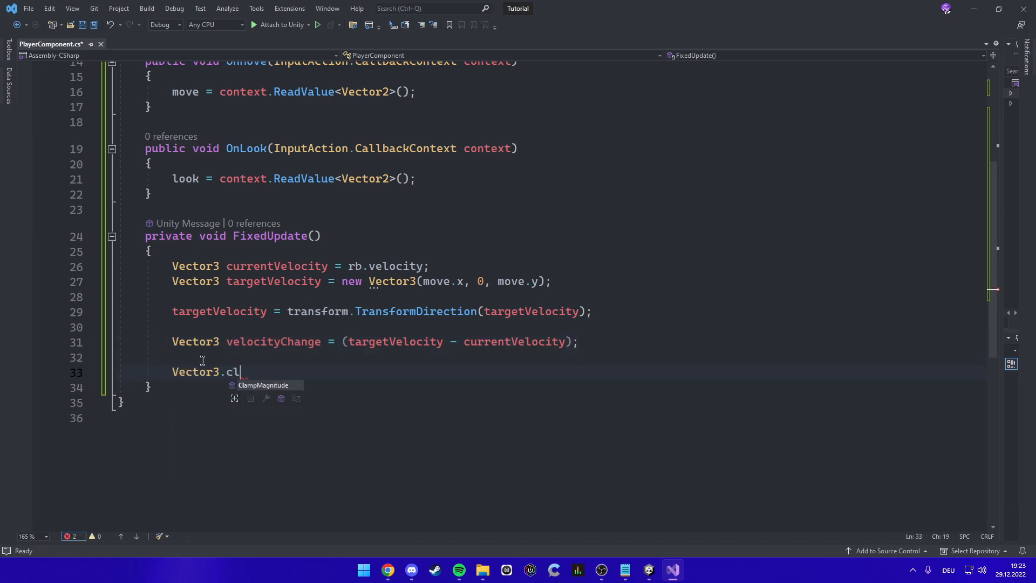
text(elocityChange, maxForc)
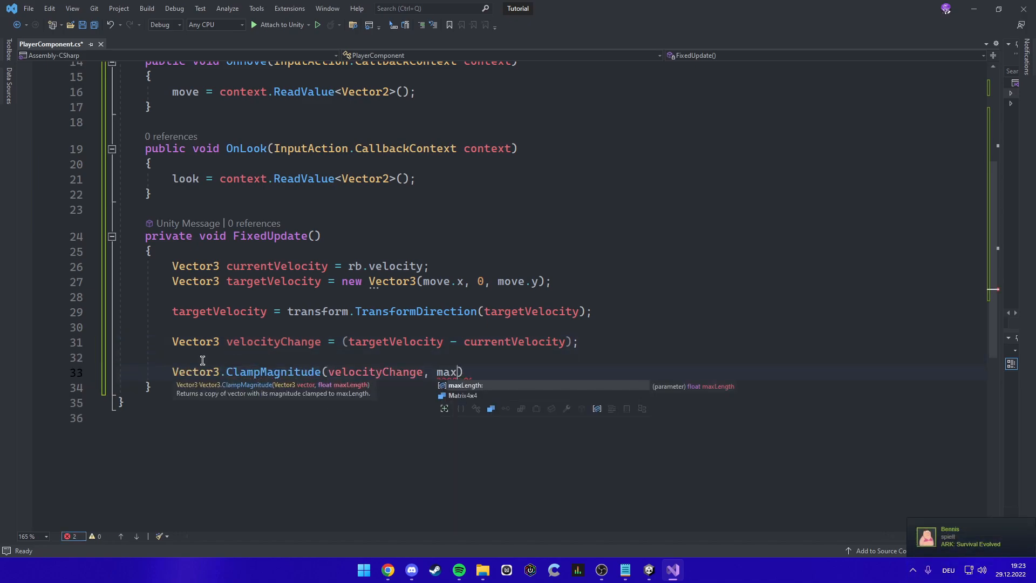
text(e);)
- After another blank line in FixedUpdate, add "rb.AddForce(velocityChange, ForceMode.VelocityChange);"
key(Return)
key(Return)
text(rb.addForce(velocityChange, For)
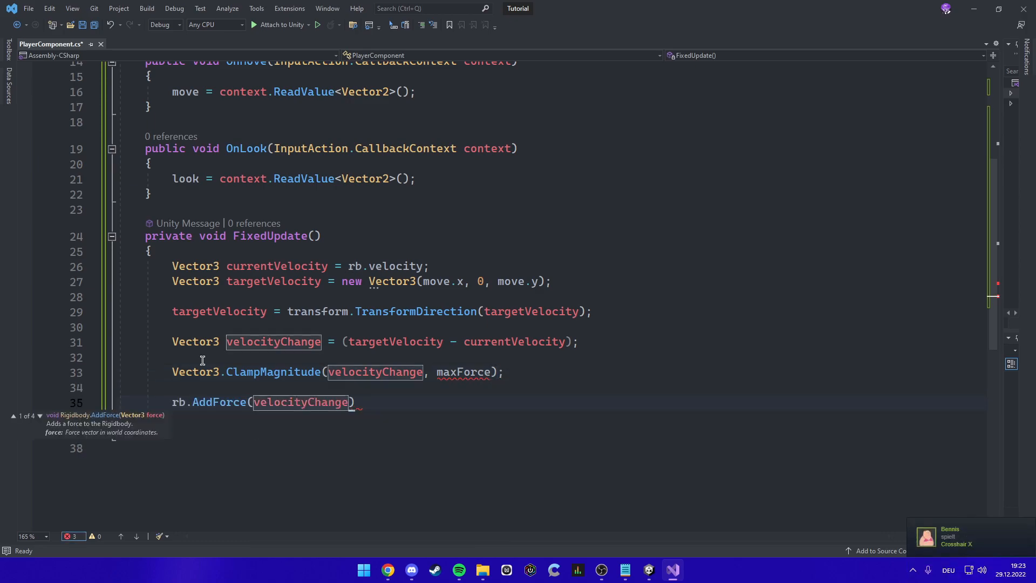
text(ceMode.ve)
key(Tab)
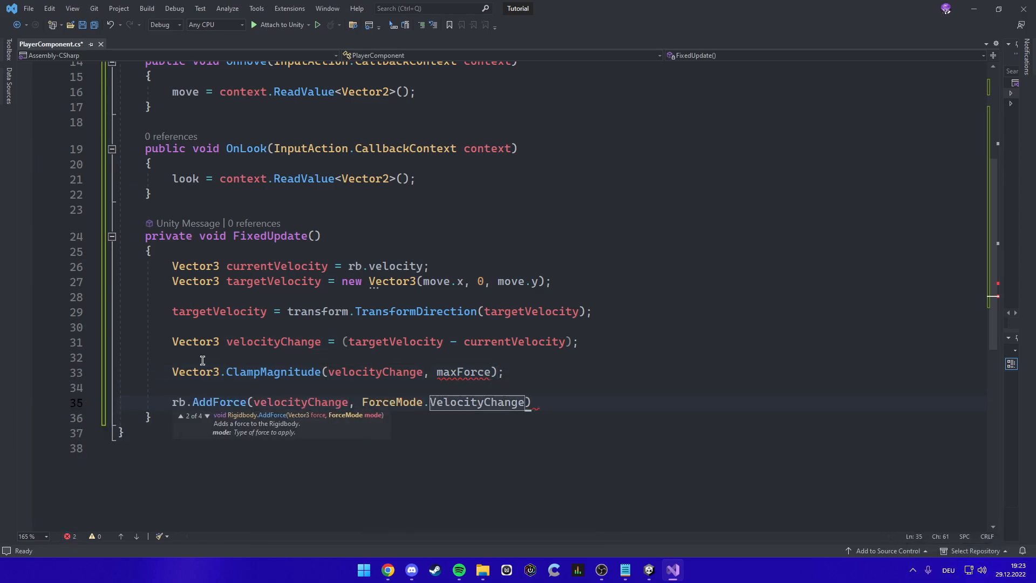
text();)
- Add maxForce to the public float declaration after speed and sensitivity
scroll(506, 377, up, 5)
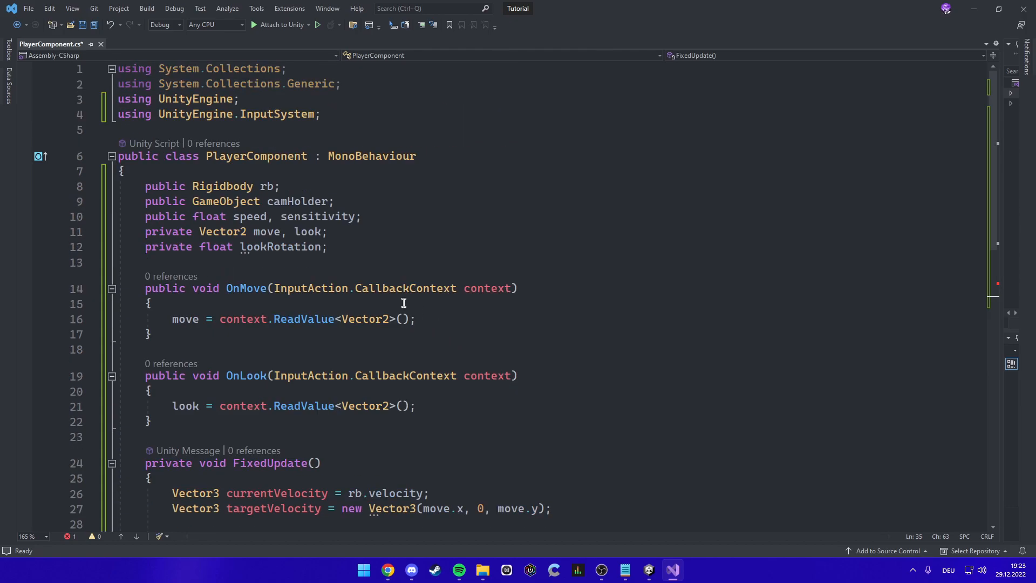
scroll(378, 303, down, 4)
scroll(435, 386, up, 4)
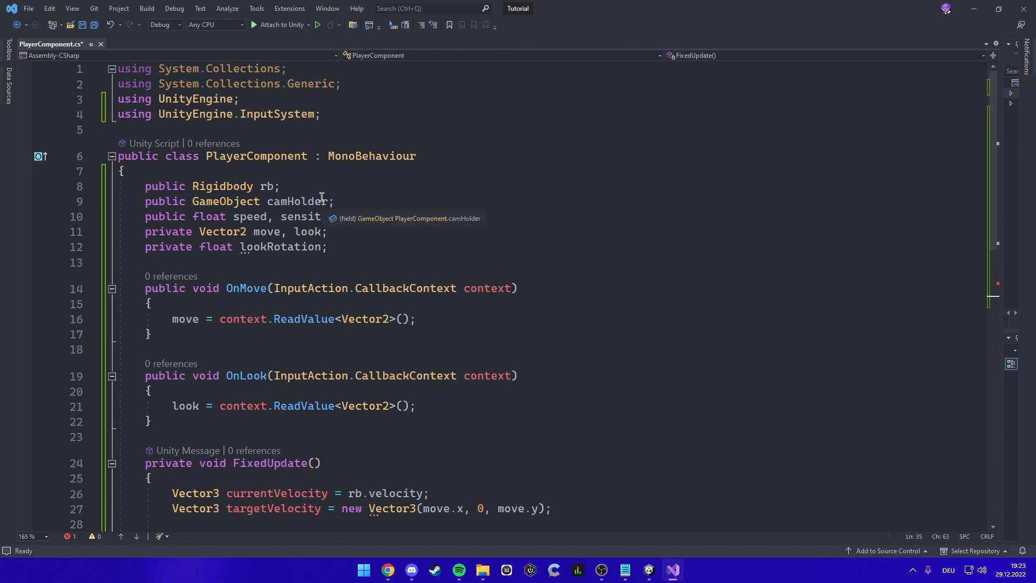
click(357, 216)
text(, maxForce)
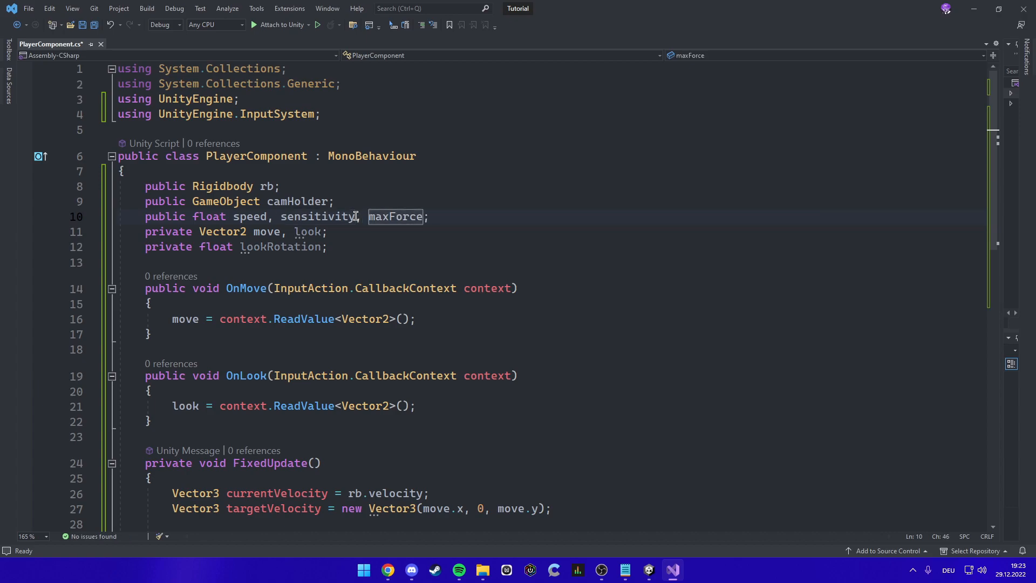
- Save the PlayerComponent script and switch to the Unity editor
scroll(410, 232, down, 6)
click(541, 312)
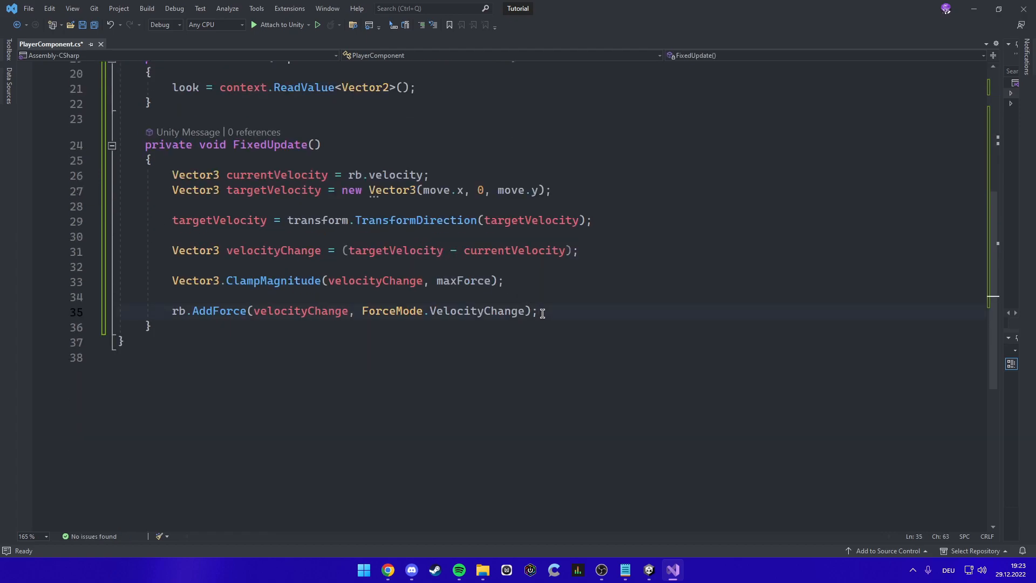
key(ctrl+s)
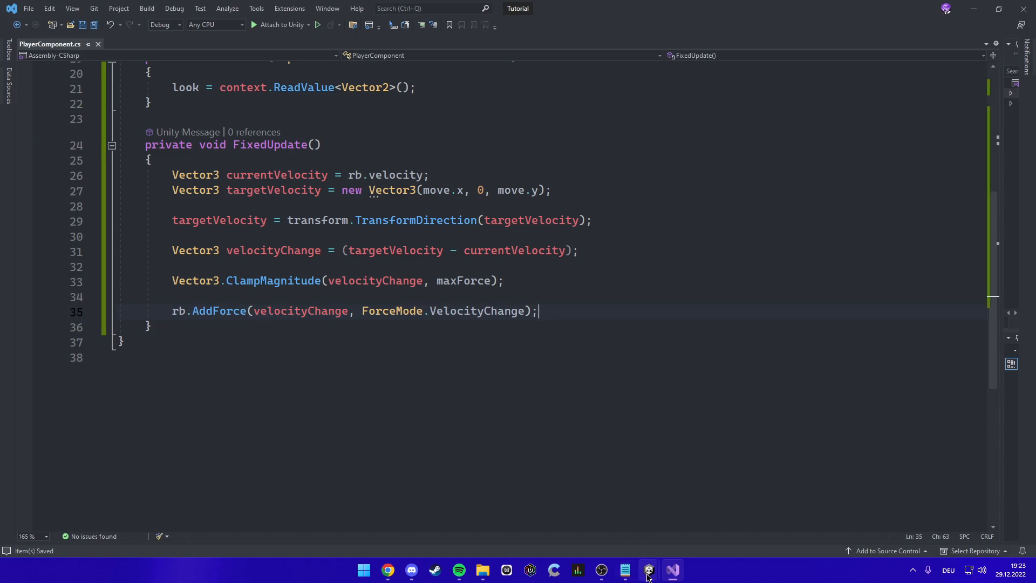
mouse_move(650, 572)
click(637, 542)
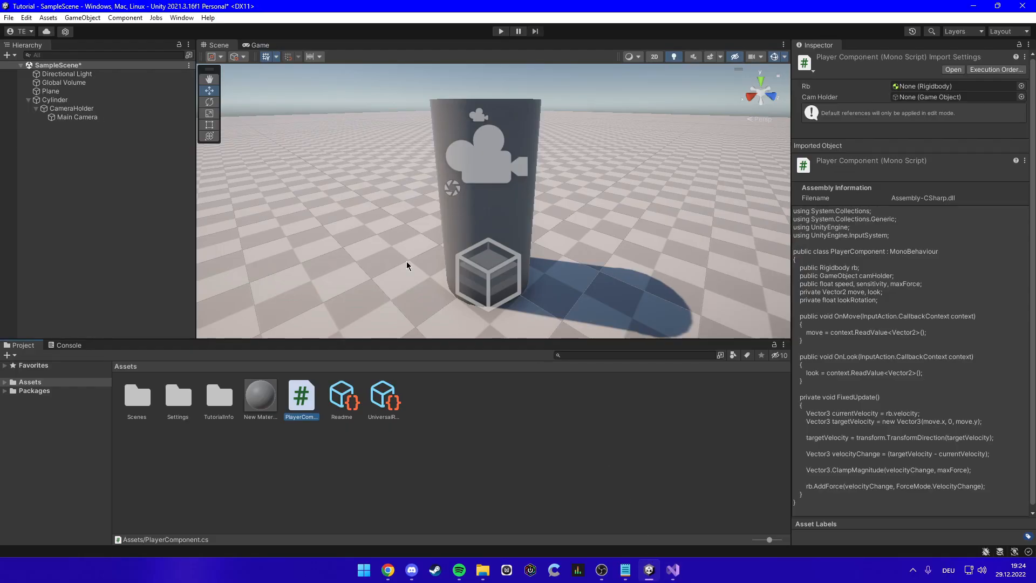
- In the Cylinder's Player Component, assign the Cylinder's Rigidbody to Rb and CameraHolder to Cam Holder
click(55, 100)
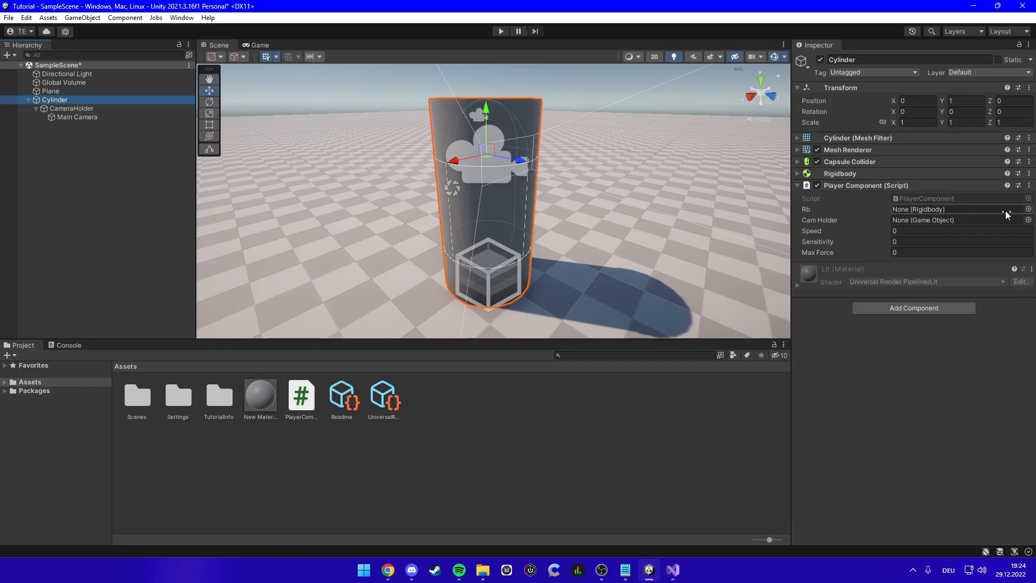
click(1028, 209)
double_click(491, 222)
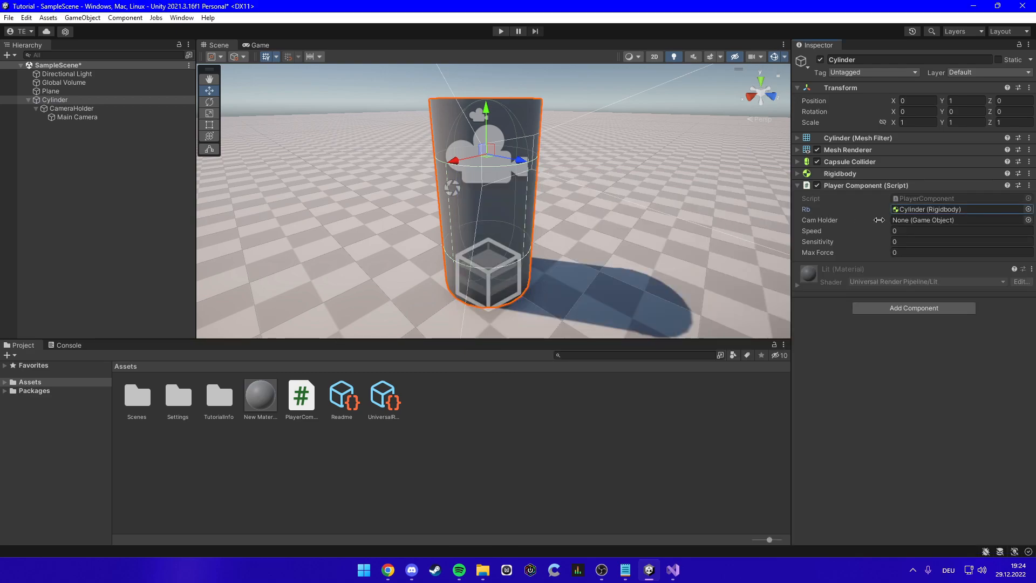
click(1028, 221)
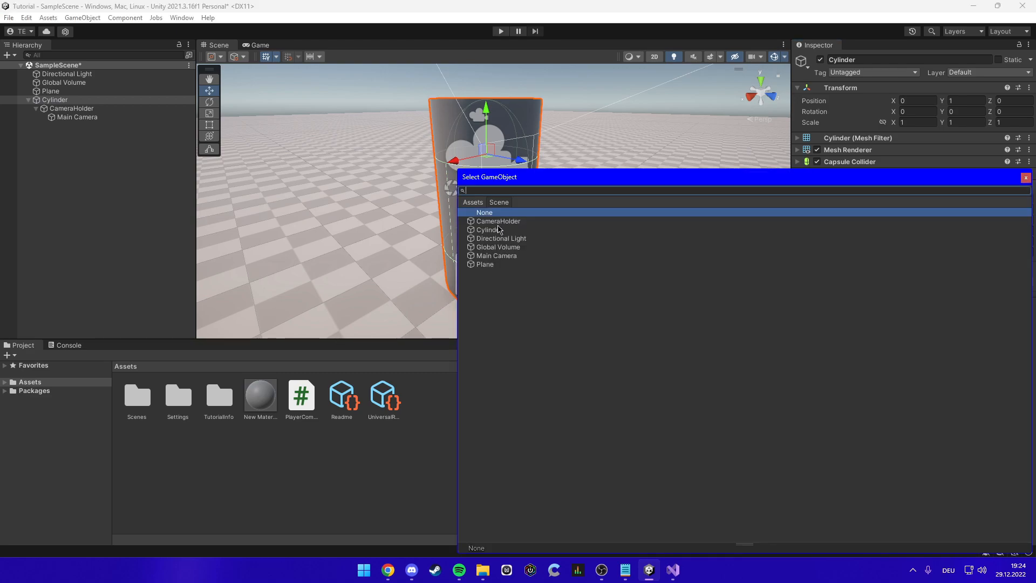
double_click(495, 222)
- Set the Player Component's Speed to 5, Sensitivity to 0.1 and Max Force to 1.5
click(907, 230)
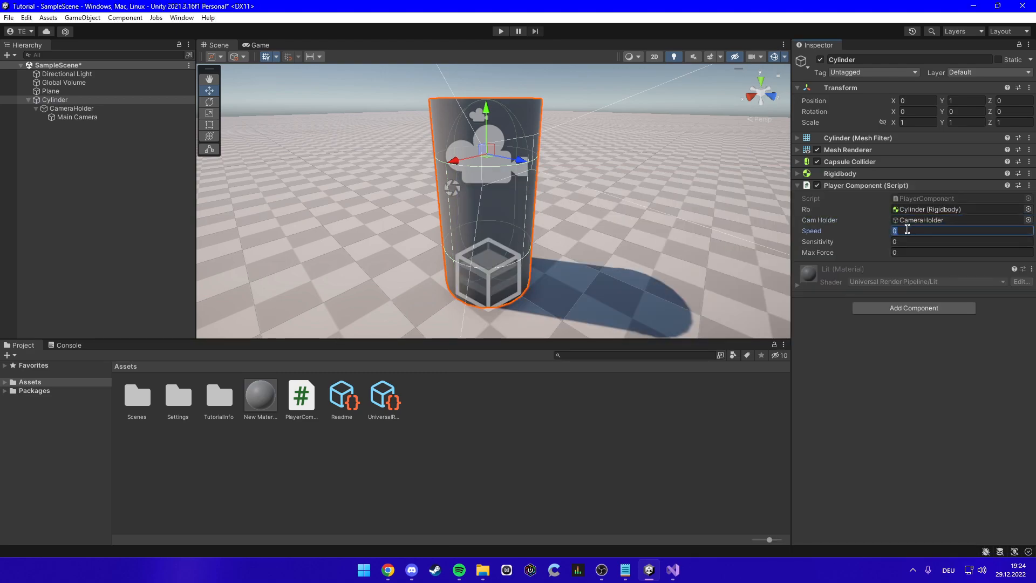
text(5)
click(914, 241)
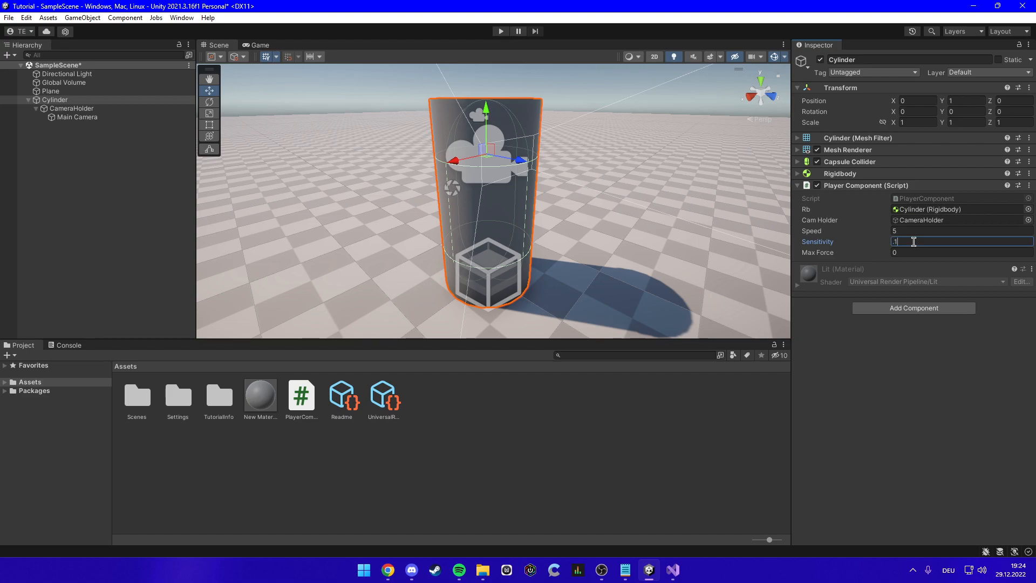
click(919, 253)
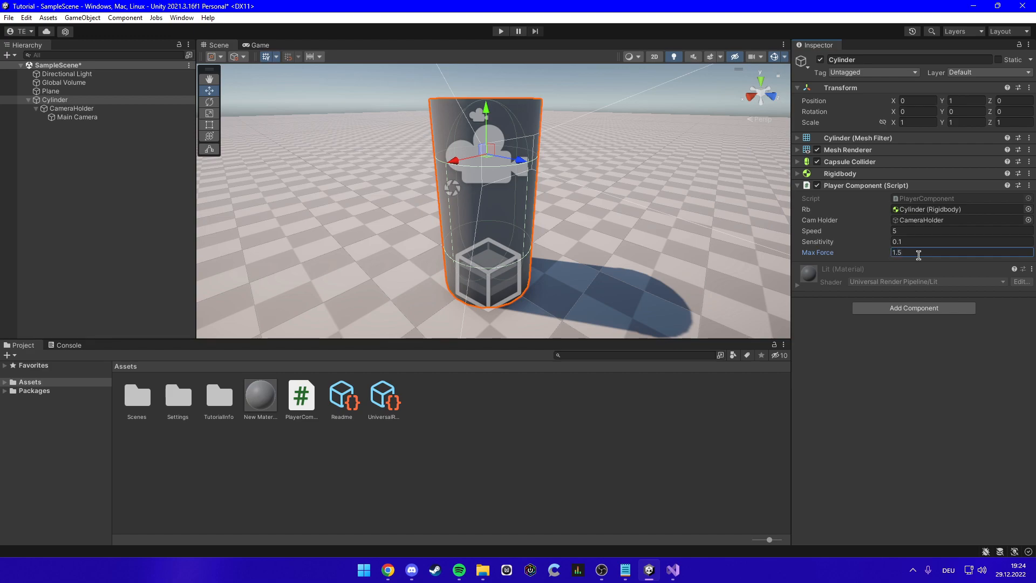
- Add a Player Input component to the Cylinder
click(894, 308)
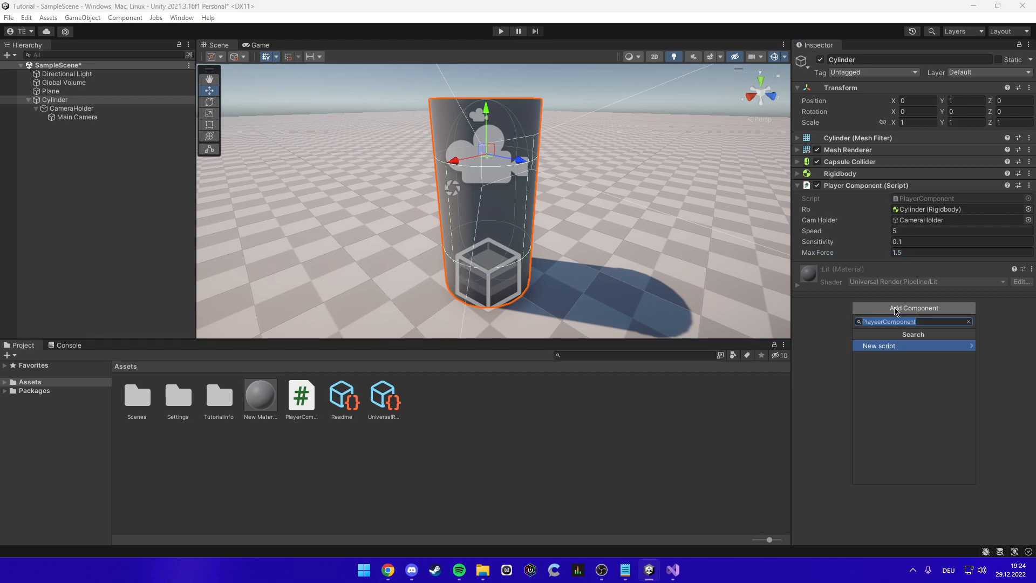
text(player)
key(Down)
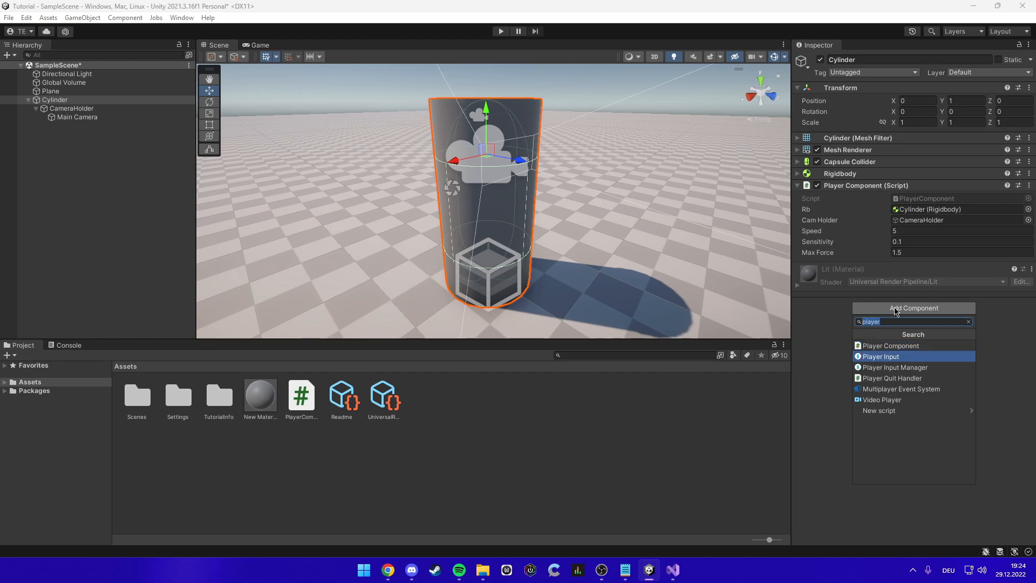
key(Return)
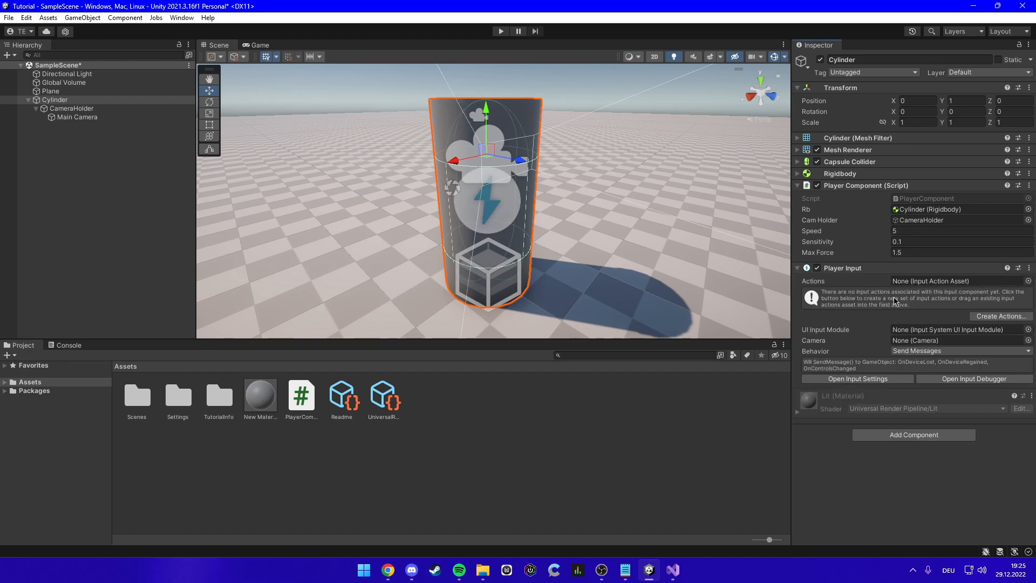
- Create an input actions asset for the Player Input component and save it as PlayerInput.inputactions in Assets
click(1000, 317)
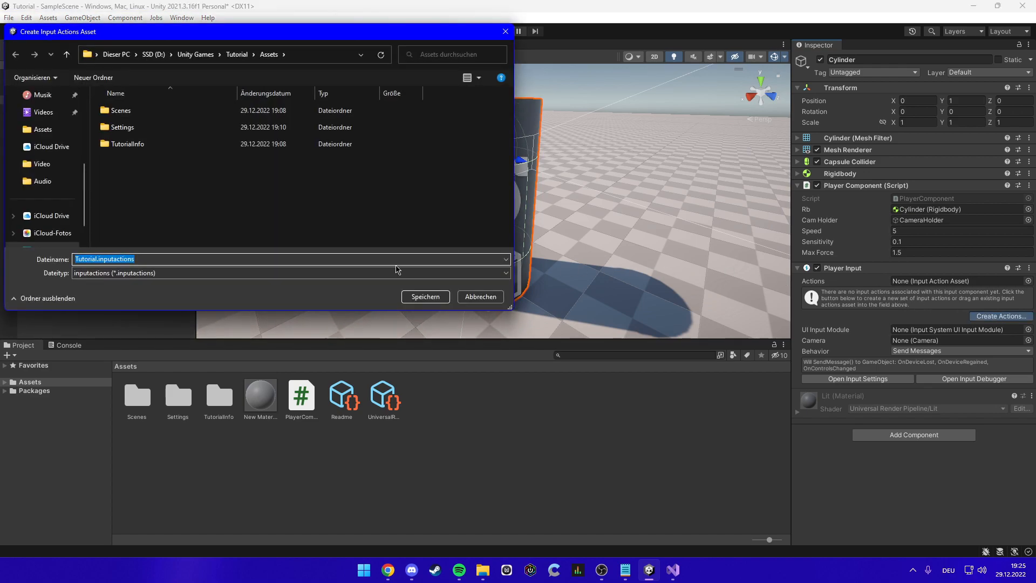
click(113, 258)
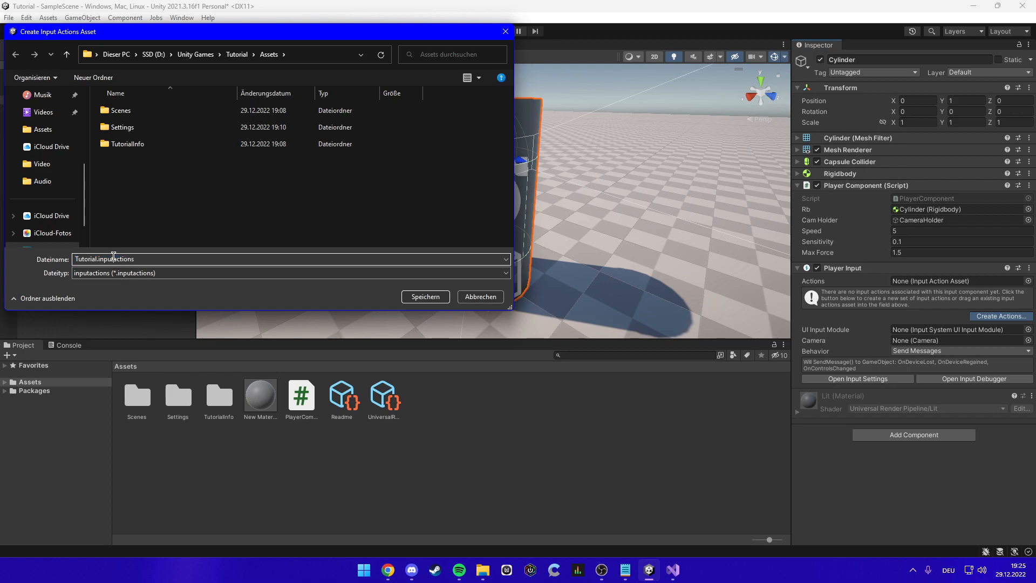
drag(97, 259, 75, 258)
text(PlayerInput.)
key(Return)
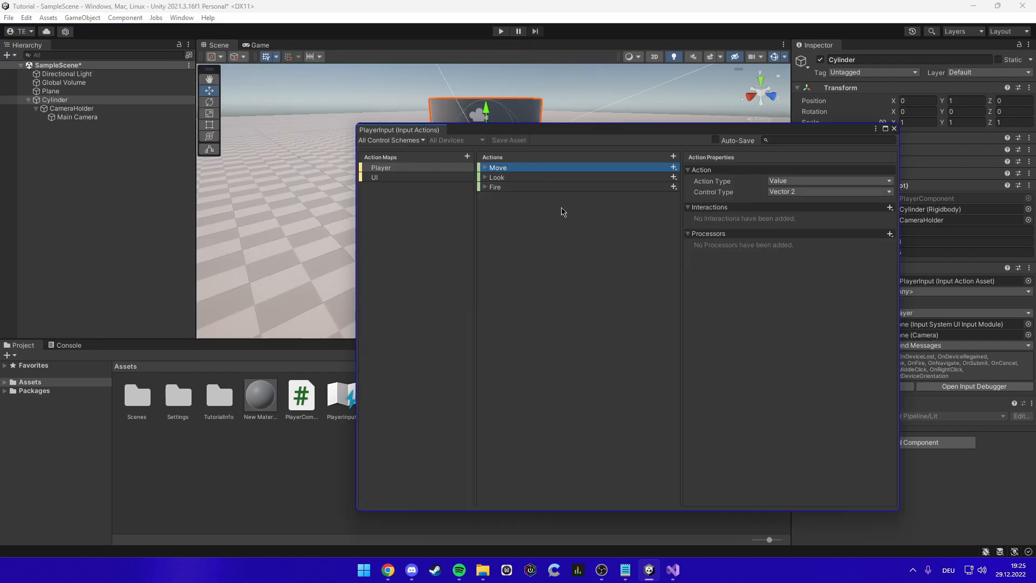
- Delete the Fire action from the Player action map
mouse_move(495, 130)
mouse_down()
mouse_move(464, 128)
mouse_move(482, 121)
mouse_up()
click(488, 178)
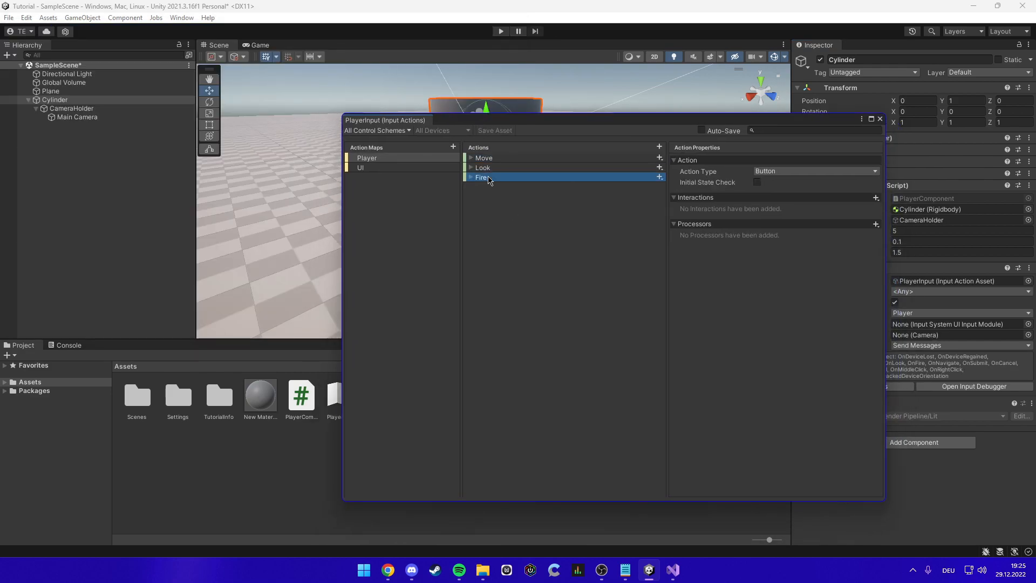
key(Delete)
- Examine the Move action's bindings for gamepad, WASD, XR controller and joystick
click(471, 158)
click(512, 170)
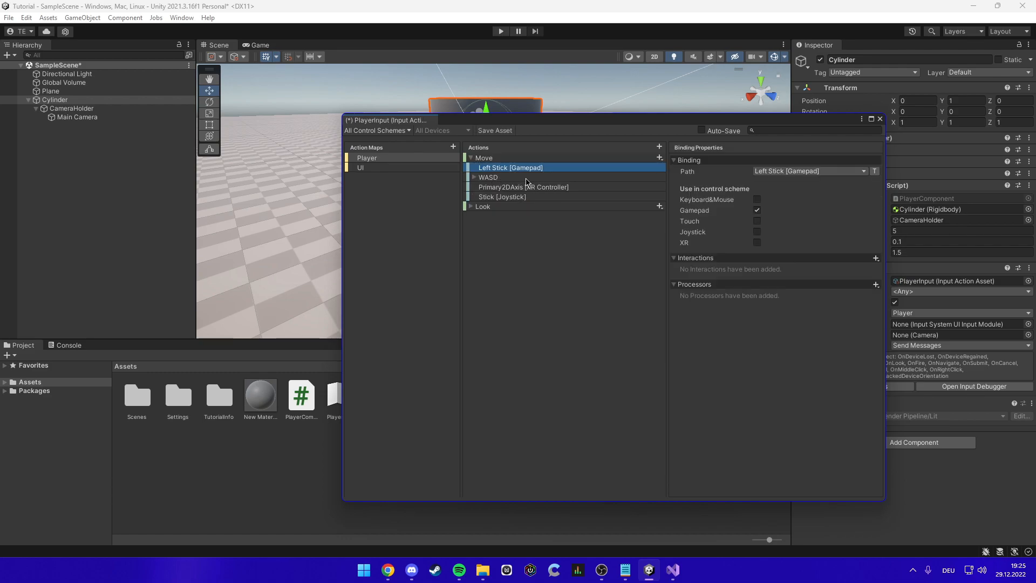
click(527, 179)
click(519, 187)
click(516, 197)
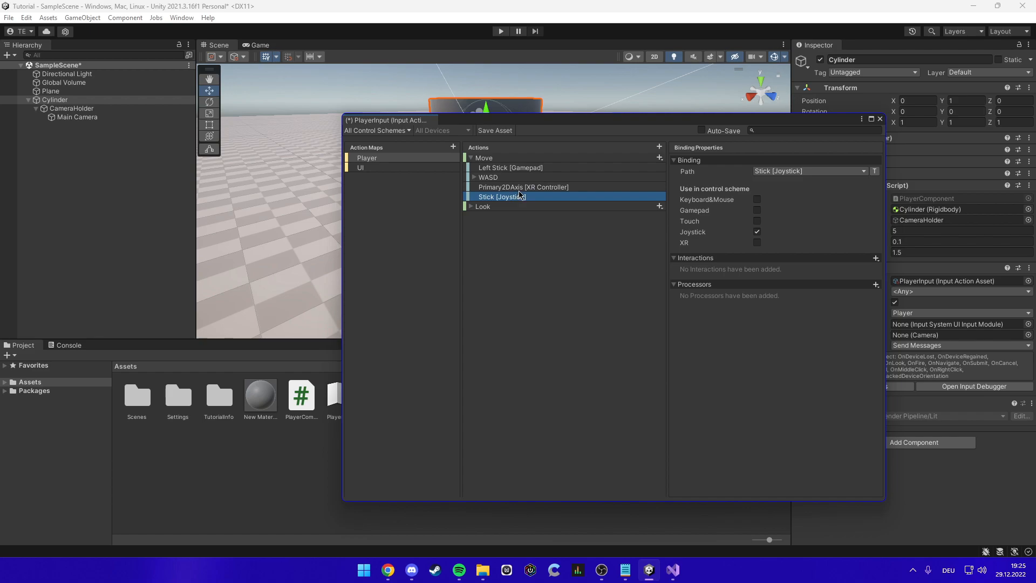
click(493, 168)
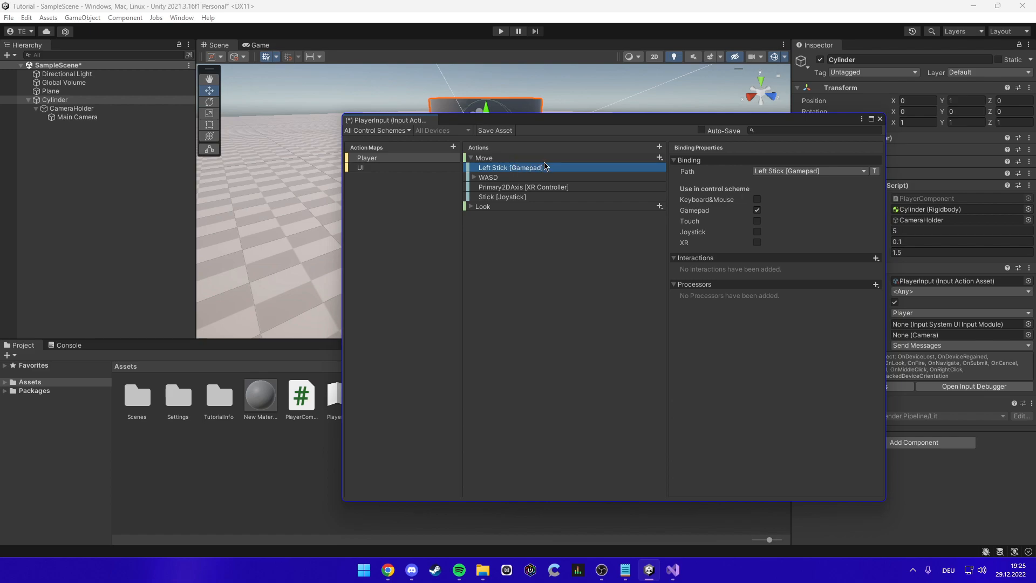
click(520, 178)
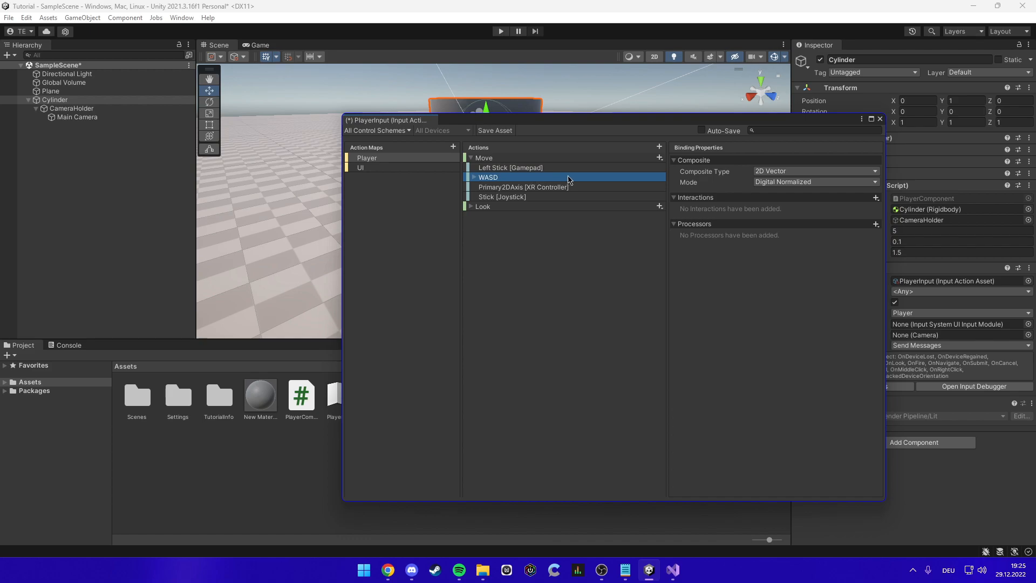
click(507, 197)
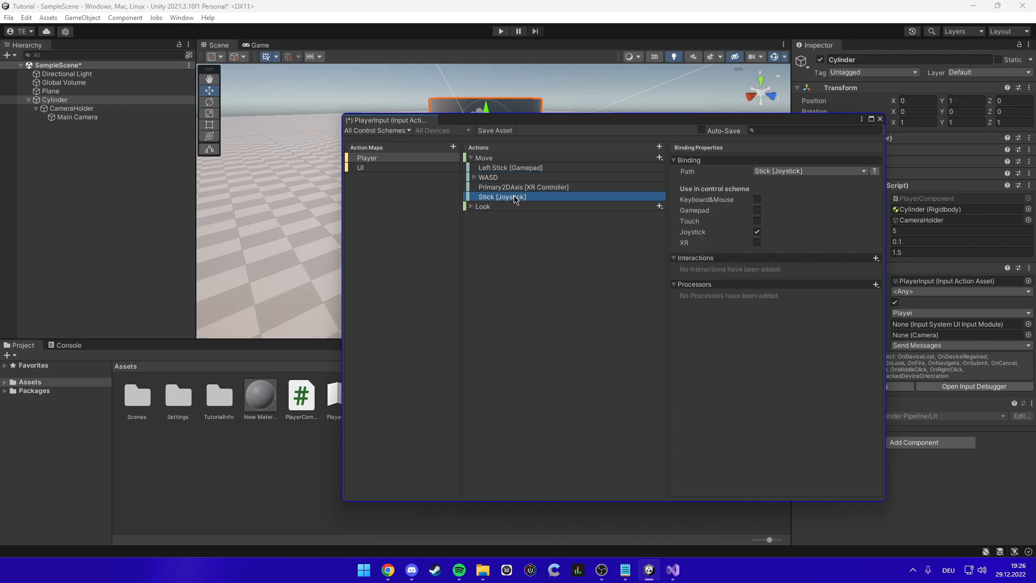
click(539, 188)
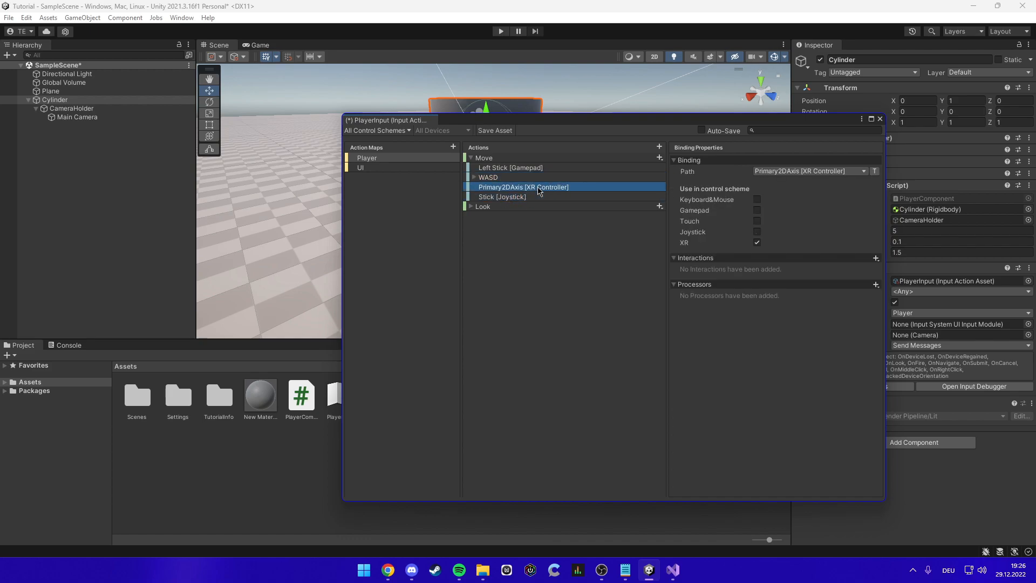
click(538, 179)
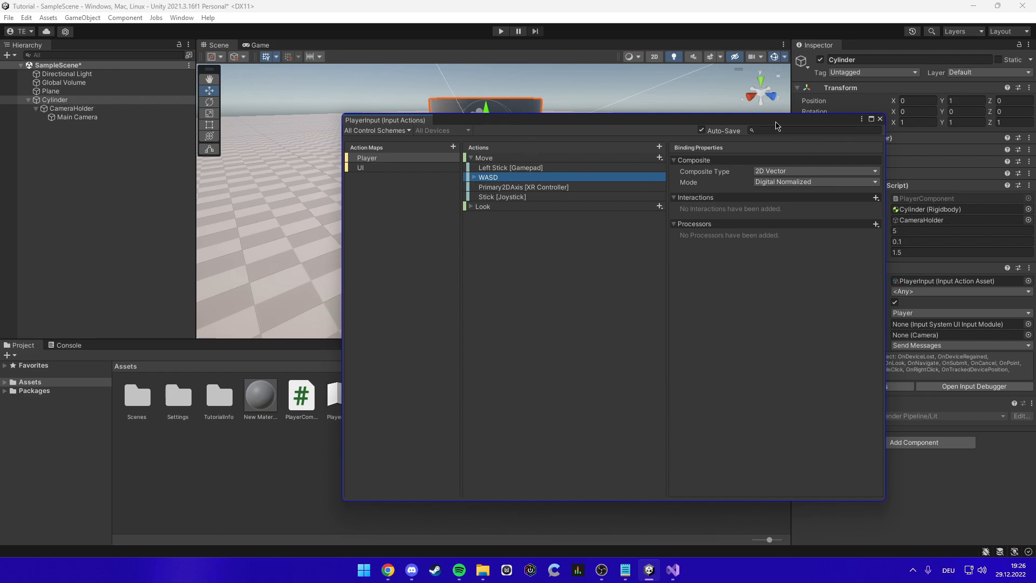
- Turn on Auto-Save for the PlayerInput actions asset and close its editor window
drag(758, 122, 719, 118)
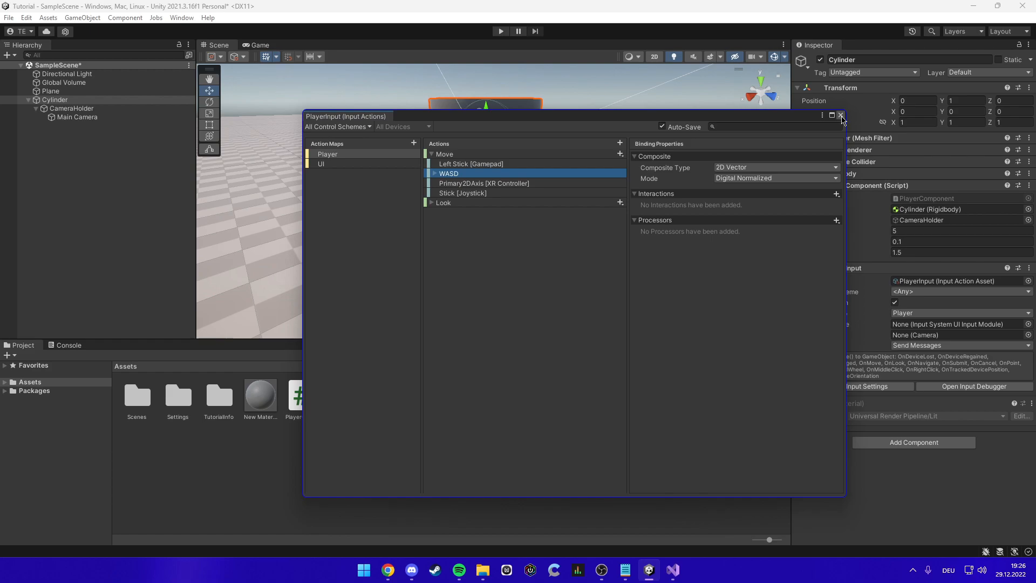
click(842, 117)
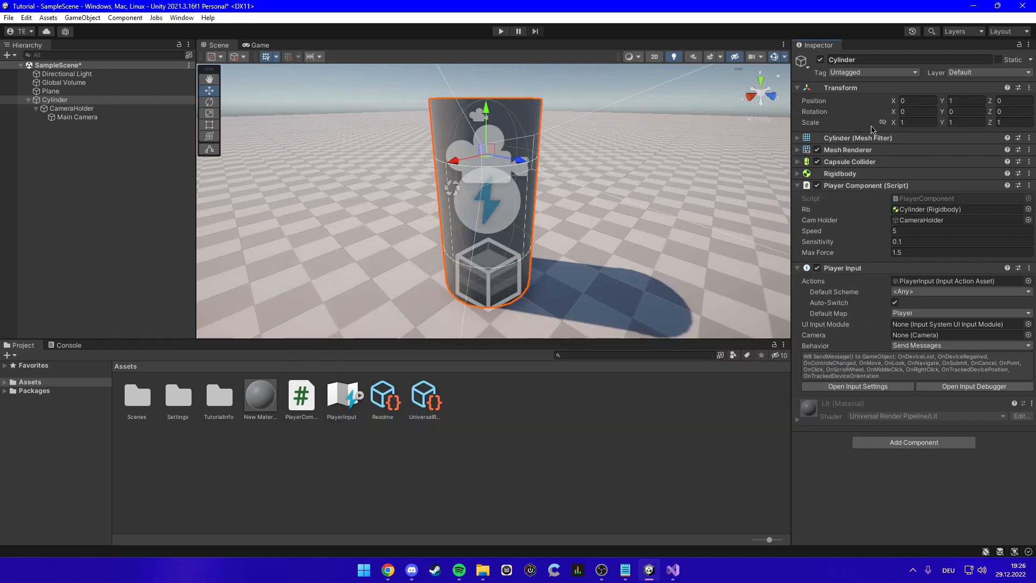
- Set the Player Input component's Behavior to Invoke Unity Events and expand its Events
click(908, 346)
click(902, 382)
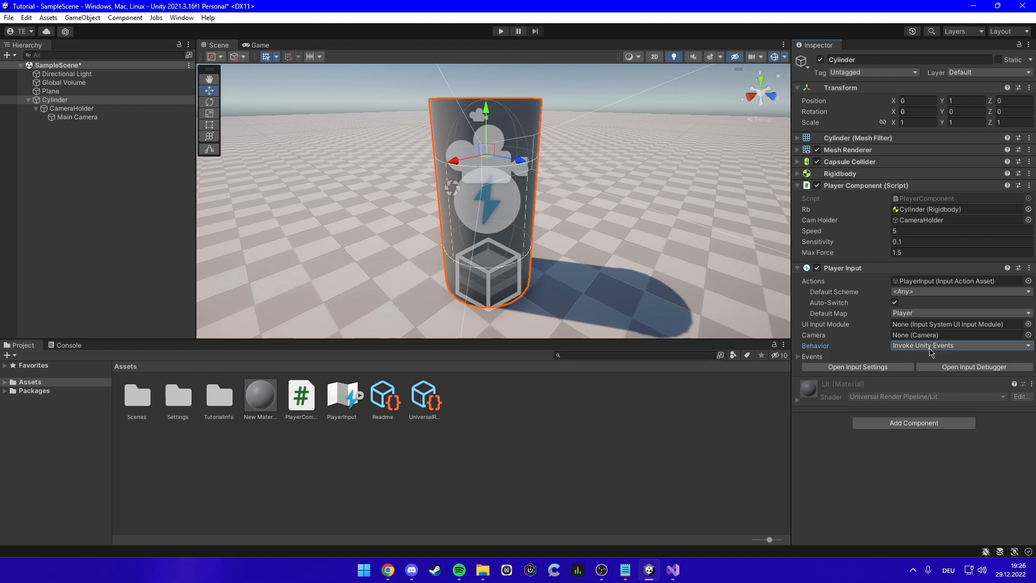
click(843, 293)
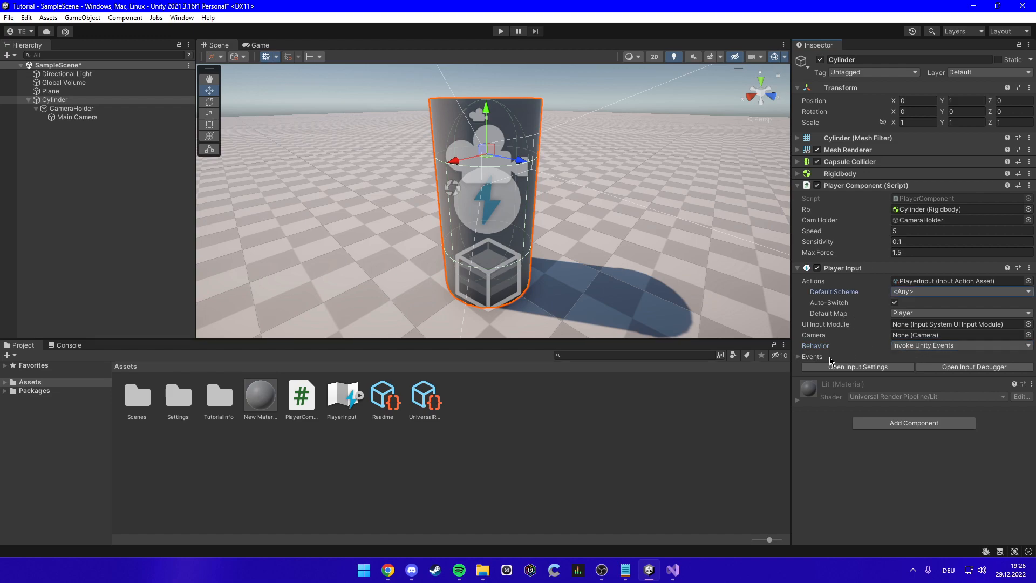
click(800, 357)
scroll(841, 343, down, 2)
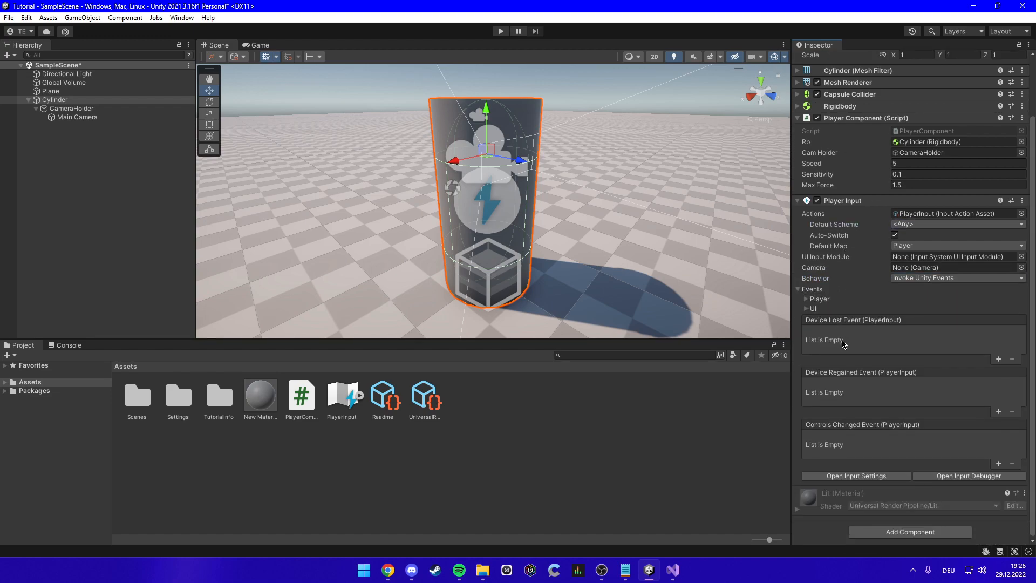
- Add a listener to the Player Input's Move event, targeting the Cylinder's Player Component with the dynamic OnMove function
click(807, 299)
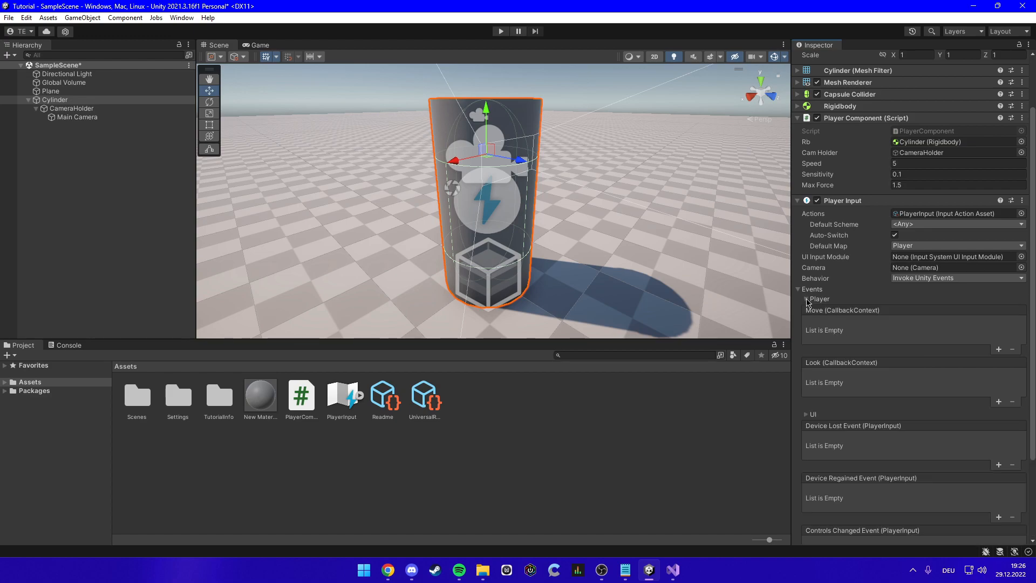
scroll(827, 294, down, 2)
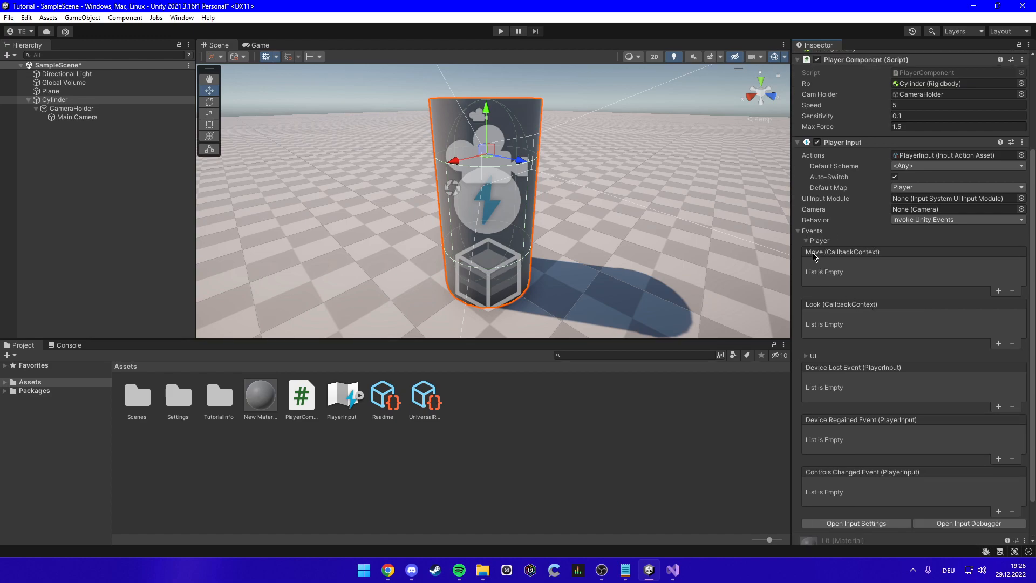
click(998, 291)
scroll(873, 216, up, 3)
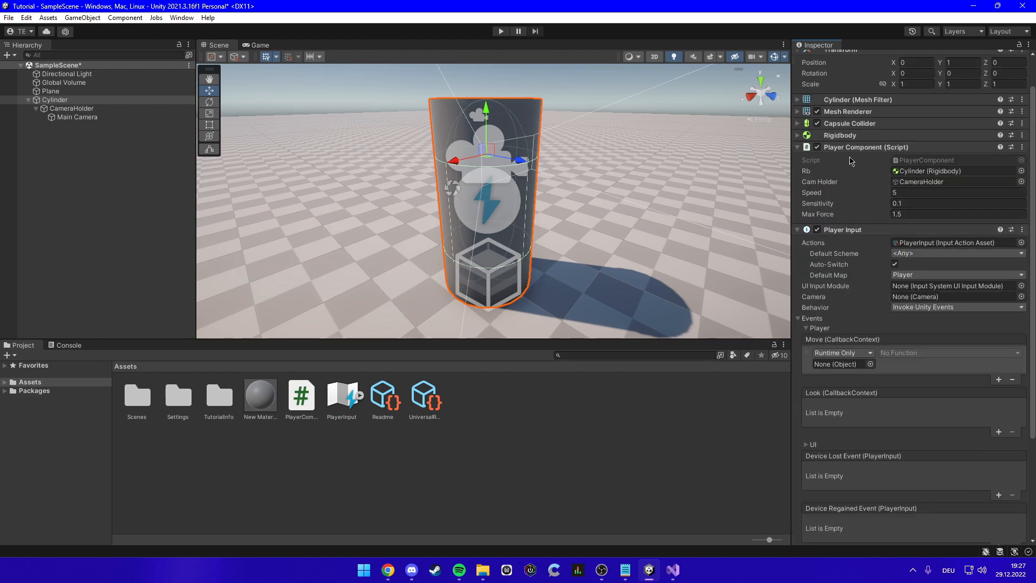
drag(852, 154, 841, 364)
click(896, 353)
mouse_move(912, 454)
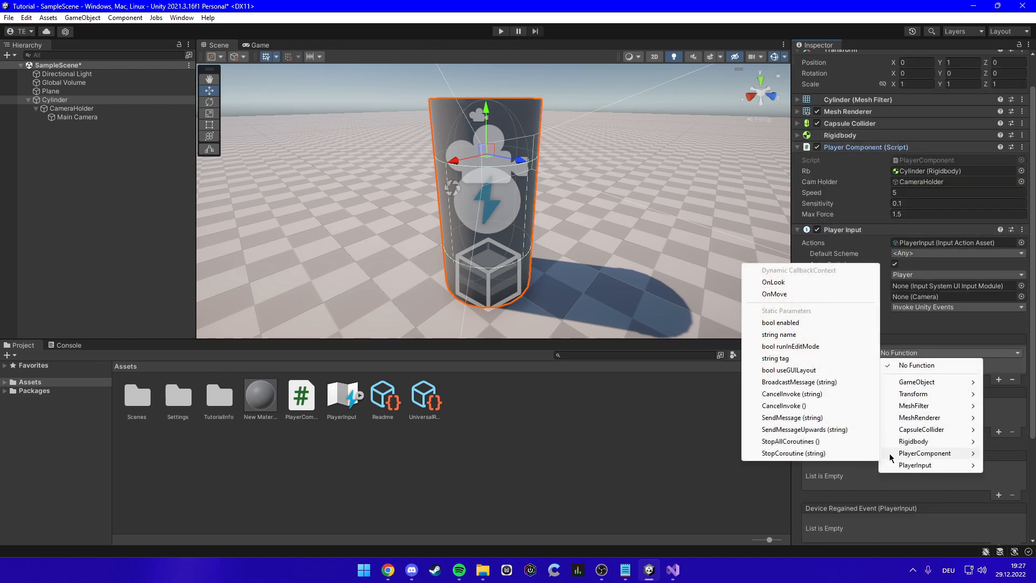
click(780, 295)
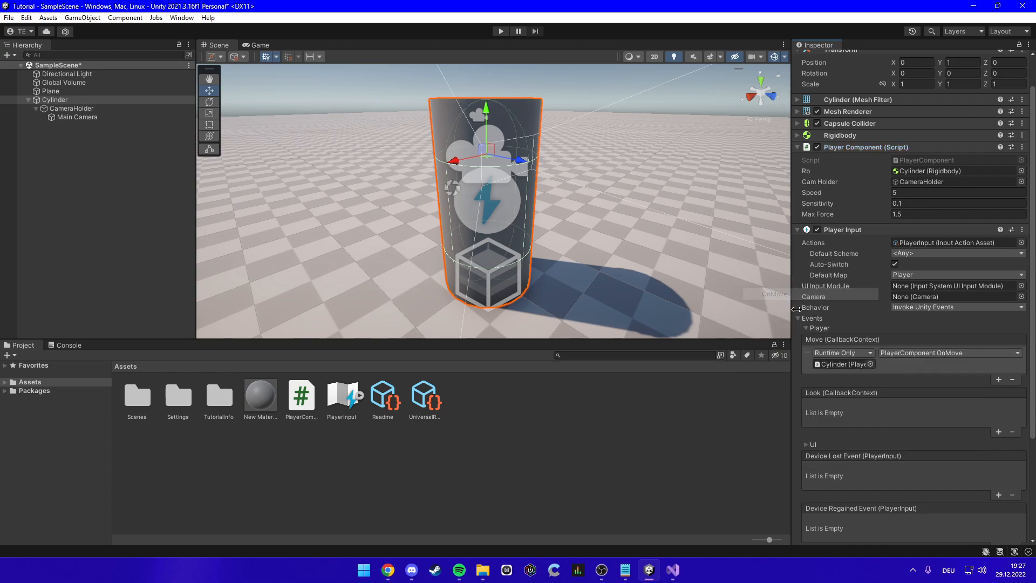
- Add a listener to the Look event, targeting the Cylinder's Player Component with the dynamic OnLook function
click(998, 432)
click(870, 418)
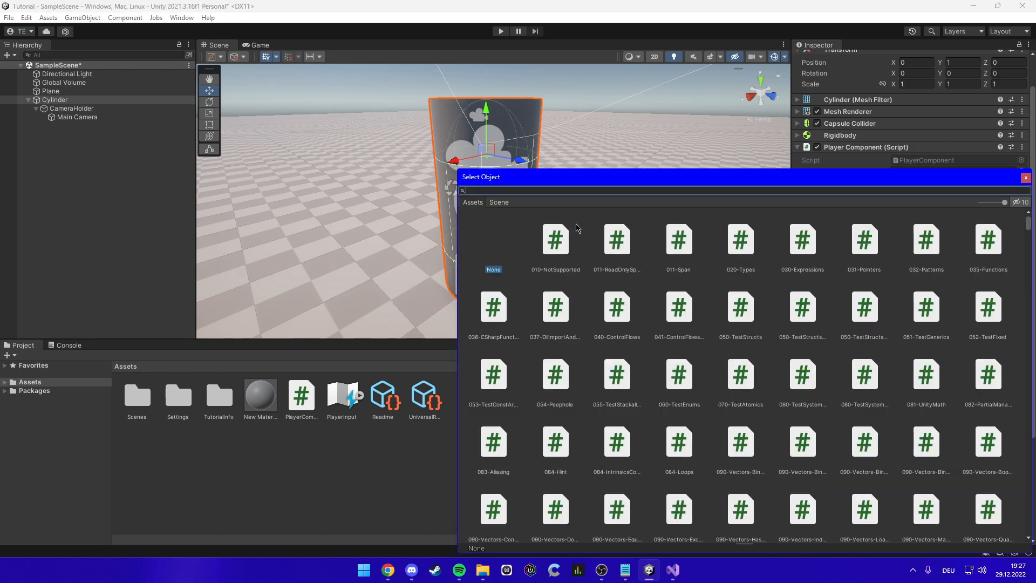
click(1026, 177)
drag(864, 147, 870, 414)
click(902, 407)
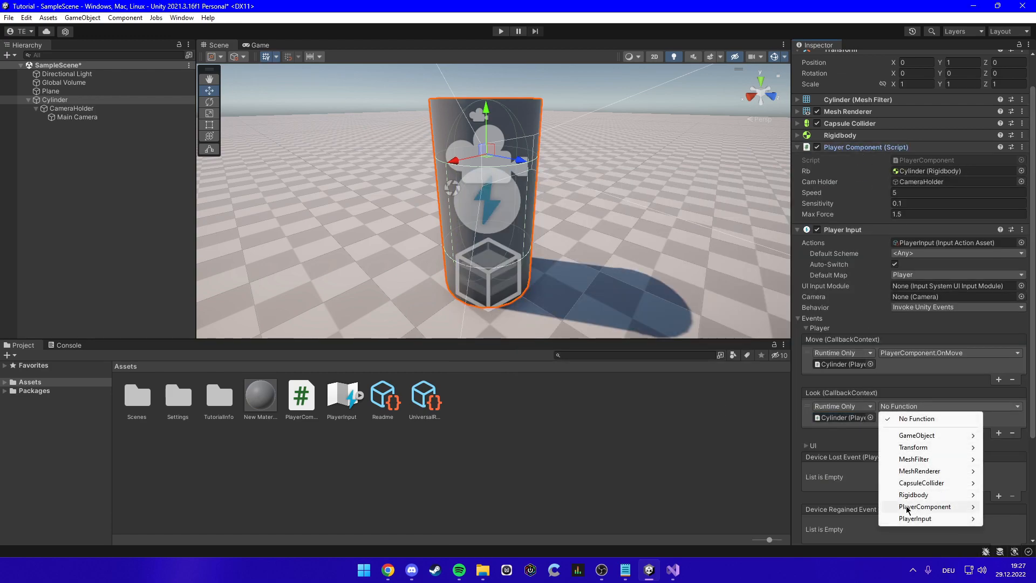
mouse_move(925, 506)
click(774, 335)
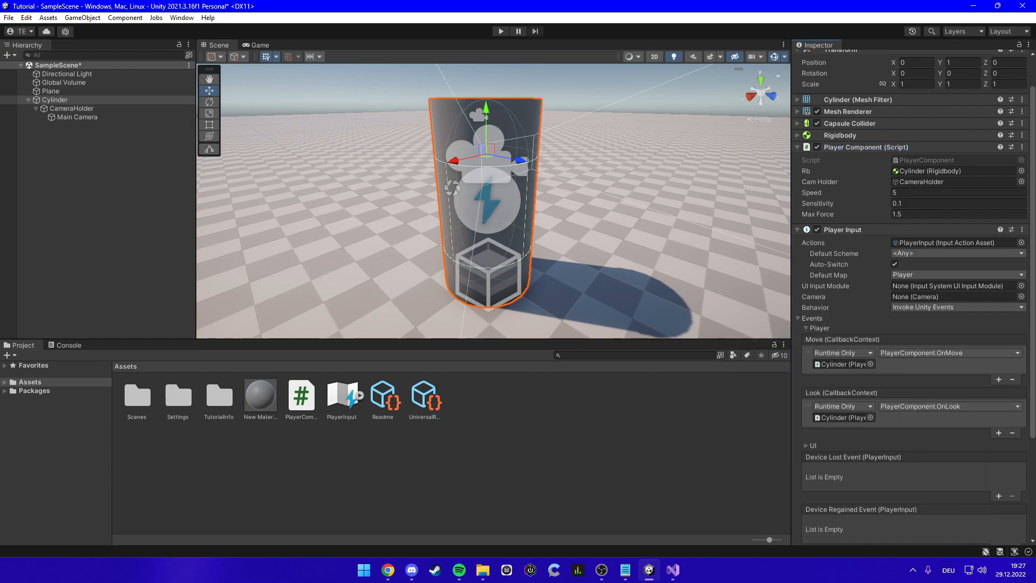
- Run the scene to test moving the player forward, backward and sideways, and exit play mode
click(500, 32)
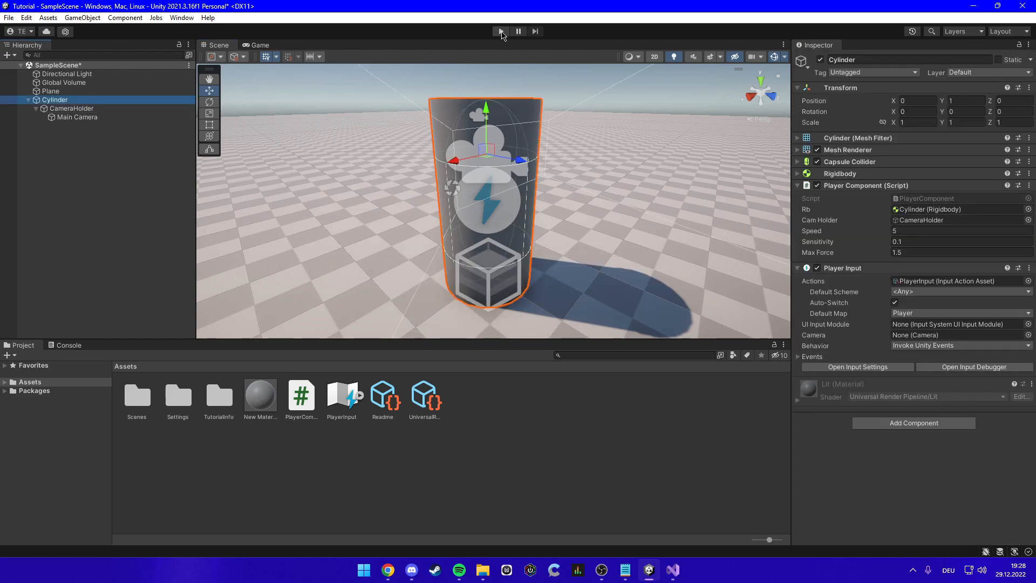
click(501, 31)
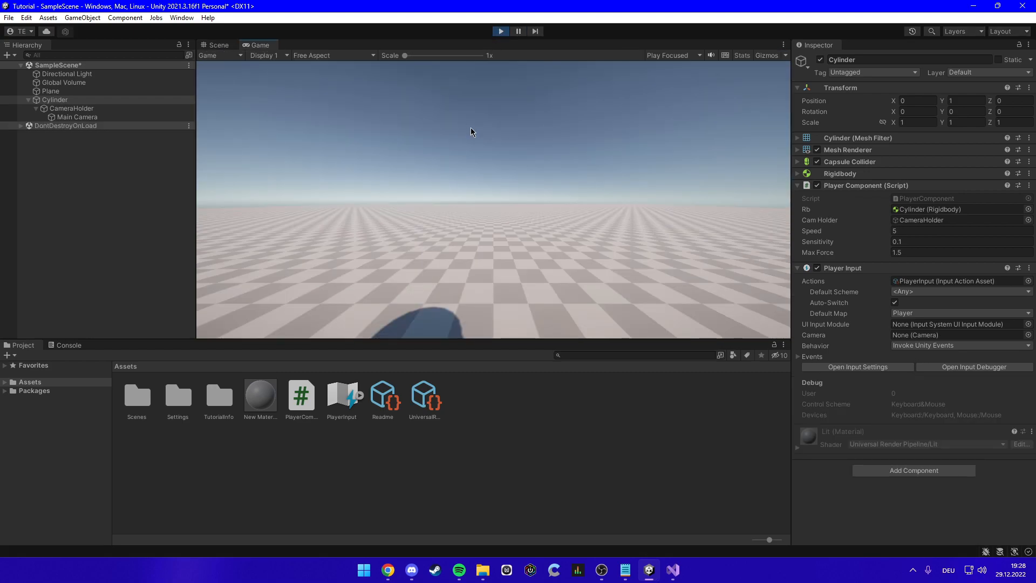
key(w)
key(w)
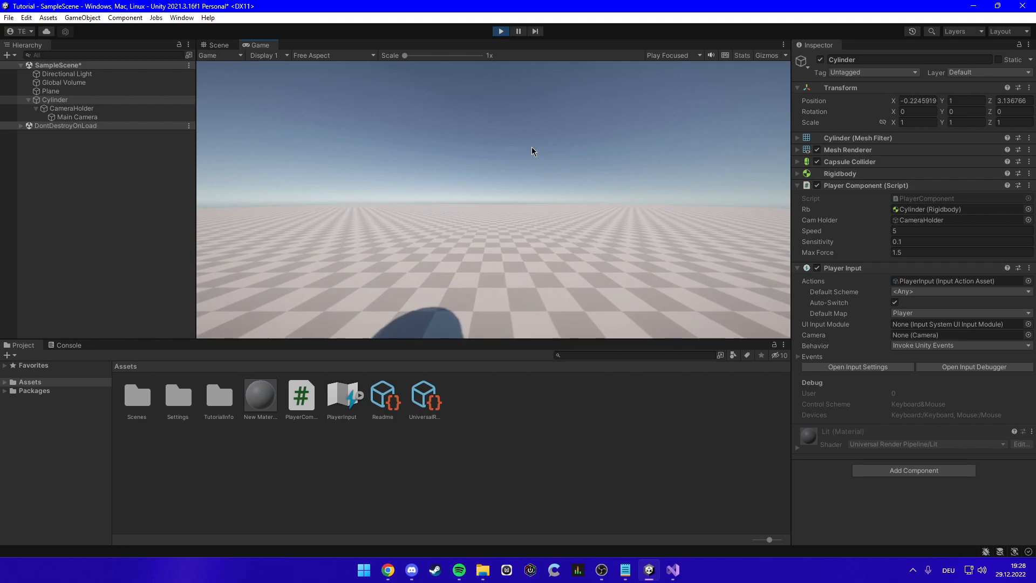
key(s)
key(d)
key(s)
key(d)
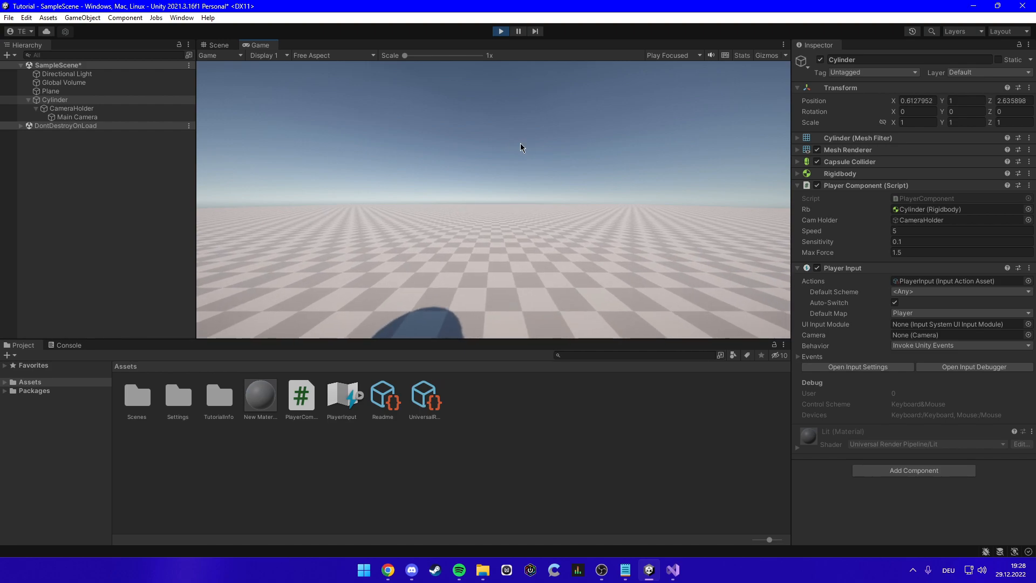
click(501, 31)
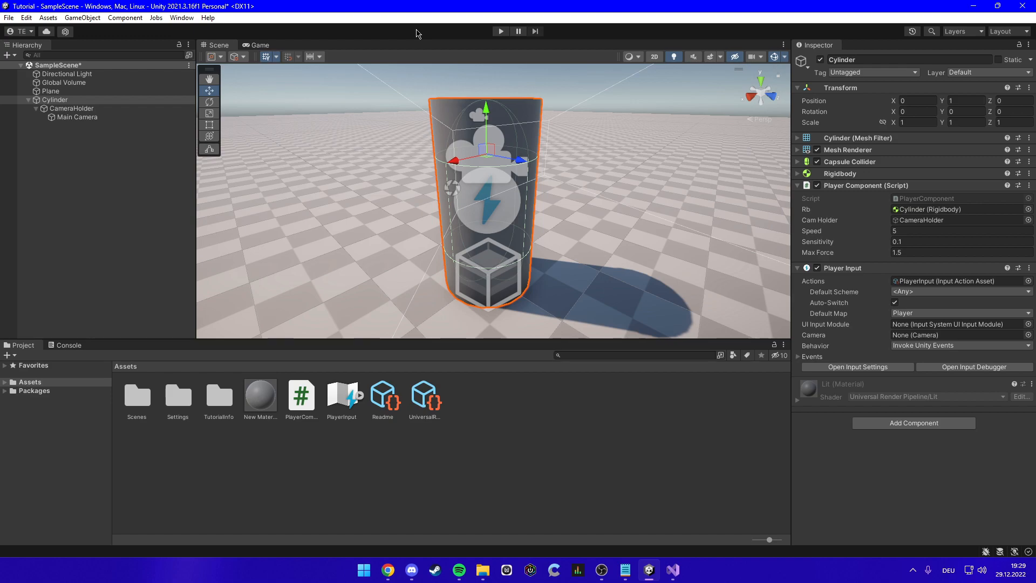
- Switch to Visual Studio, add an empty public void Move() method below FixedUpdate in PlayerComponent.cs, and save the script
click(484, 424)
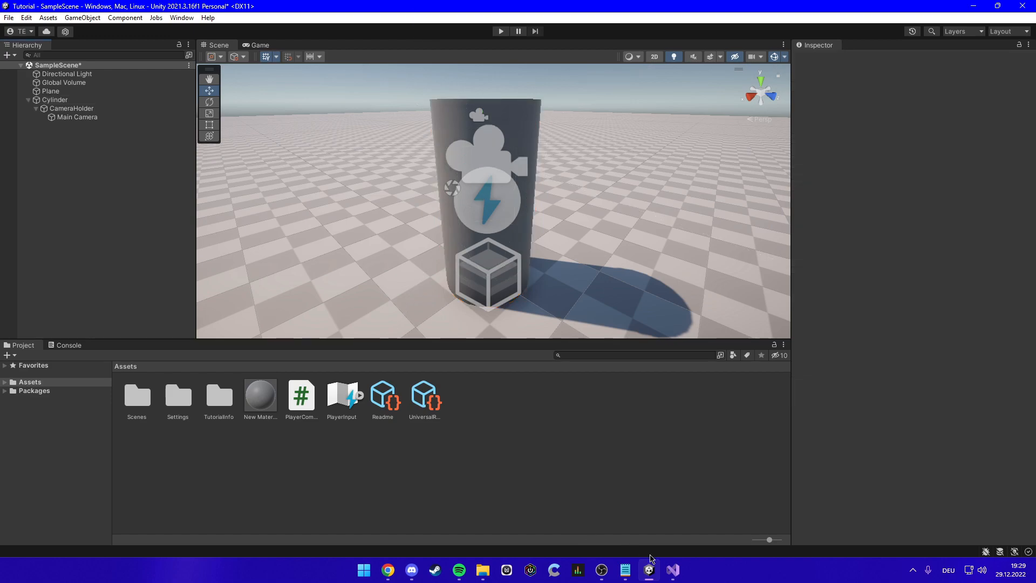
click(673, 570)
key(Return)
text(void Move)
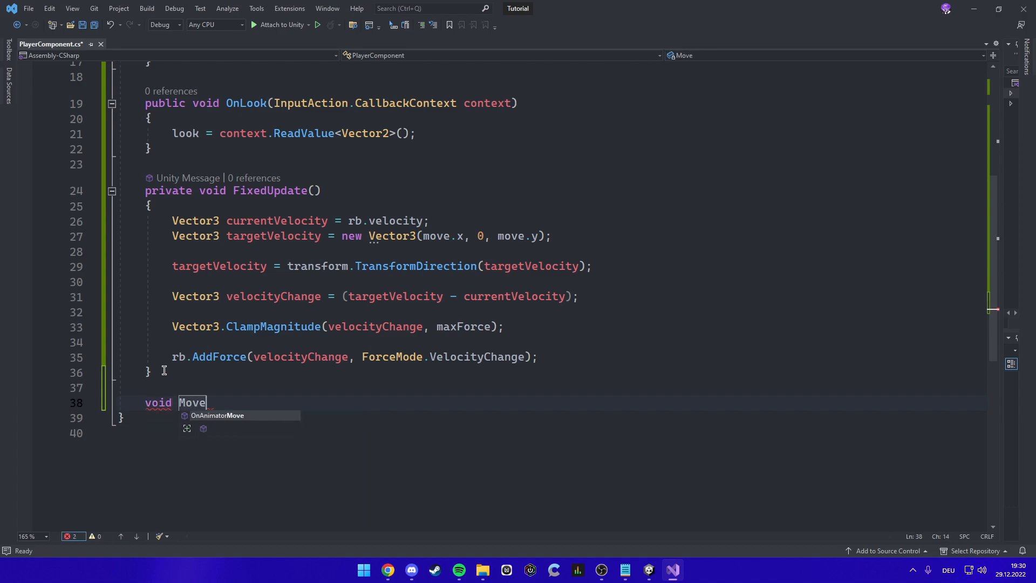
key(Tab)
text(public)
click(312, 356)
key(ctrl+s)
- Move all the velocity and AddForce code from FixedUpdate into the body of the Move method
drag(234, 272, 97, 216)
key(ctrl+c)
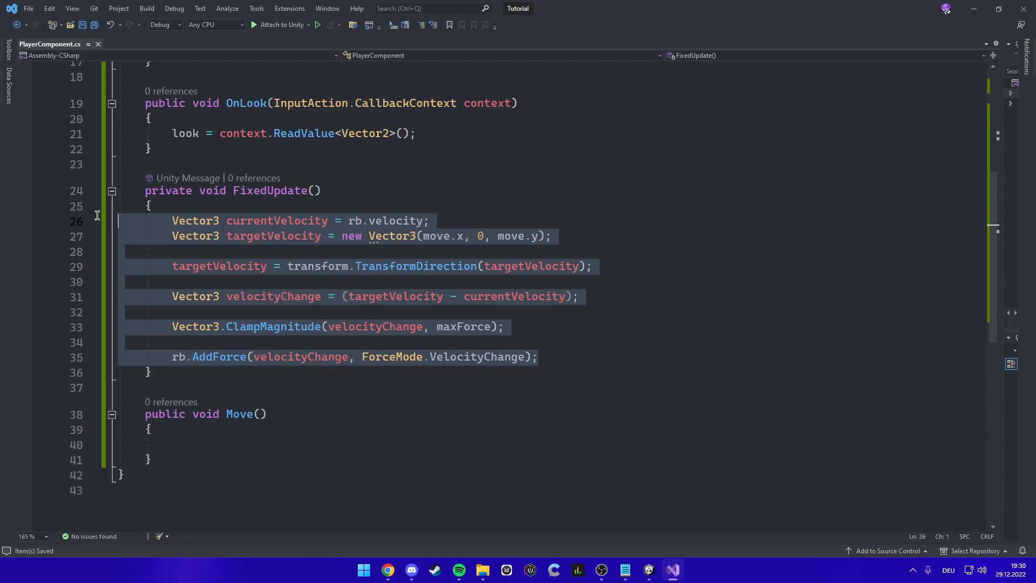
key(BackSpace)
key(BackSpace)
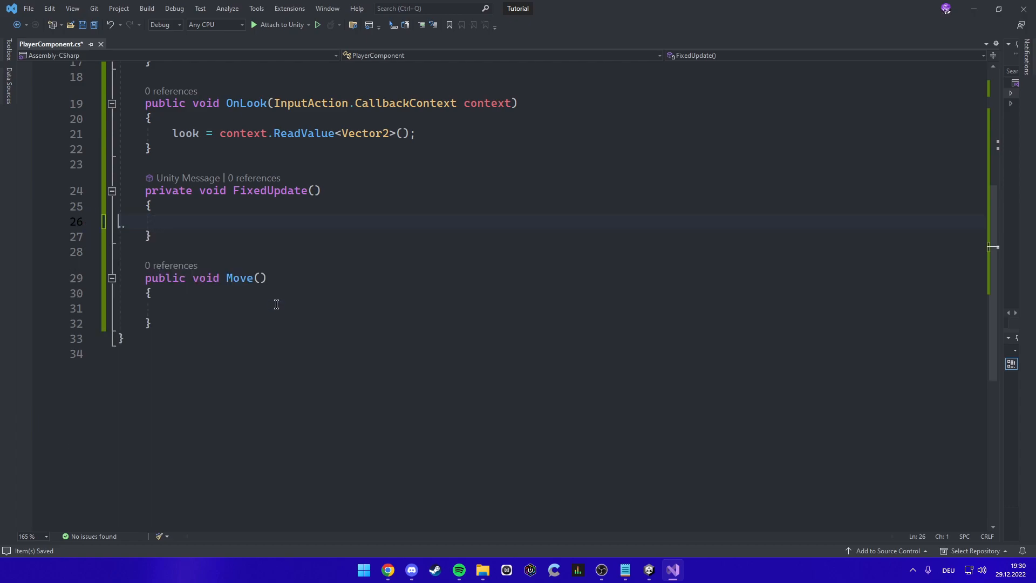
click(202, 296)
key(ctrl+v)
- Call Move(); inside the emptied FixedUpdate method
click(229, 202)
key(Return)
text(move)
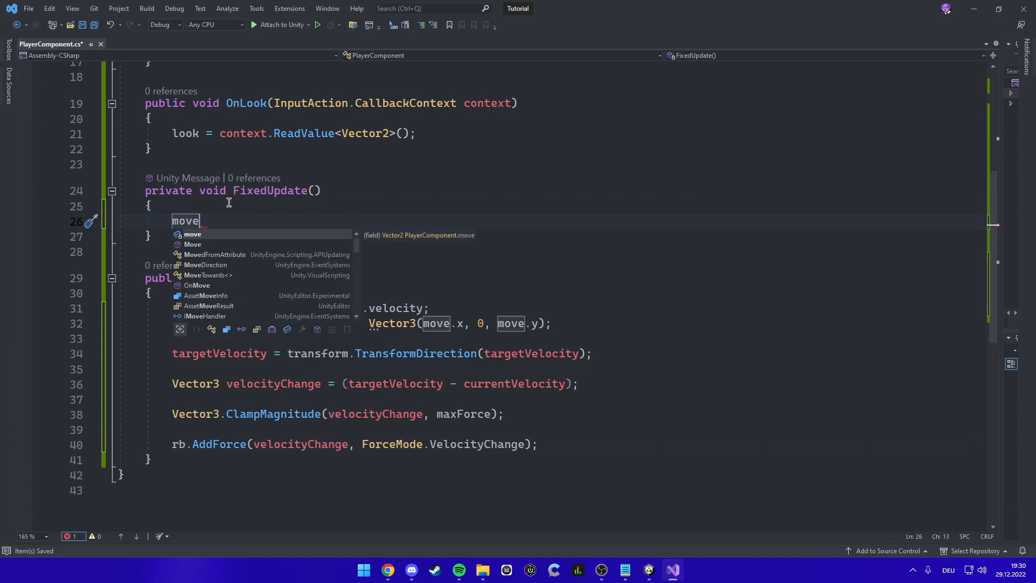
key(Down)
key(Tab)
text(();)
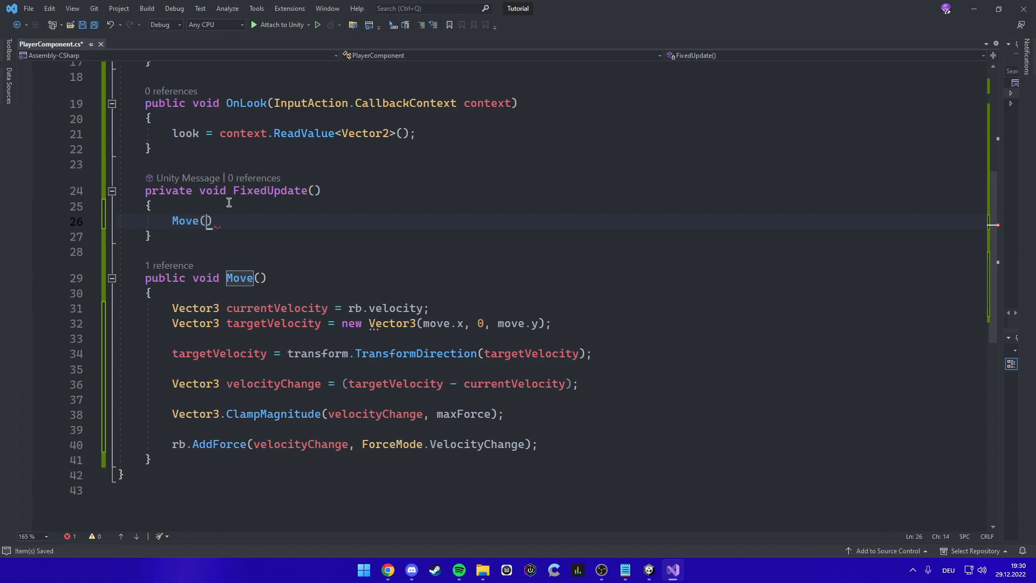
- Add a LateUpdate method below FixedUpdate containing transform.Rotate(Vector3.up * look.x * sensitivity);
click(172, 234)
key(Return)
text(Late)
key(Tab)
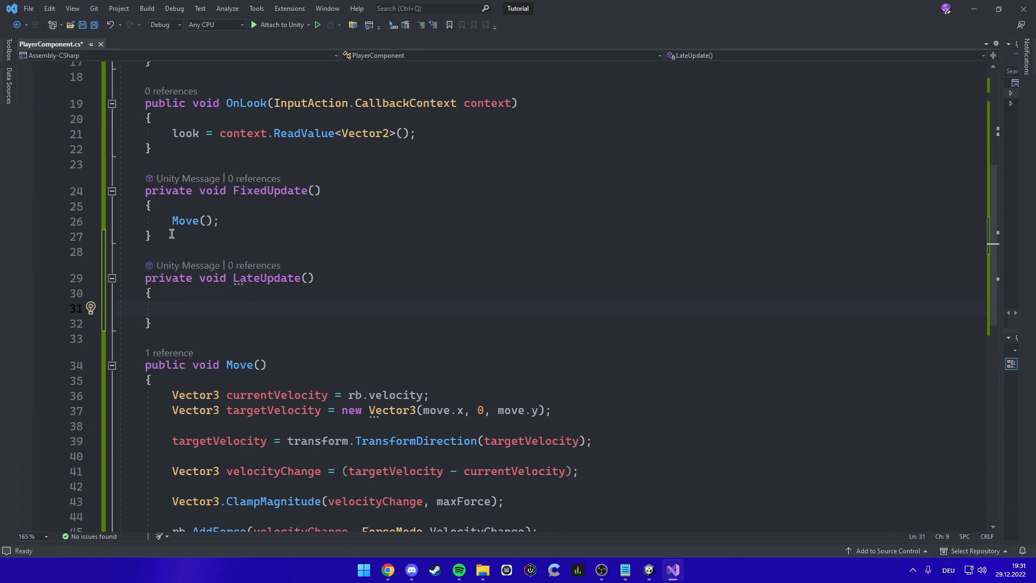
text(transform.root)
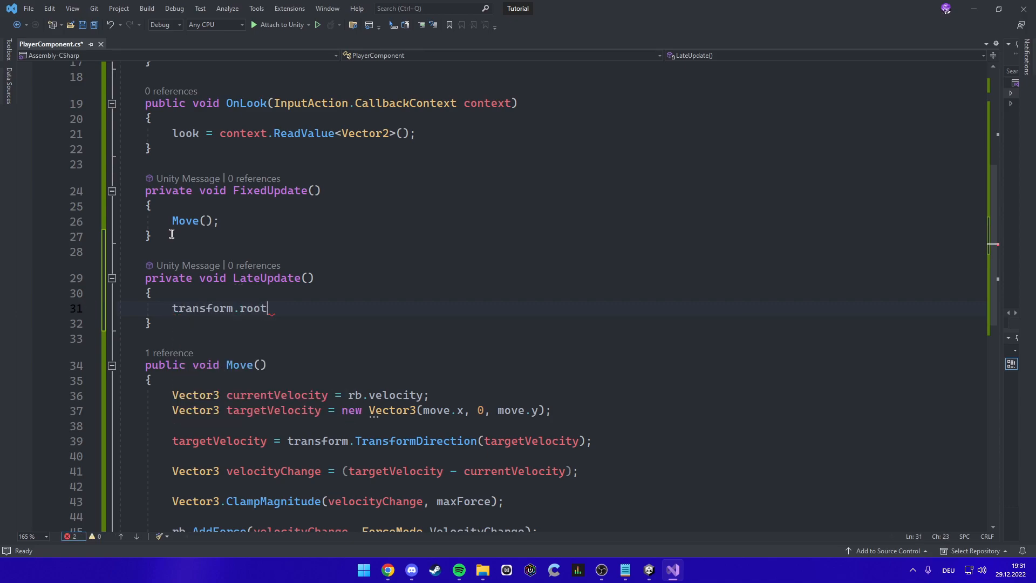
text((Vector3.up * look.x)
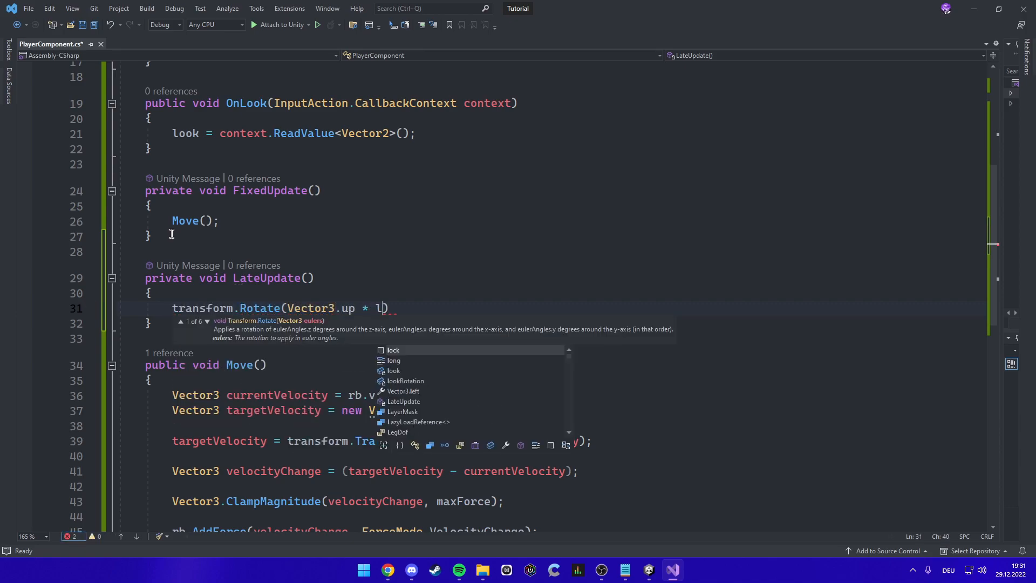
text( * sensitivity);)
- Accumulate the vertical look in LateUpdate with lookRotation += (-look.y * sensitivity);
key(Return)
key(Return)
text(look)
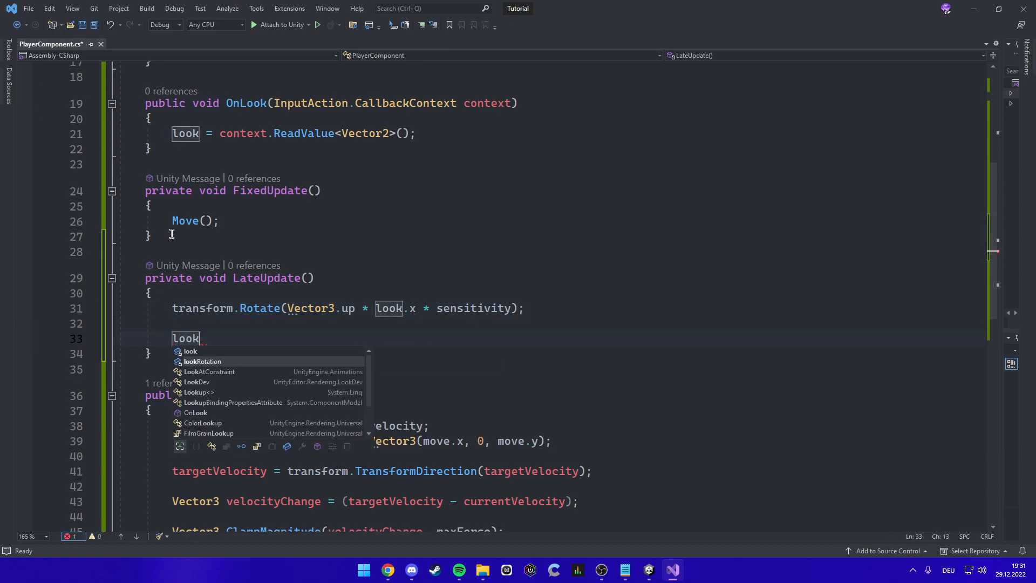
text(Rotation += (-look.y * sensitivity)
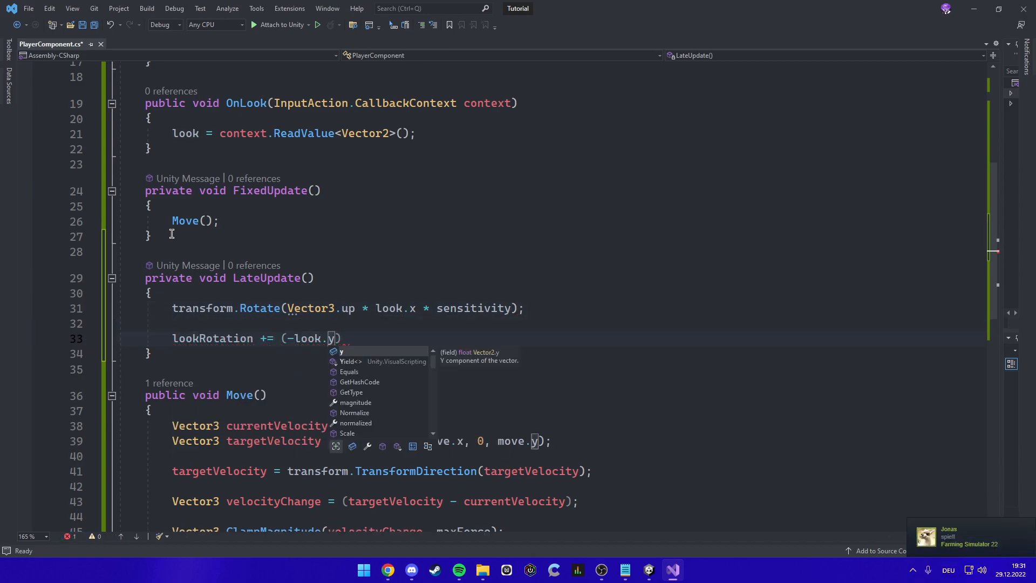
text();)
key(Return)
- Set camHolder.transform.eulerAngles to a new Vector3 of lookRotation and camHolder's own y and z Euler angles, and save the script
text(camHolder.transform.e)
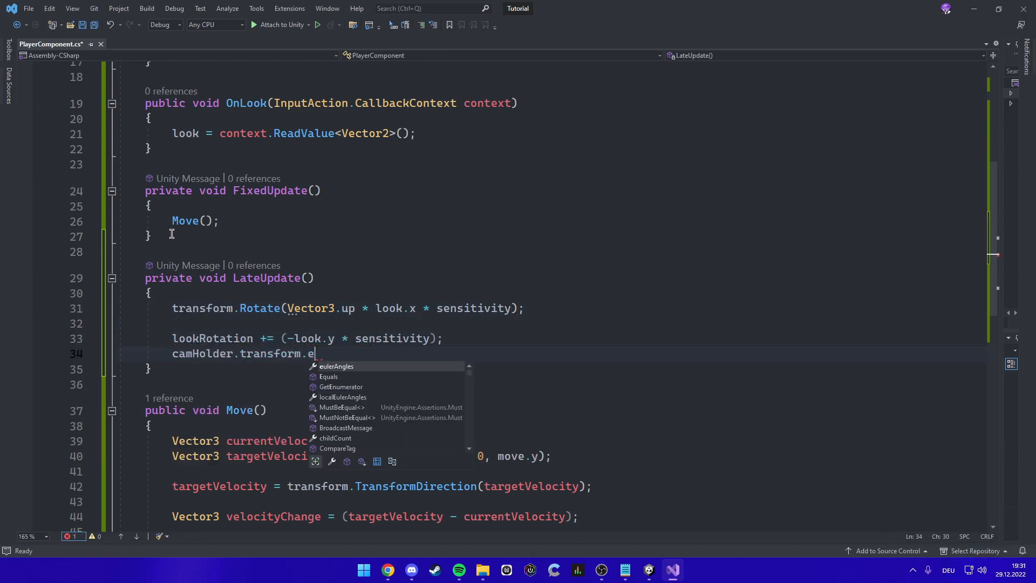
text(ulerAngles = new Vector3(lookRotation,camHolder)
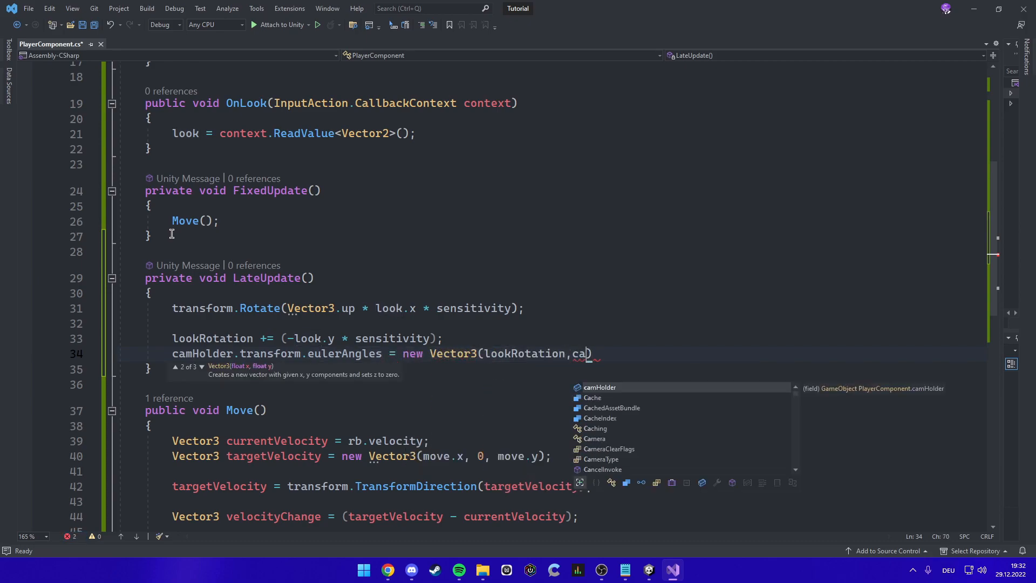
text(.transform.eulerAngles.y, camHolder.transform.e)
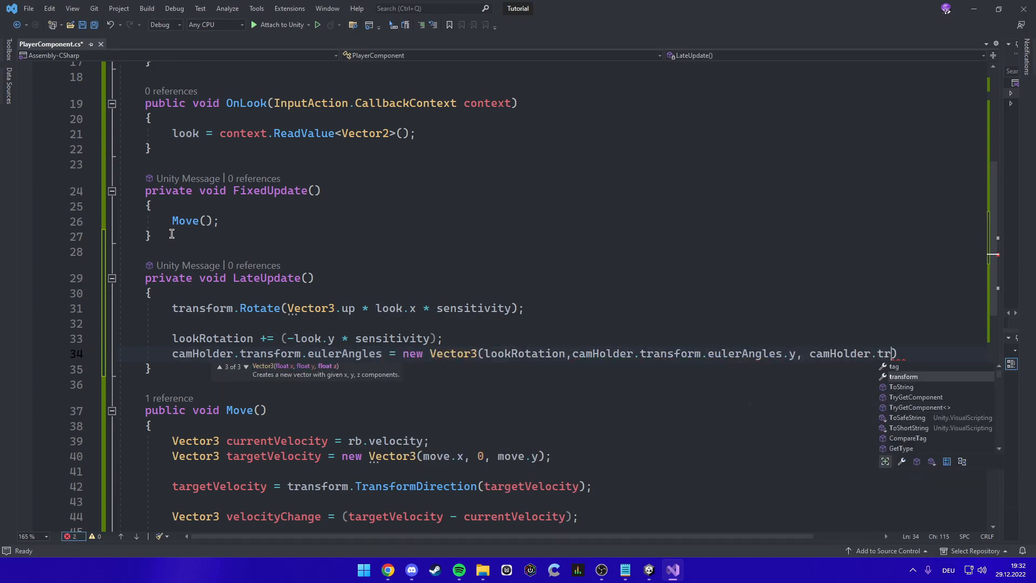
text(ulerAngles.z);)
key(ctrl+s)
key(Up)
key(Up)
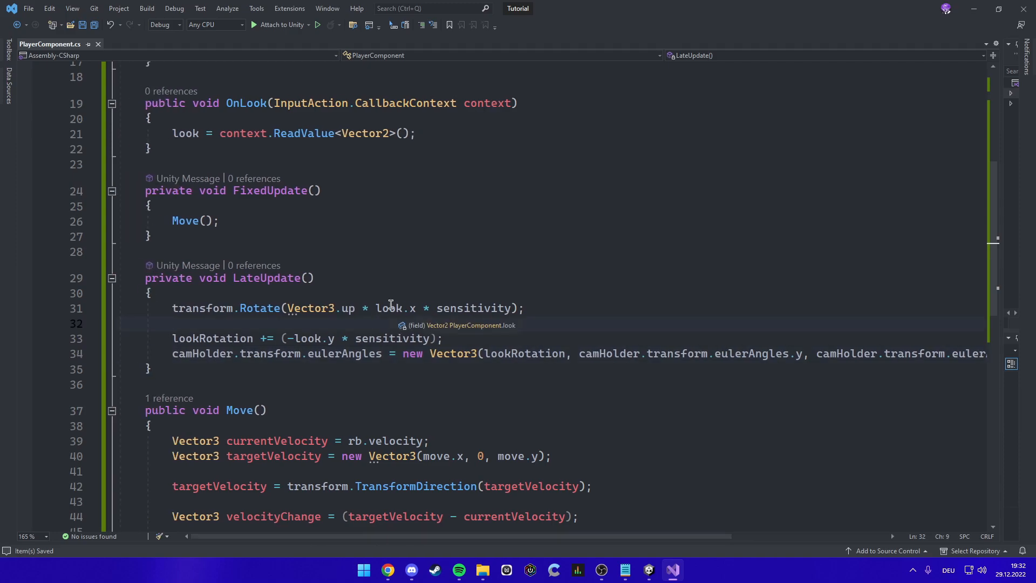
drag(250, 537, 321, 541)
key(Down)
key(Down)
key(Down)
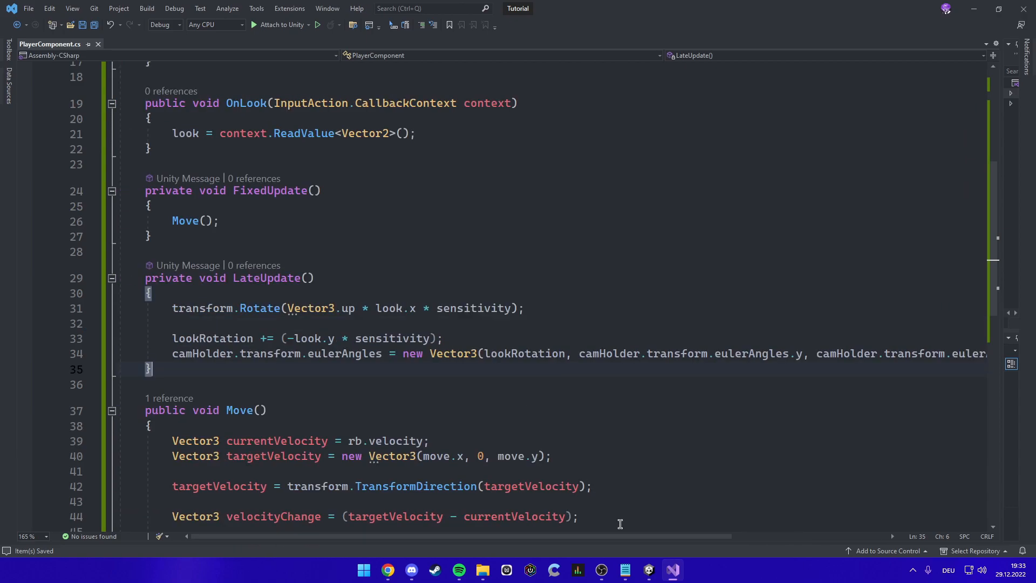
- Switch to Unity and run the scene to test the camera look together with movement
click(649, 567)
click(501, 31)
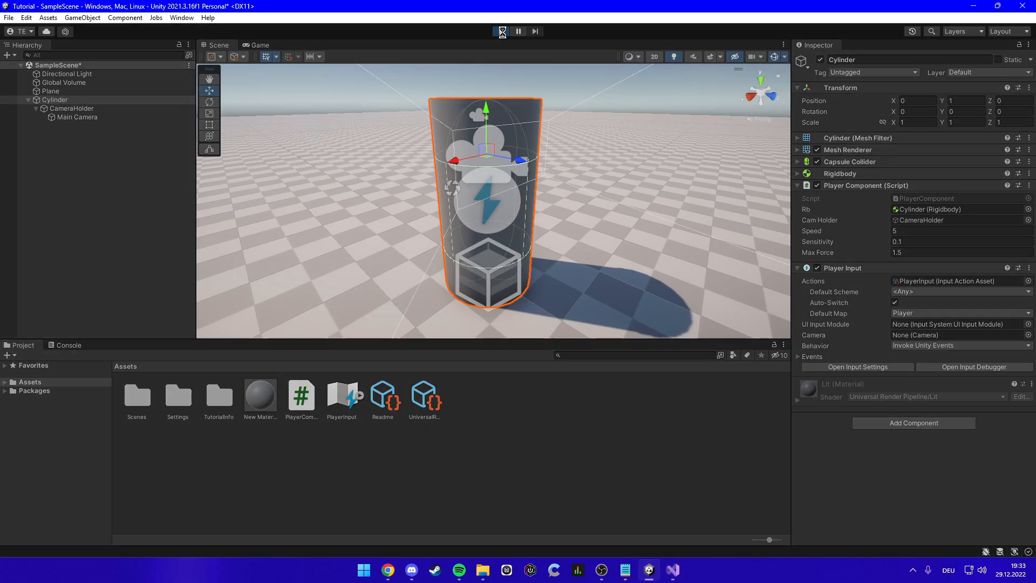
key(w)
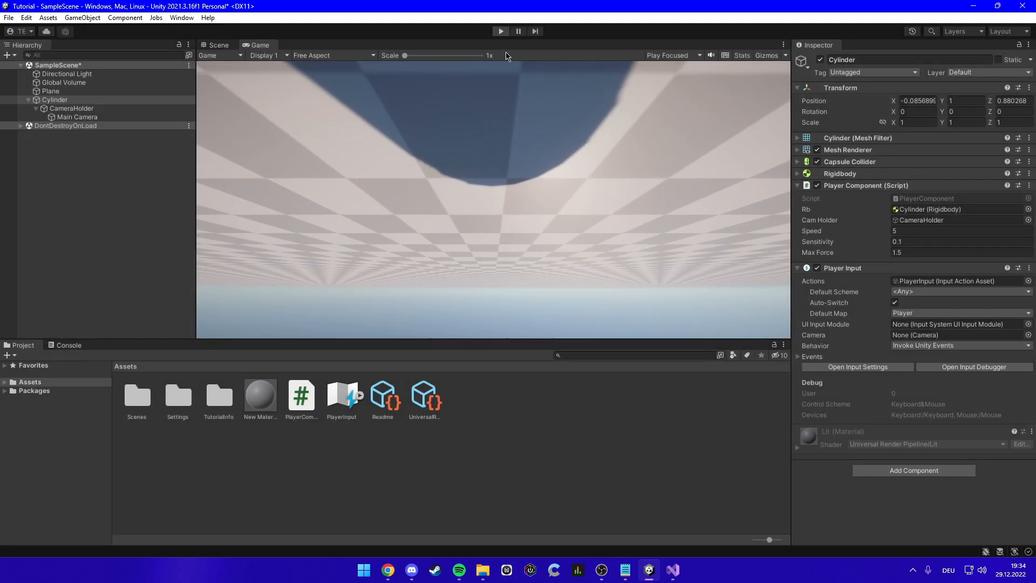
- Return to Visual Studio, add lookRotation = Mathf.Clamp(lookRotation, -90, 90); below the lookRotation accumulation in LateUpdate, and save the script
click(681, 575)
click(453, 339)
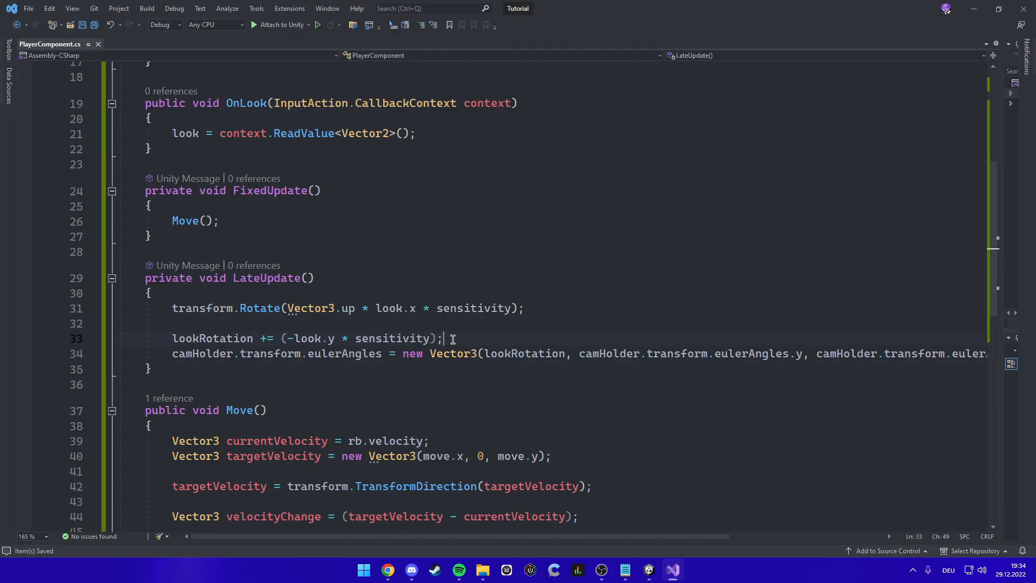
key(Return)
text(lookRotation = Math)
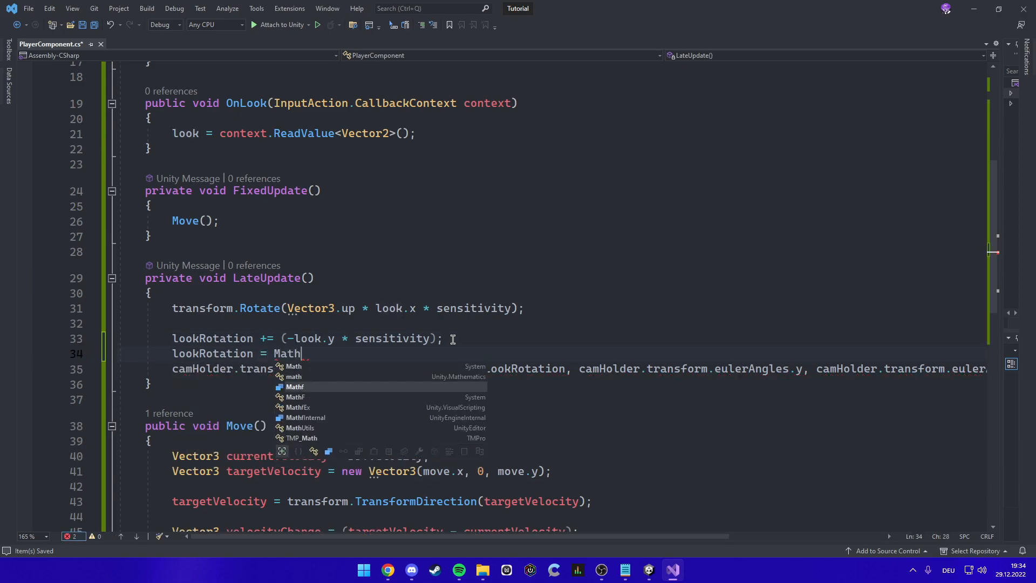
text(f.Clamp(lookRotation, )
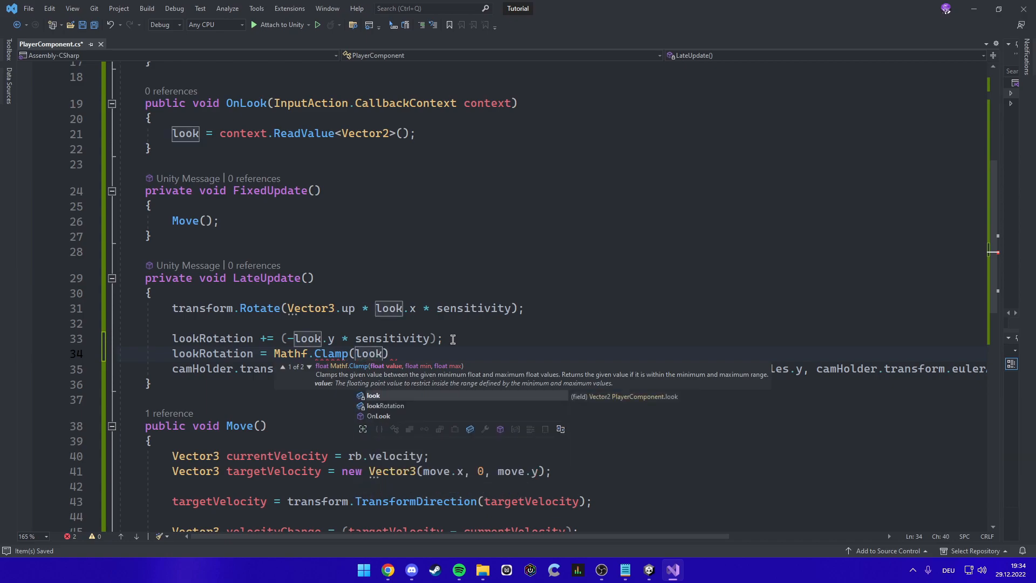
text(-)
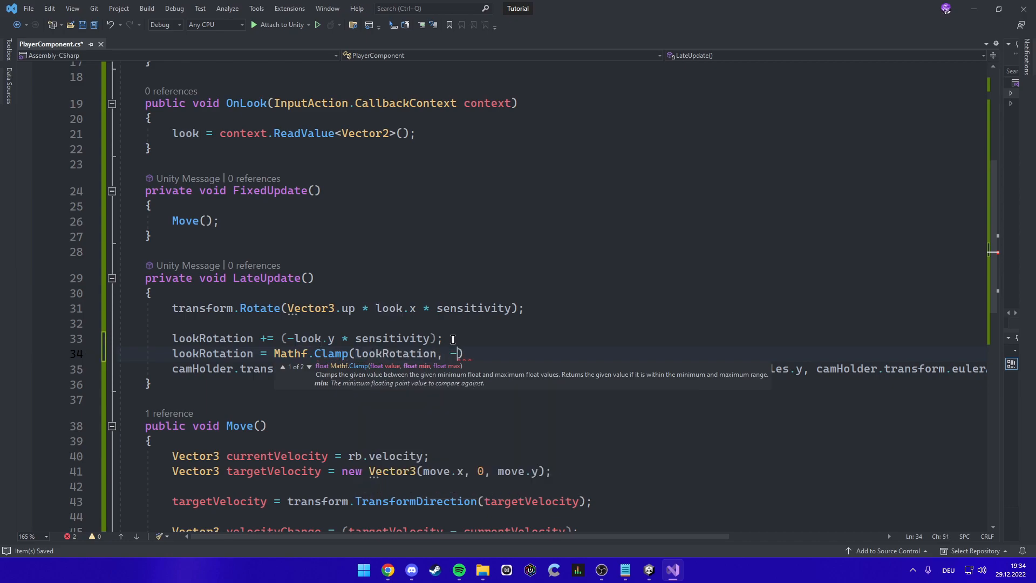
text(90, 90);)
key(ctrl+s)
- Add a private Start method between the OnLook and FixedUpdate methods
scroll(398, 243, up, 6)
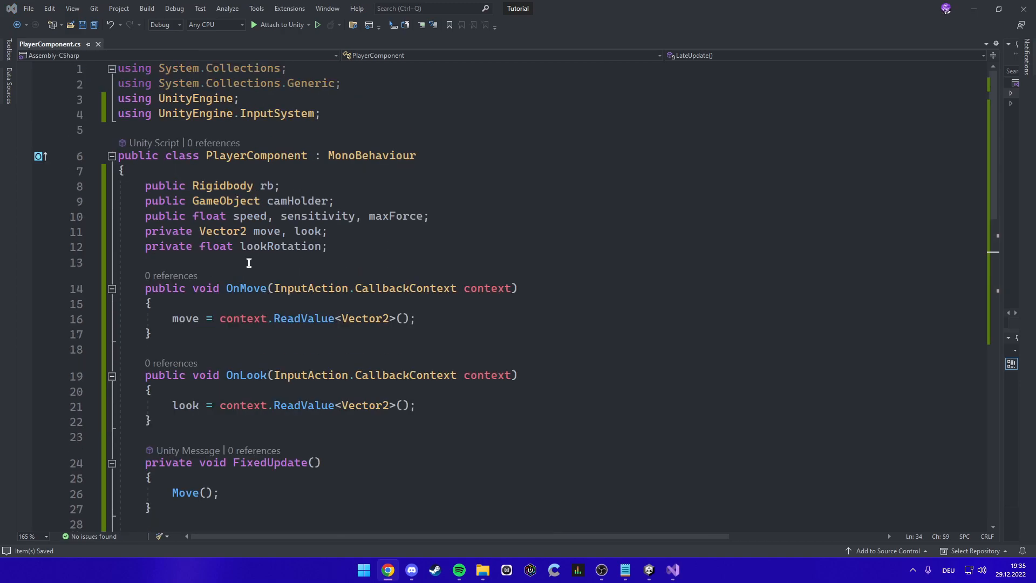
click(220, 433)
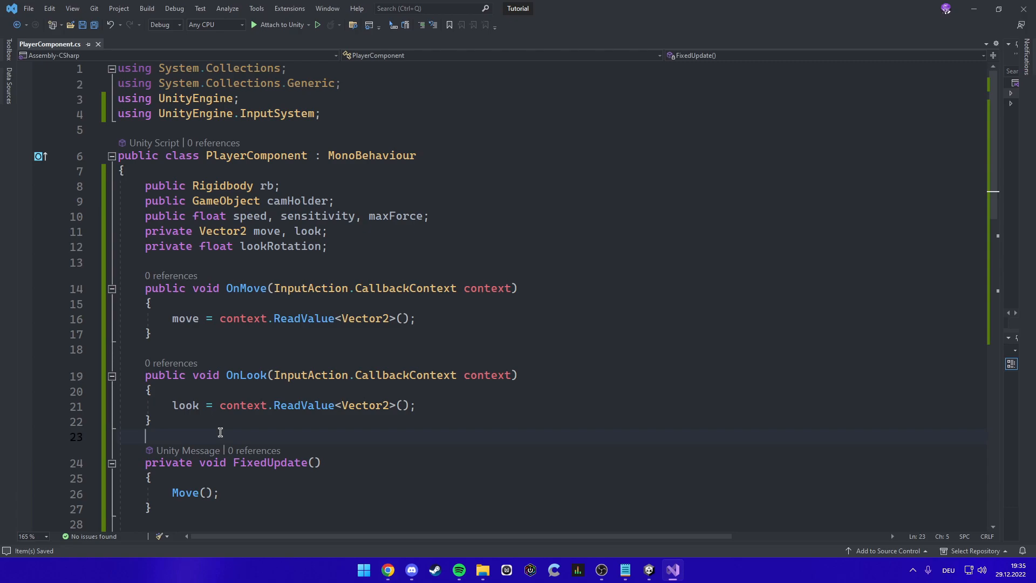
key(Return)
text(start)
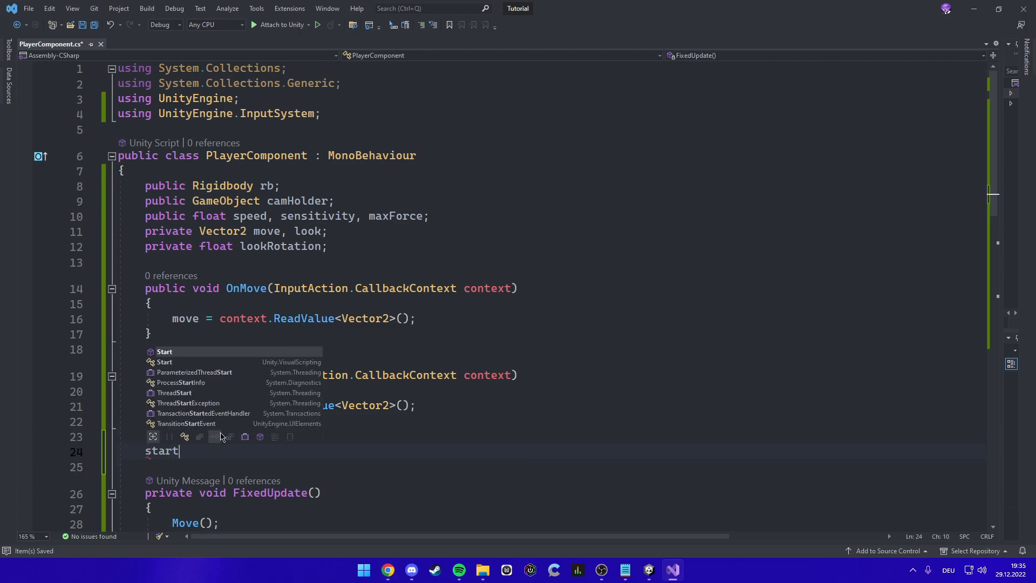
key(Tab)
scroll(220, 433, down, 4)
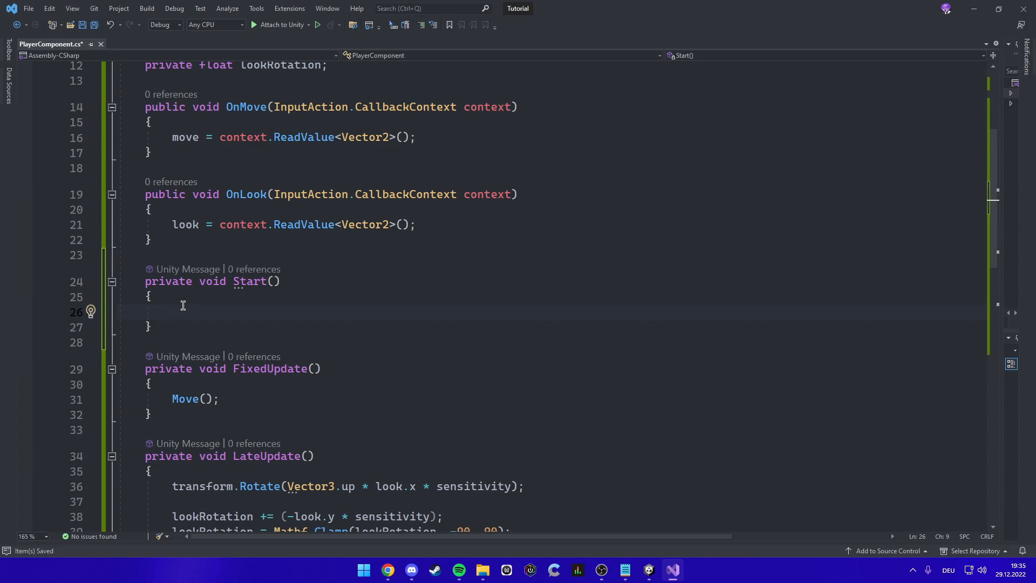
- Lock the mouse cursor in Start with Cursor.lockState = CursorLockMode.Locked; and save the script
text(cur)
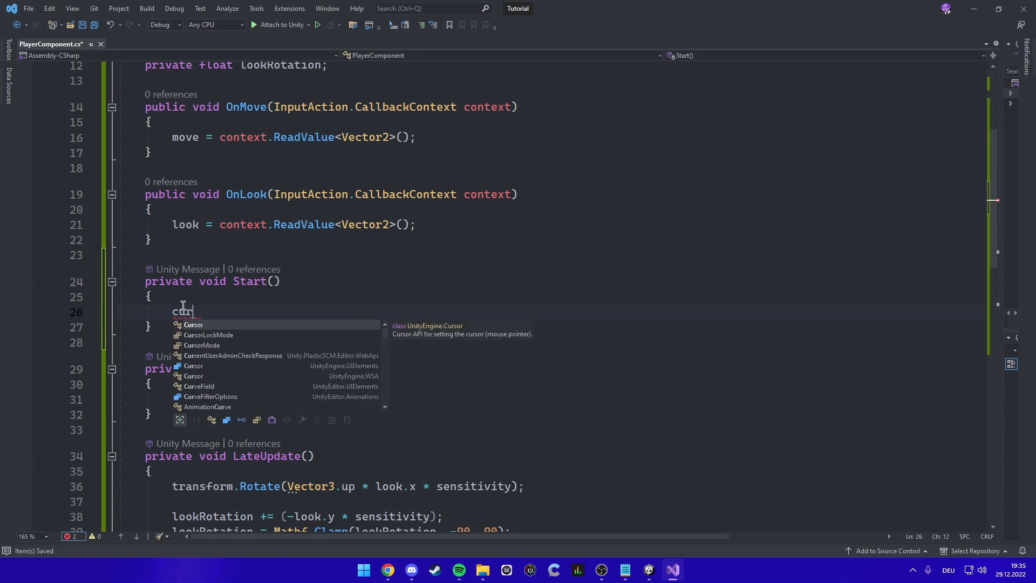
key(Tab)
text(.lo)
key(Tab)
text(= cur)
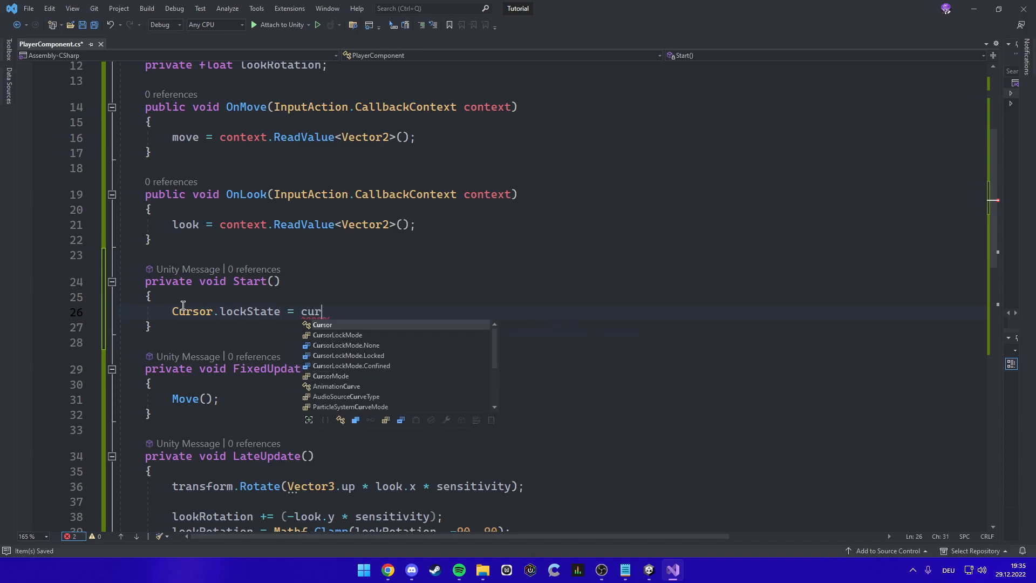
key(Down)
key(Tab)
text(.l)
key(Tab)
text(;)
key(ctrl+s)
- Switch to Unity, test walking and the clamped camera look with the locked cursor in play mode, and stop the scene
key(alt+Tab)
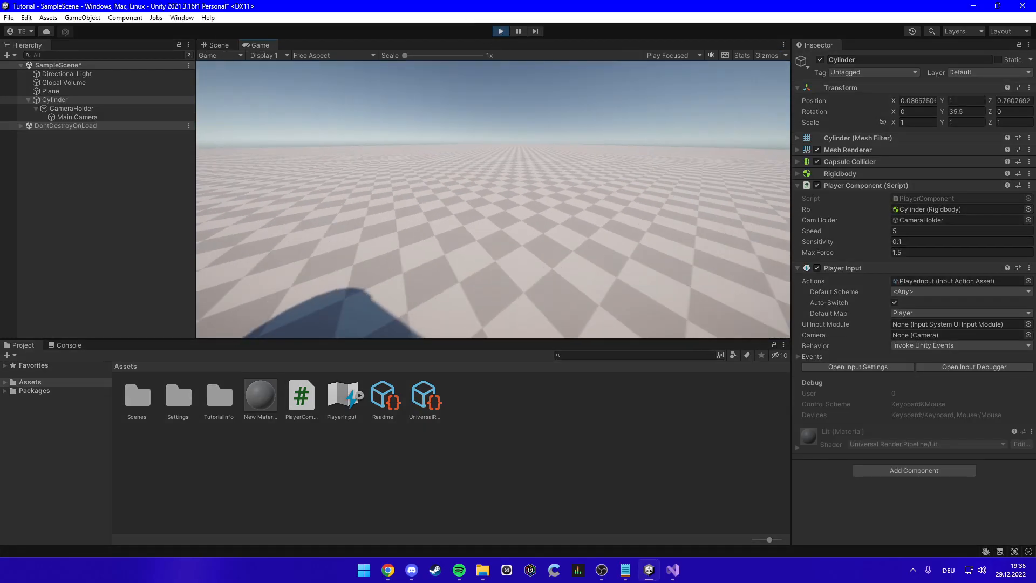
key(w)
key(w)
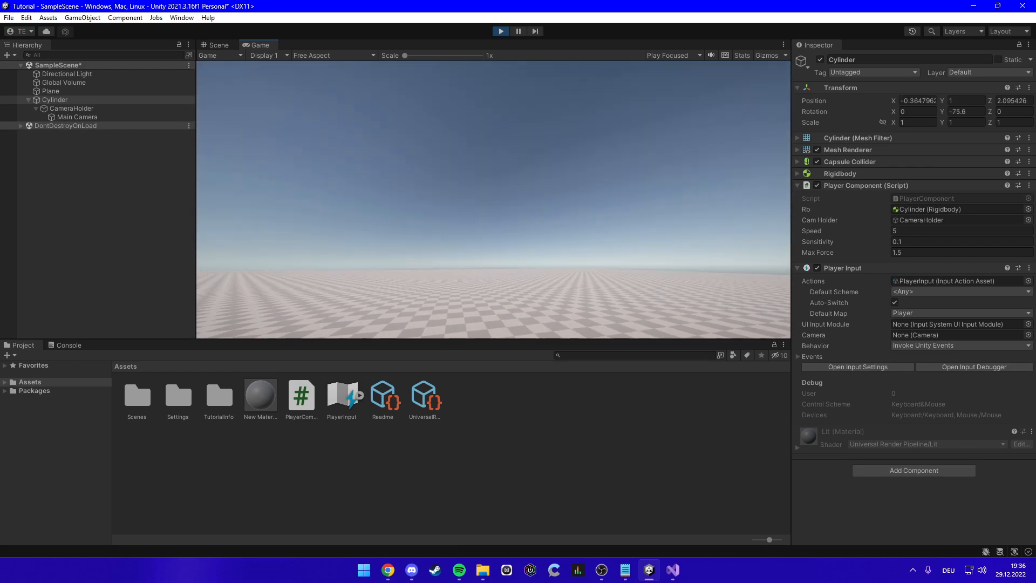
key(w)
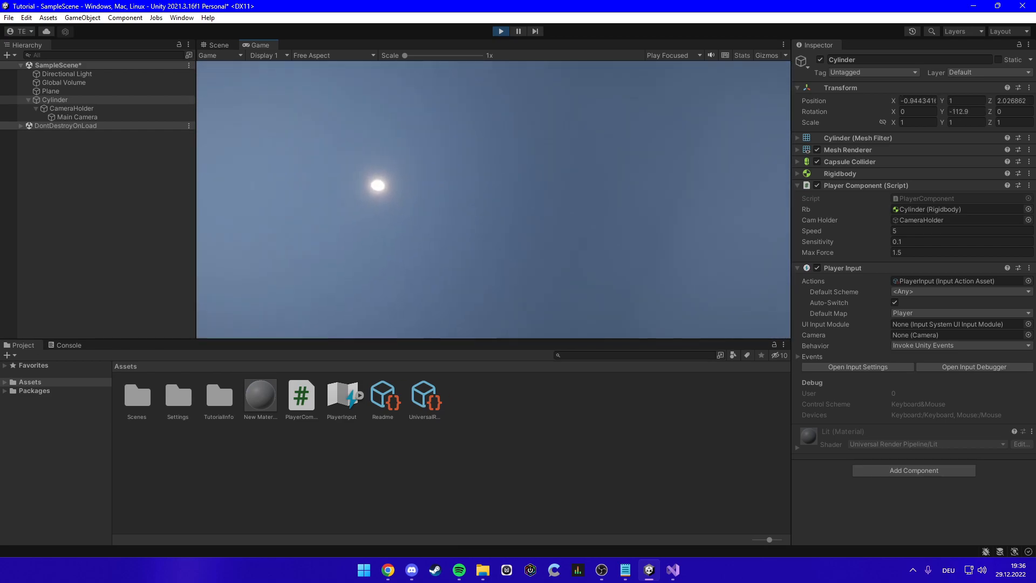
key(w)
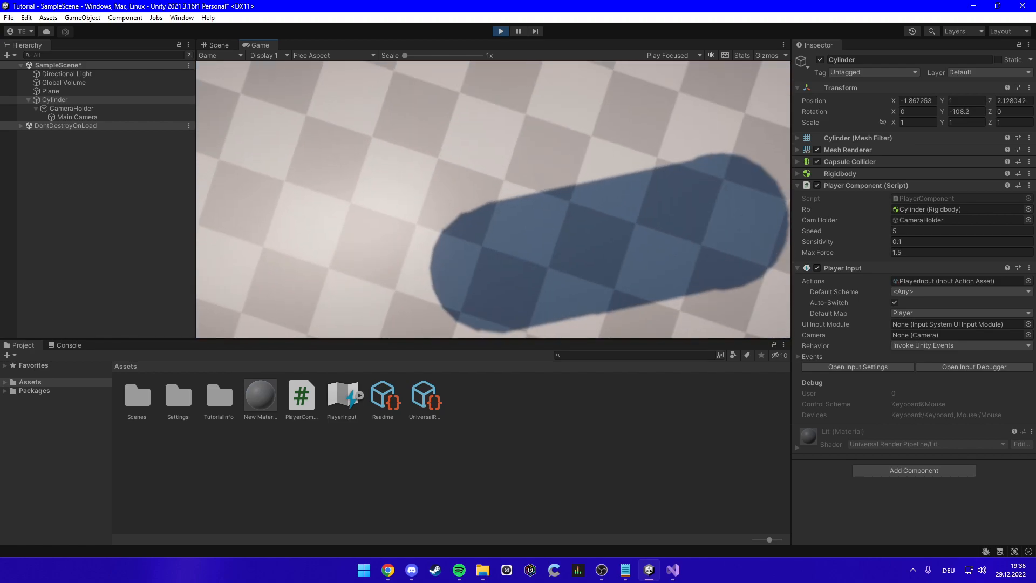
key(w)
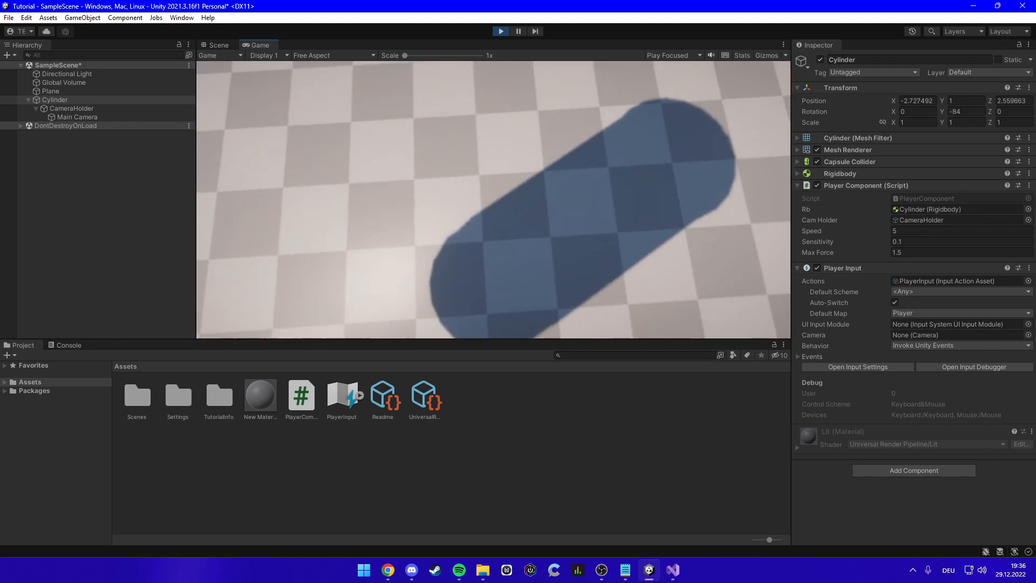
key(Escape)
click(505, 31)
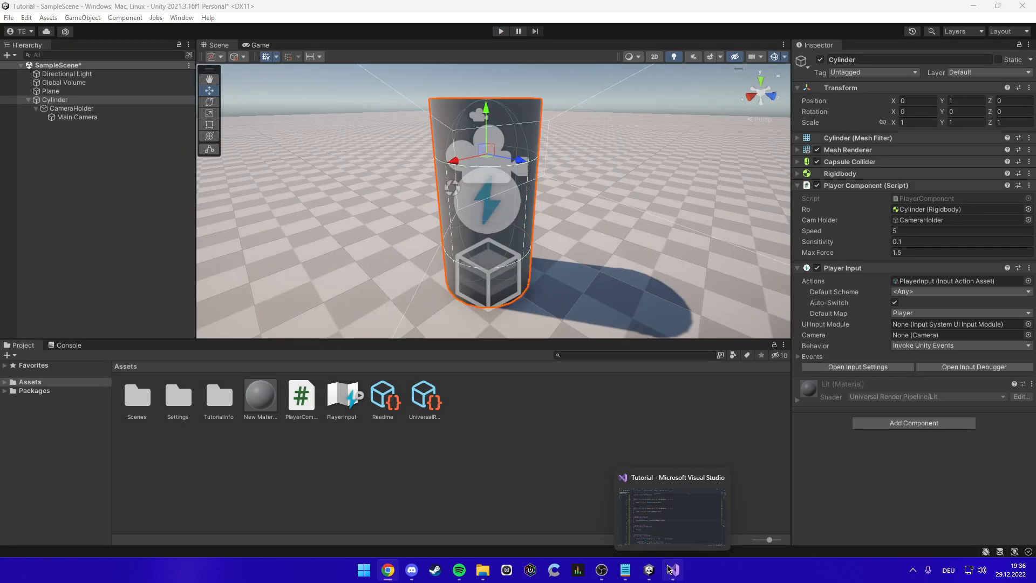
- Back in Visual Studio, add velocityChange = new Vector3(velocityChange.x, 0, velocityChange.z); below the velocityChange declaration in Move and save
click(669, 568)
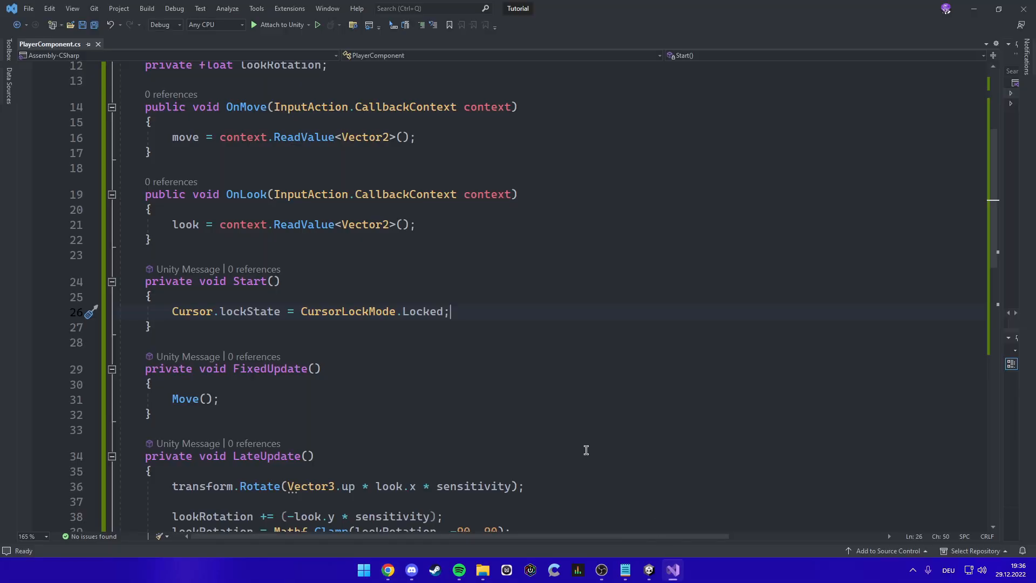
scroll(384, 323, down, 5)
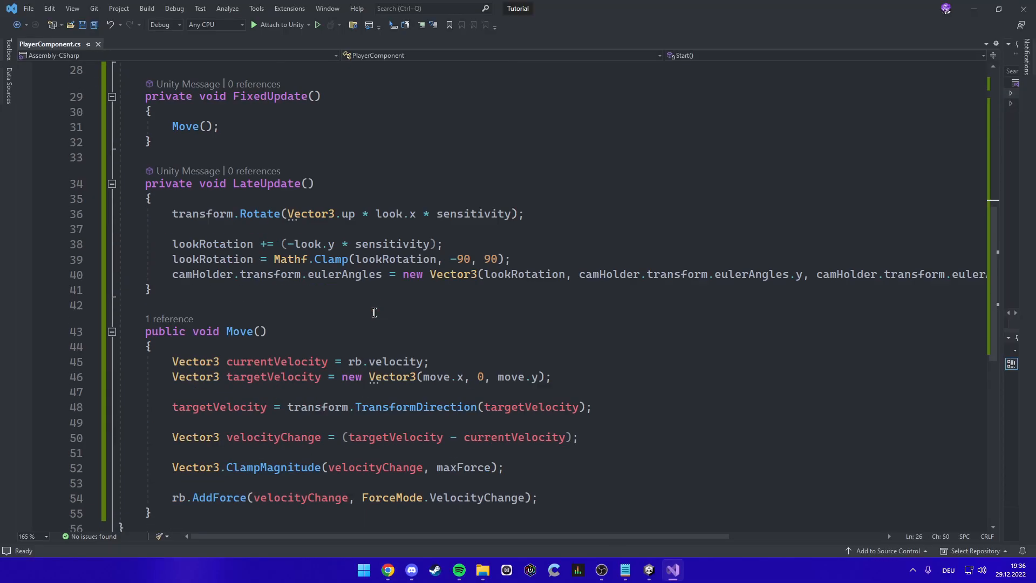
scroll(374, 312, down, 3)
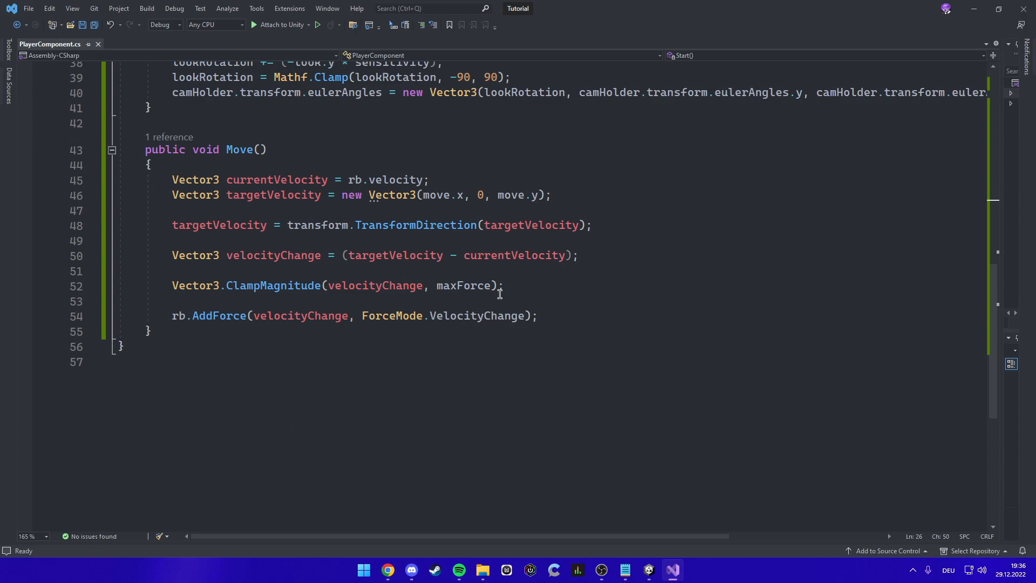
click(579, 257)
key(Return)
text(ve)
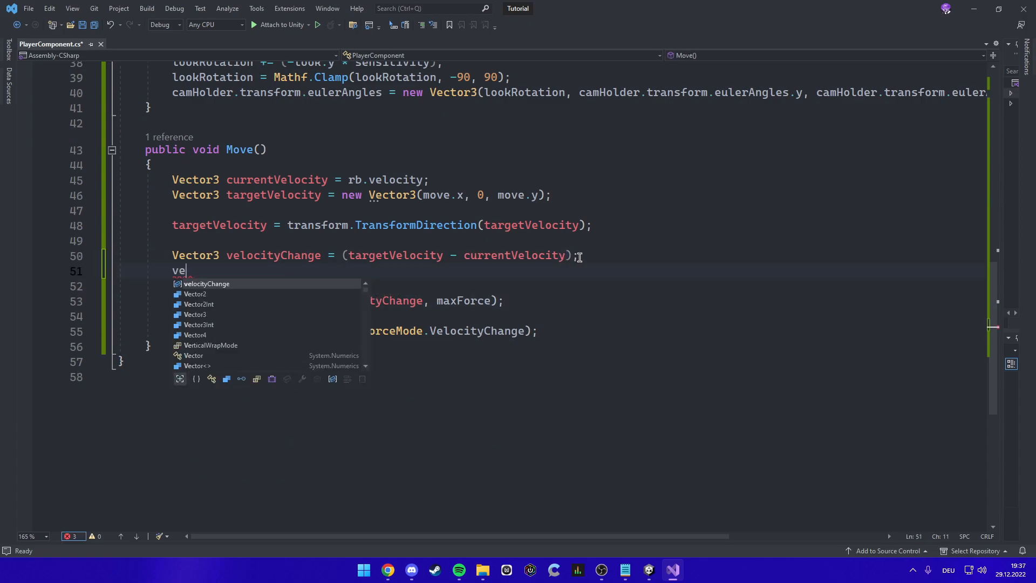
text(locityChange = new Vec)
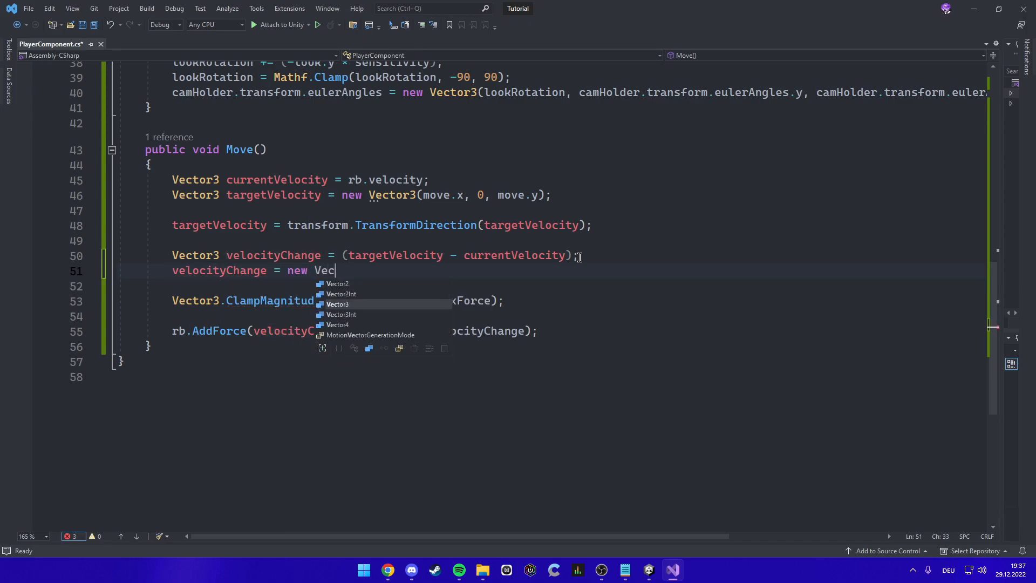
text(tor3(velocityChange.x, 0,)
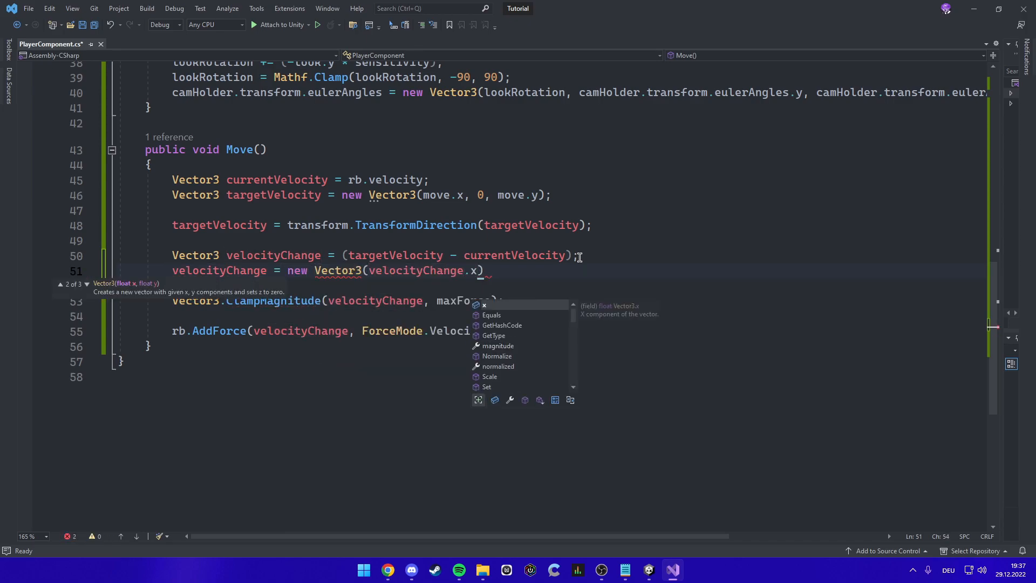
text( velocityChange.z);)
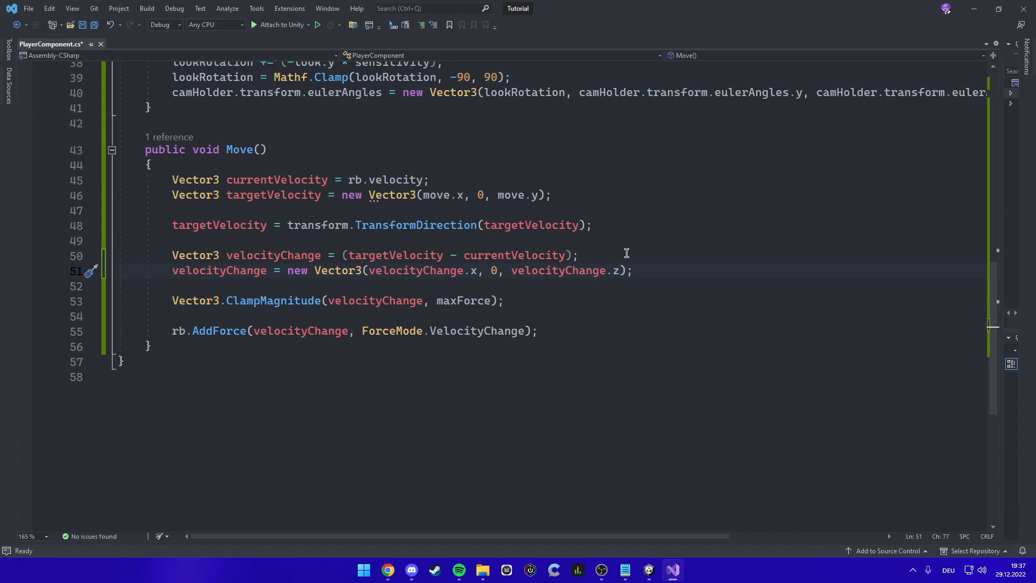
key(ctrl+s)
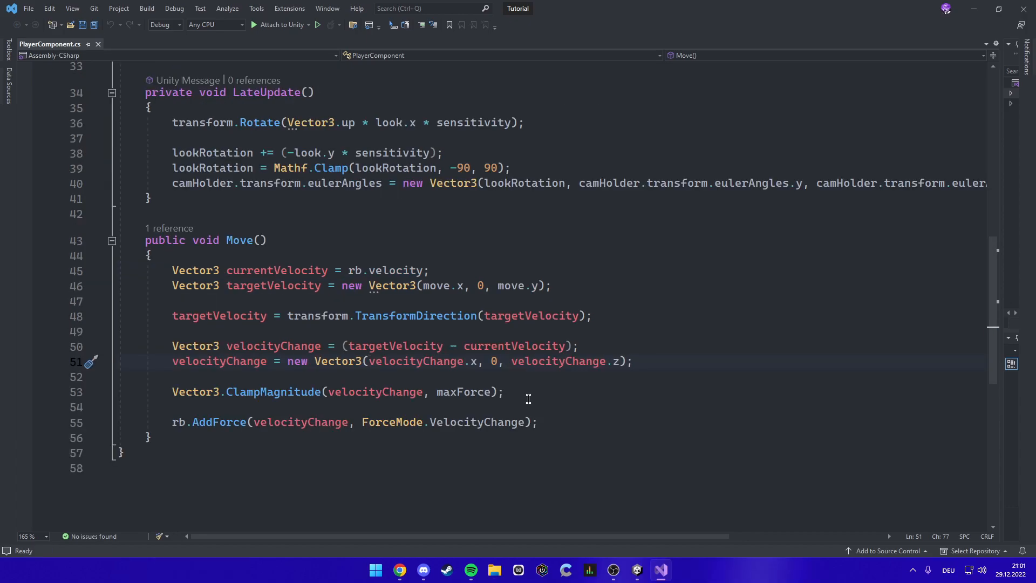
- Add an empty public void Look() method below the Move method
scroll(528, 399, up, 4)
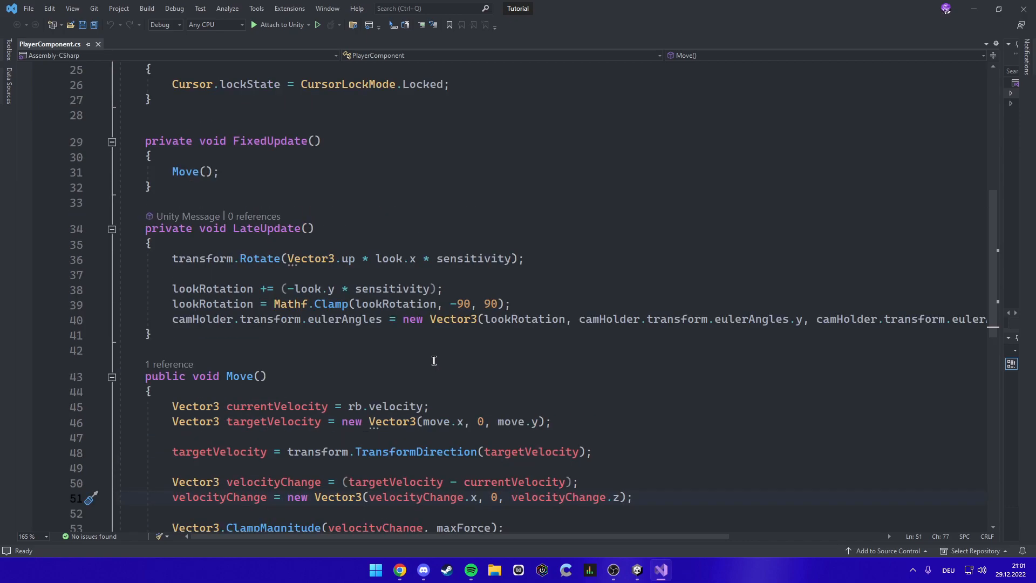
scroll(215, 330, down, 3)
click(166, 438)
key(Return)
key(Return)
text(public void Look())
key(Return)
text({)
key(Return)
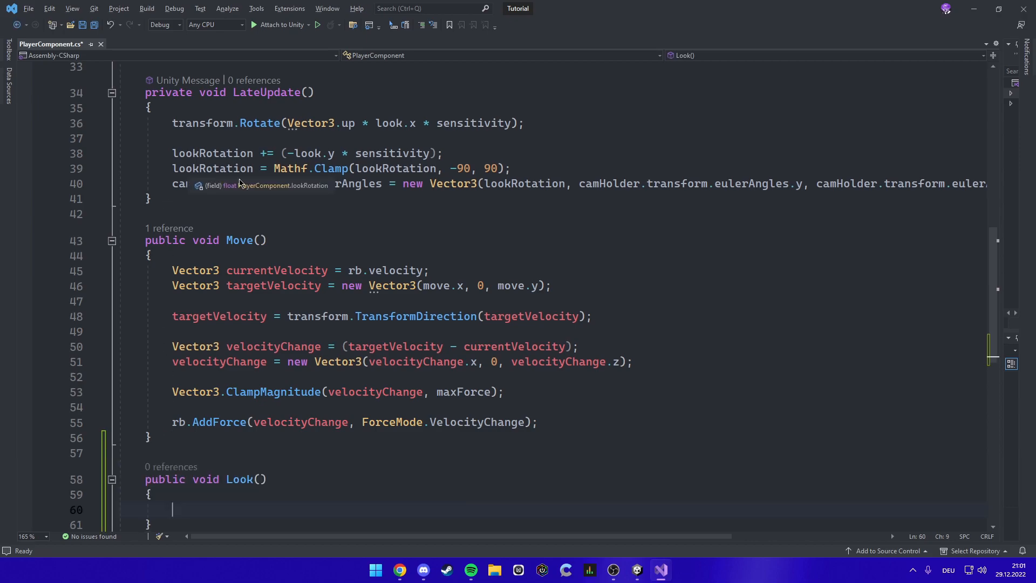
- Move all the rotation and clamping code from LateUpdate into the Look method
drag(490, 537, 570, 540)
drag(931, 184, 45, 121)
click(182, 172)
scroll(210, 227, down, 5)
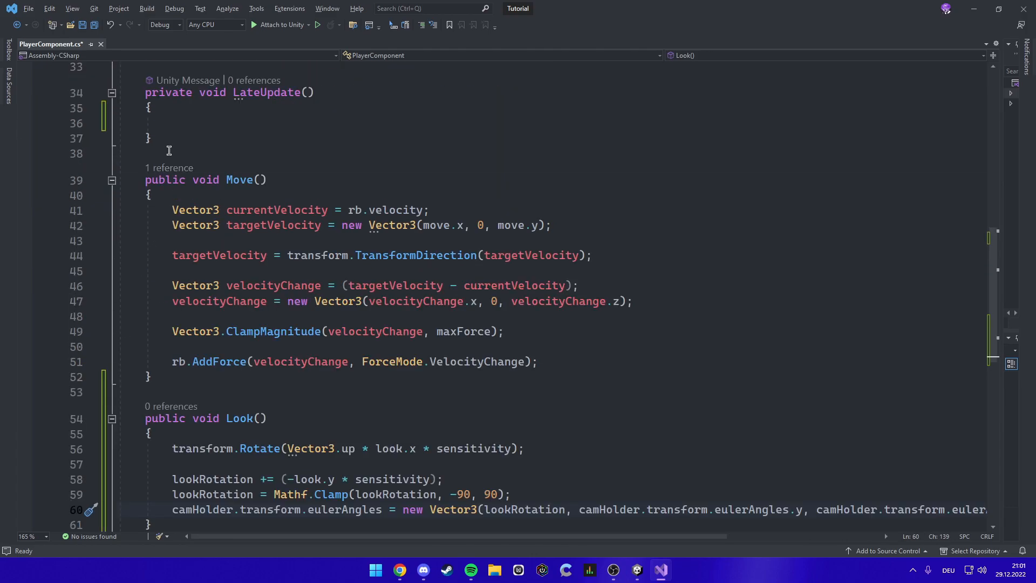
- Call Look(); inside the emptied LateUpdate method and save the script
click(179, 131)
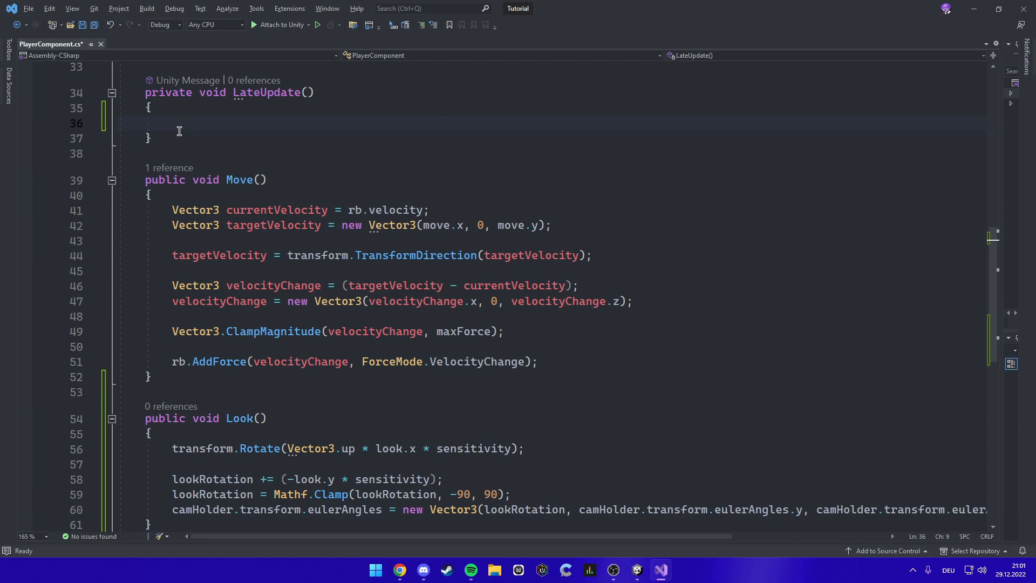
text(lOOK)
key(Tab)
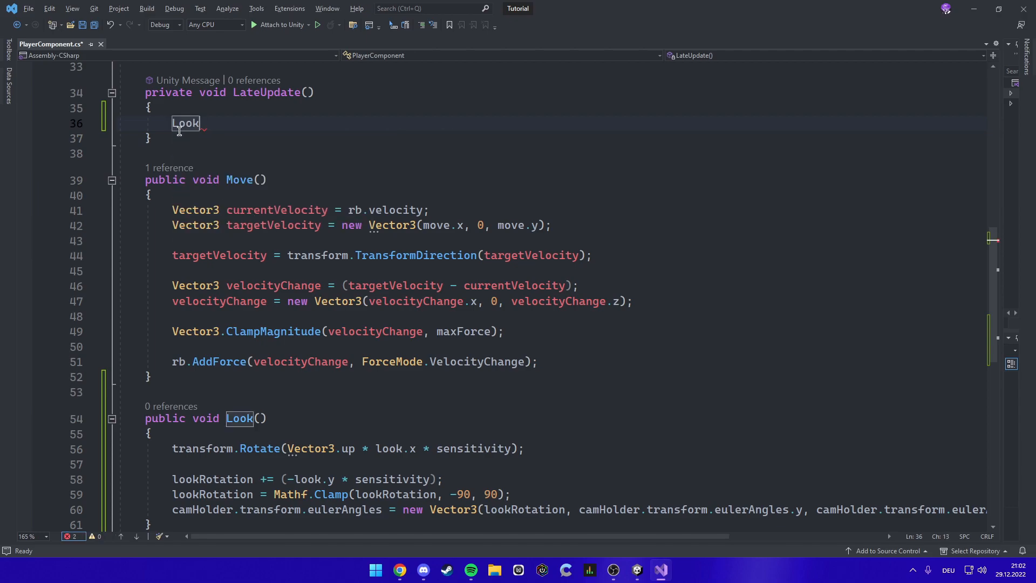
text(();)
key(ctrl+s)
- Add a Jump(); call below Move(); in FixedUpdate
scroll(238, 142, down, 3)
scroll(238, 141, up, 8)
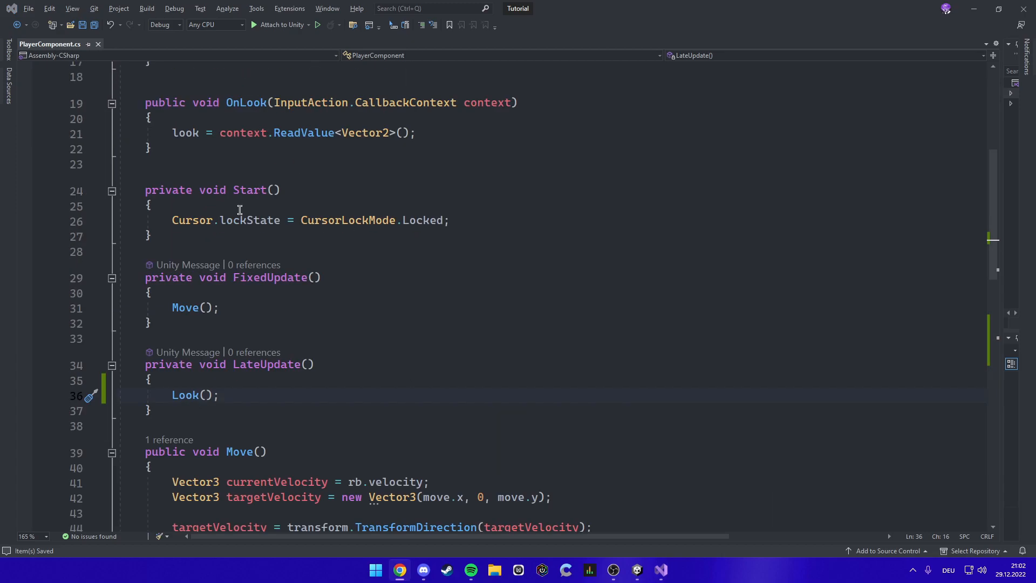
click(223, 306)
key(Return)
text(Jump();)
- Add an empty public void Jump() method below the Look method
scroll(210, 302, down, 4)
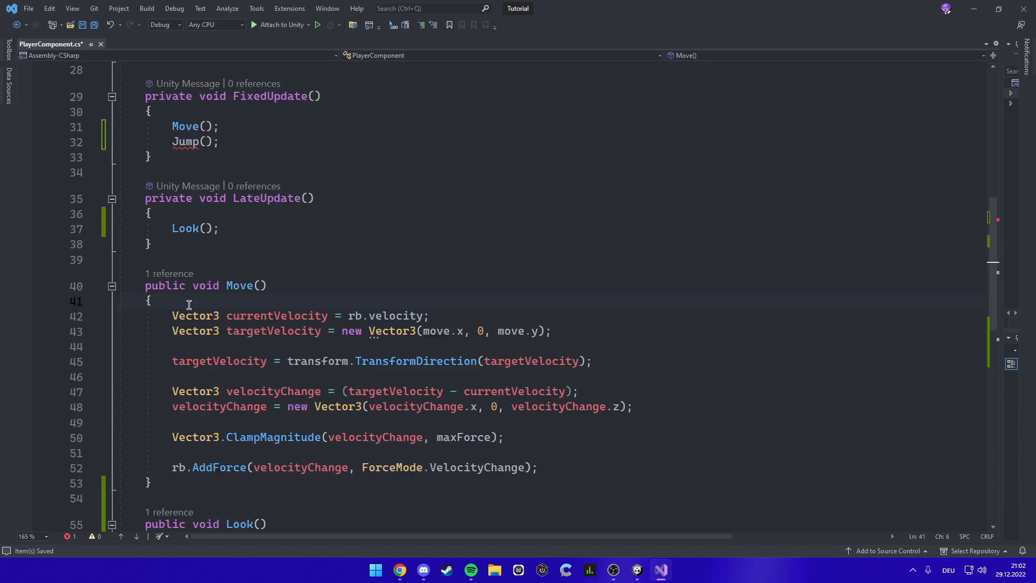
click(194, 302)
scroll(192, 307, down, 4)
click(165, 449)
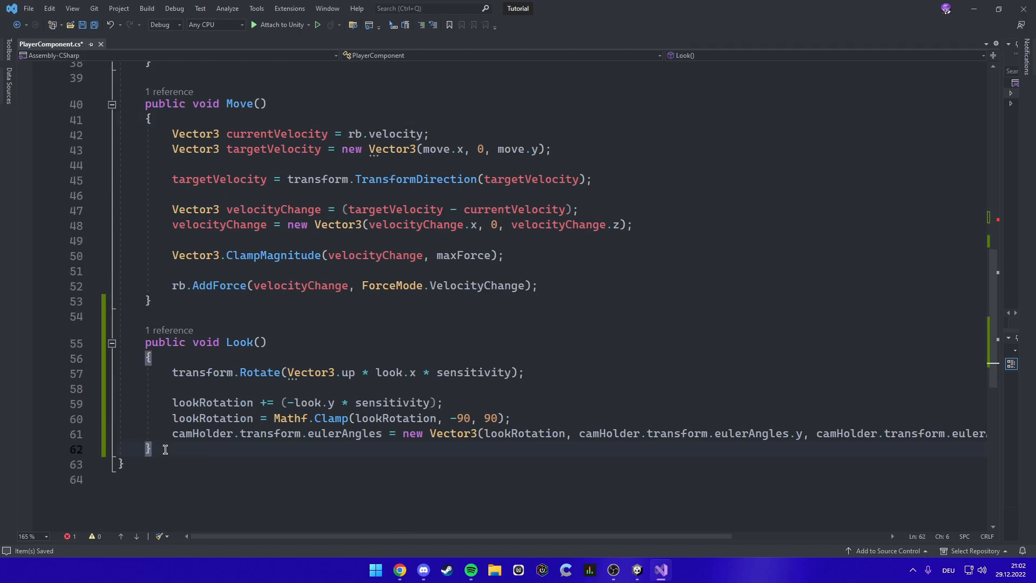
key(Return)
key(Return)
text(public void )
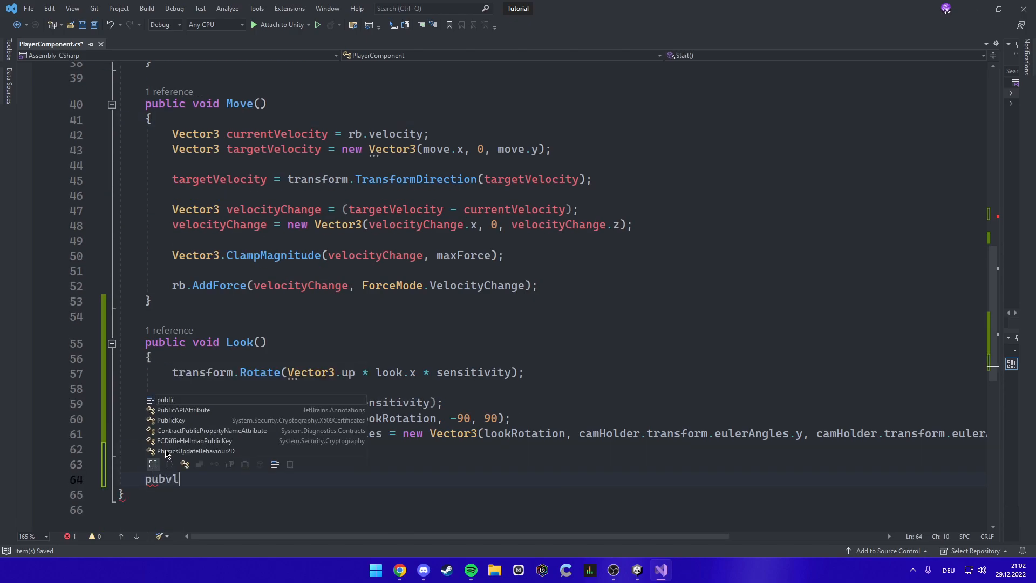
text(Jump())
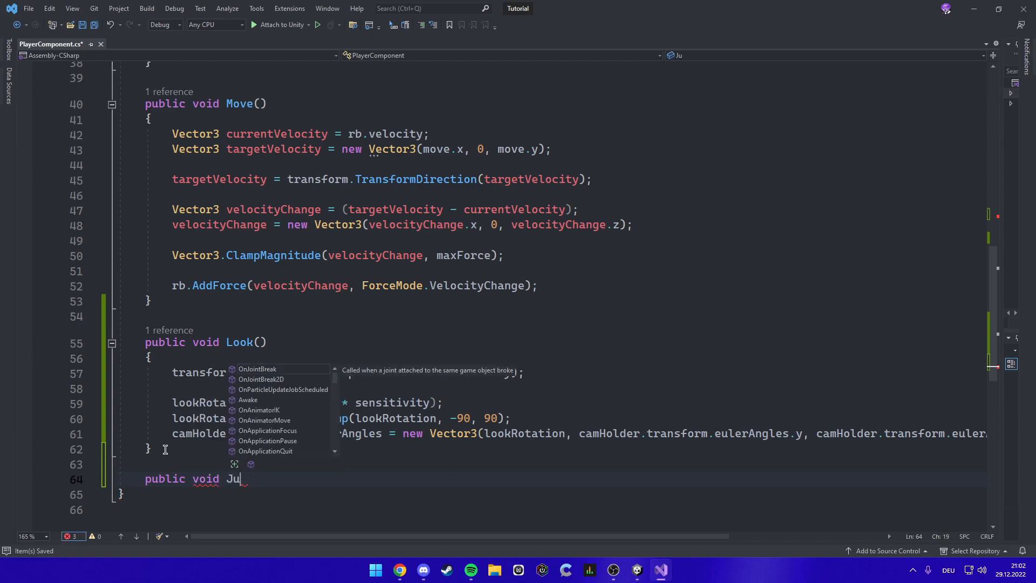
key(Return)
text({)
key(Return)
- Duplicate the whole OnLook method directly below the original, above Start
scroll(296, 331, down, 3)
scroll(297, 331, up, 15)
scroll(268, 344, down, 2)
drag(165, 346, 117, 285)
key(ctrl+c)
click(181, 333)
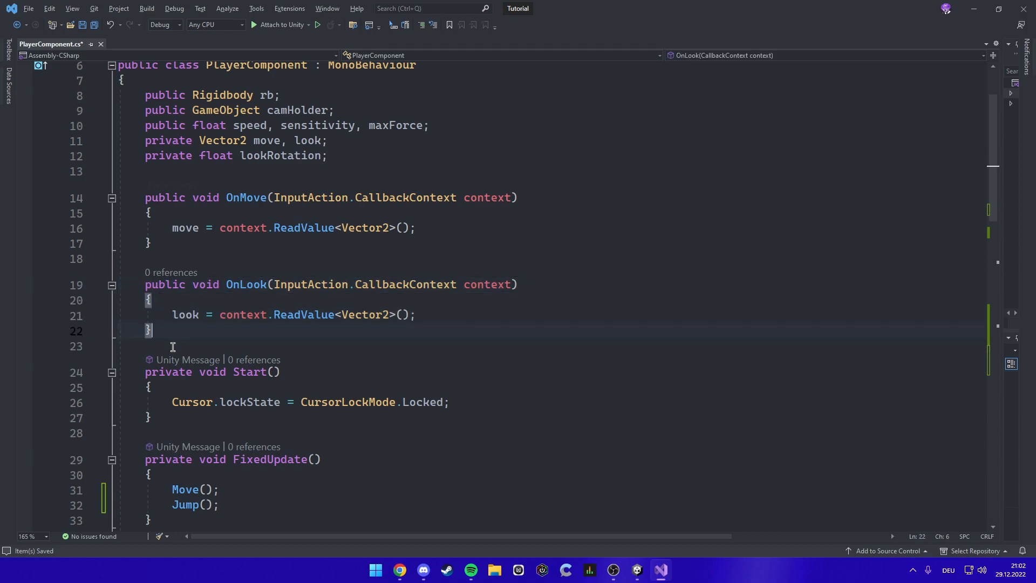
key(ctrl+v)
key(Return)
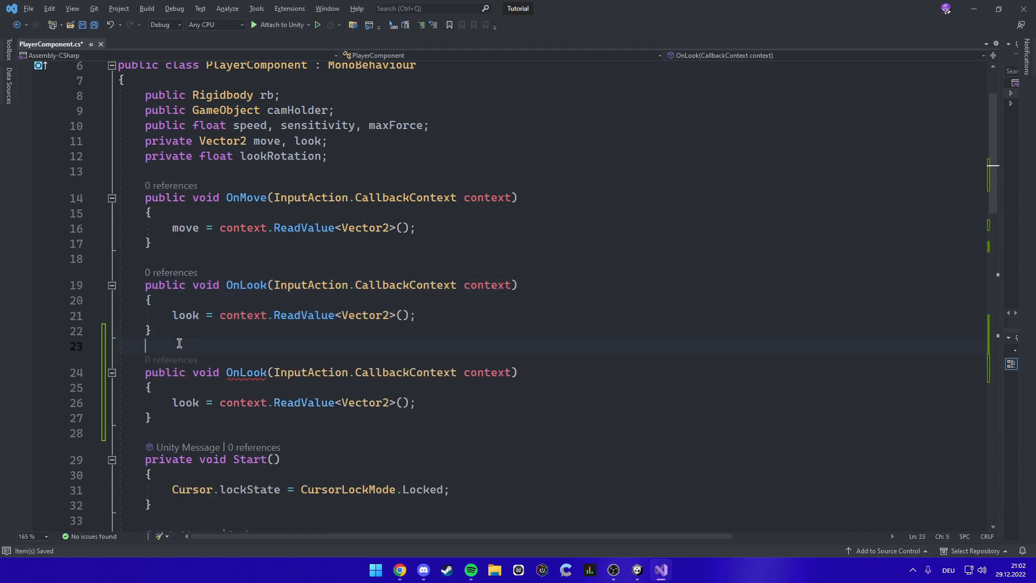
- Rename the copied OnLook method to OnJump and replace its body with Jump();
click(231, 372)
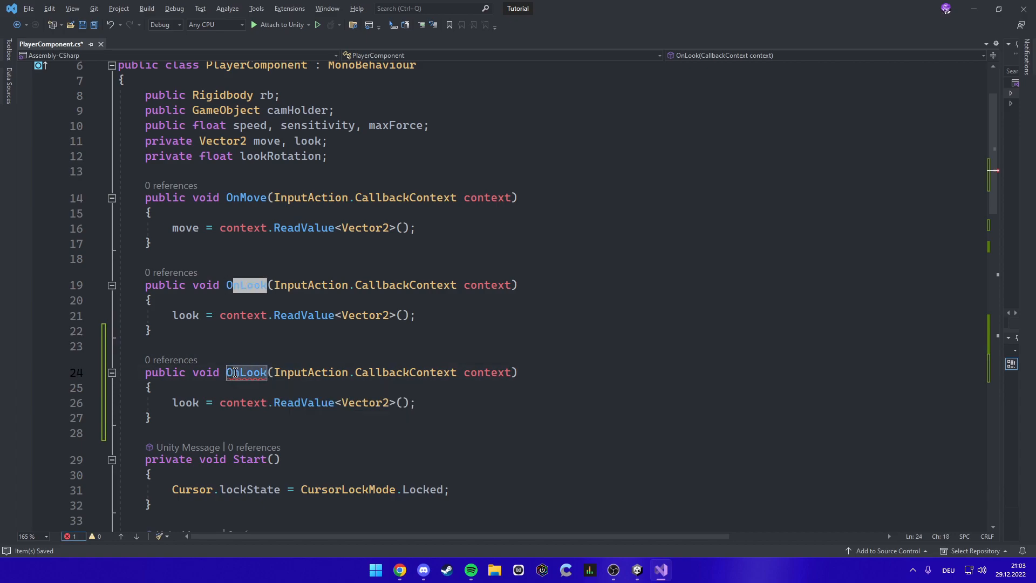
drag(235, 372, 241, 373)
text(Jump)
drag(416, 403, 46, 414)
key(BackSpace)
key(BackSpace)
key(Return)
text(Jump)
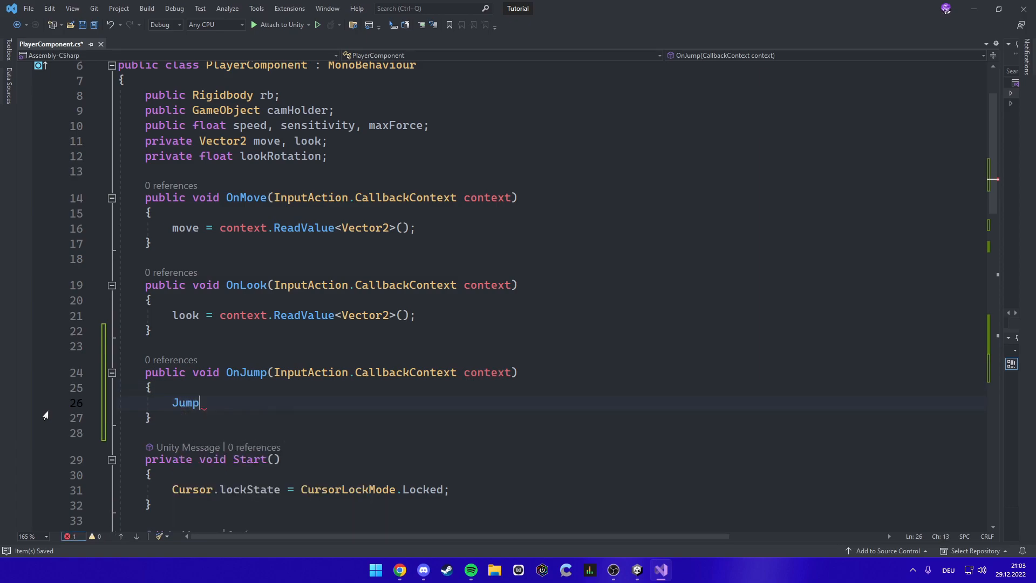
text(();)
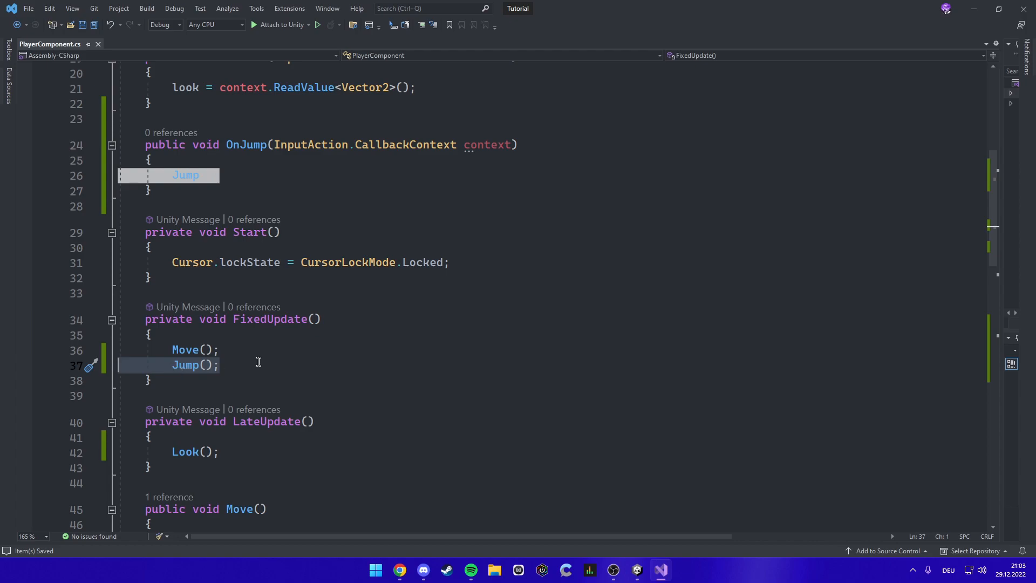
- Remove the Jump(); call from FixedUpdate, leaving only Move(); in it
drag(245, 363, 32, 363)
key(BackSpace)
key(BackSpace)
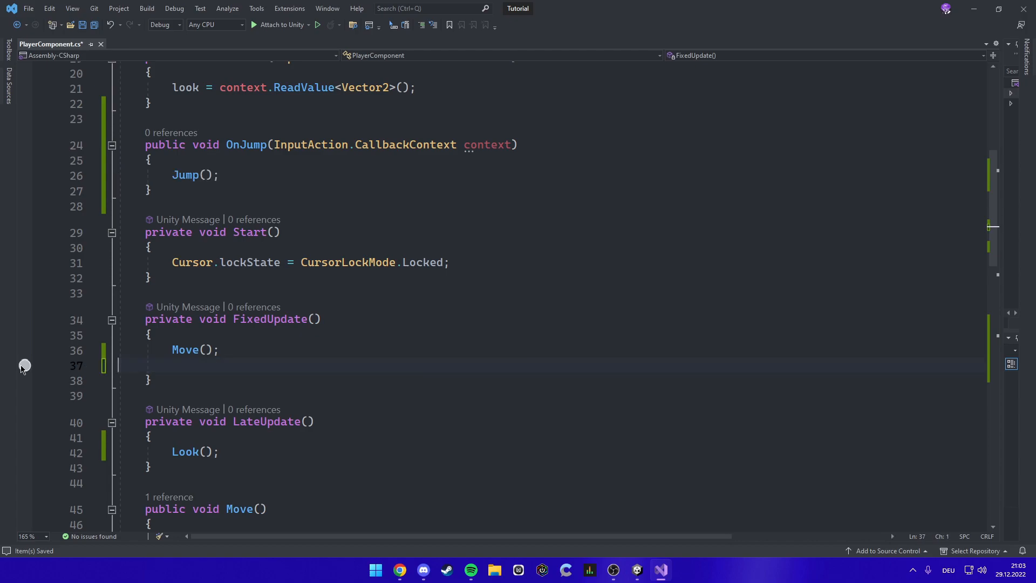
scroll(183, 278, up, 3)
drag(230, 312, 111, 316)
click(236, 311)
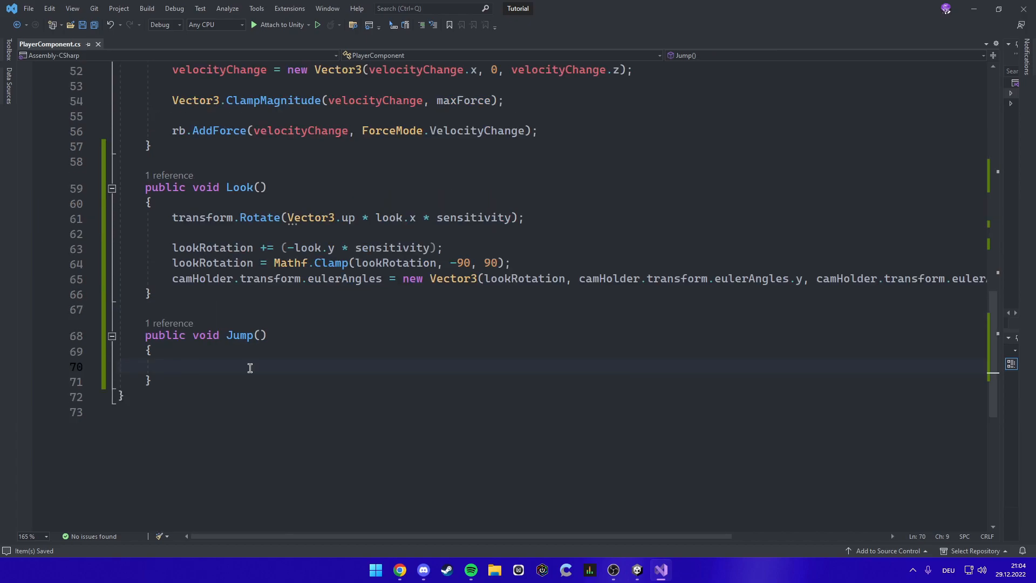
- Declare Vector3 jumpForces = Vector3.zero; as the first line of the Jump method
text(V)
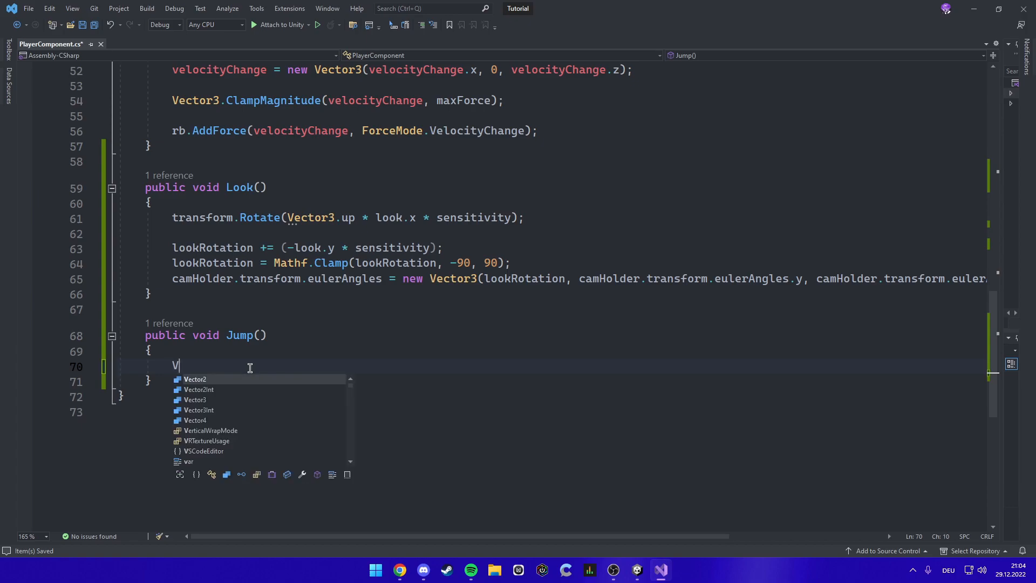
text(ector3 jumpForces = Vec)
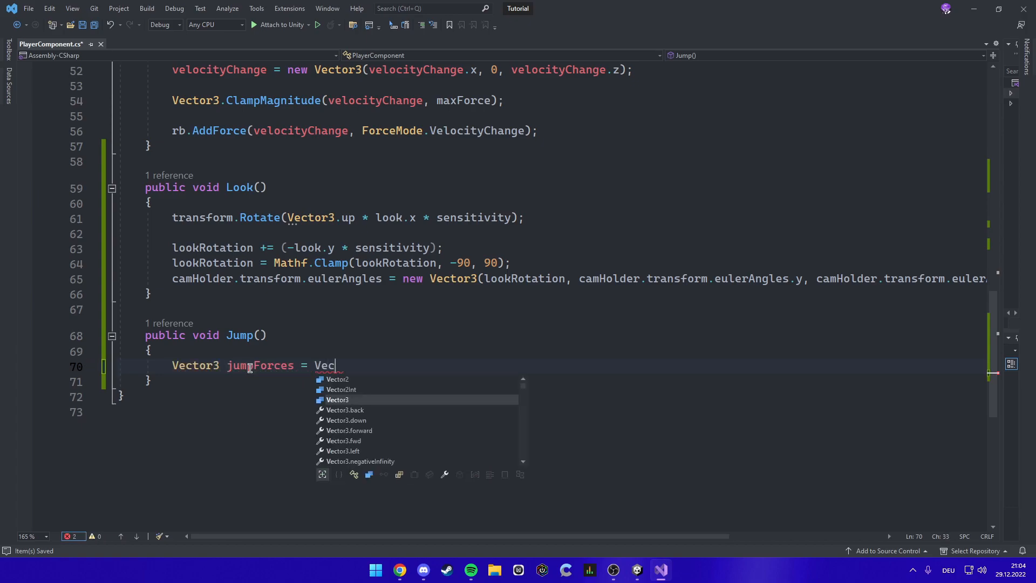
text(tor3.zero;)
key(Return)
key(Return)
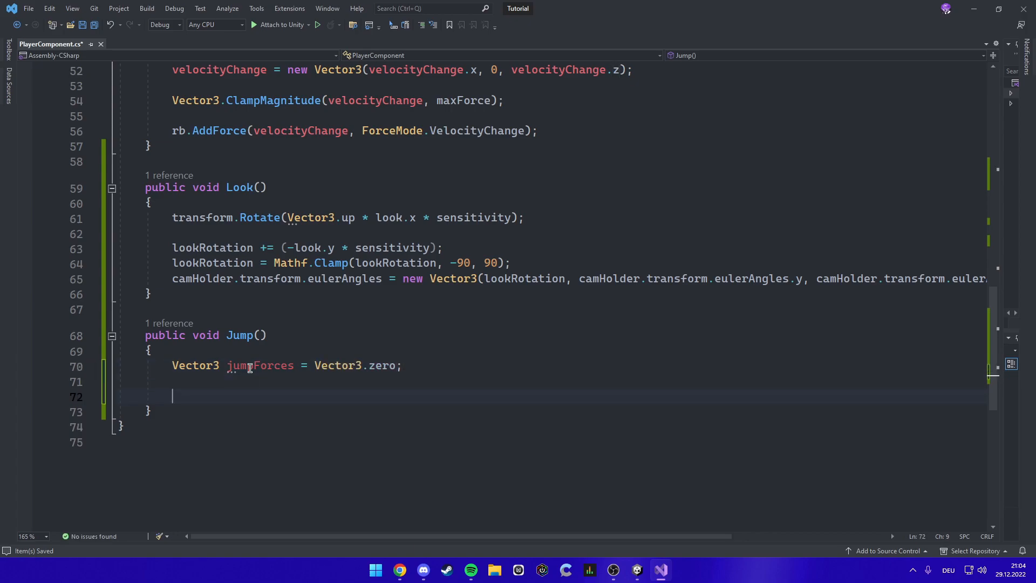
- Add an empty if (grounded) block below the jumpForces declaration in Jump
text(if (gr)
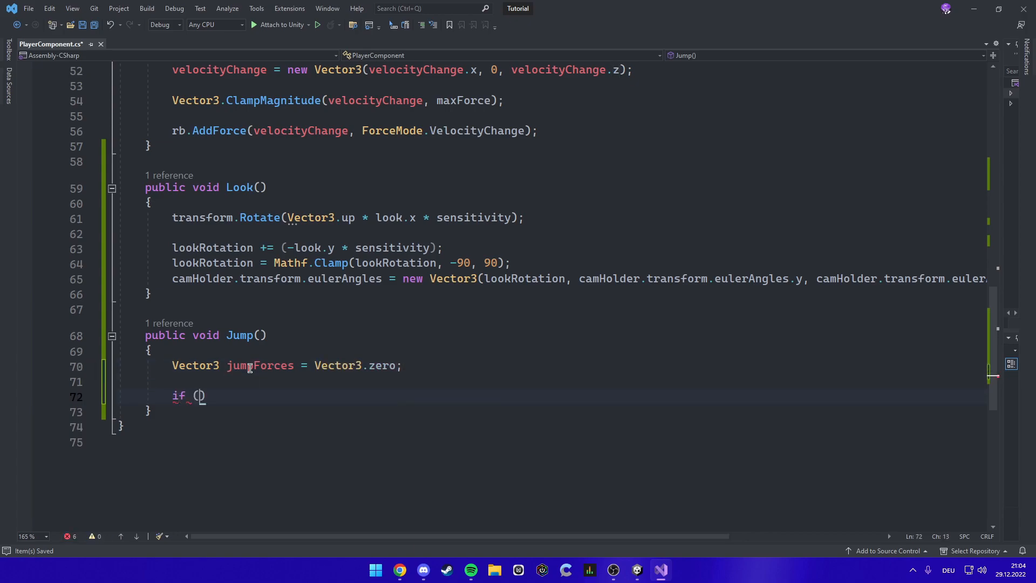
text(ounded)
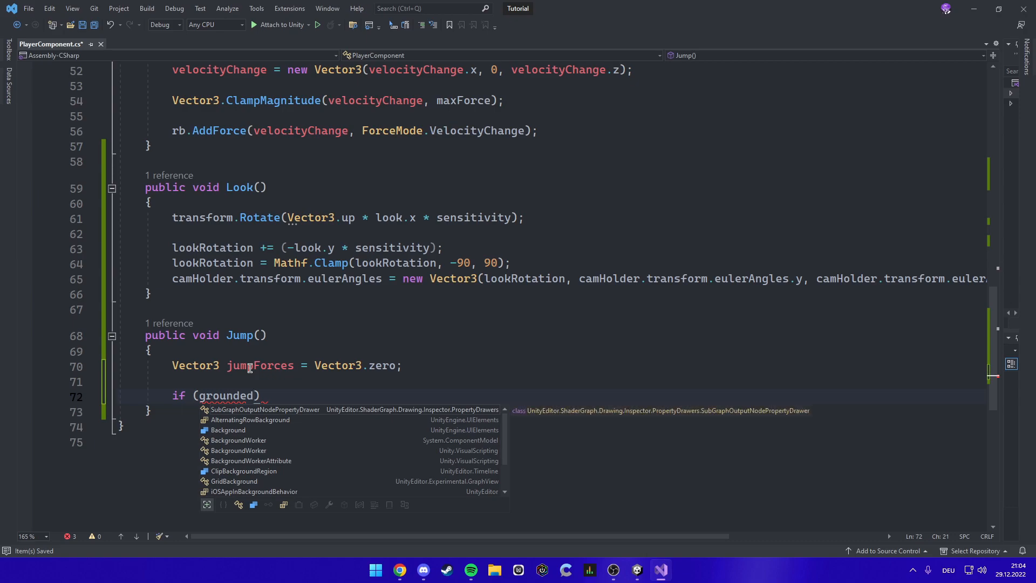
text())
text({)
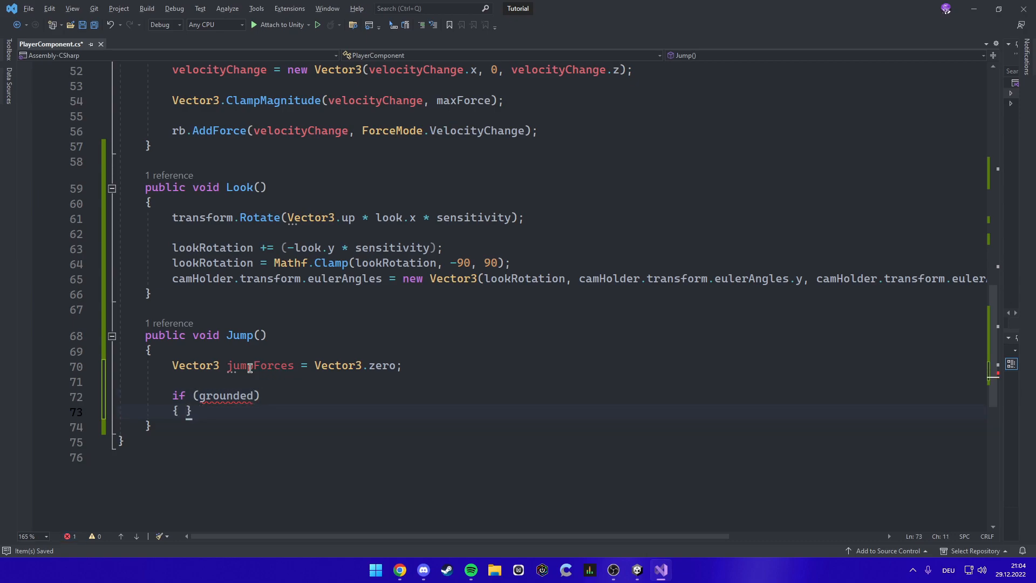
key(Return)
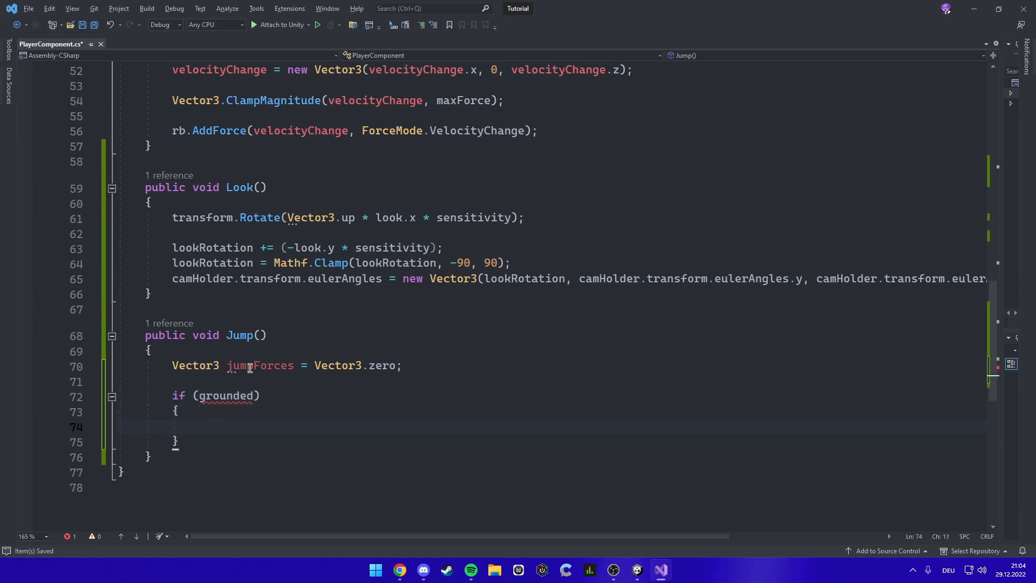
- Assign jumpForces = Vector3.up * jumpForce; inside the grounded check
text(jump)
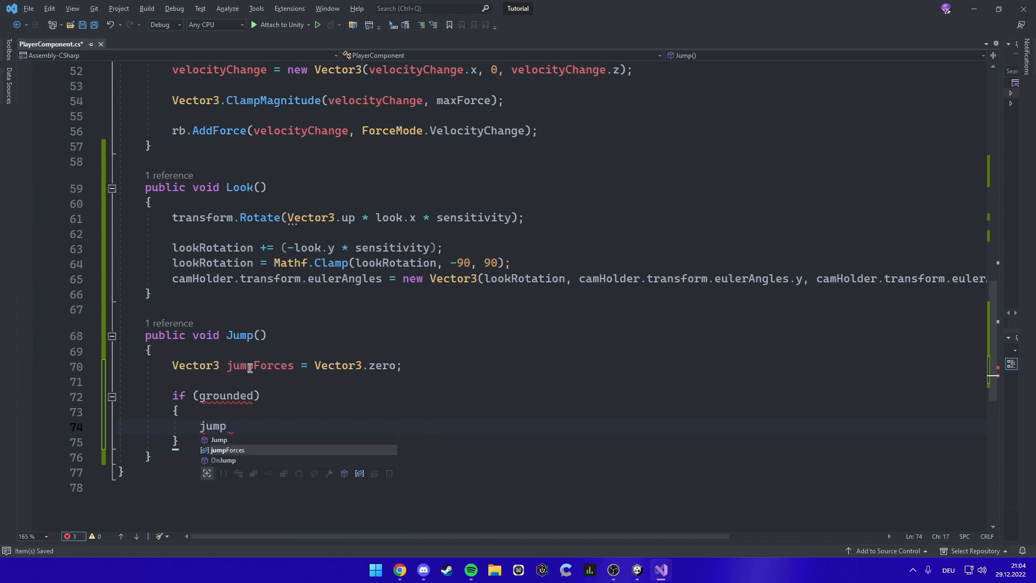
text(Forces = Vector3.)
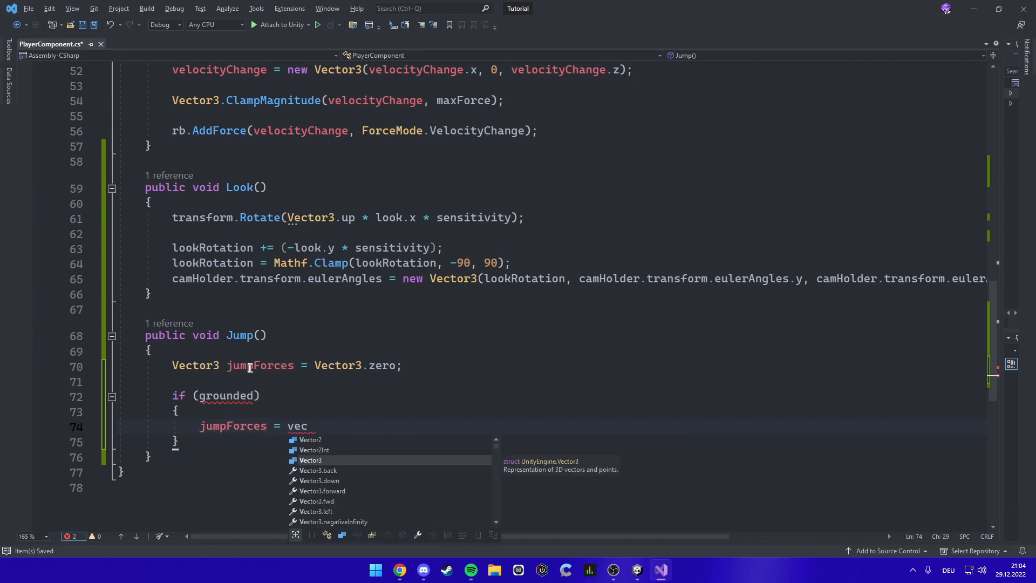
text(up **)
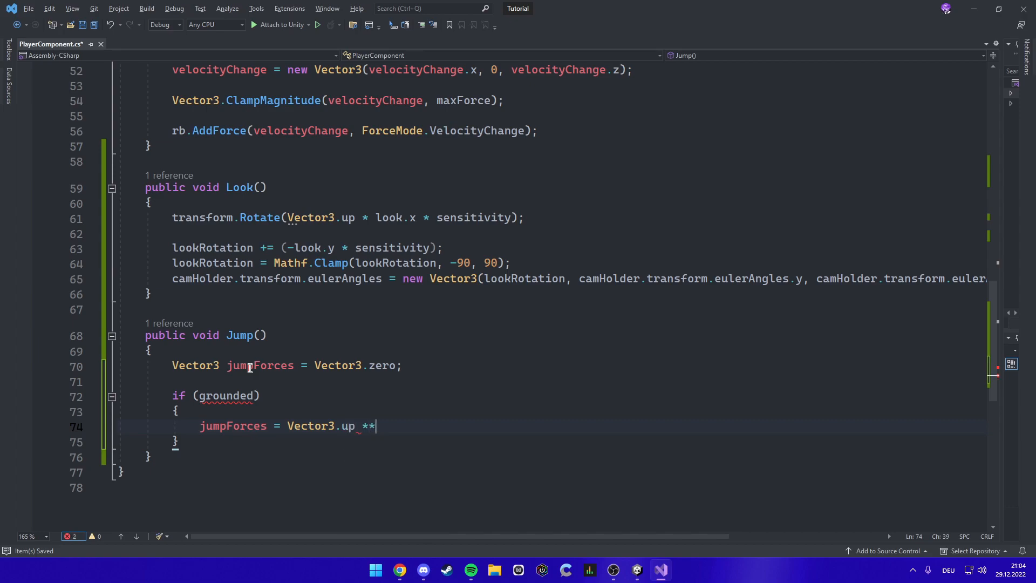
text( jumpForces;)
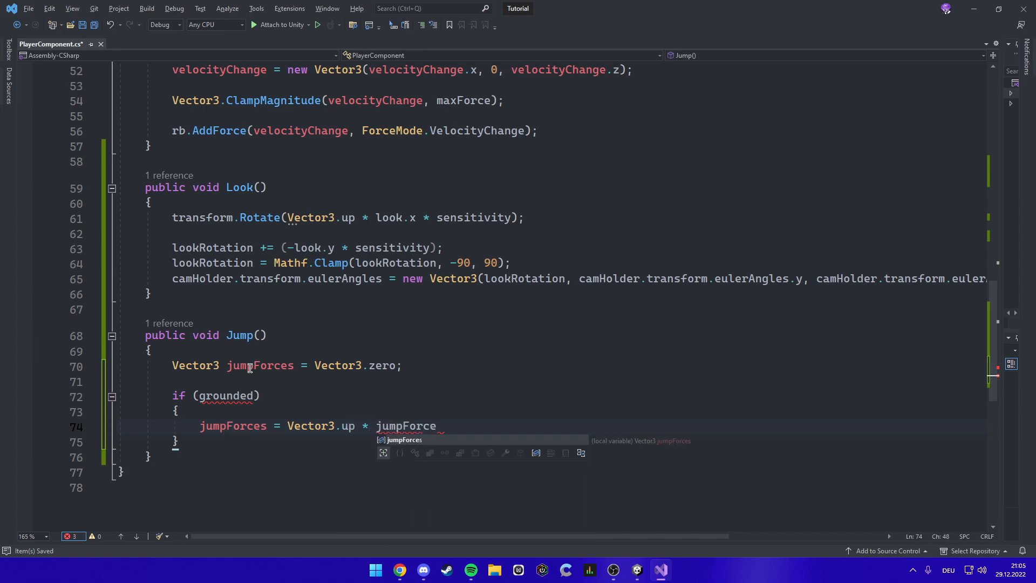
key(Left)
key(BackSpace)
key(Down)
key(Return)
key(Return)
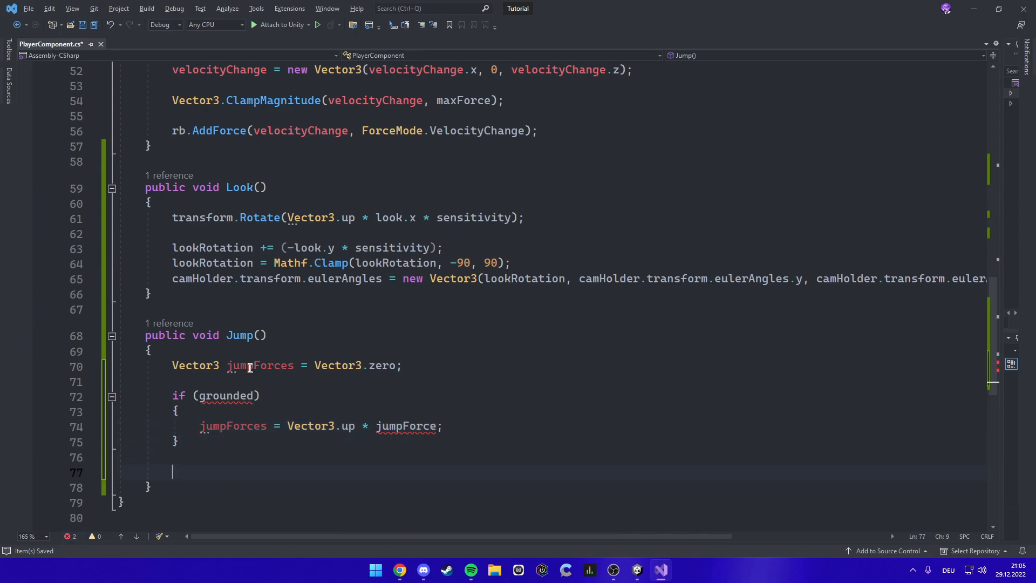
- Add rb.AddForce(jumpForces, ForceMode.VelocityChange); after the grounded check in Jump and save the script
text(rb.Add)
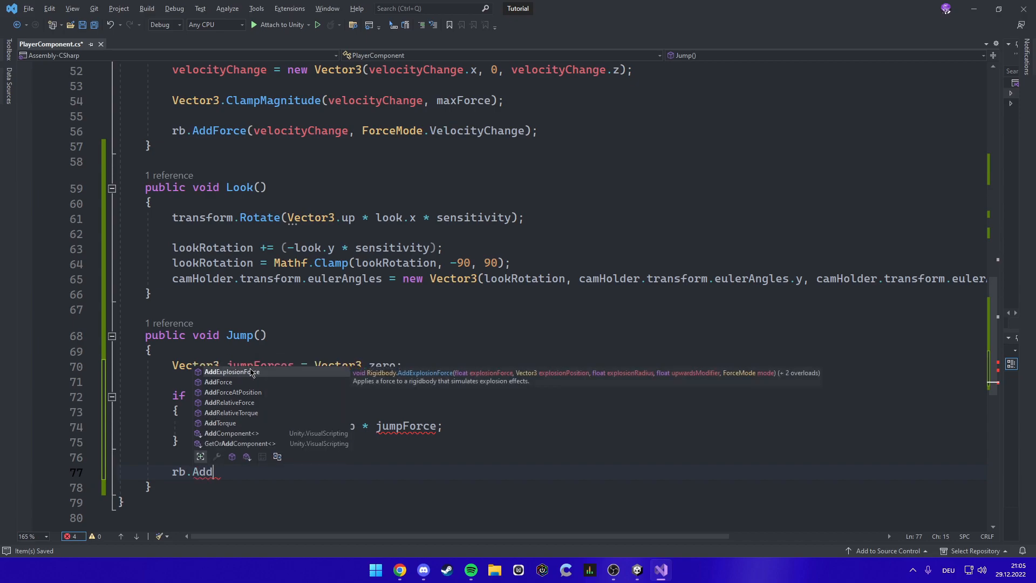
text(Force)
key(Tab)
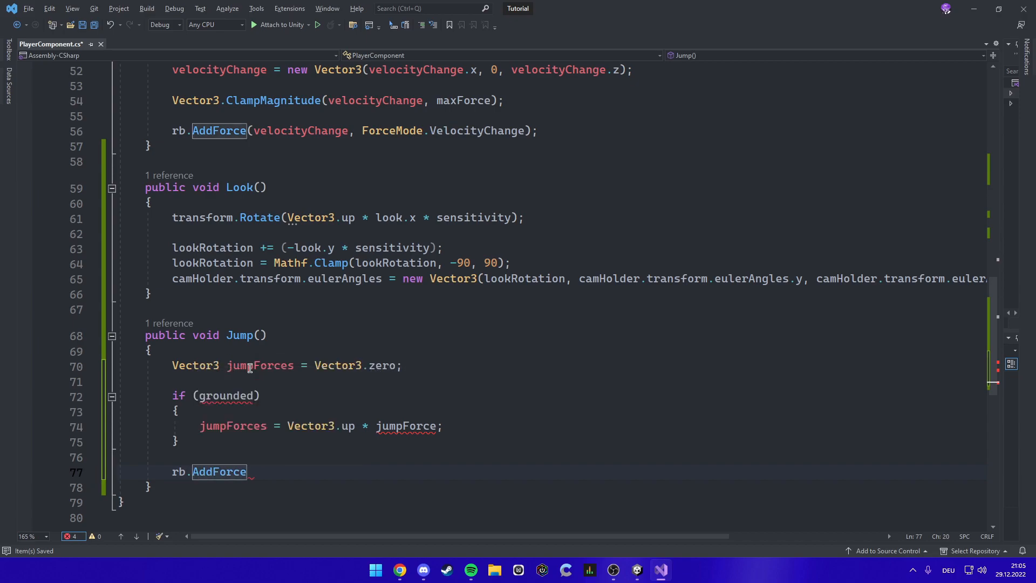
text((jumpForces, For)
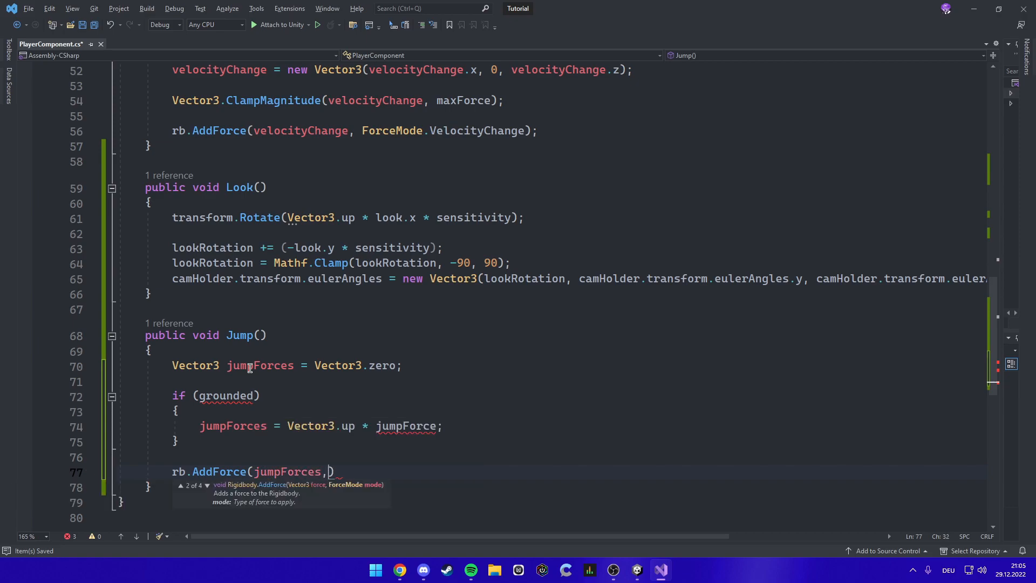
text(ceMode.VelocityChange);)
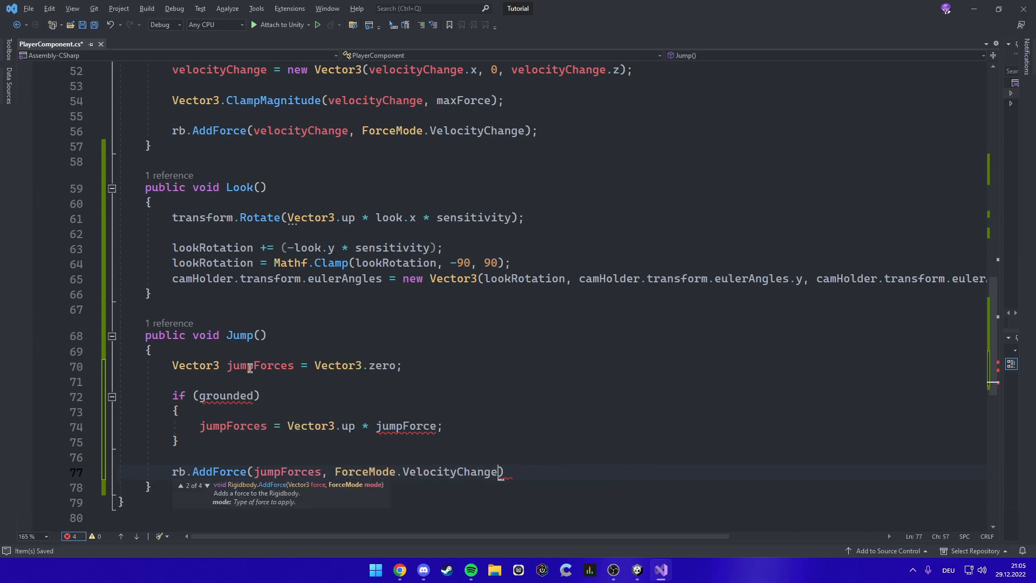
key(ctrl+s)
- Add jumpForce to the public float declaration after maxForce
key(Up)
key(Up)
key(Up)
scroll(259, 302, up, 17)
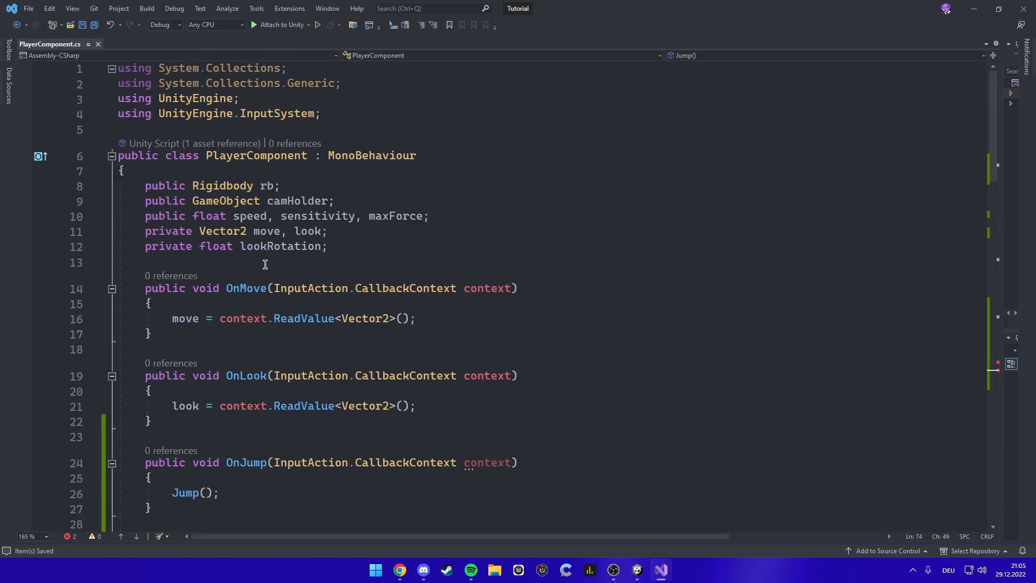
click(423, 215)
text(, jumpForce)
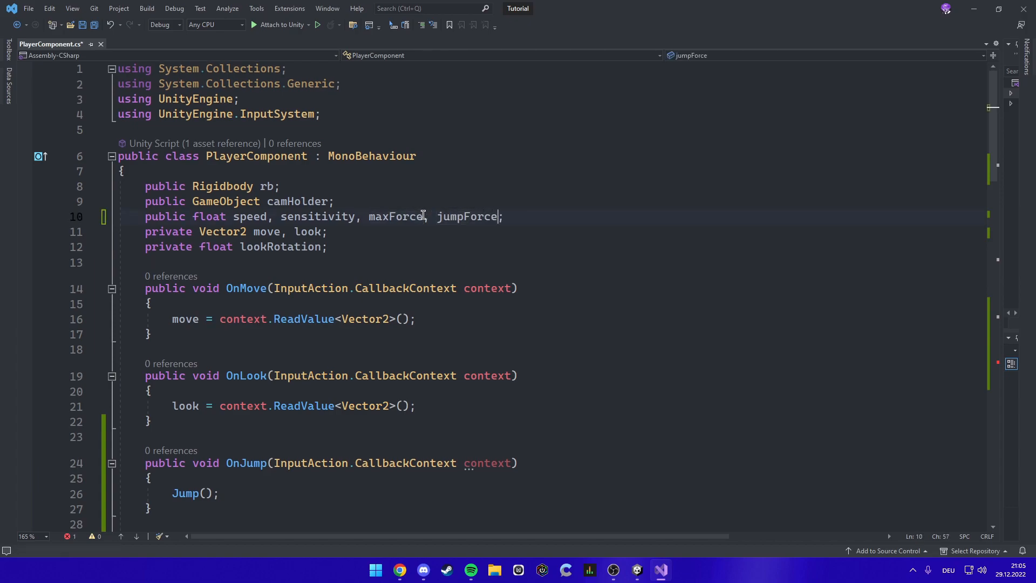
- Declare public bool grounded; below the lookRotation field and save the script
click(341, 247)
key(Return)
text(publi)
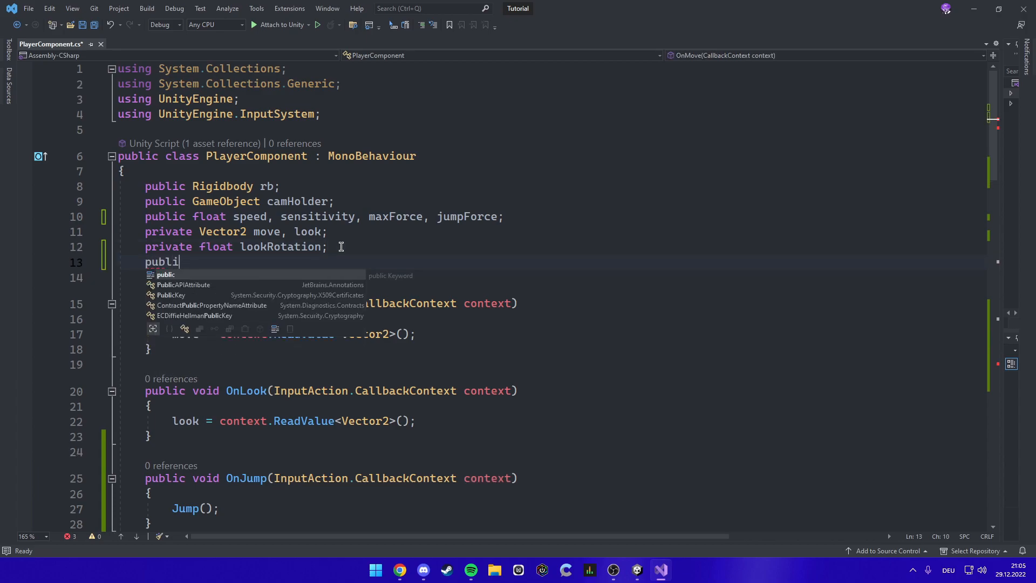
text(c bool)
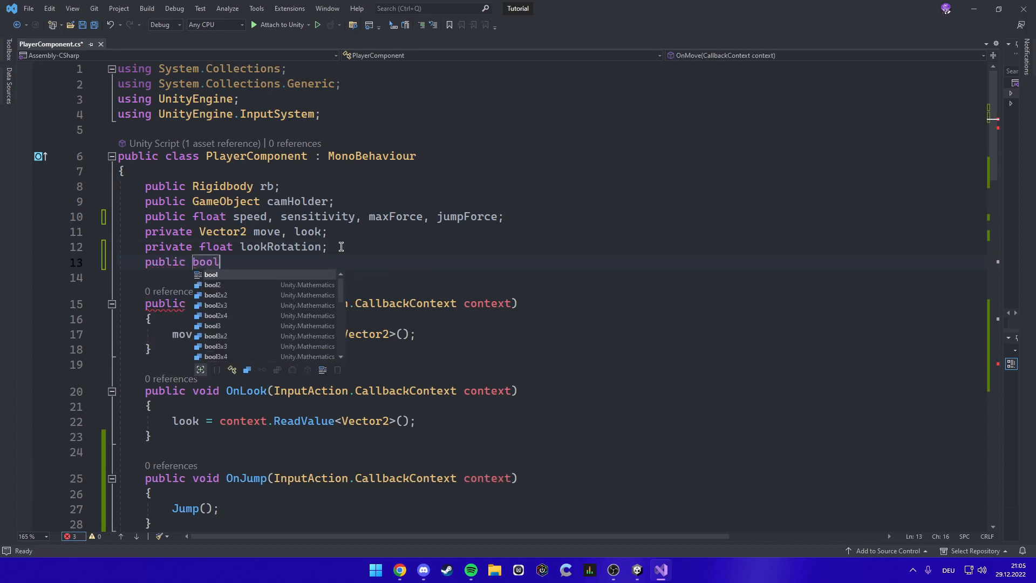
text( grounded;)
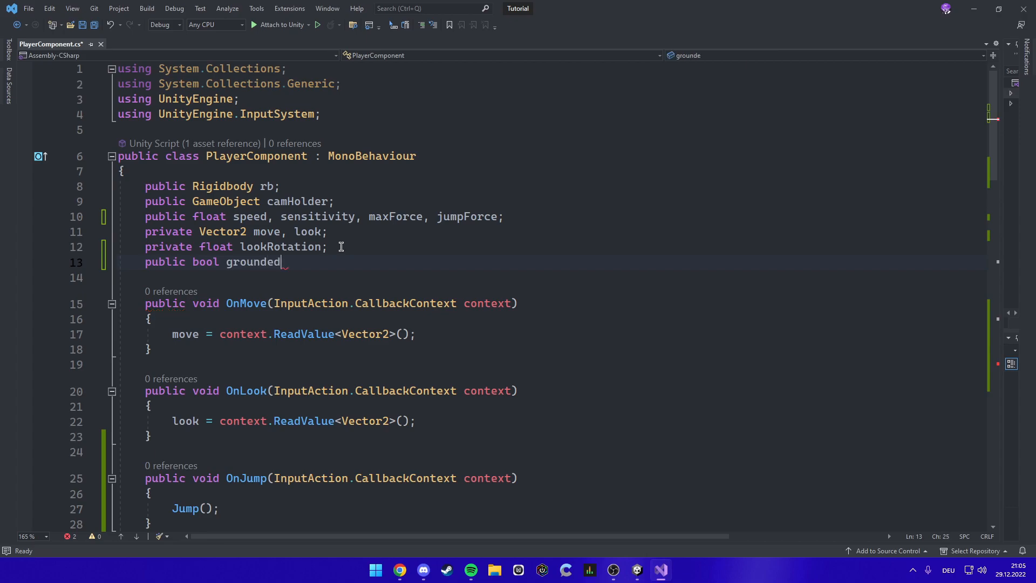
key(ctrl+s)
- Add an empty public void GroundSwitch(bool state) method below the Jump method in PlayerComponent
key(ctrl+minus)
click(257, 274)
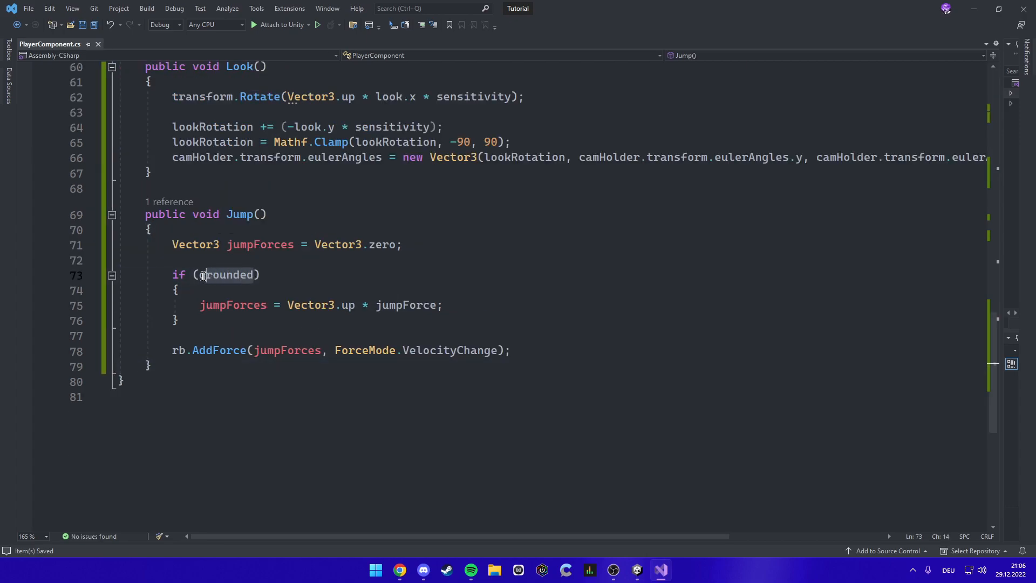
click(260, 275)
click(162, 365)
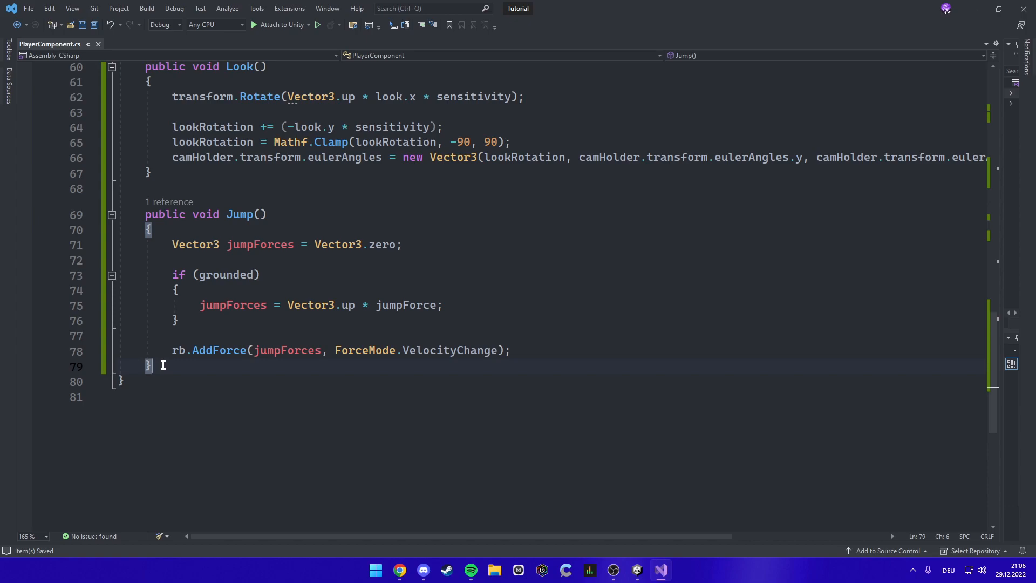
key(Return)
key(Return)
text(pu)
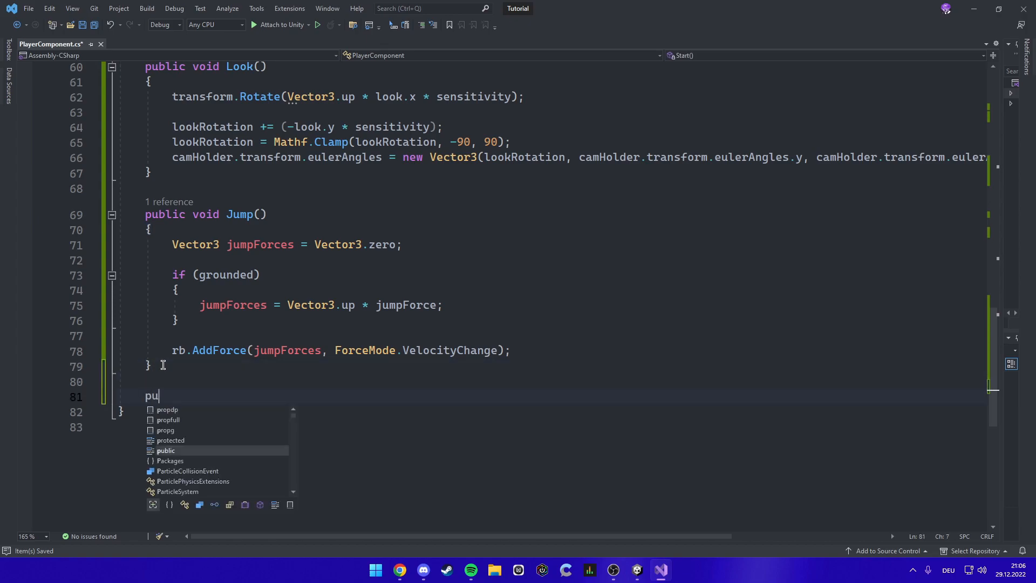
text(blic void )
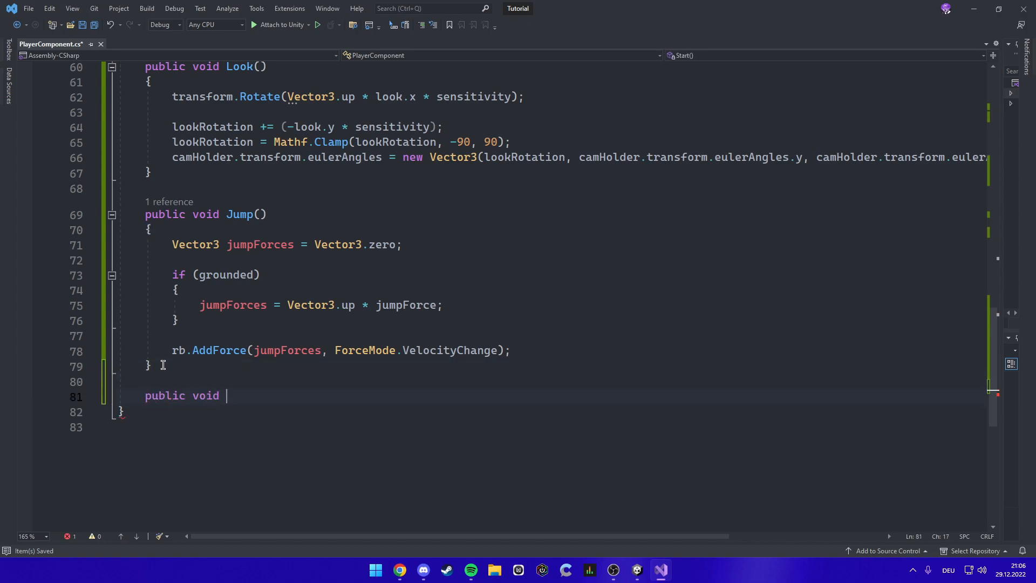
text(Ground)
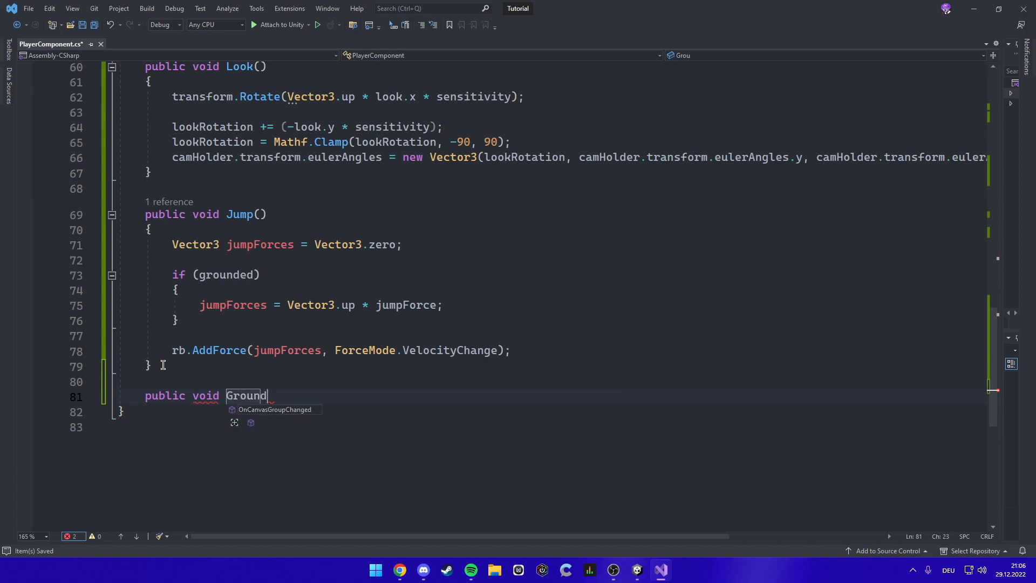
text(Switch)
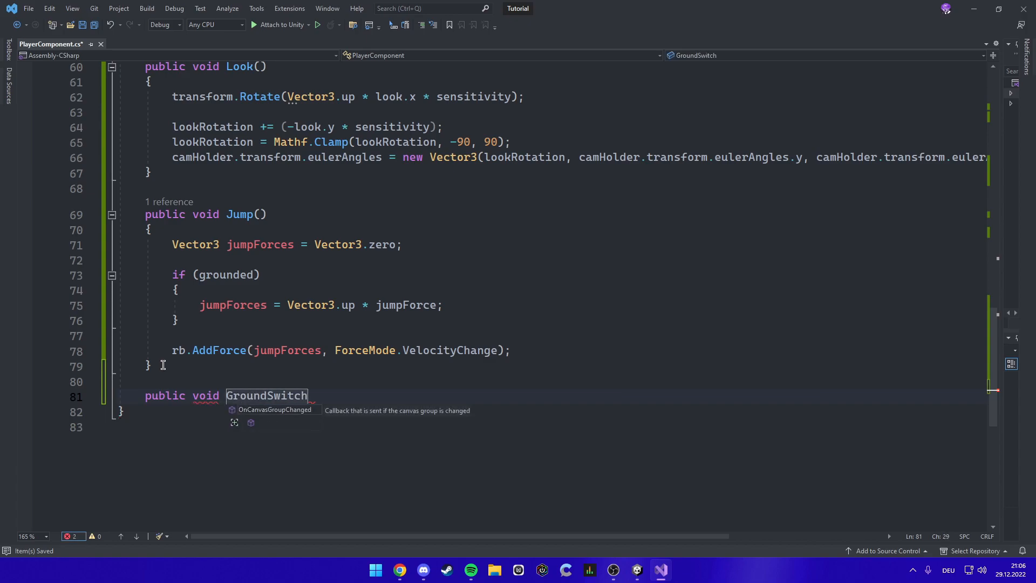
text((bool )
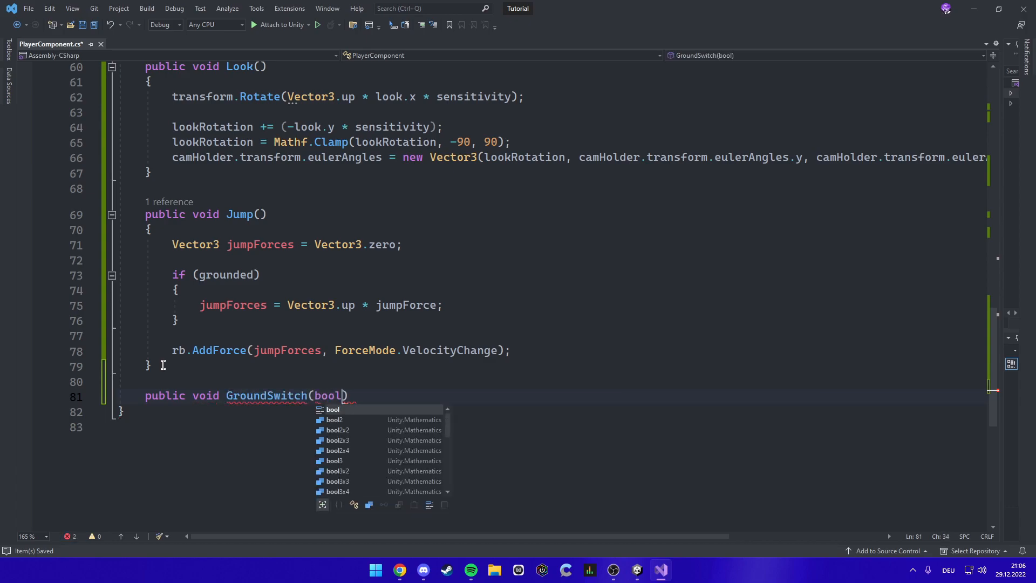
text(state))
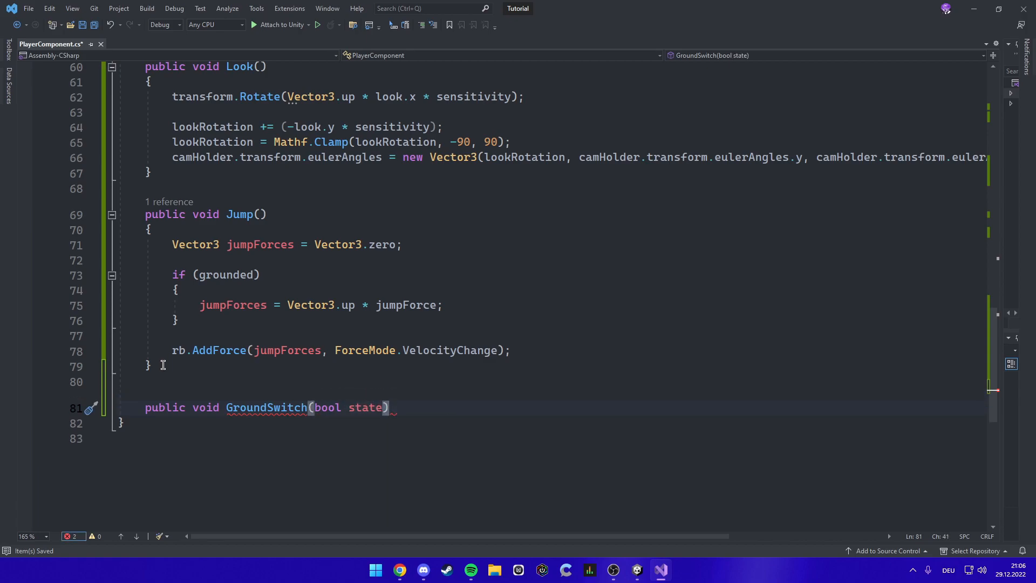
key(Return)
text({)
key(Return)
- Assign grounded = state; inside the GroundSwitch method and save the script
scroll(265, 307, down, 3)
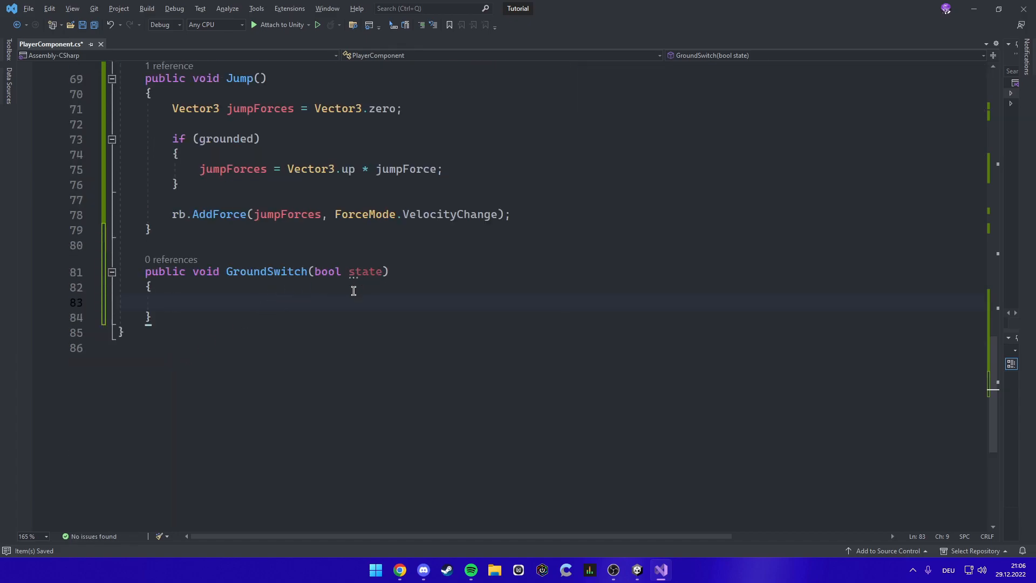
text(grou)
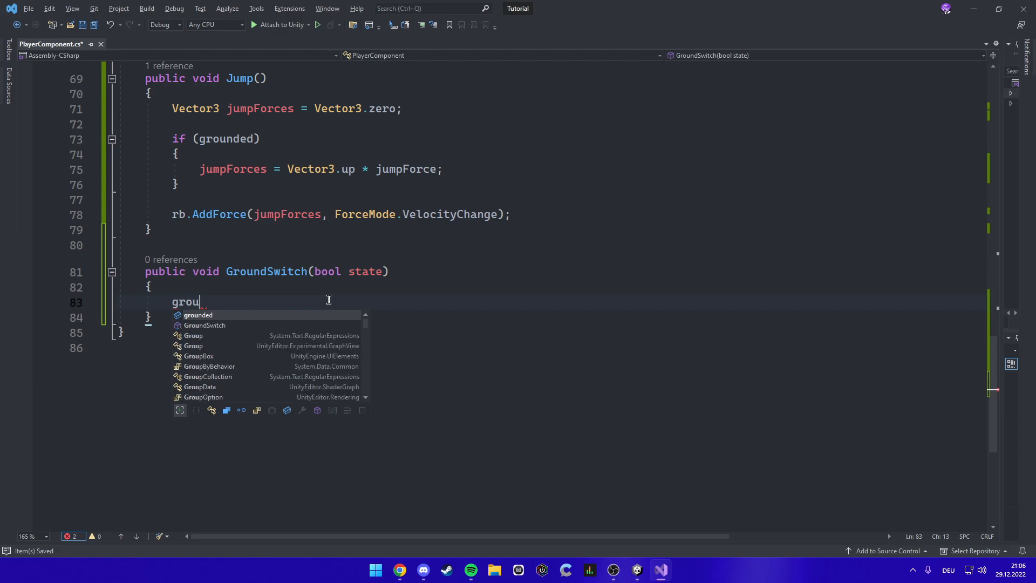
key(Tab)
text(= s)
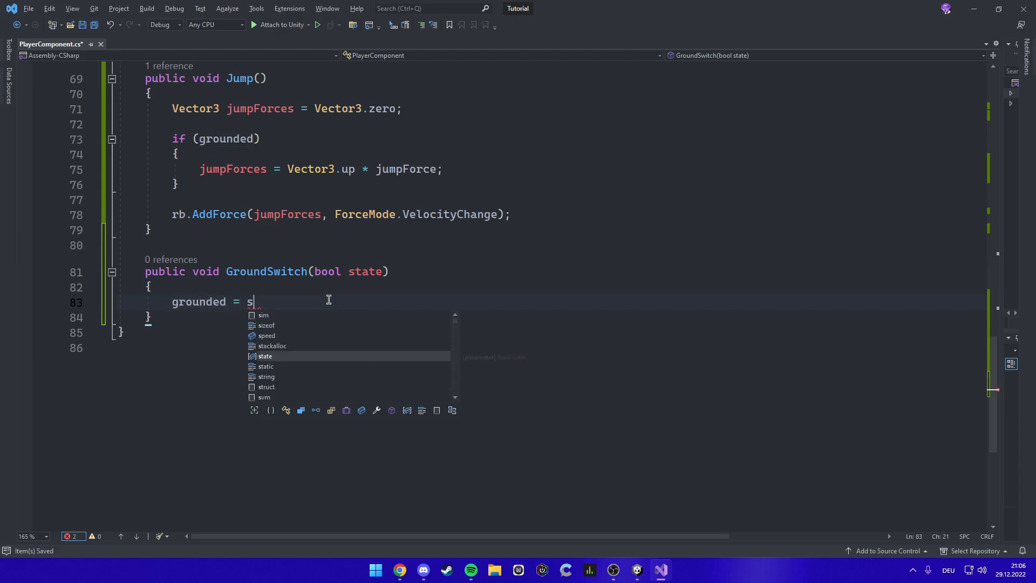
text(tate;)
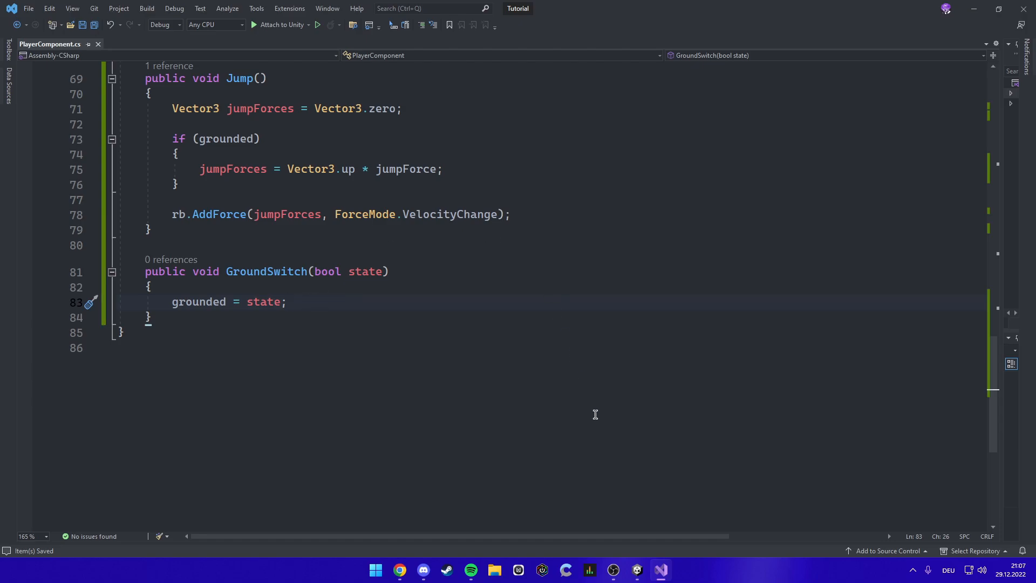
- Switch to Unity and create an empty child object named GroundCheck under the Cylinder
click(637, 570)
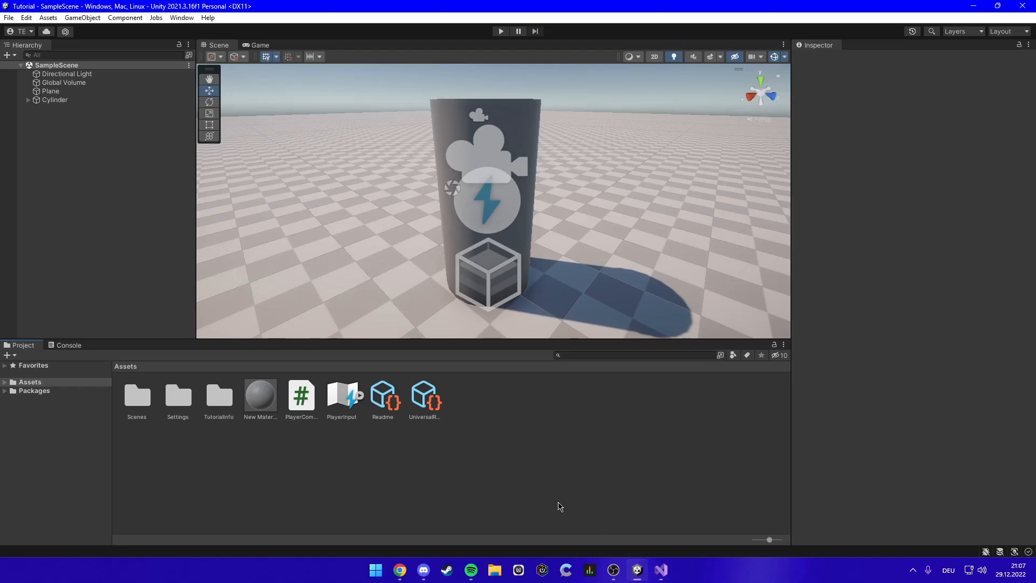
click(36, 100)
click(29, 99)
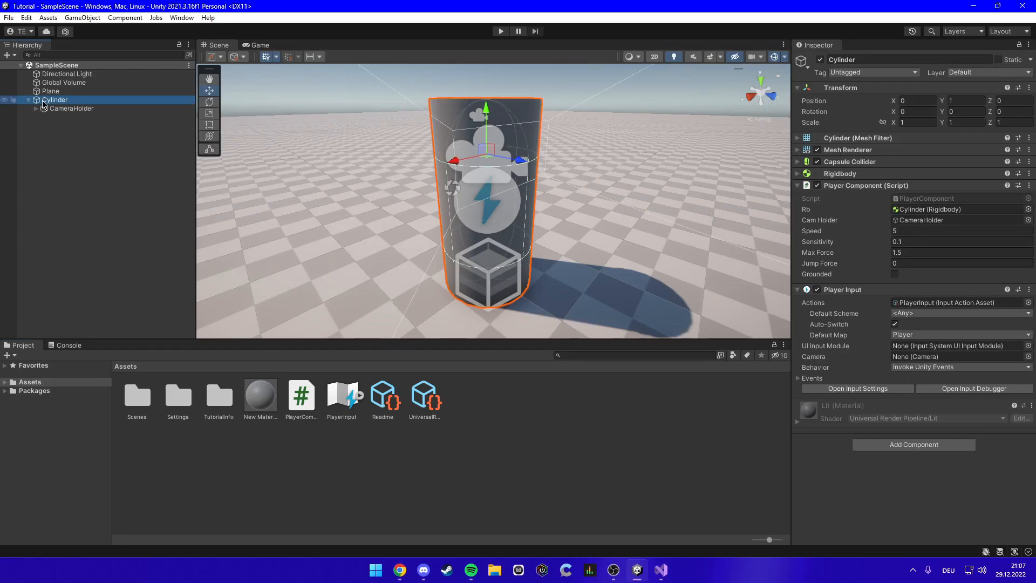
click(41, 108)
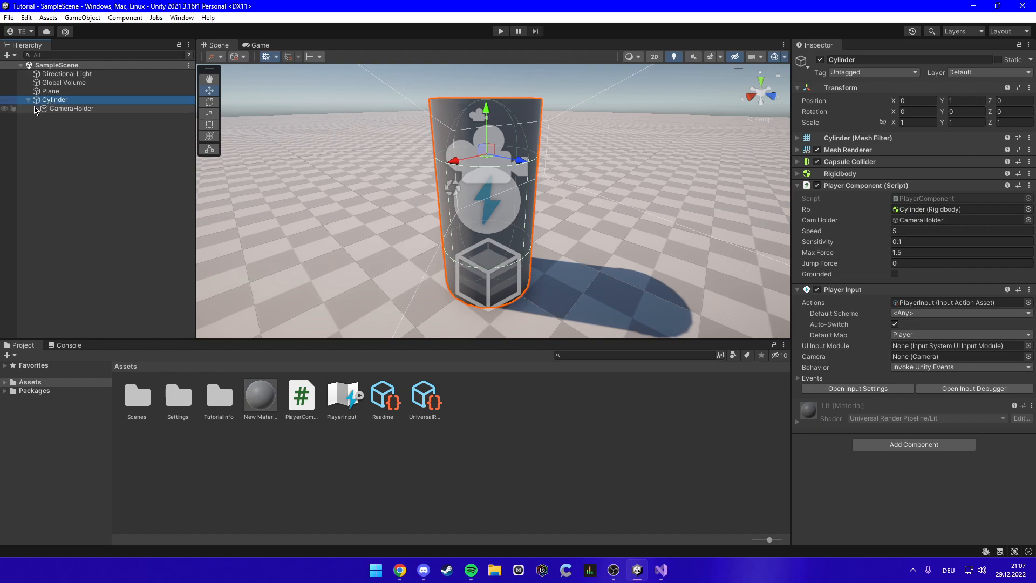
right_click(42, 100)
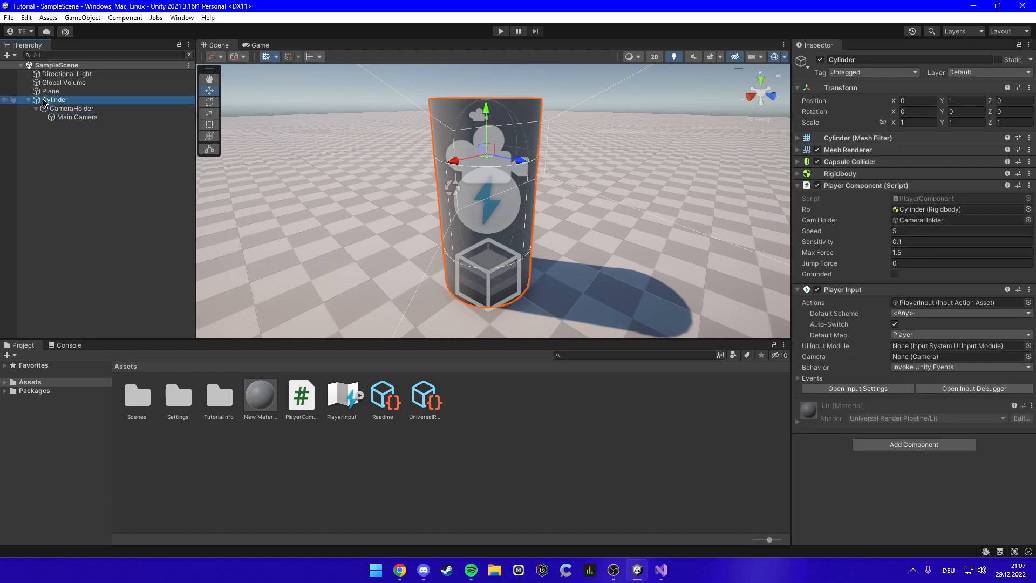
click(78, 233)
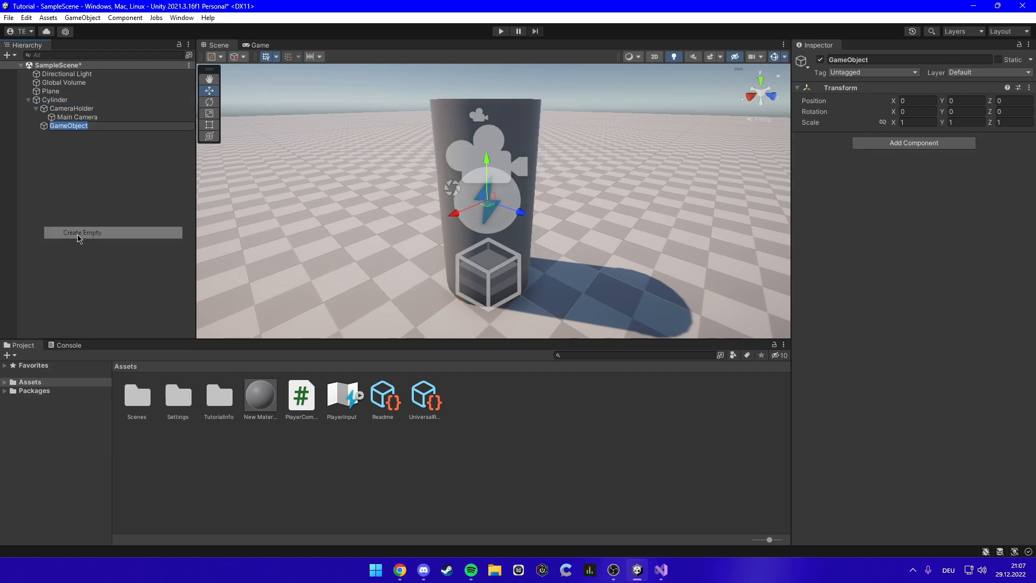
text(GroundCheck)
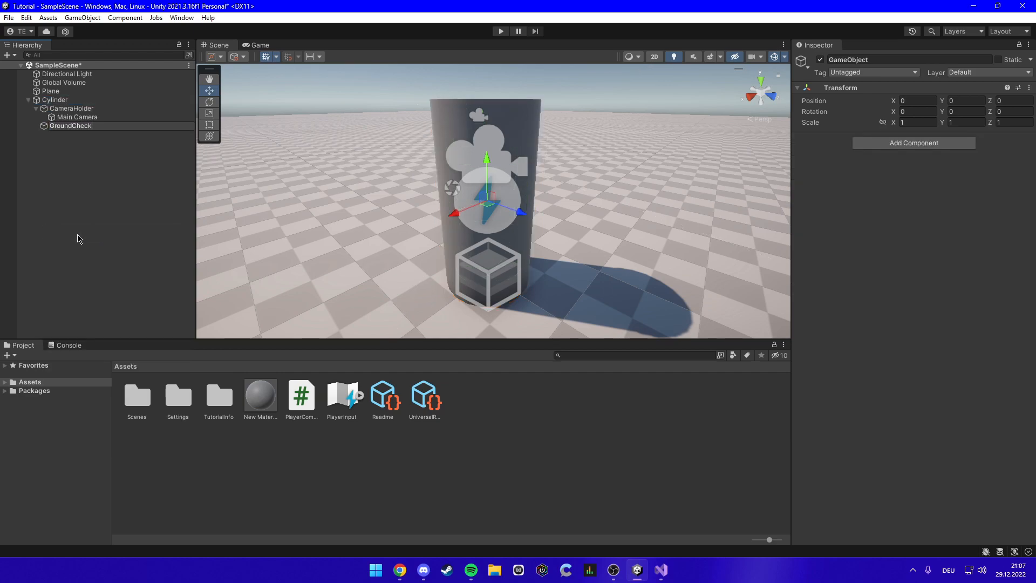
key(Return)
- Add a Box Collider component to GroundCheck and enable Is Trigger
click(896, 142)
text(box)
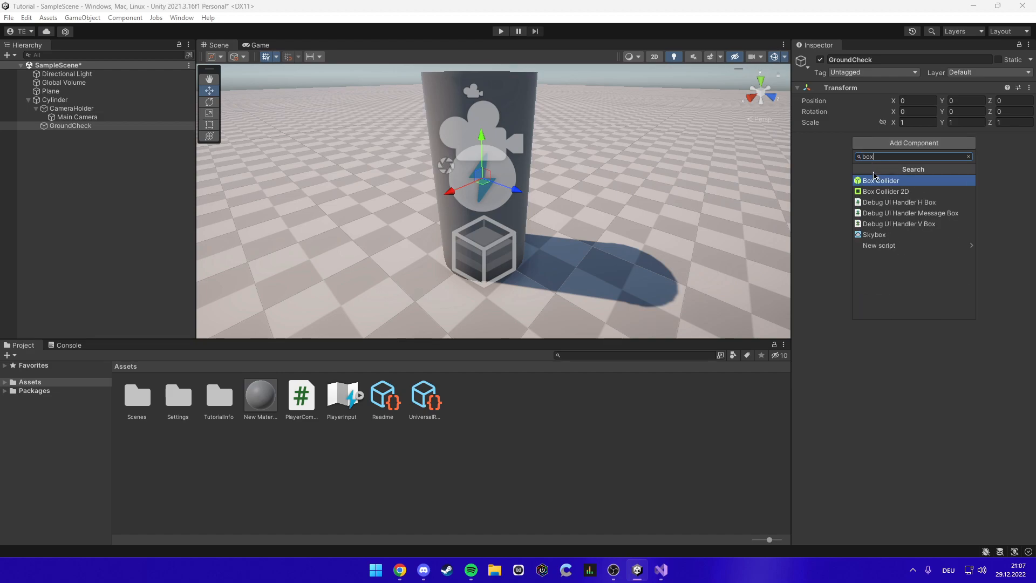
click(878, 181)
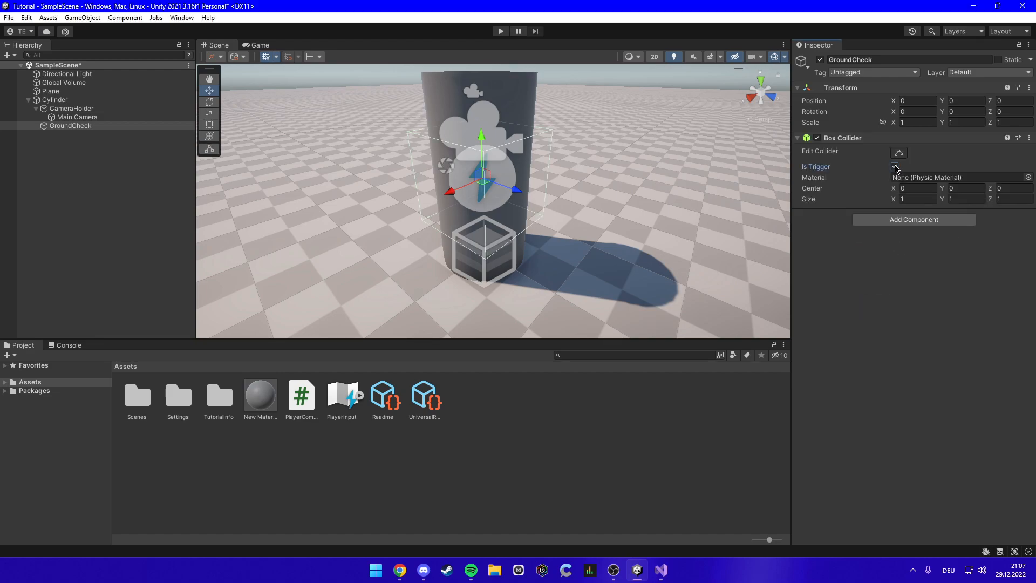
- Set GroundCheck's Y position to -1 to place it at the cylinder's base
mouse_move(552, 224)
right_down()
mouse_move(555, 245)
mouse_move(550, 231)
right_up()
key(w)
click(964, 101)
text(-1)
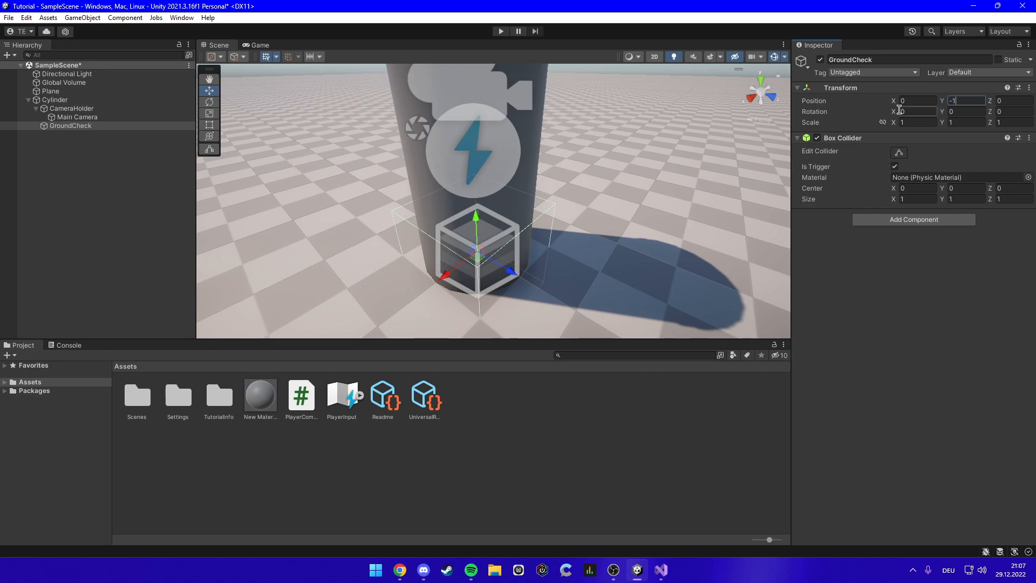
key(Return)
key(f)
- Set the GroundCheck box collider's size to X 0.9, Y 0.1 and Z 0.9
click(921, 198)
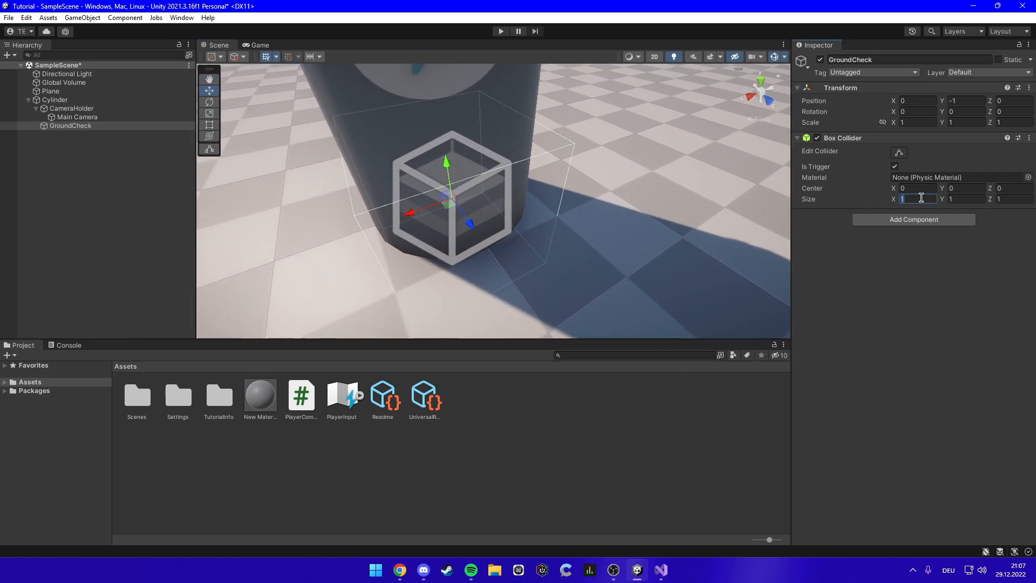
text(.9)
click(970, 199)
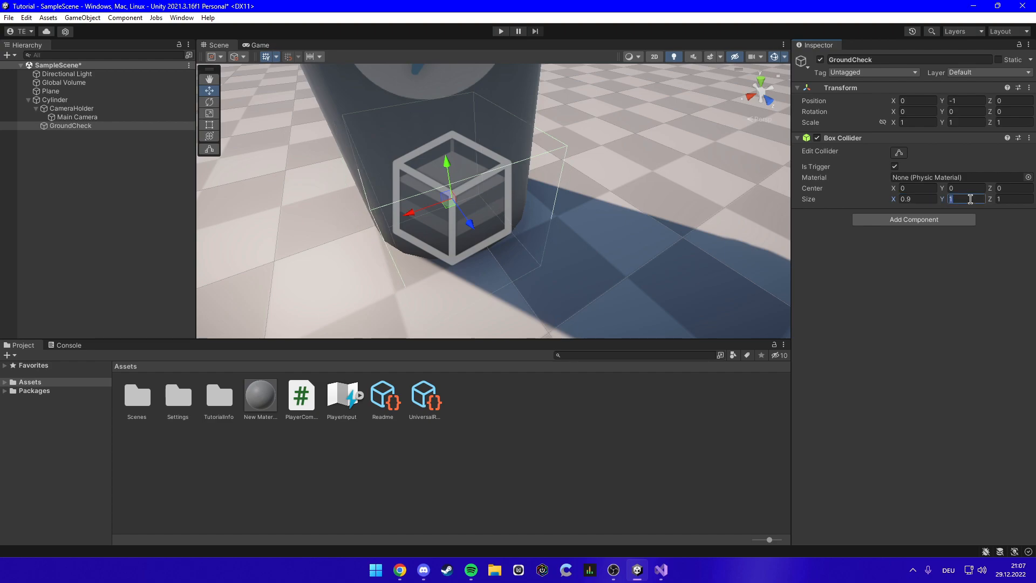
text(.1)
click(1015, 199)
text(.9)
- Set the GroundCheck box collider's X and Z size to 1
right_drag(595, 203, 448, 192)
click(920, 199)
text(1)
click(1021, 202)
text(1)
right_drag(610, 206, 734, 192)
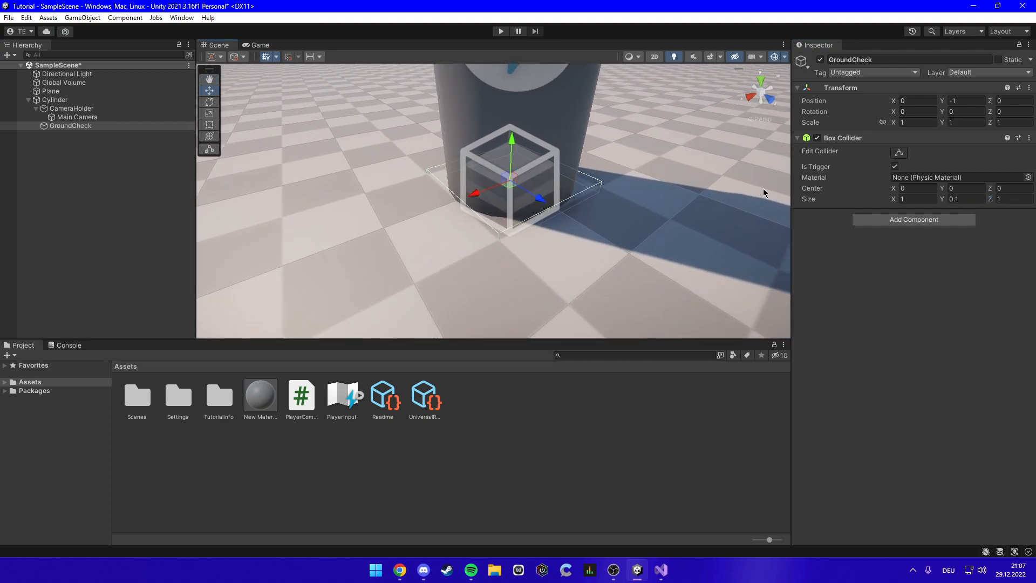
- Create and attach a new script named GroundCheck to the GroundCheck object, and open it in Visual Studio
click(882, 220)
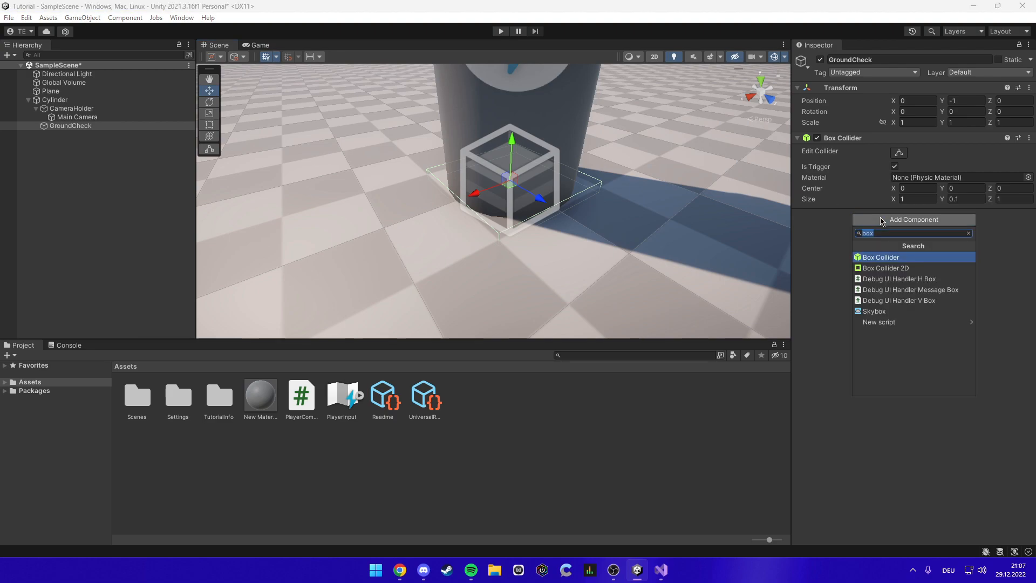
text(GroundCheck)
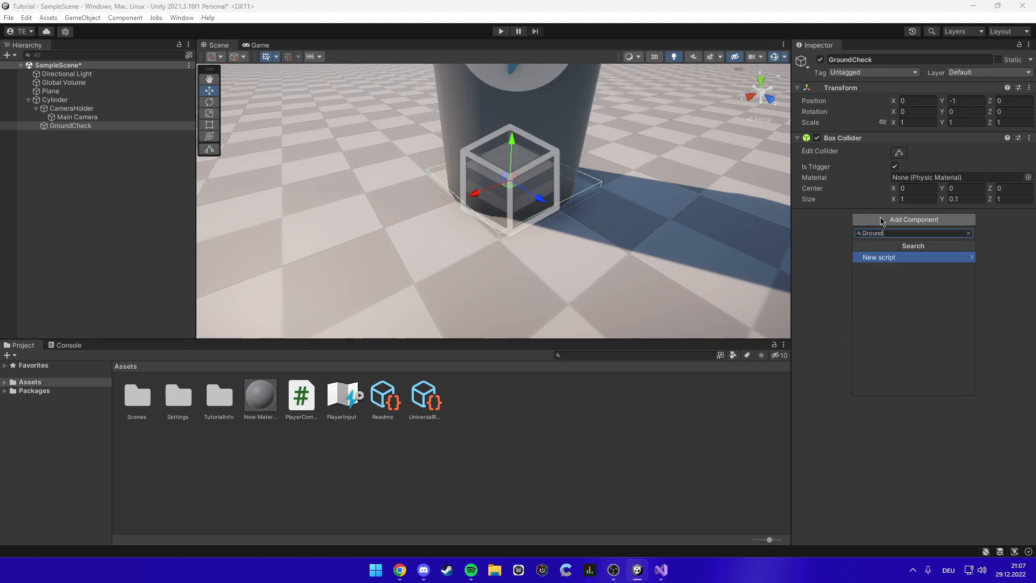
click(897, 256)
click(898, 386)
double_click(904, 233)
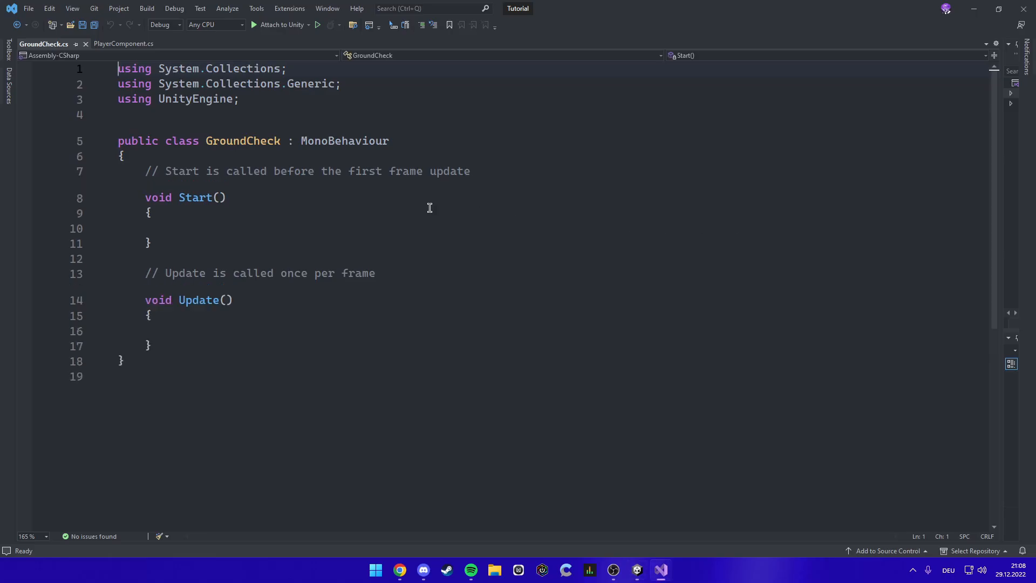
- Replace the default Start and Update methods in GroundCheck with the field public PlayerComponent playerComponent;
drag(167, 338, 73, 177)
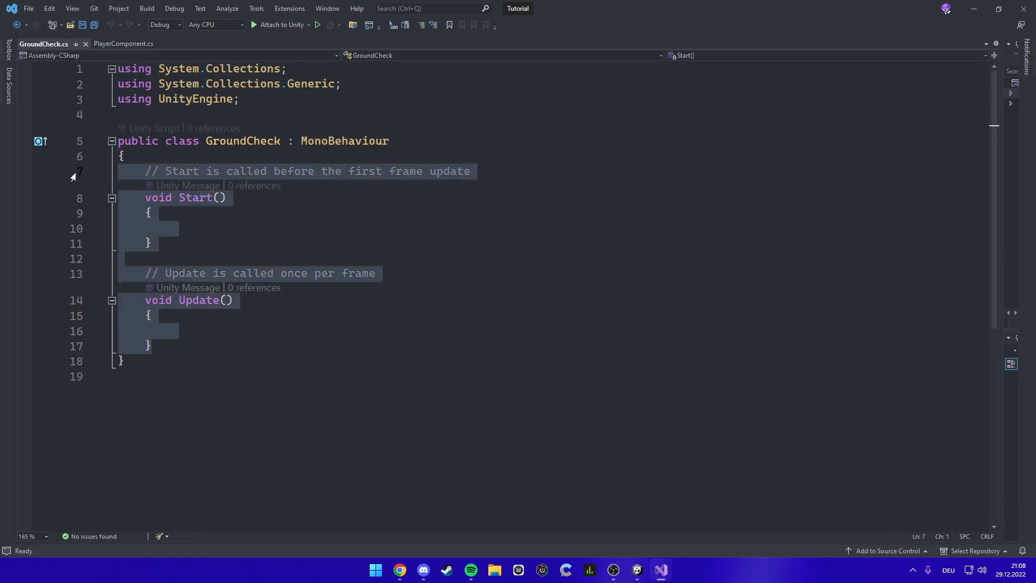
key(Delete)
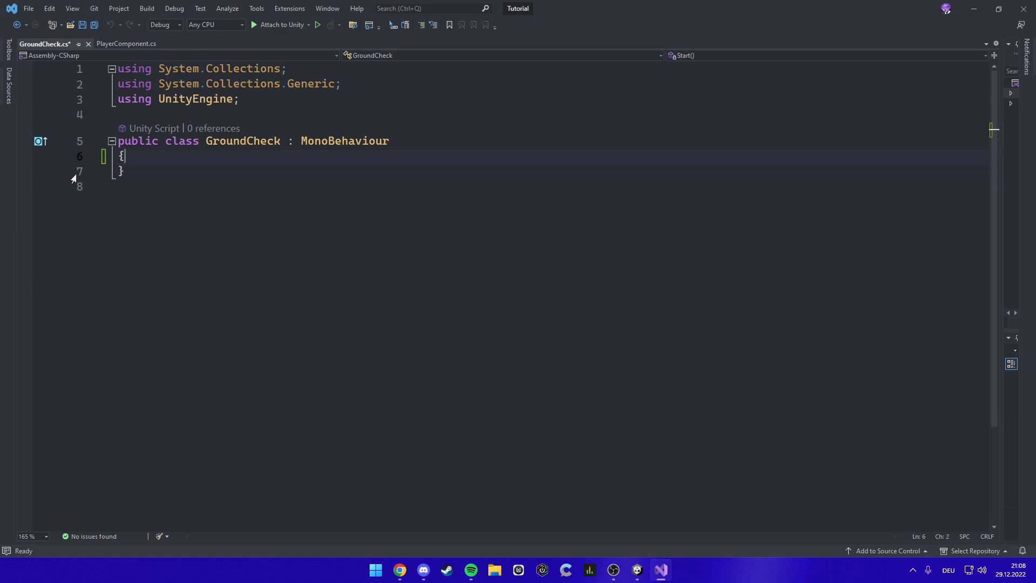
text(public Player)
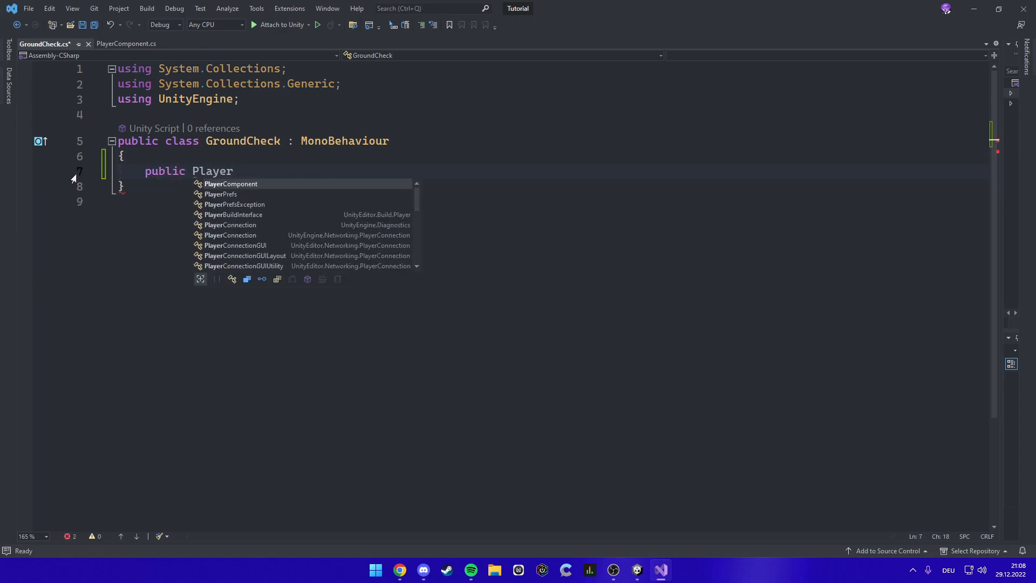
key(Tab)
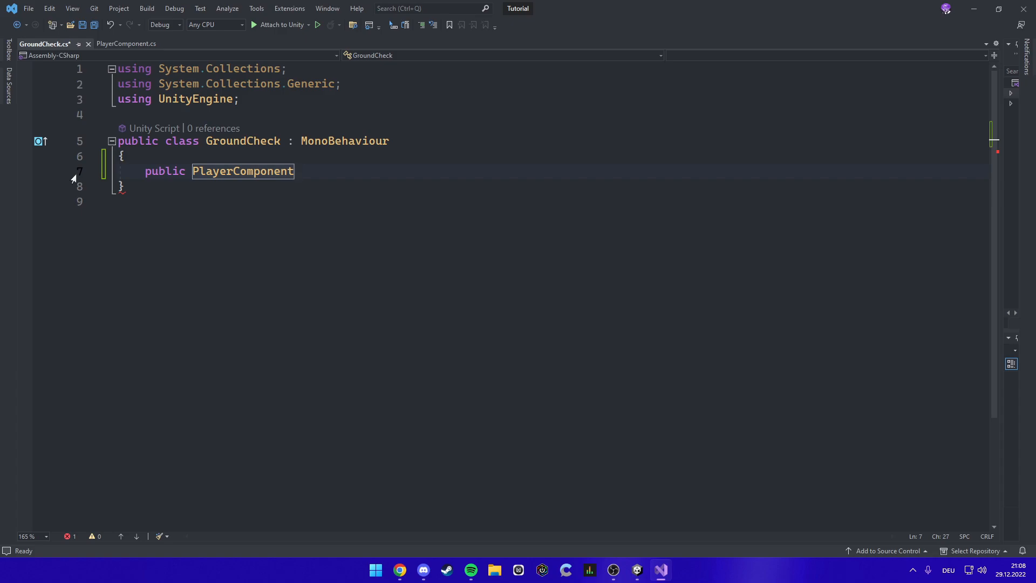
text(player)
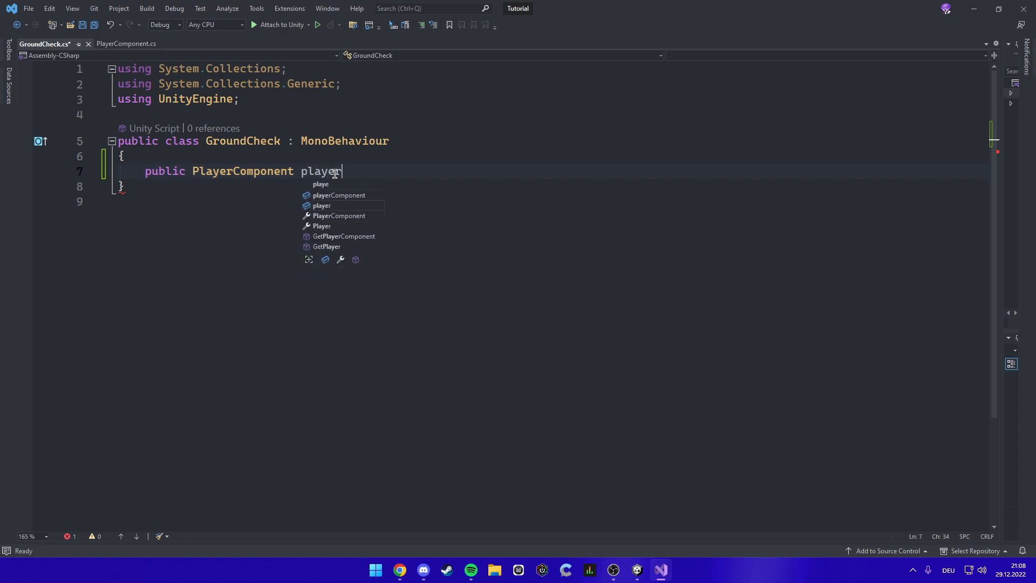
key(Down)
key(Down)
key(Tab)
text(;)
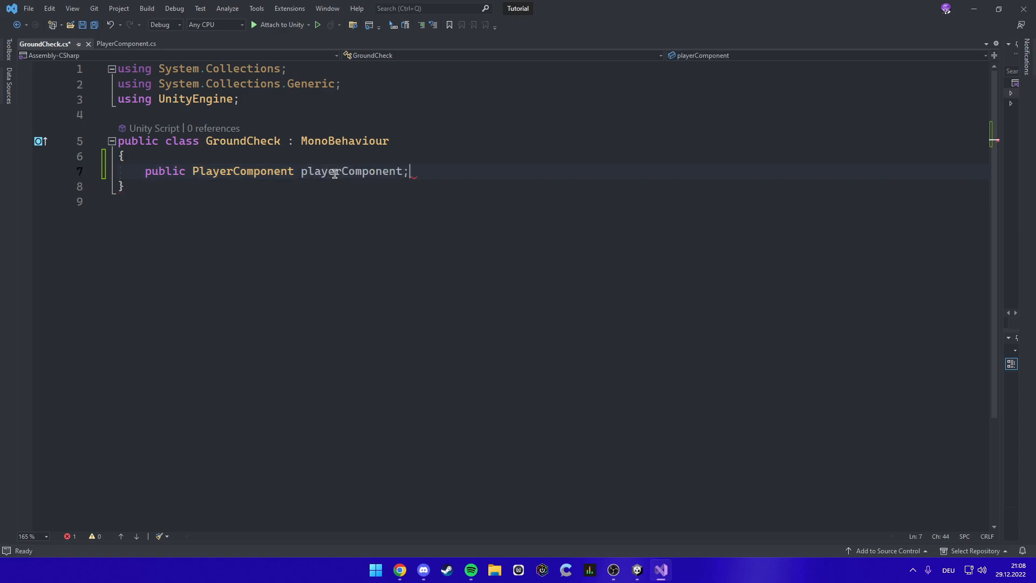
- Add an OnTriggerEnter(Collider other) method to GroundCheck that returns when other.gameObject equals playerComponent.gameObject
key(Return)
key(Return)
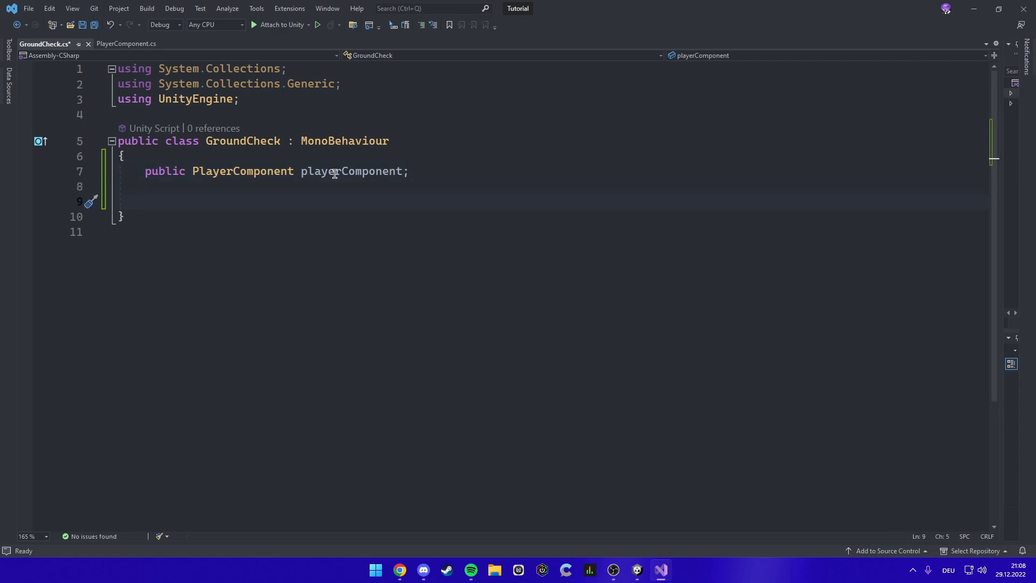
text(ontri)
key(Tab)
text(if (oth)
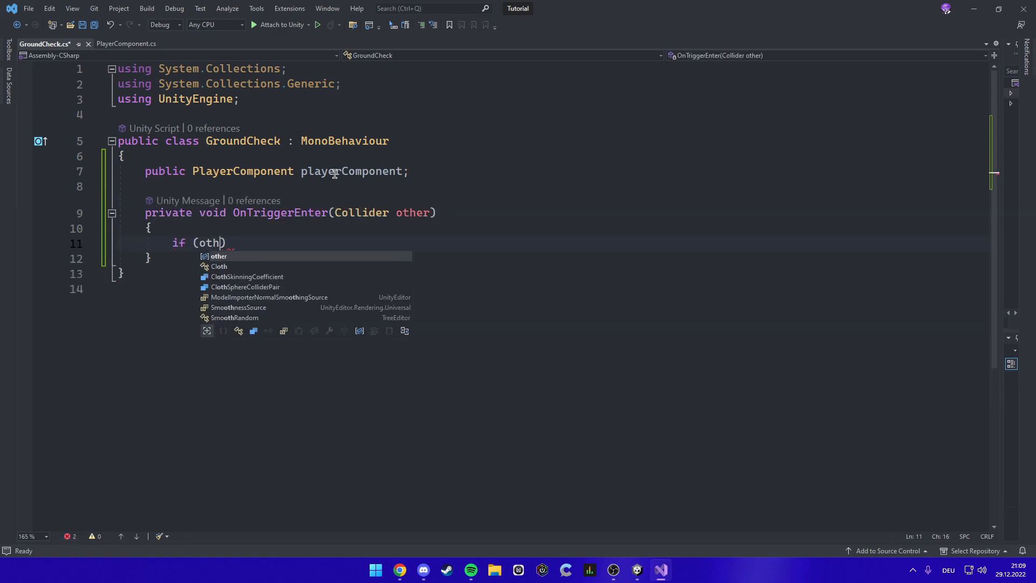
text(er.gameObject)
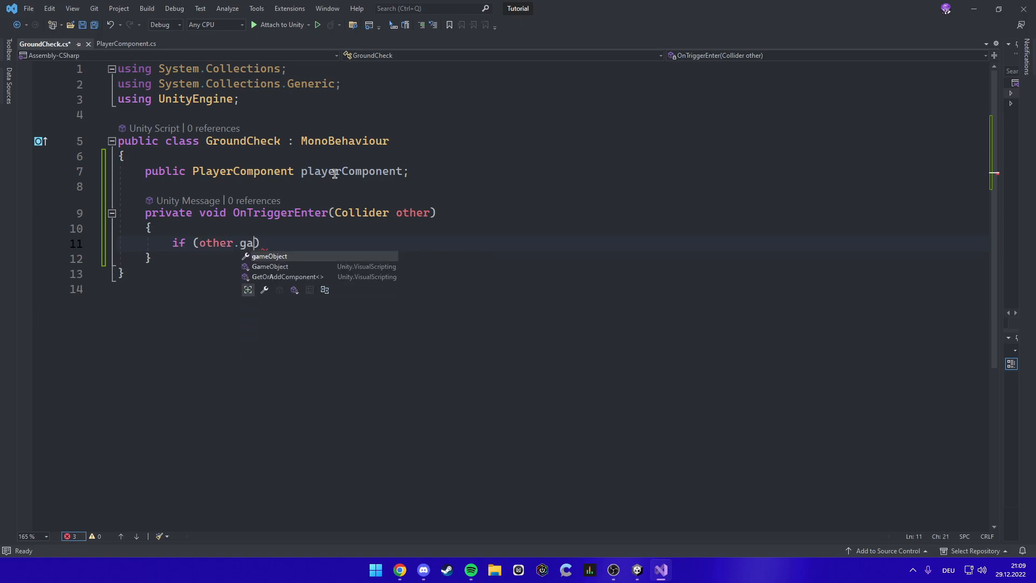
text( == p)
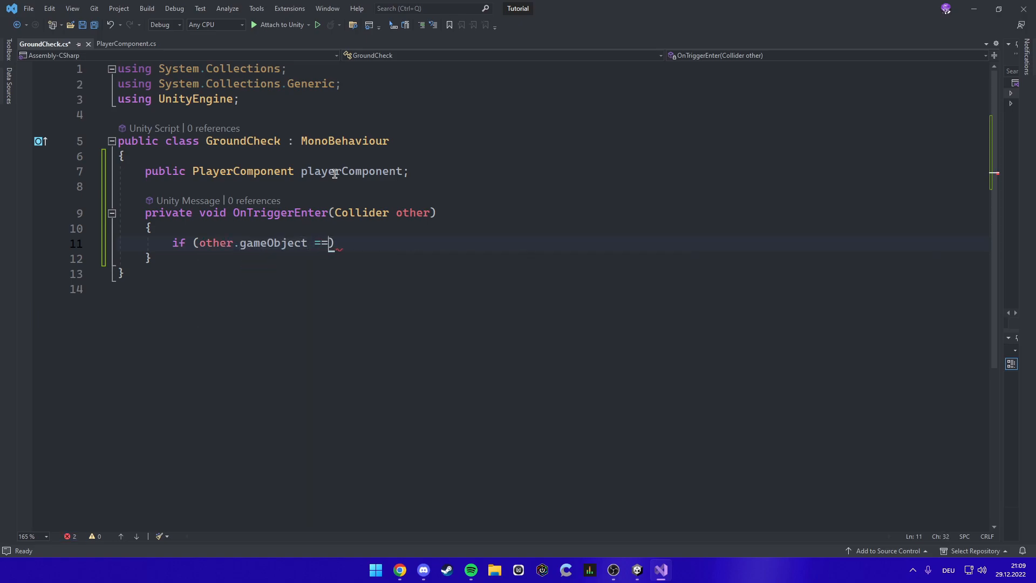
text(lay)
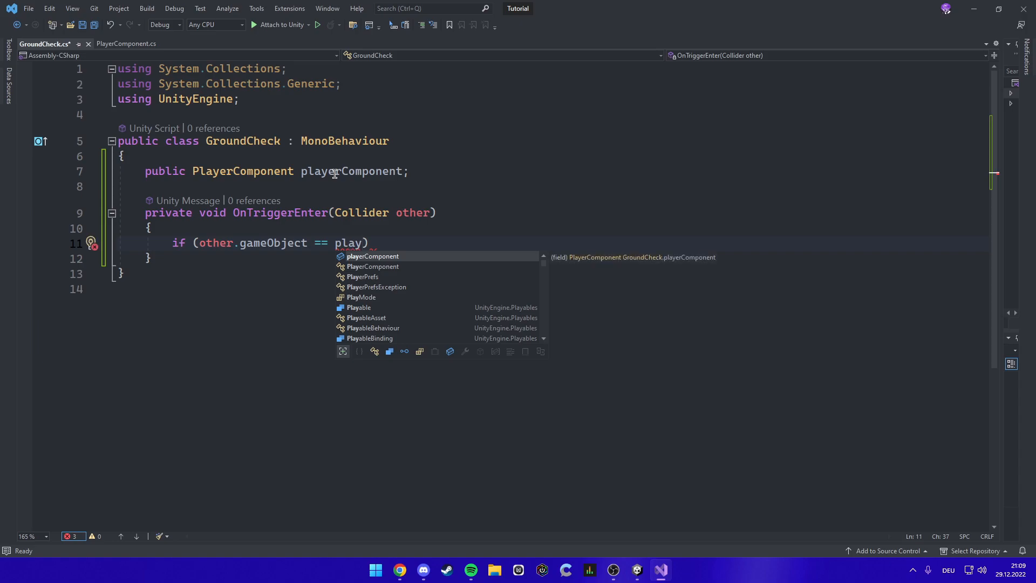
text(erComponent.gameObject))
key(Return)
text({)
key(Return)
text(return;)
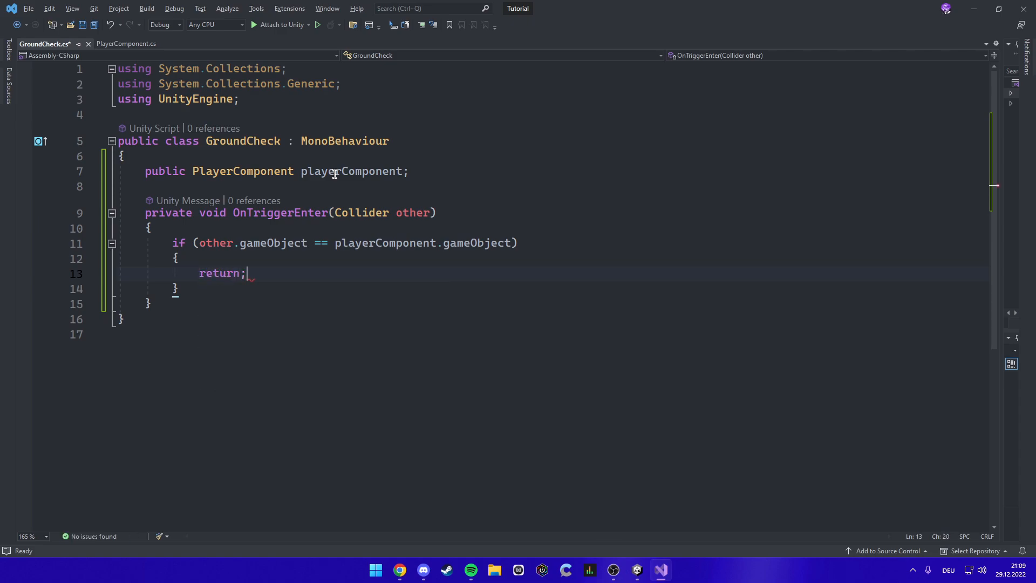
- Below the if block in OnTriggerEnter, add the call playerComponent.GroundSwitch(true);
key(Down)
key(Return)
key(Return)
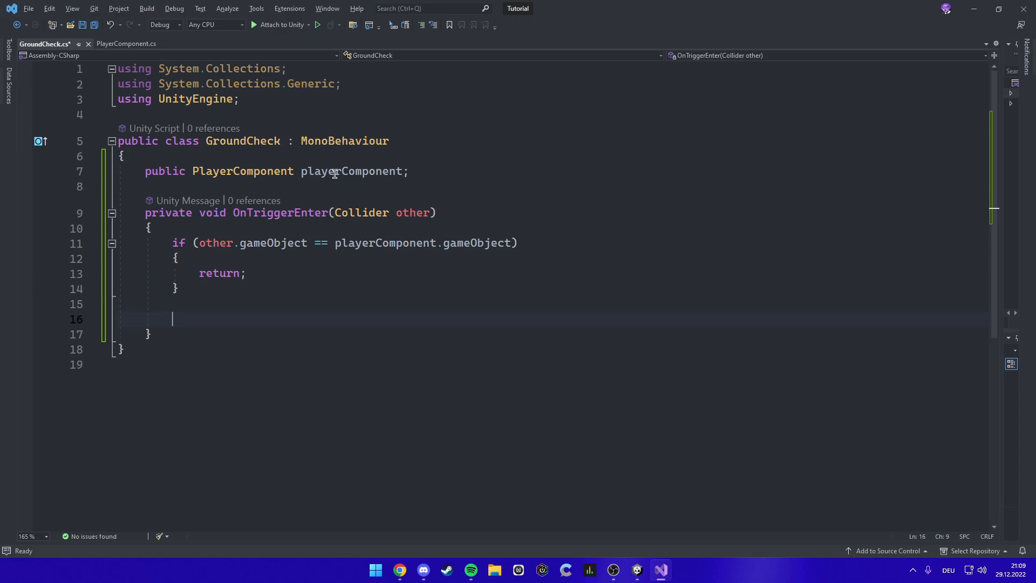
text(play)
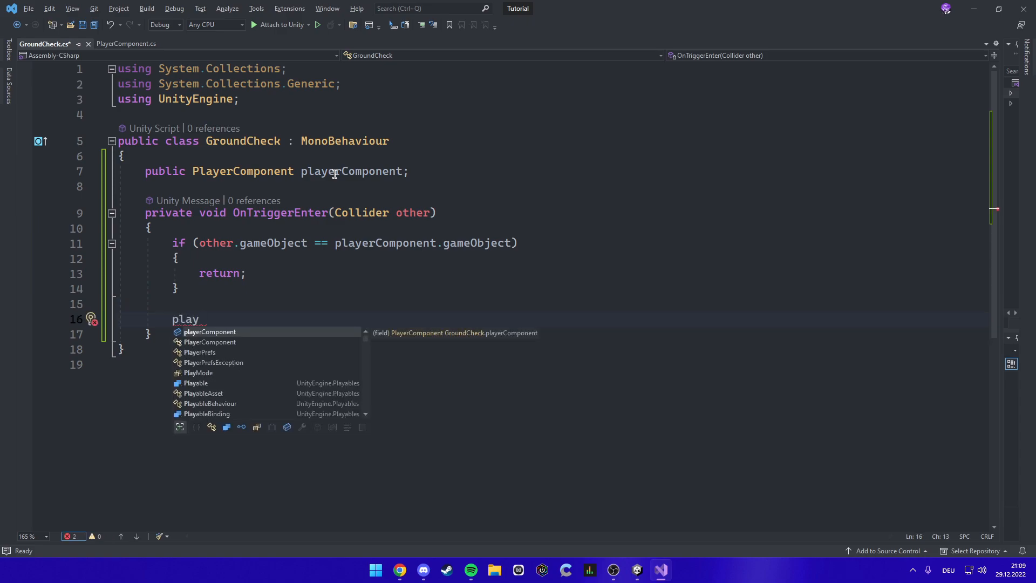
text(erComponent.GroundSwitch(true);)
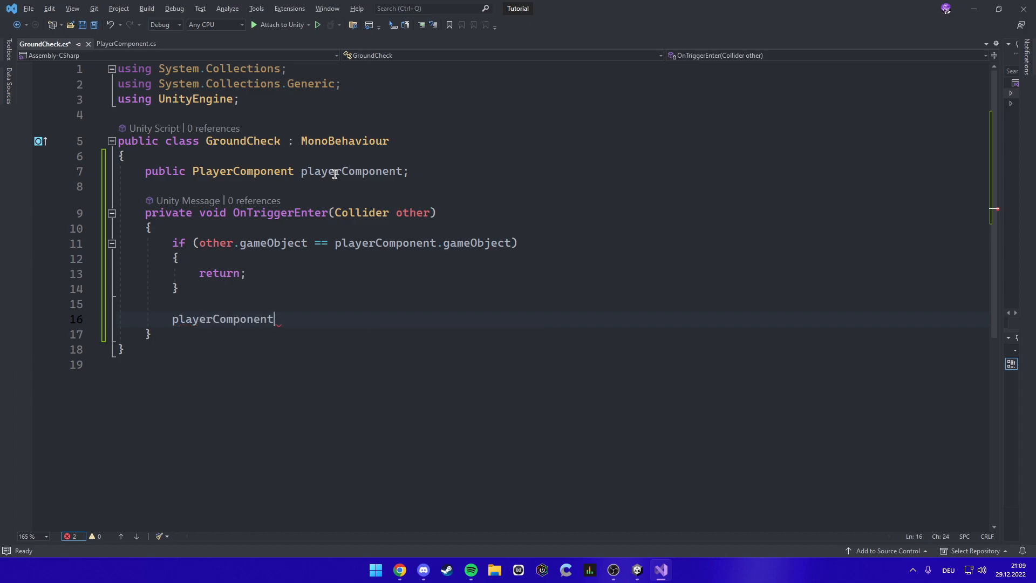
- Add an OnTriggerStay method below OnTriggerEnter and copy the body of OnTriggerEnter into it
click(202, 336)
key(Return)
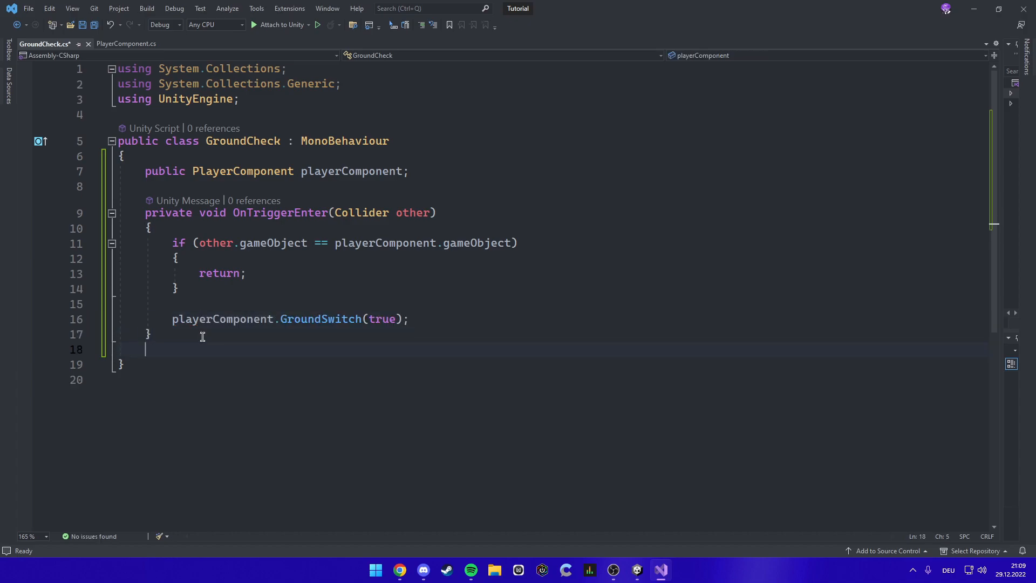
key(Return)
text(ontri)
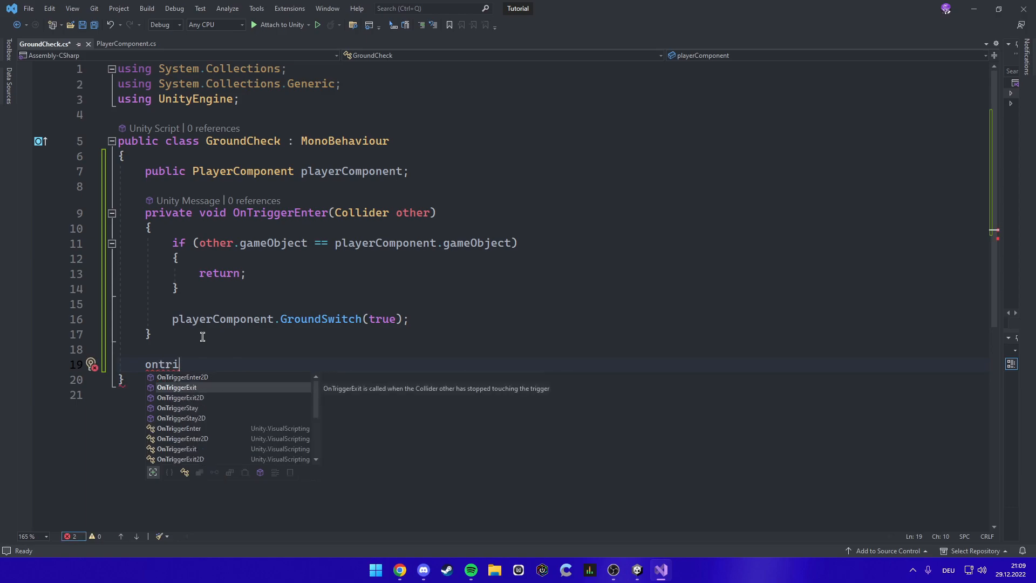
text(st)
key(Return)
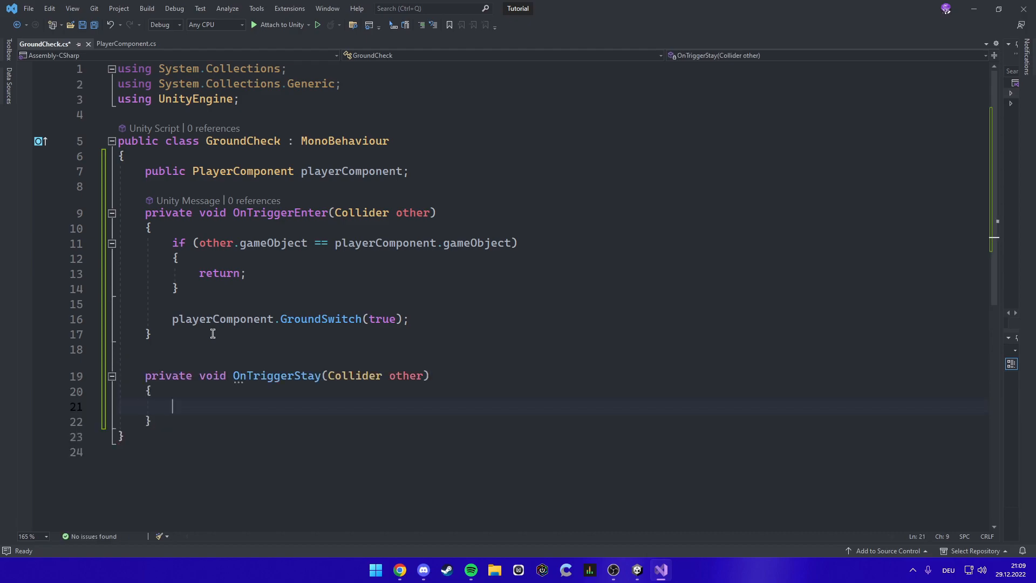
drag(424, 319, 112, 247)
key(ctrl+c)
click(208, 406)
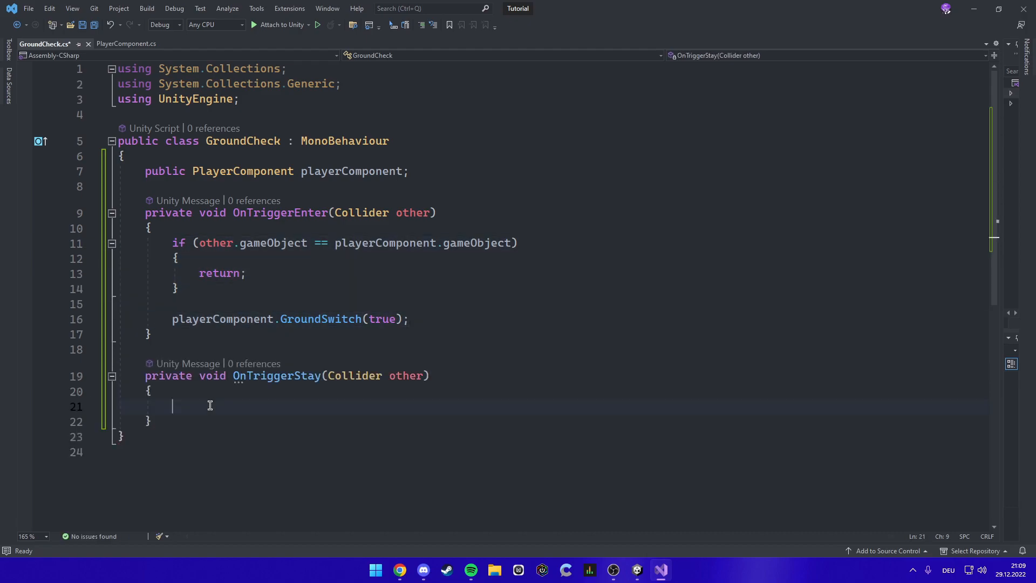
key(ctrl+v)
- Add an OnTriggerExit method below OnTriggerStay with the same copied body, and save the GroundCheck script
click(169, 402)
key(Return)
key(Return)
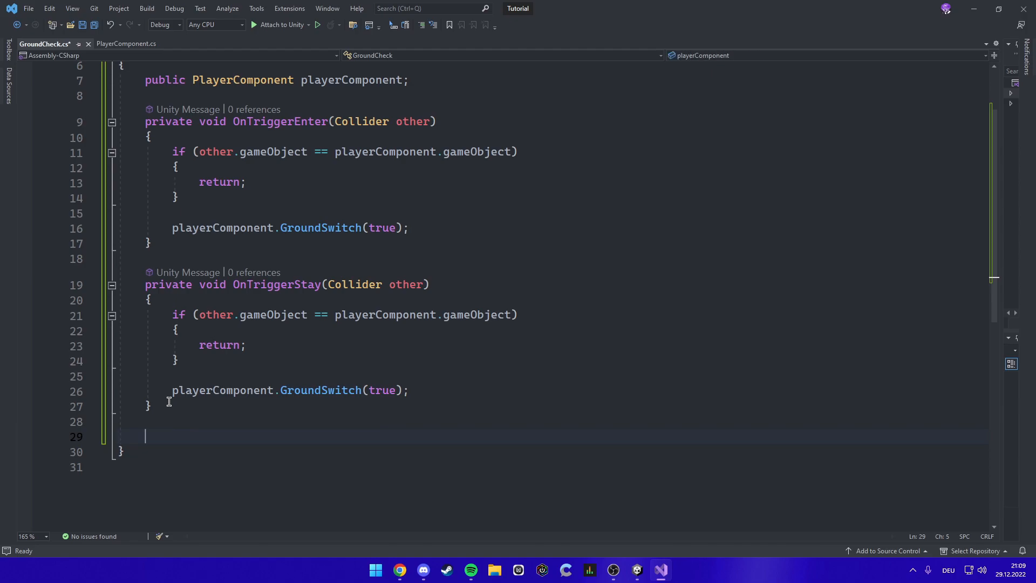
text(ontri)
key(Down)
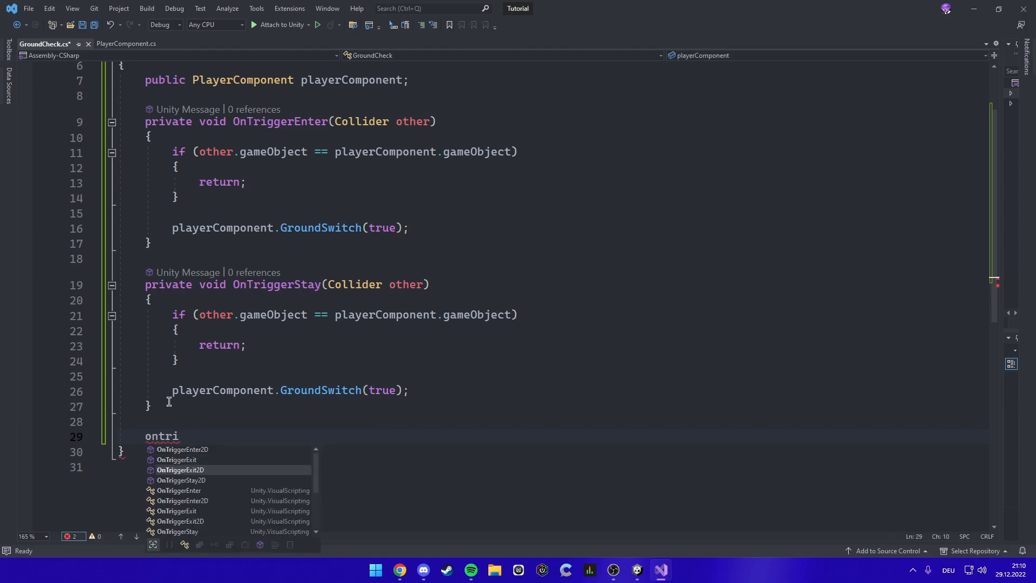
key(Tab)
key(ctrl+v)
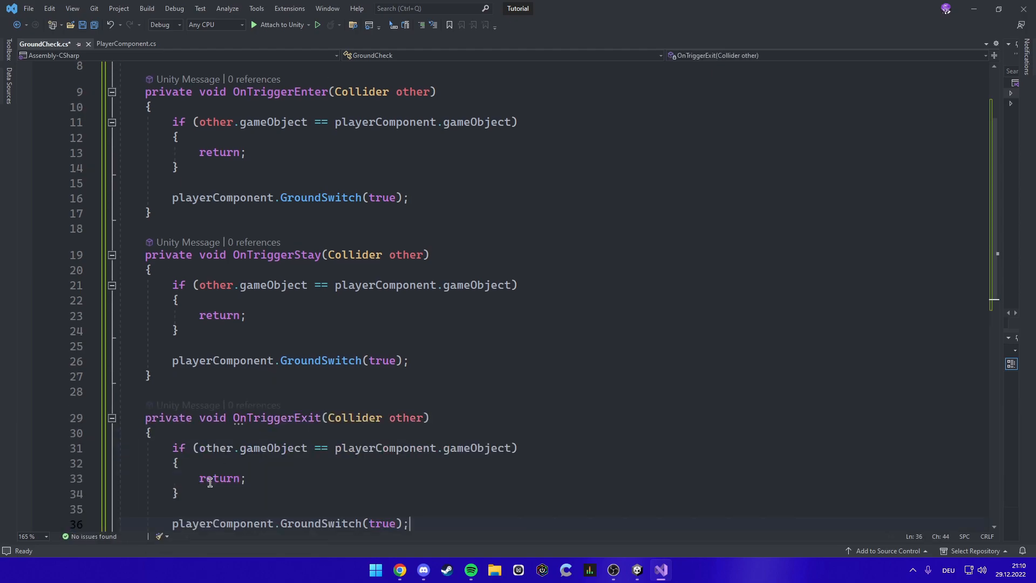
scroll(210, 474, down, 4)
key(ctrl+s)
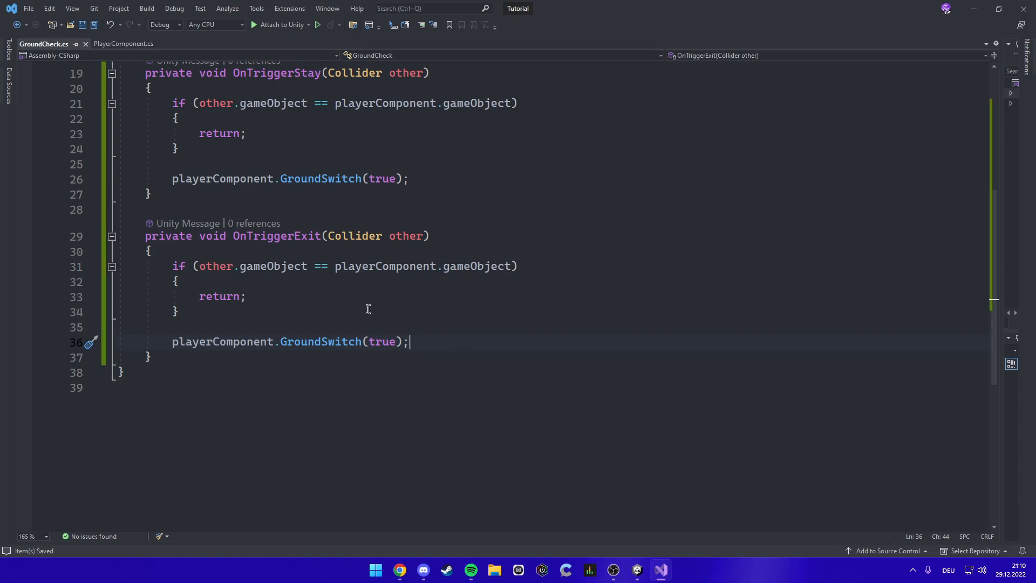
- Switch to Unity and assign Cylinder as the Player Component of the Ground Check script
click(638, 570)
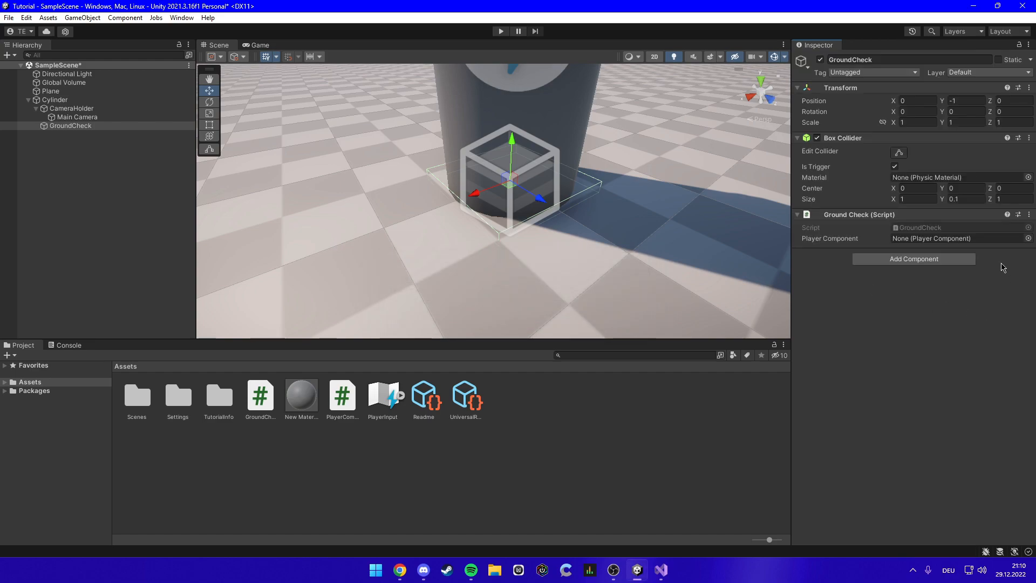
click(1028, 238)
double_click(506, 224)
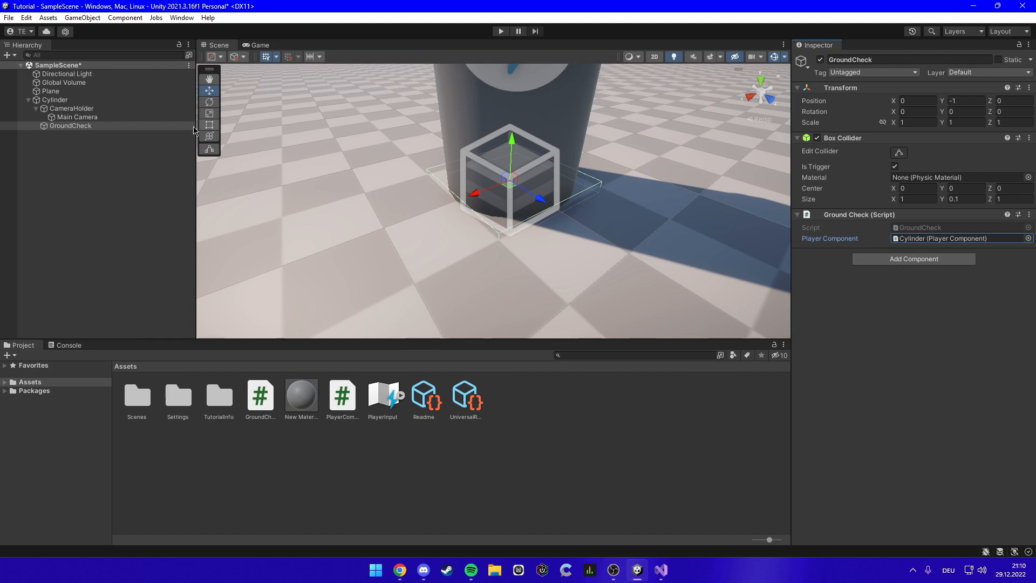
- Open the PlayerInput actions asset and add a new action named Jump to the Player action map
click(60, 99)
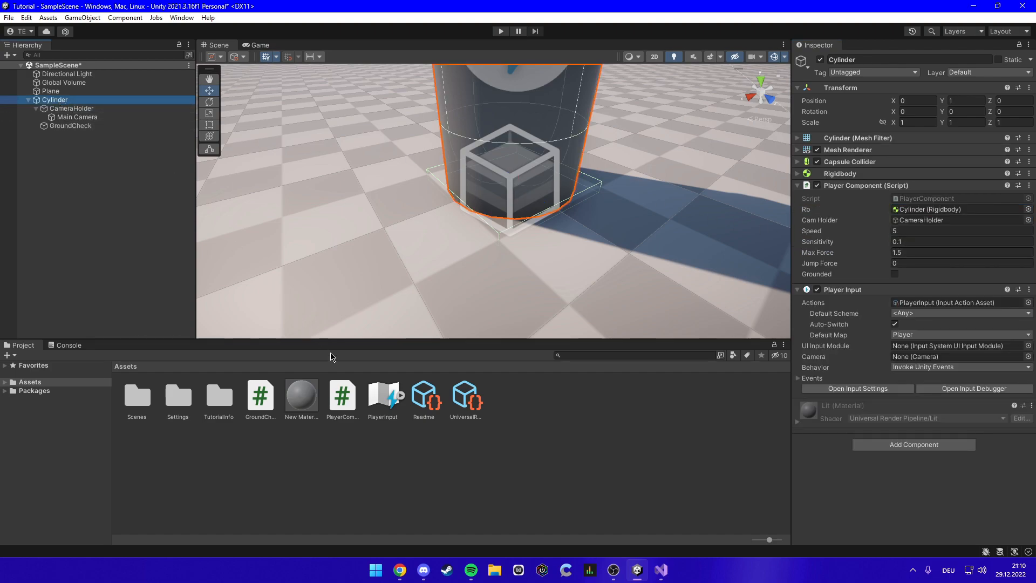
double_click(380, 398)
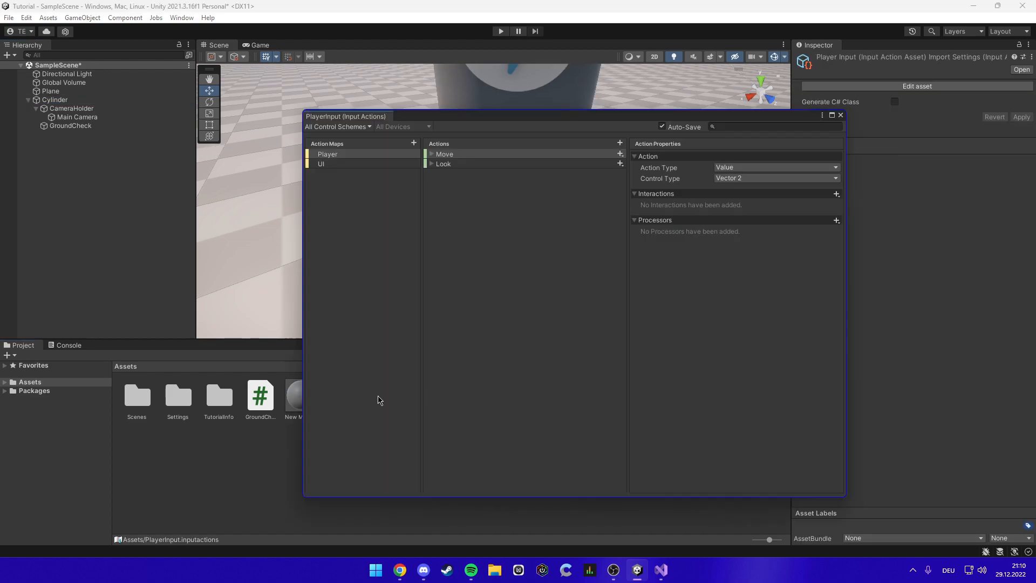
click(620, 144)
text(Jump)
key(Return)
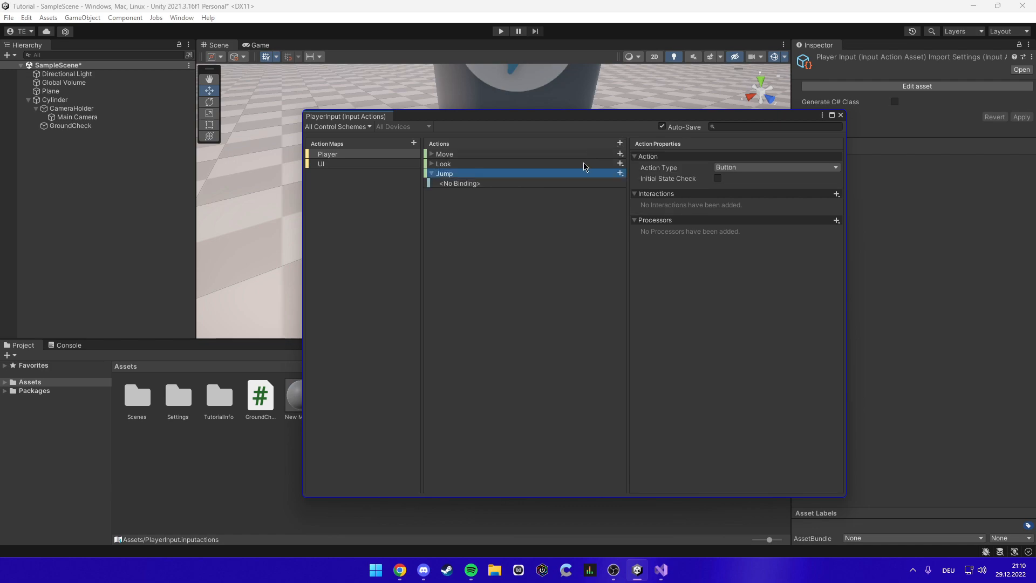
- Bind the Jump action to Space [Keyboard] and enable the binding for the Keyboard&Mouse control scheme
click(575, 184)
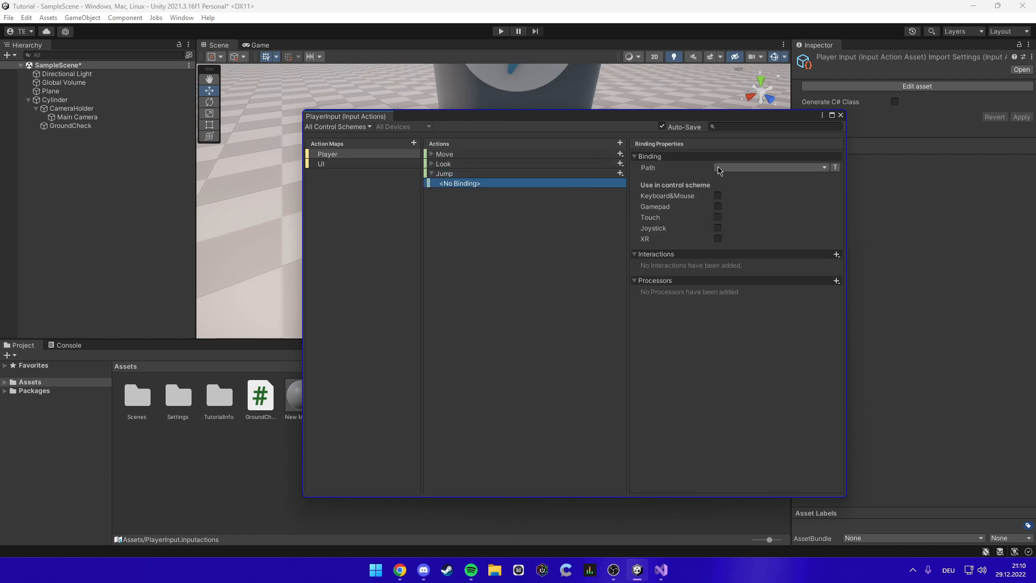
click(735, 168)
click(728, 179)
key(space)
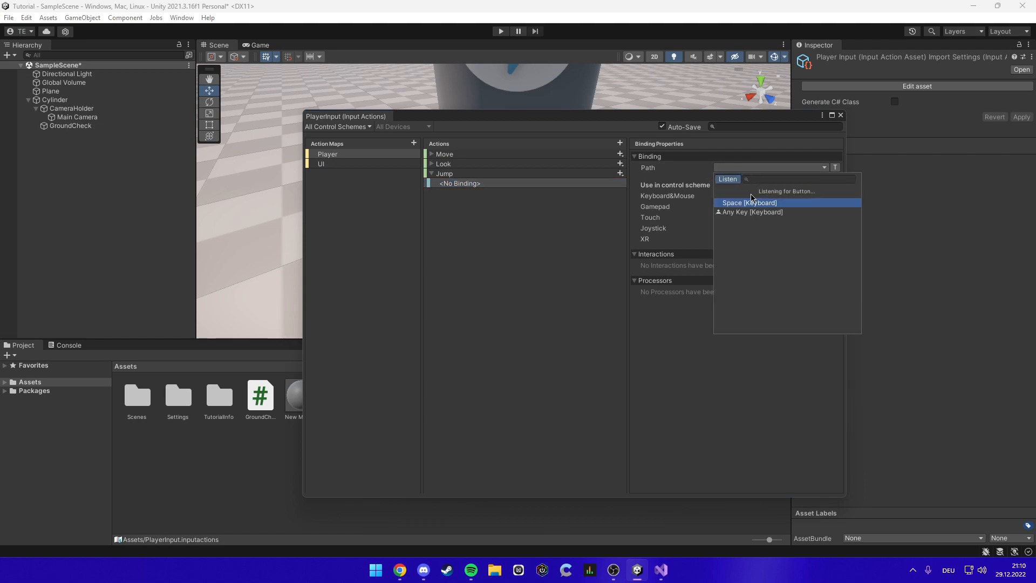
click(749, 204)
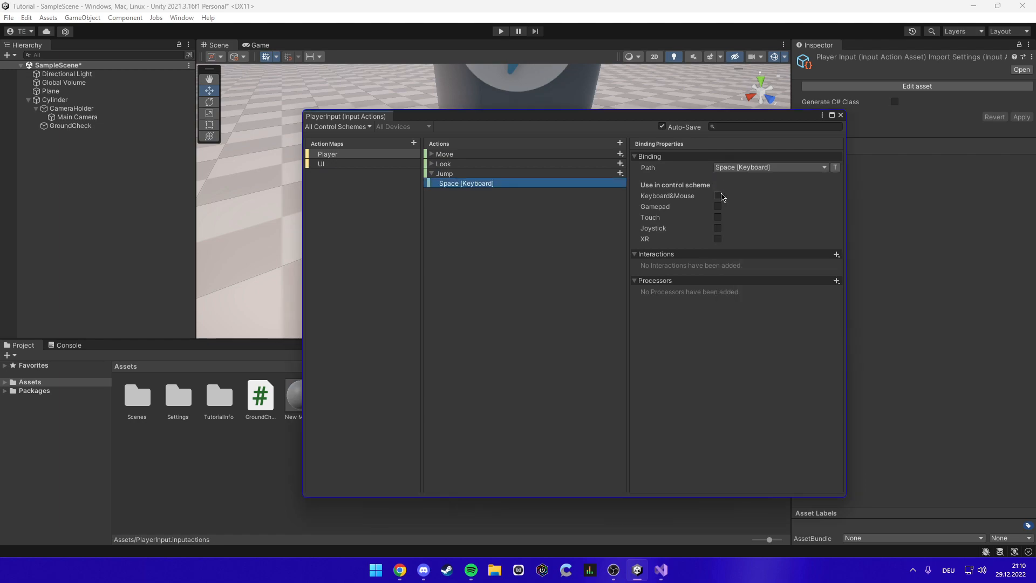
click(718, 196)
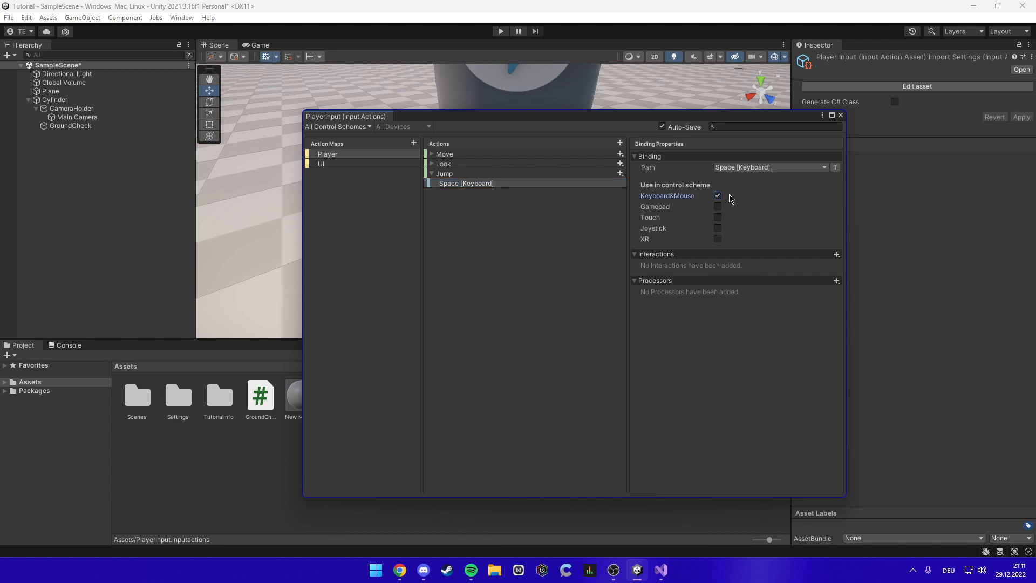
click(620, 173)
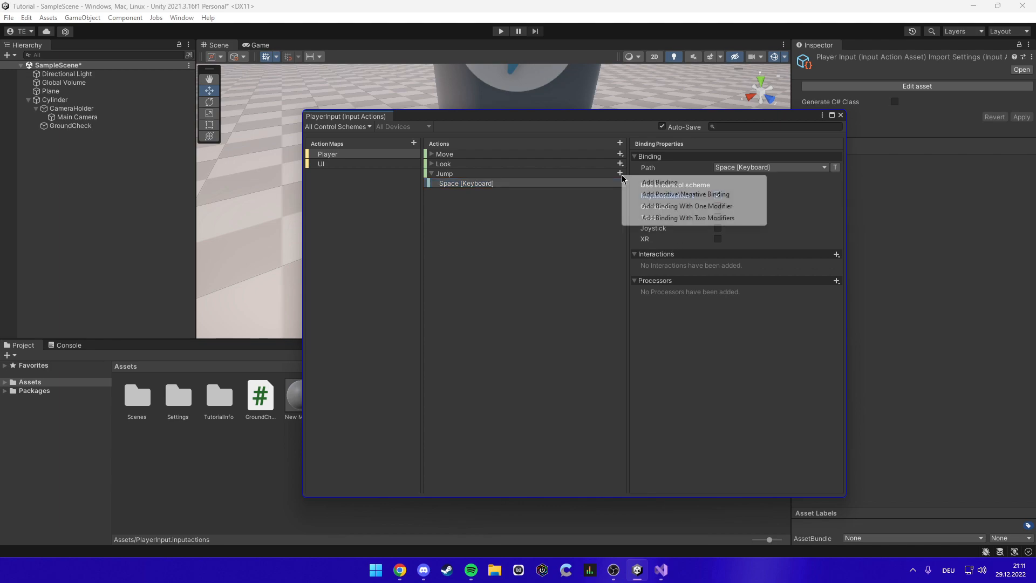
click(658, 182)
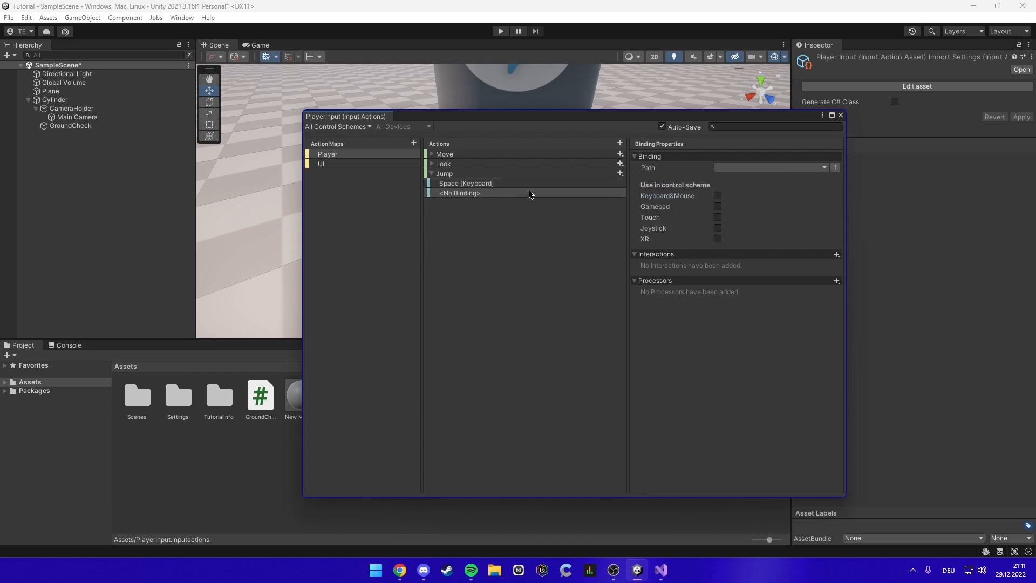
click(732, 169)
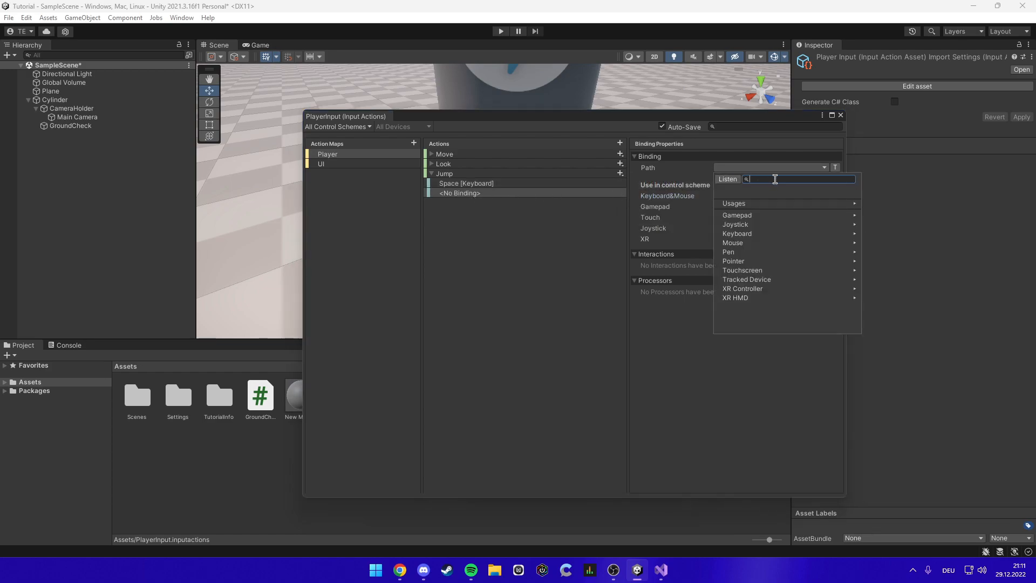
click(741, 216)
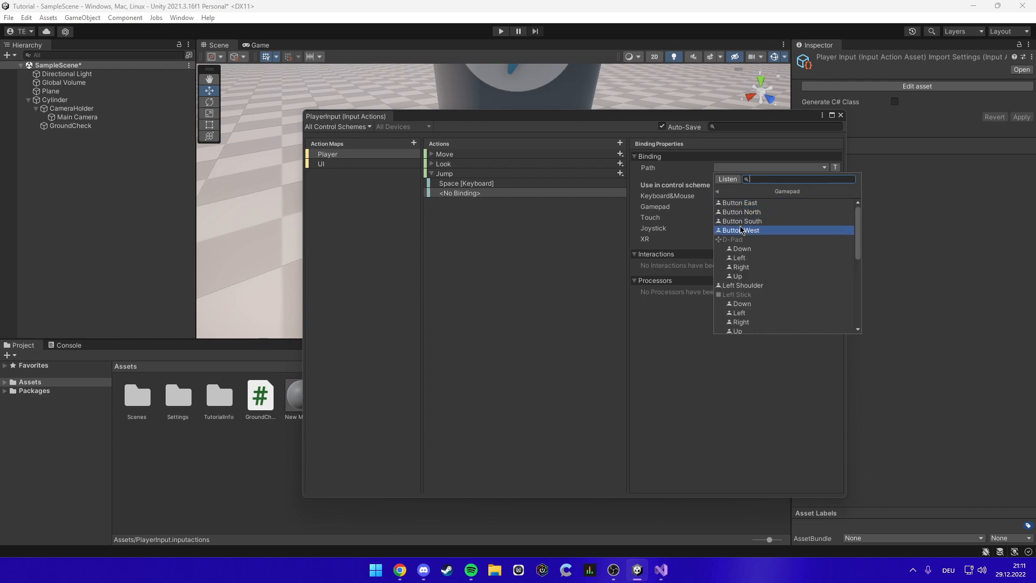
scroll(774, 171, down, 1)
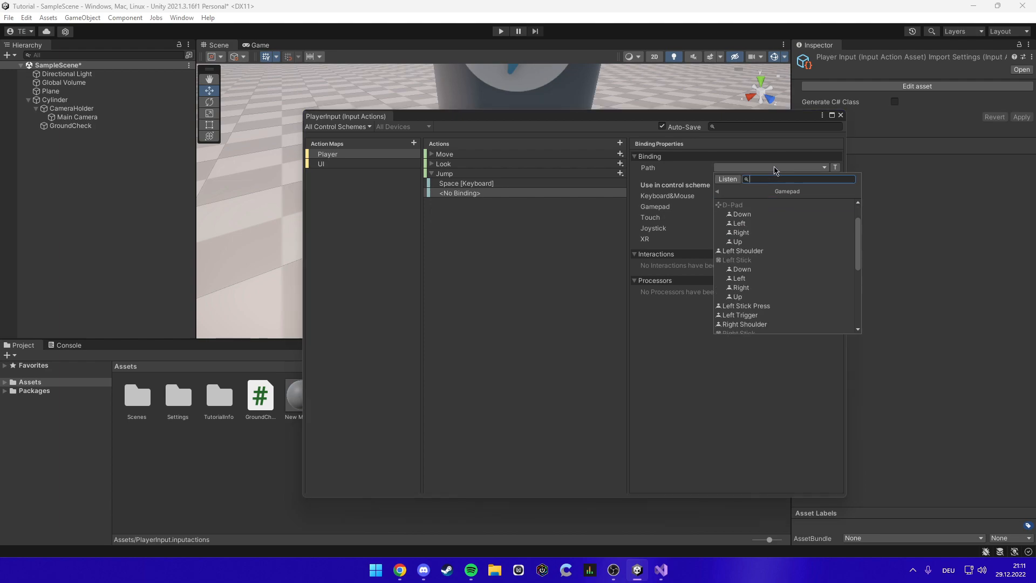
click(705, 171)
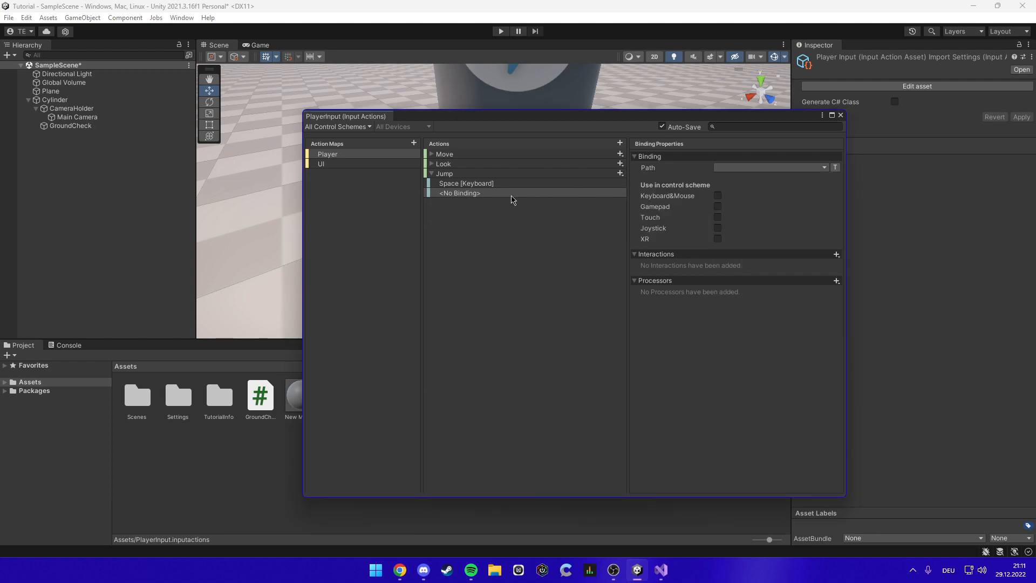
key(Delete)
- Close the PlayerInput actions editor and select the Cylinder object in the scene
click(488, 183)
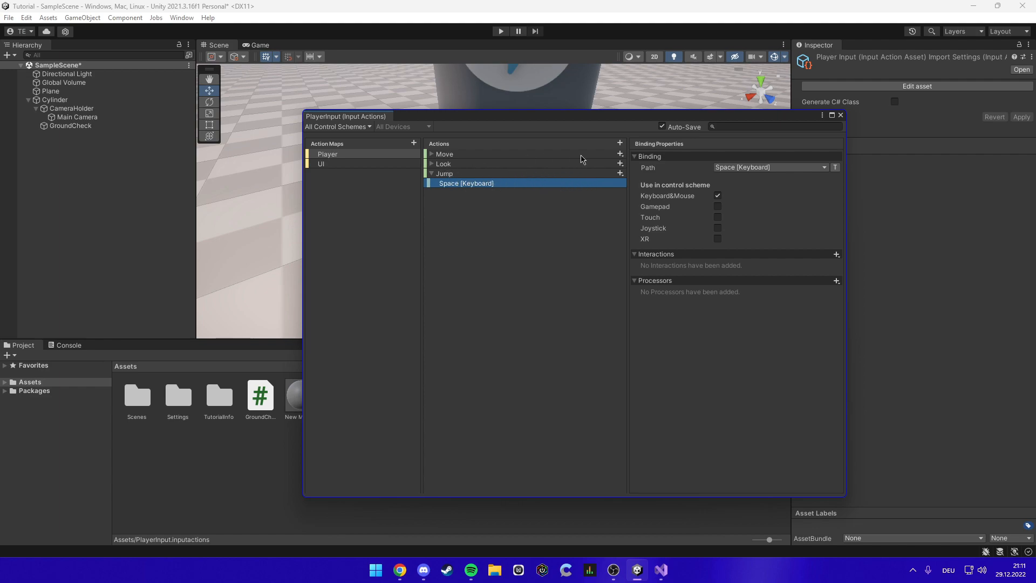
click(841, 116)
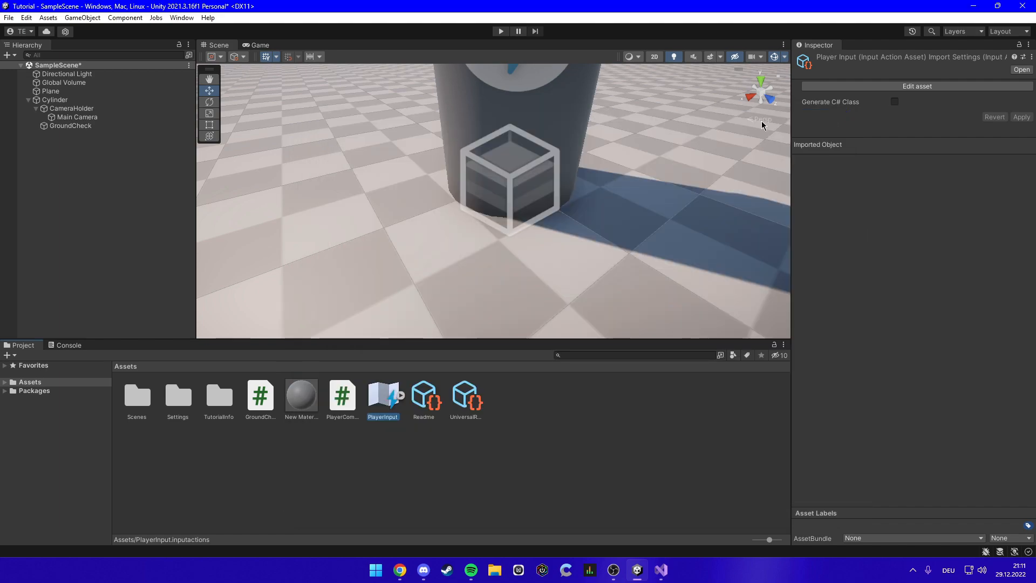
click(73, 101)
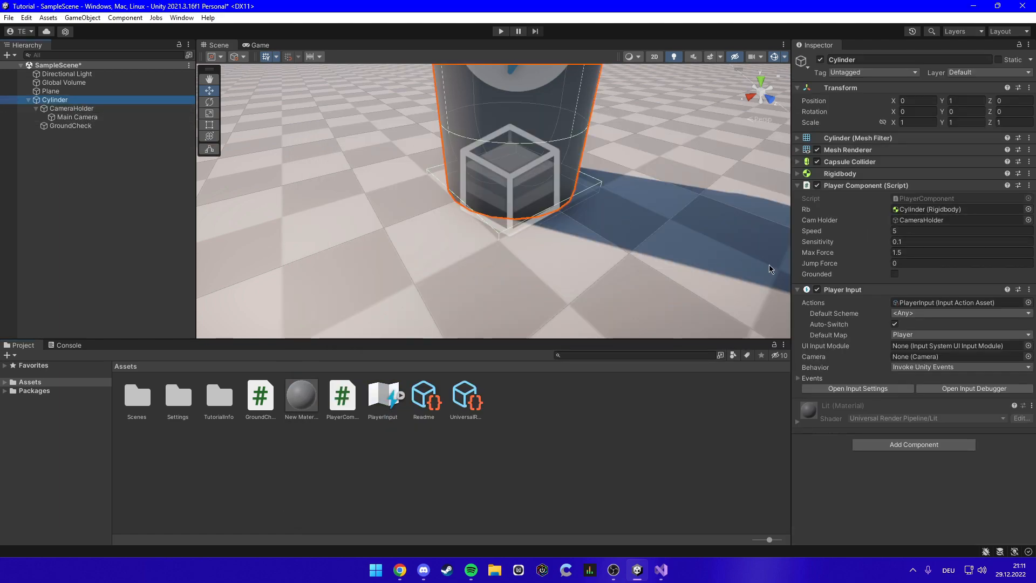
- Add a Jump event callback to the Cylinder's Player Input that calls PlayerComponent.OnJump on the Cylinder's Player Component
click(798, 378)
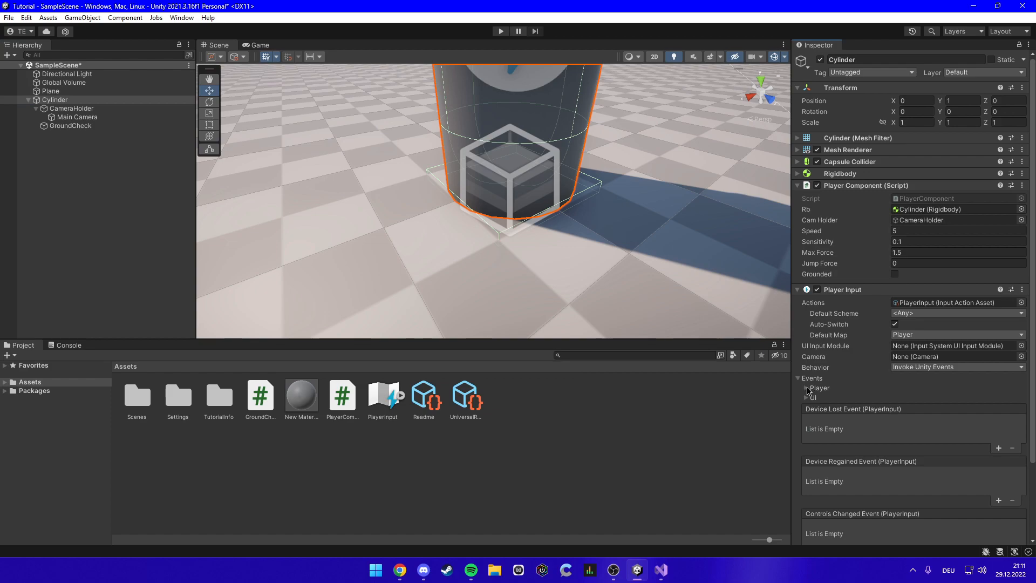
click(807, 388)
scroll(861, 363, down, 5)
click(1001, 404)
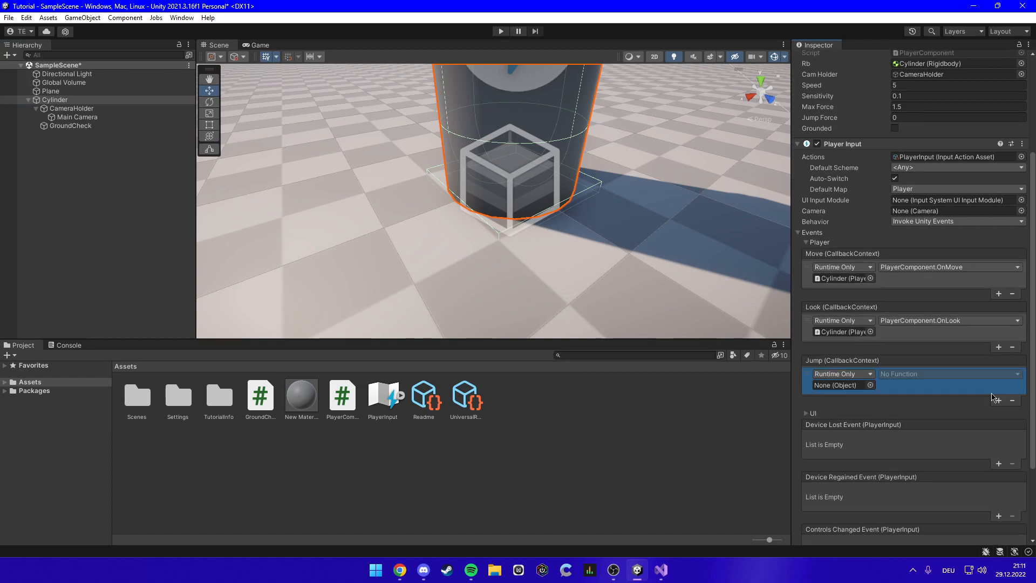
scroll(875, 248, up, 4)
drag(853, 156, 841, 502)
click(899, 491)
mouse_move(917, 476)
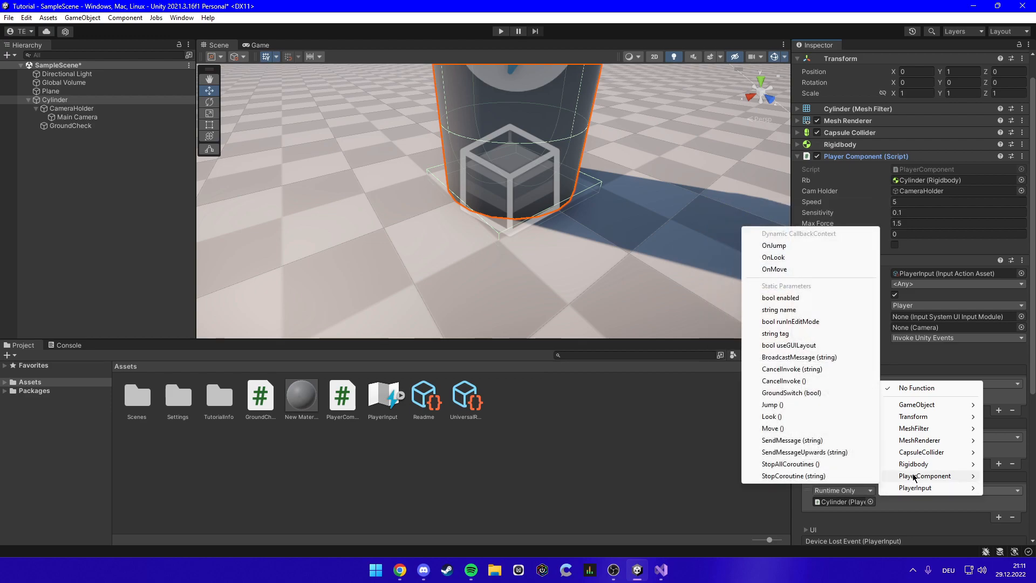
click(774, 246)
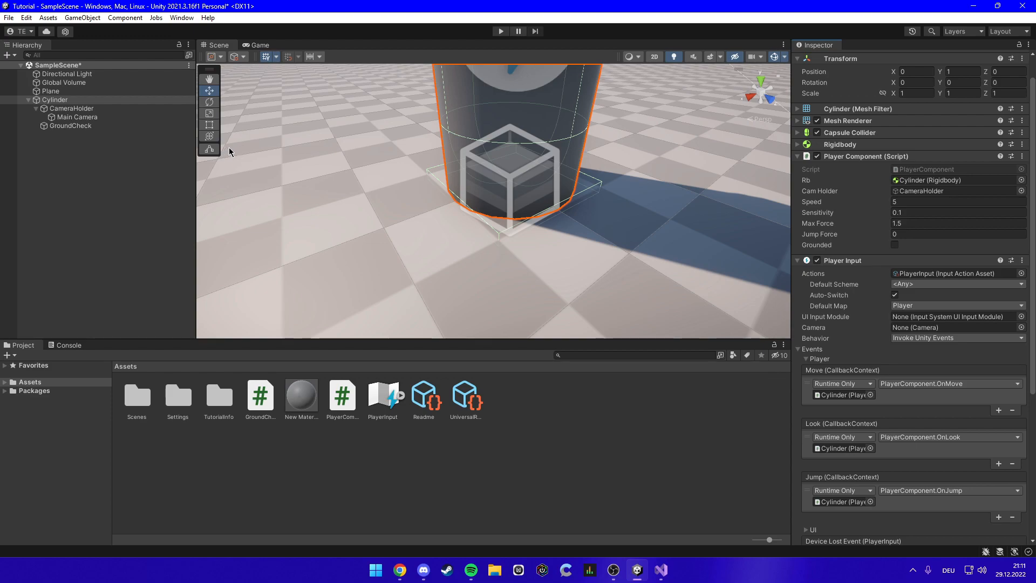
- Set the Player Component's Jump Force to 5 and Max Force to 10
click(905, 231)
click(906, 227)
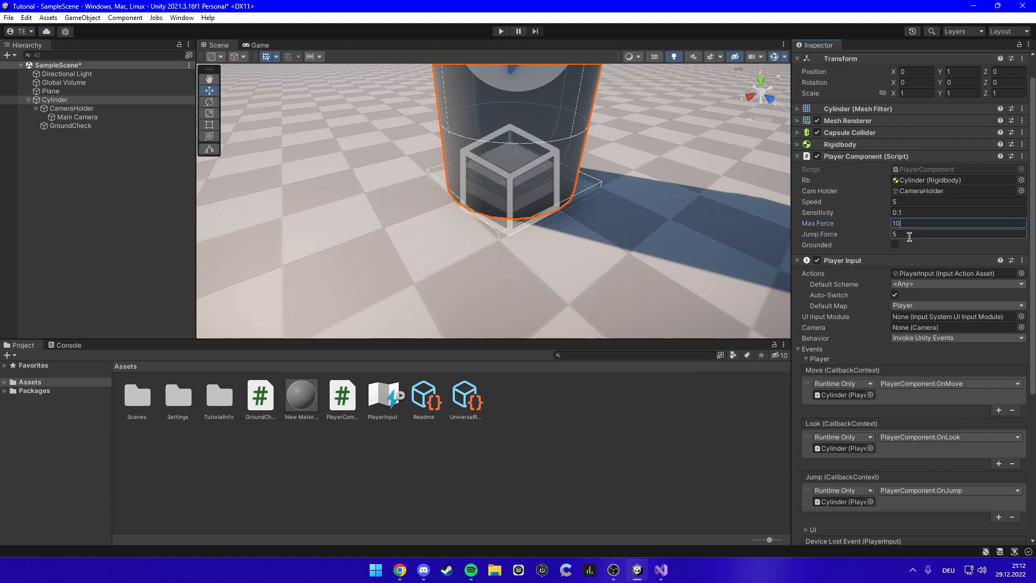
- Run the scene in play mode, test walking, looking and repeated jumping, and stop play mode
click(500, 32)
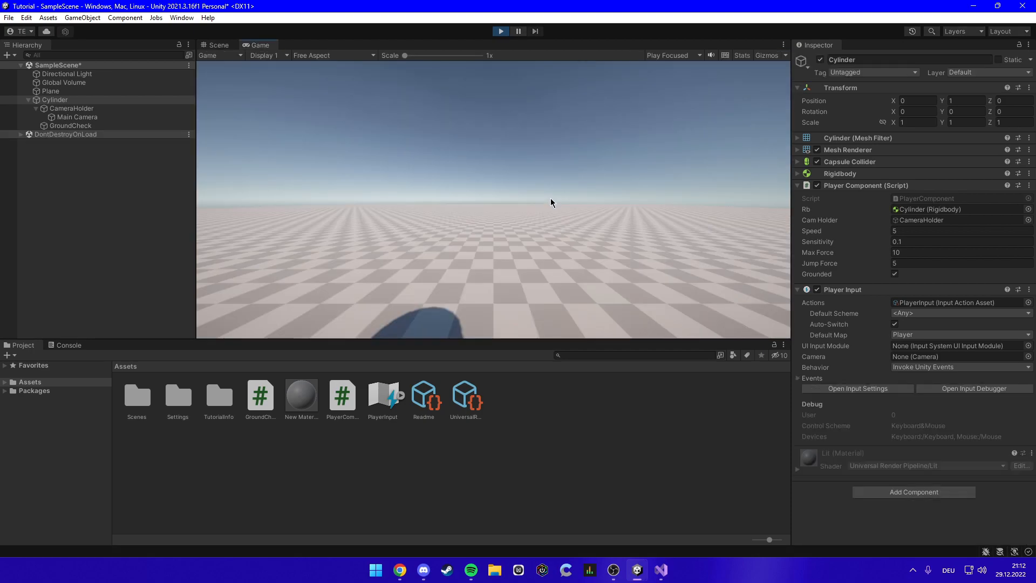
key(w)
key(a)
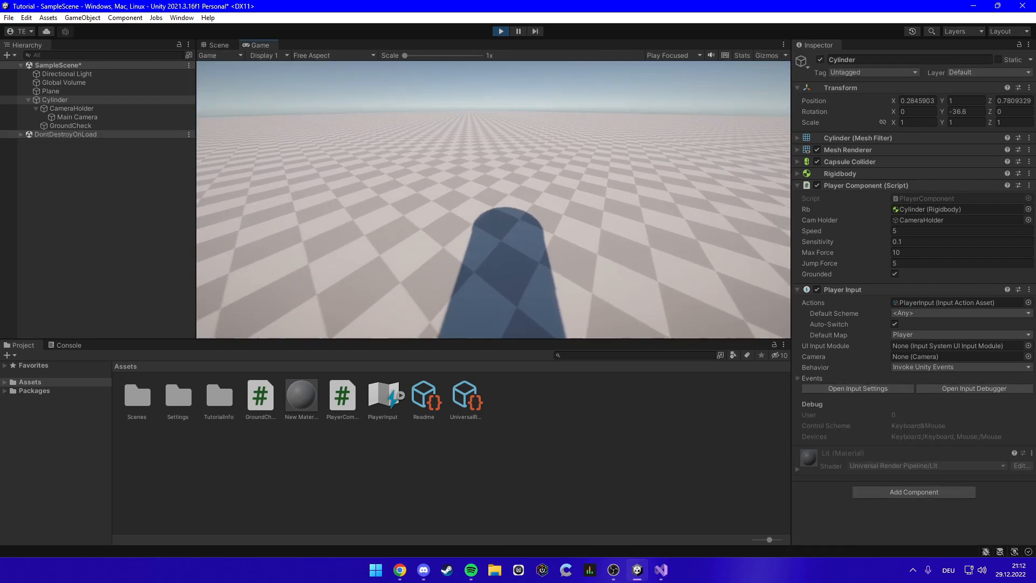
key(d)
key(space)
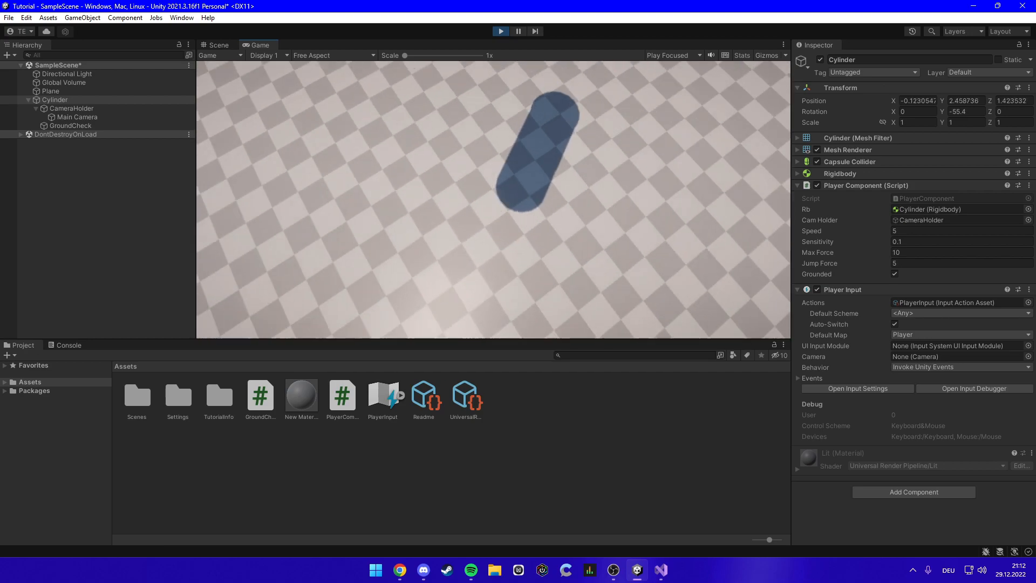
key(space)
key(space)
key(space)
key(space)
key(space)
key(space)
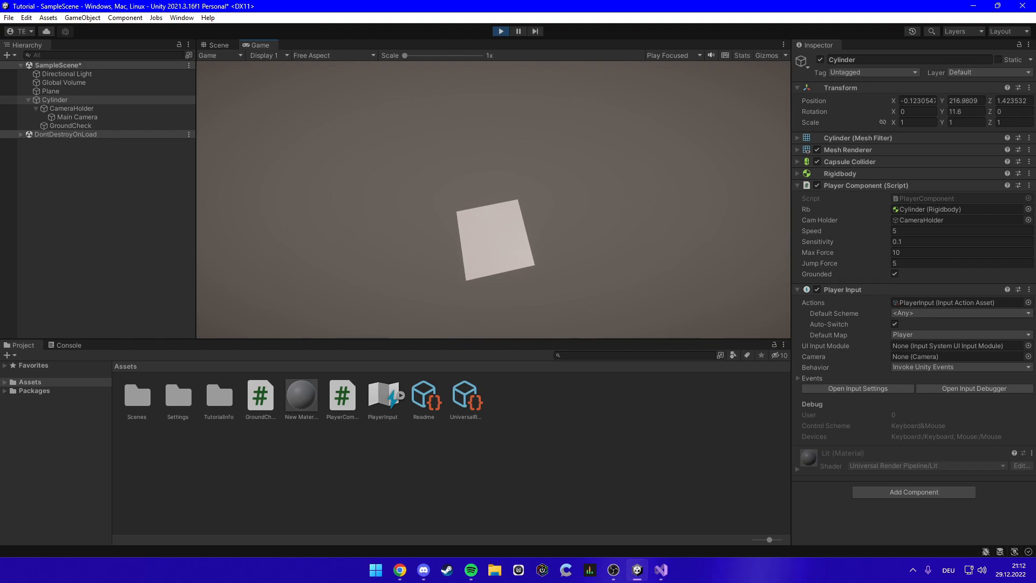
click(501, 32)
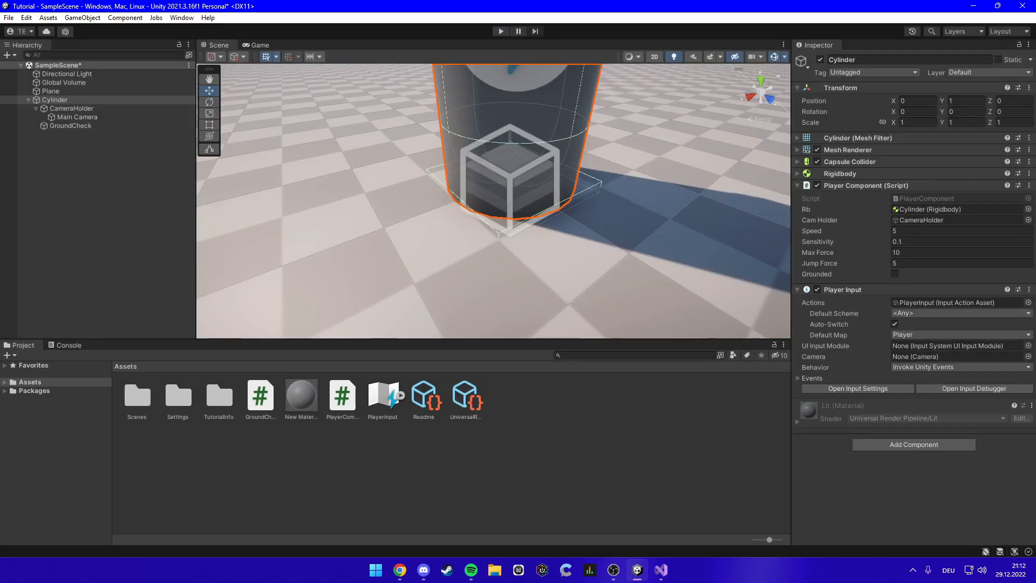
- Switch to Visual Studio, change the GroundSwitch argument in OnTriggerExit of GroundCheck.cs to false, and save the script
mouse_move(657, 573)
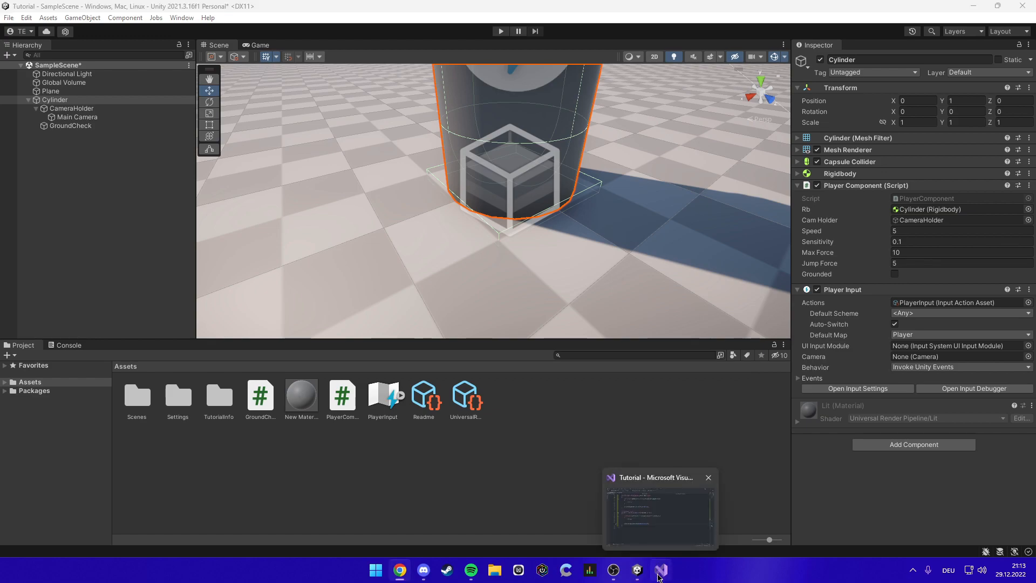
click(607, 510)
scroll(346, 275, up, 3)
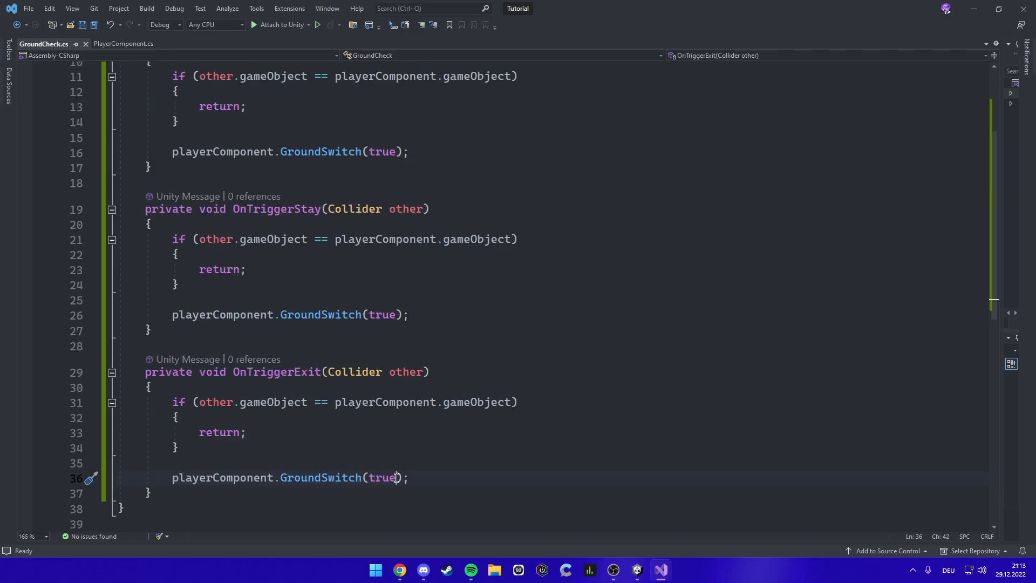
click(370, 479)
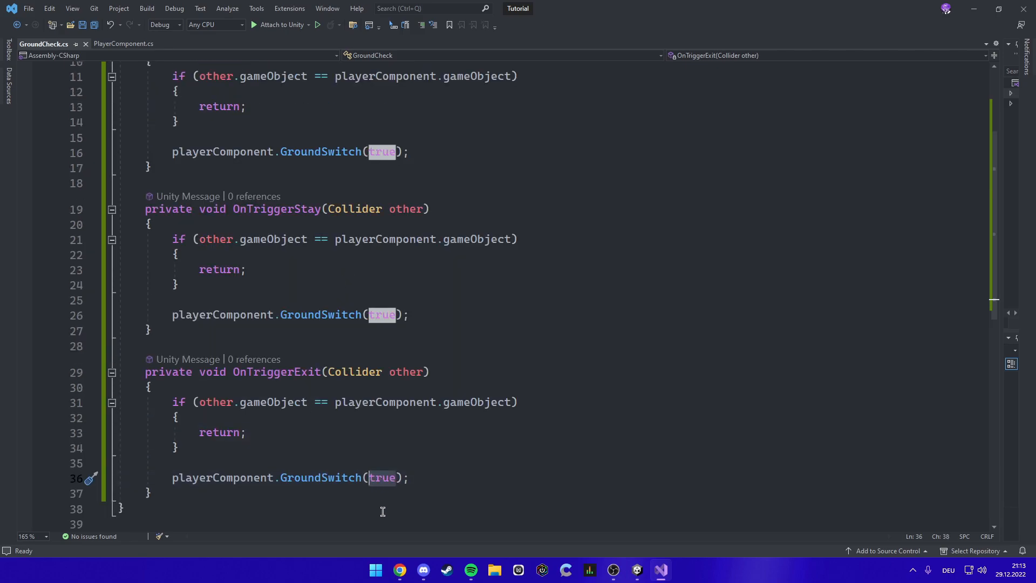
key(ctrl+Delete)
text(false)
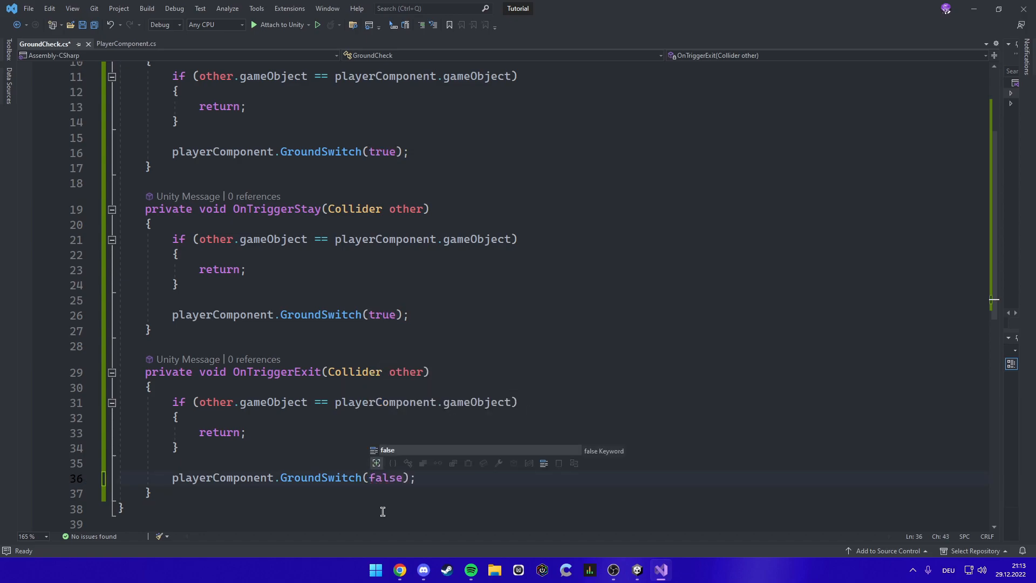
key(End)
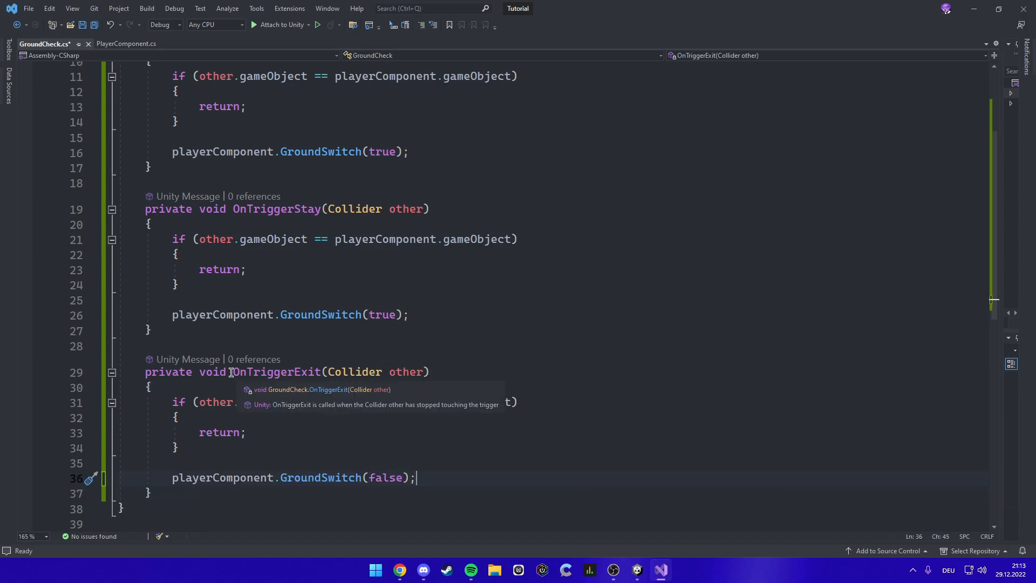
drag(450, 478, 342, 478)
click(468, 481)
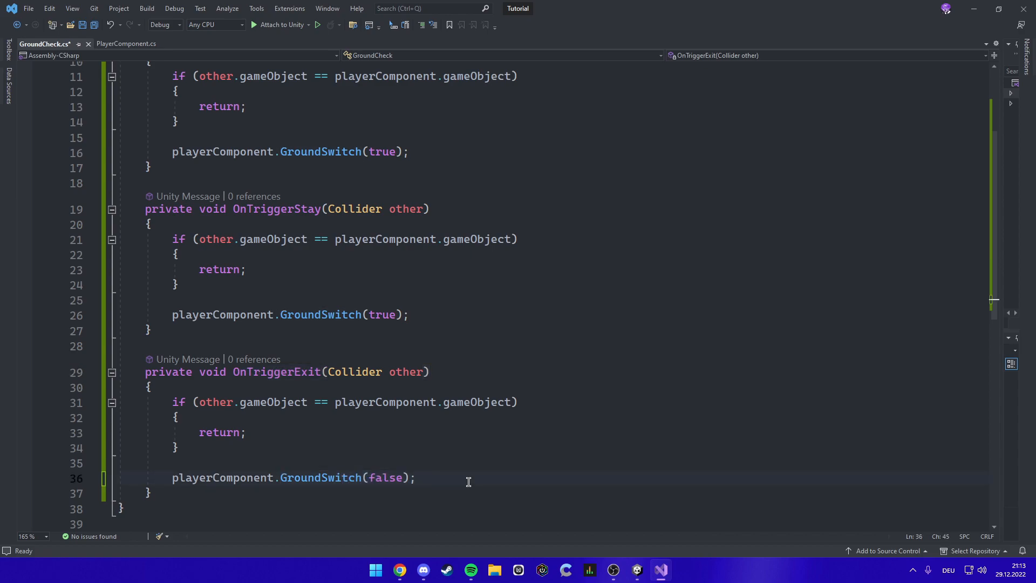
key(ctrl+s)
- Switch to Unity and test a jump in play mode with the updated ground check
click(637, 570)
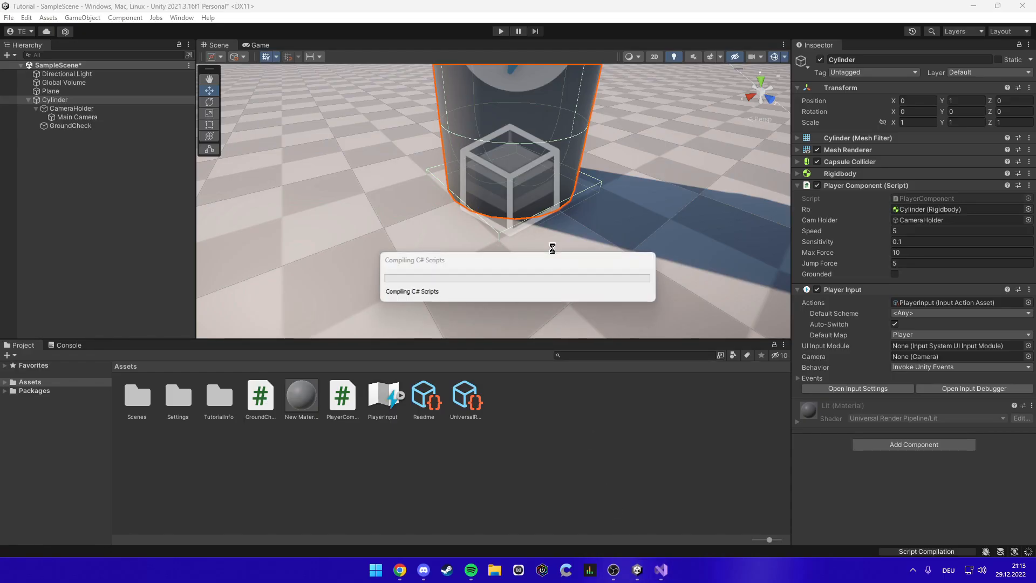
click(501, 31)
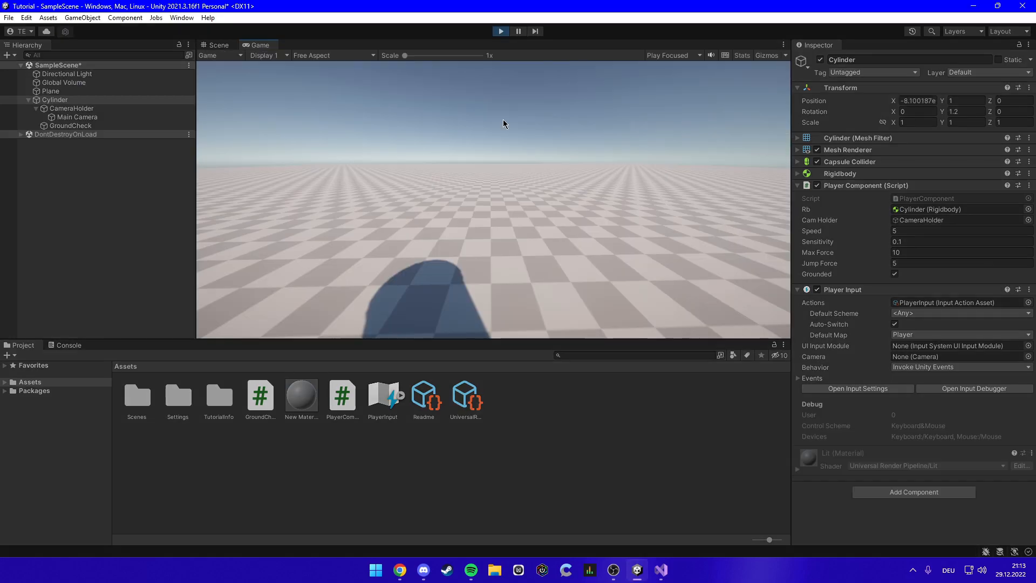
key(space)
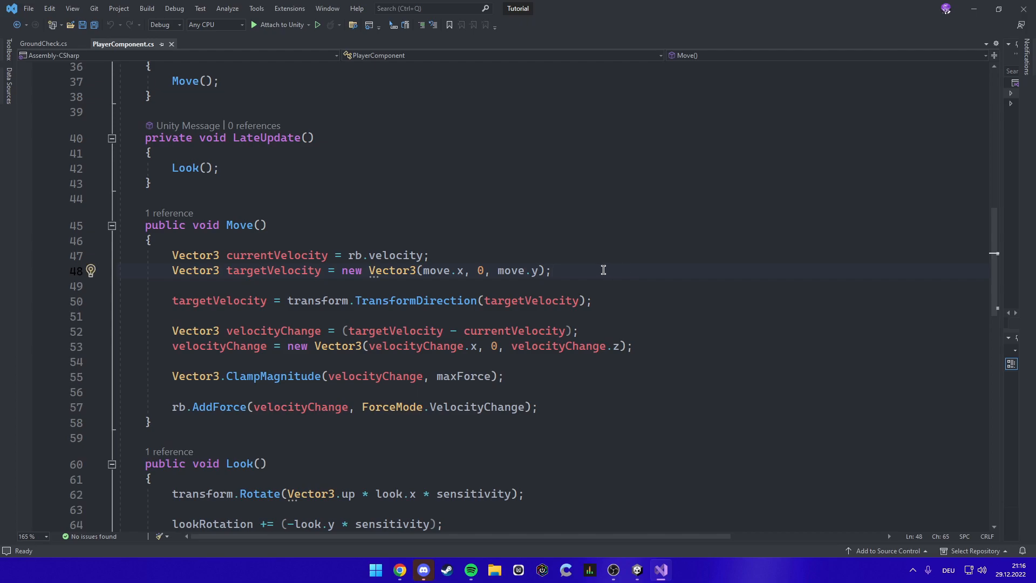
- Add the line "targetVelocity *= speed;" below the targetVelocity declaration in Move() of PlayerComponent.cs and save the script
key(Return)
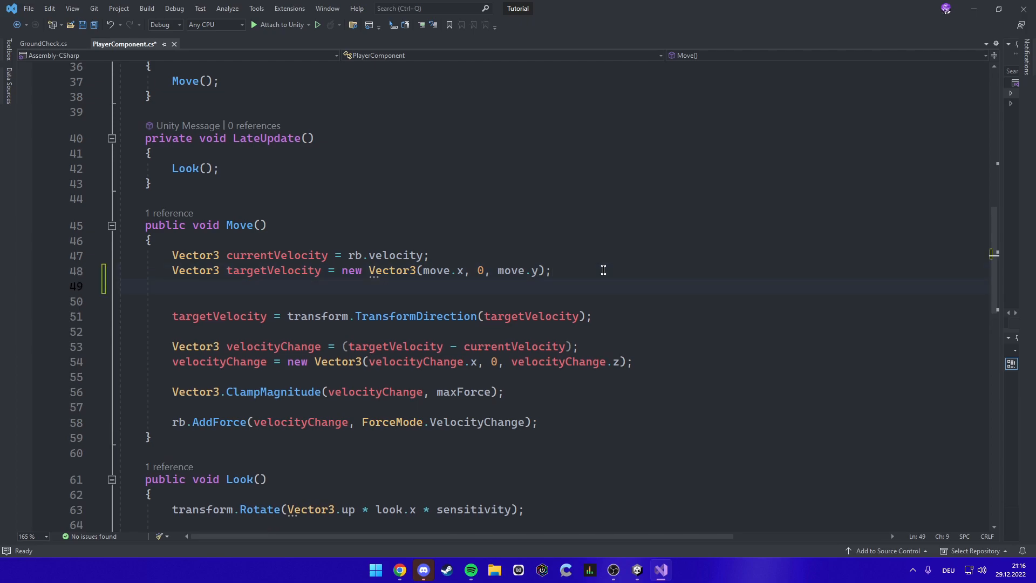
text(targetVelocity )
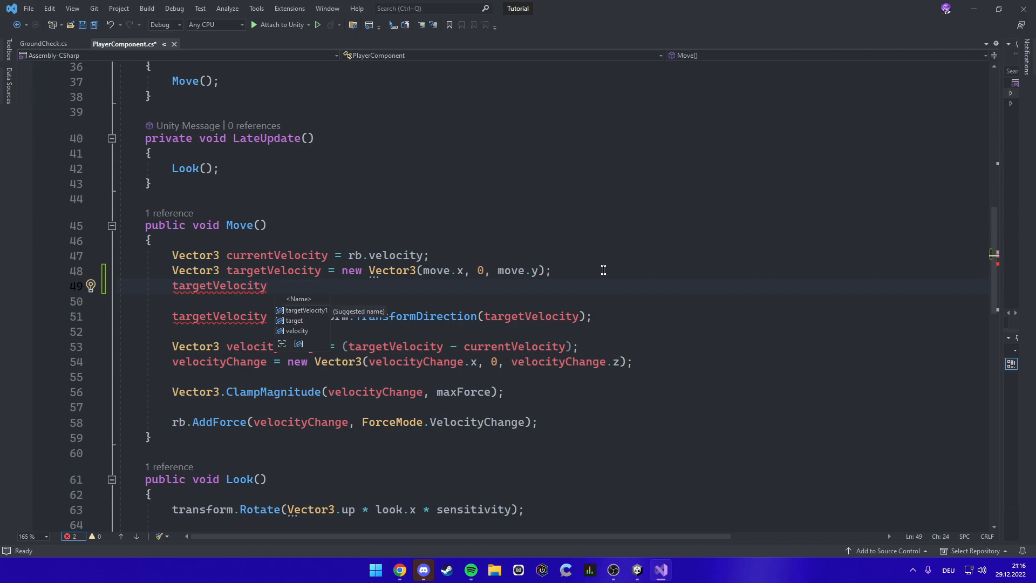
text(*= )
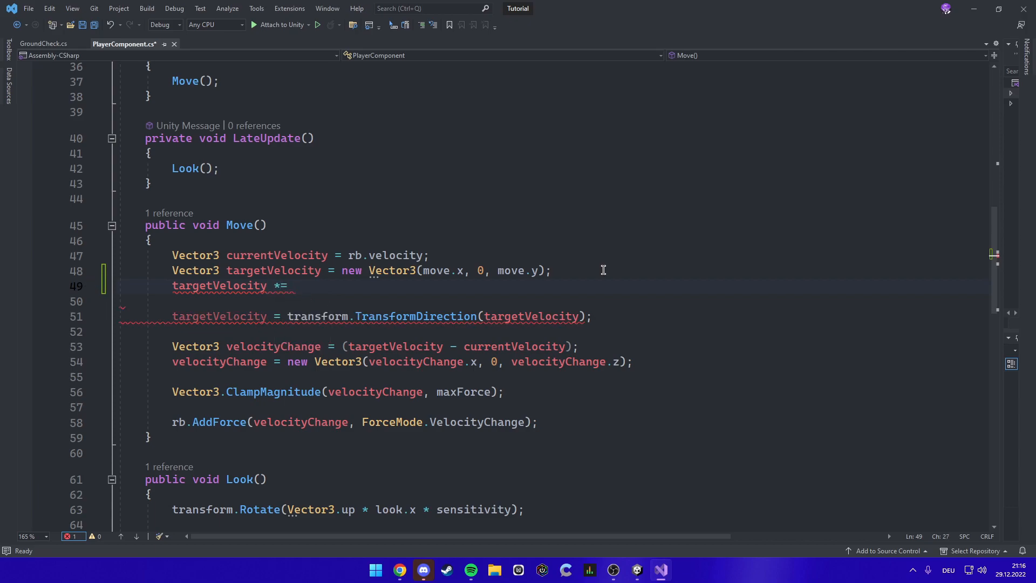
text(speed;)
key(ctrl+s)
- Switch to Unity, test movement in all four directions in play mode, and stop play mode
click(630, 571)
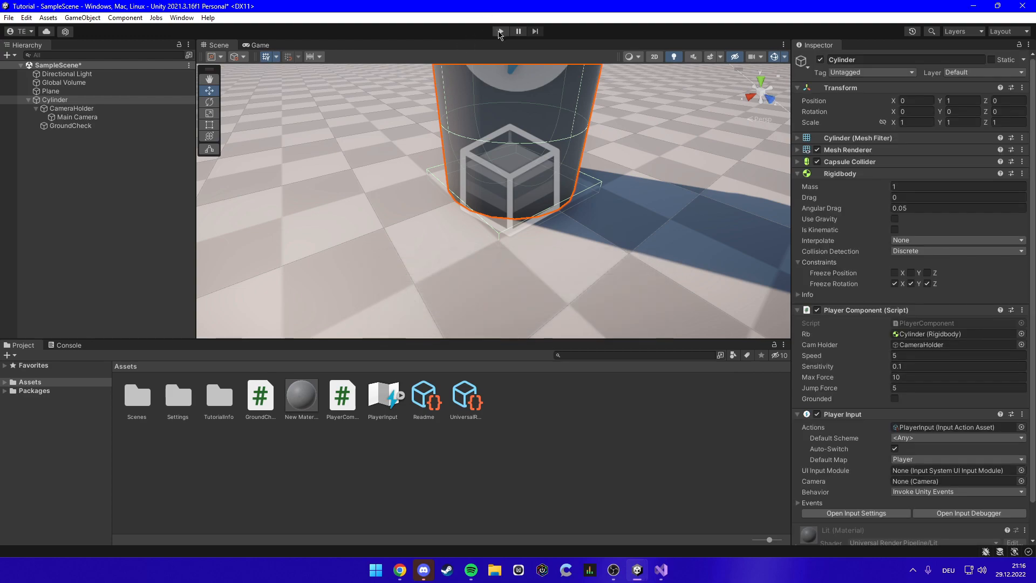
click(500, 32)
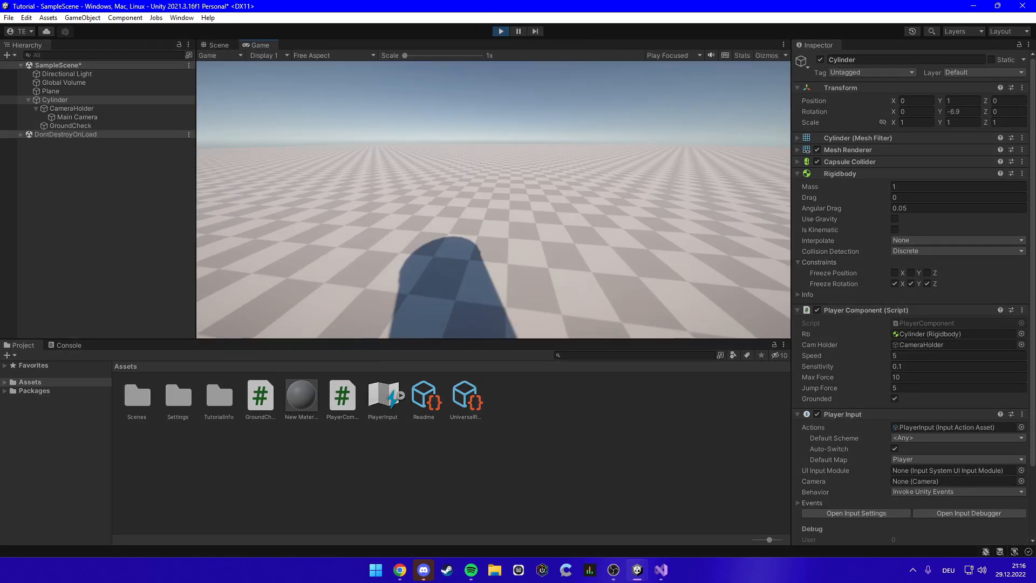
key(a)
key(d)
key(w)
key(w)
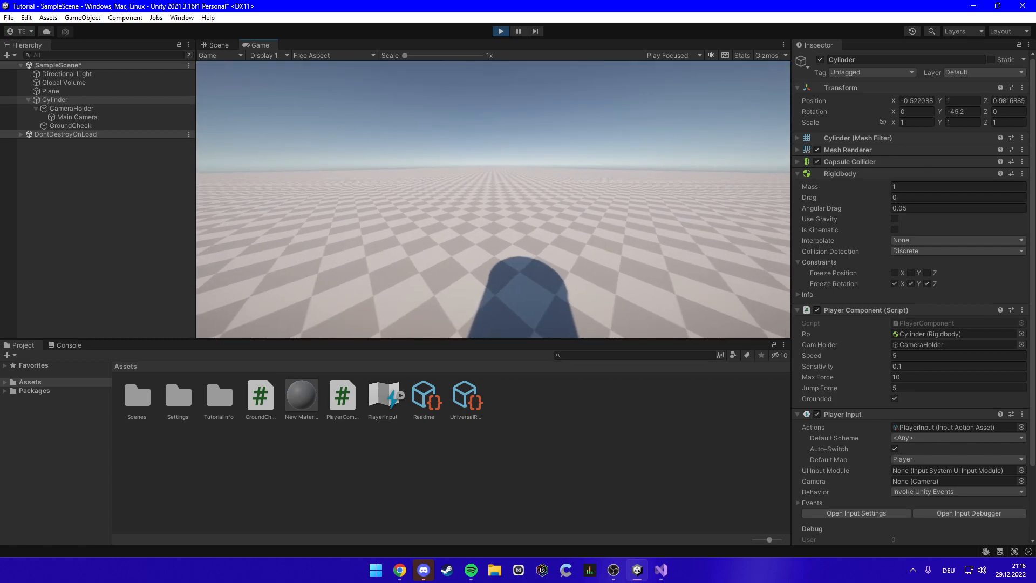
key(s)
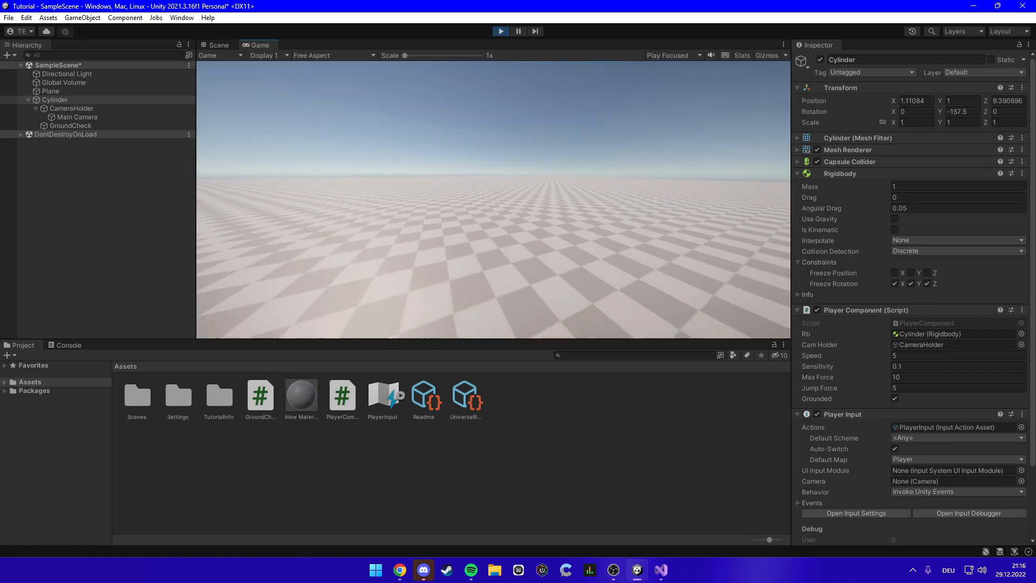
key(Escape)
click(500, 33)
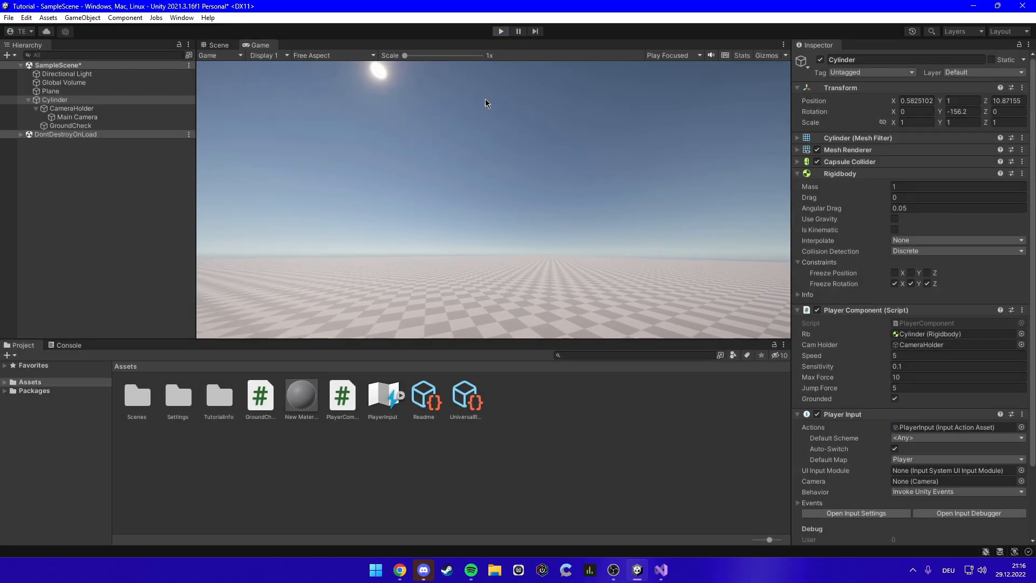
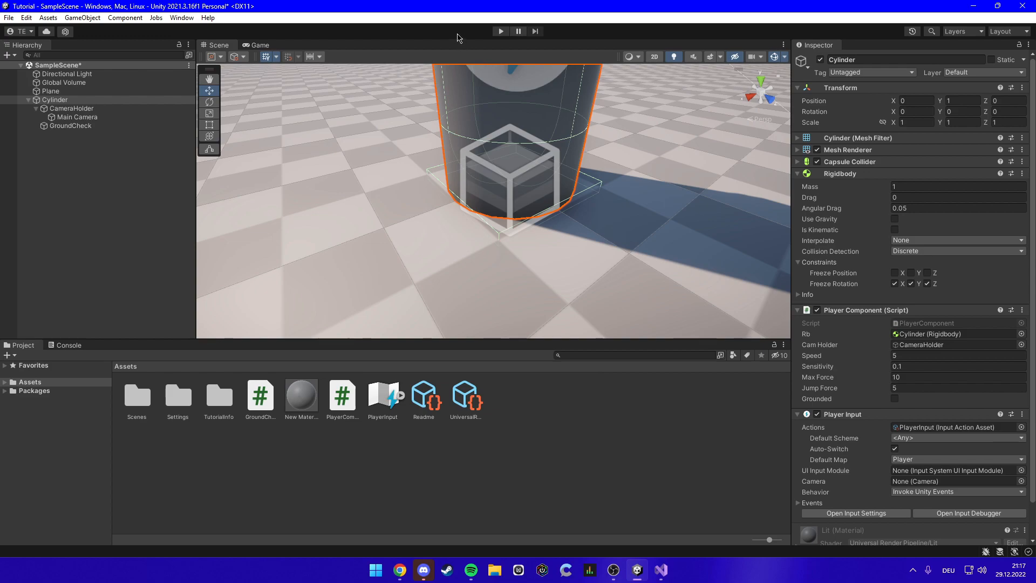
- Open the PlayerInput actions asset and add two actions named SprintStart and SprintEnd to the Player action map
double_click(380, 391)
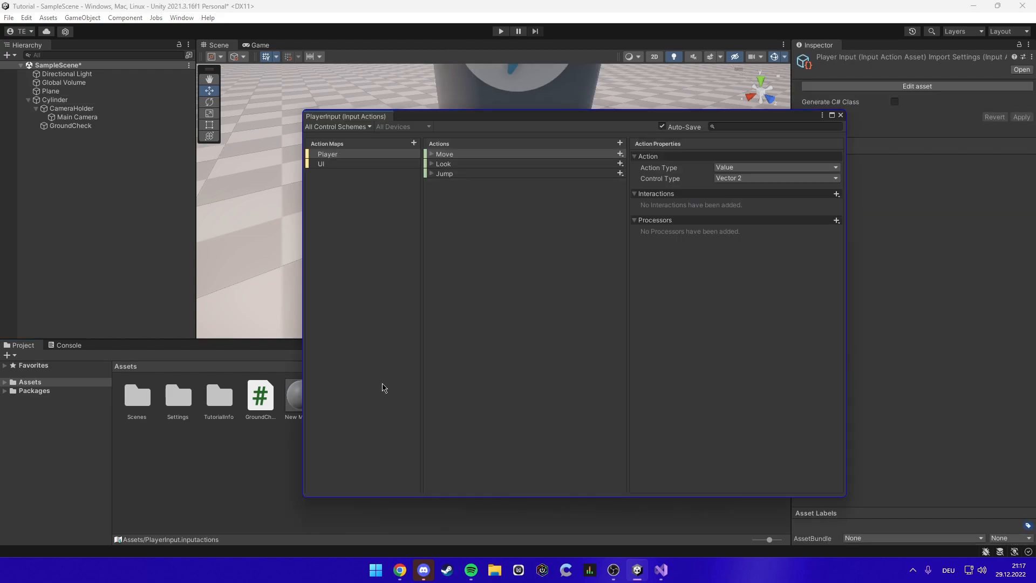
drag(437, 120, 442, 71)
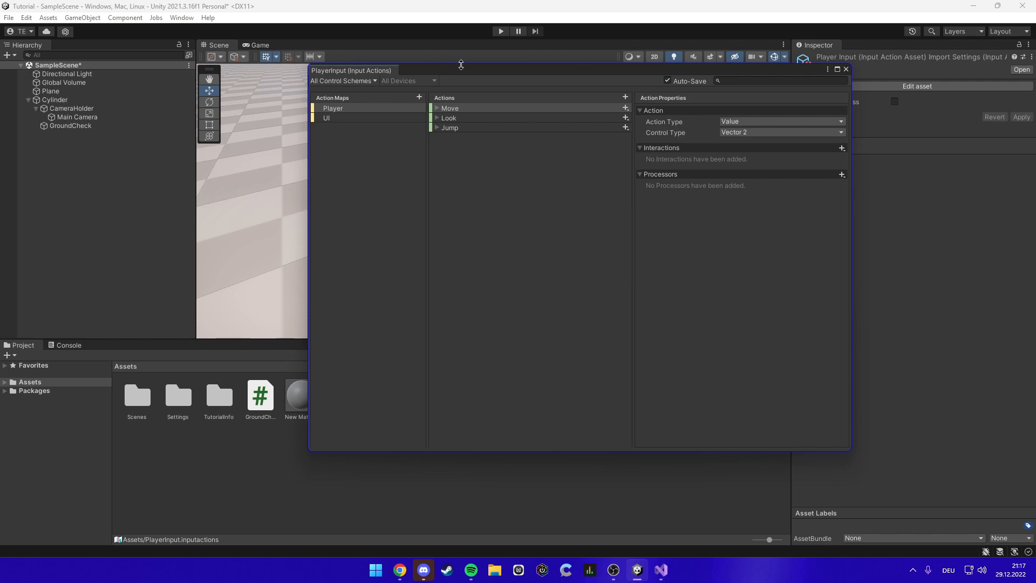
click(625, 98)
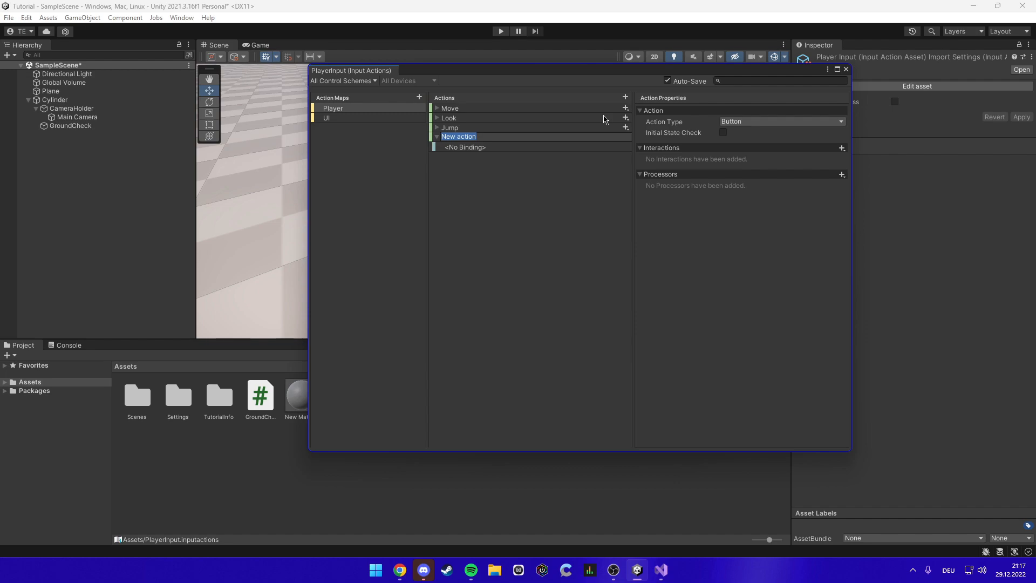
text(SprintStart)
key(Return)
click(624, 97)
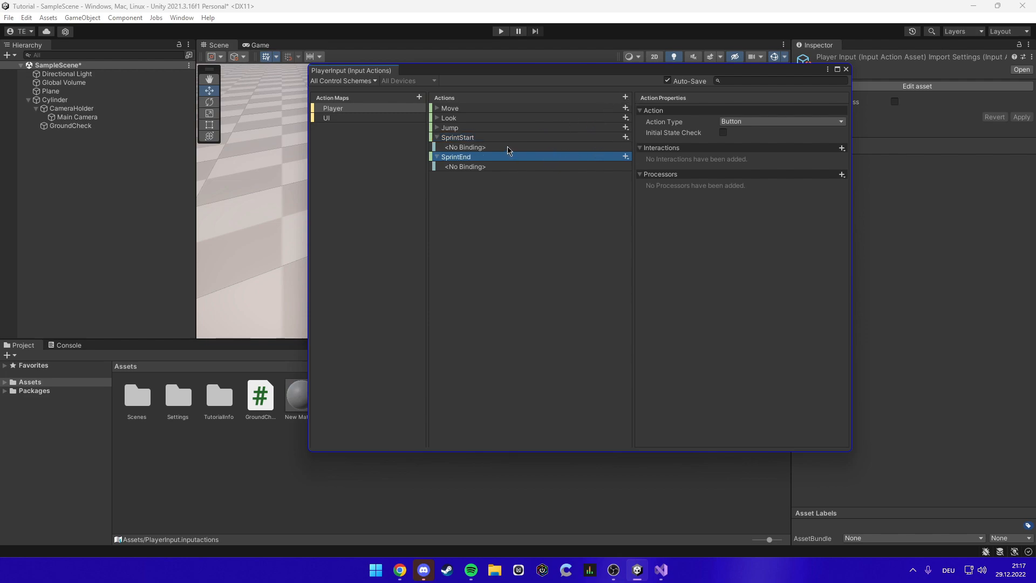
- Bind the SprintStart action to Shift [Keyboard]
click(501, 147)
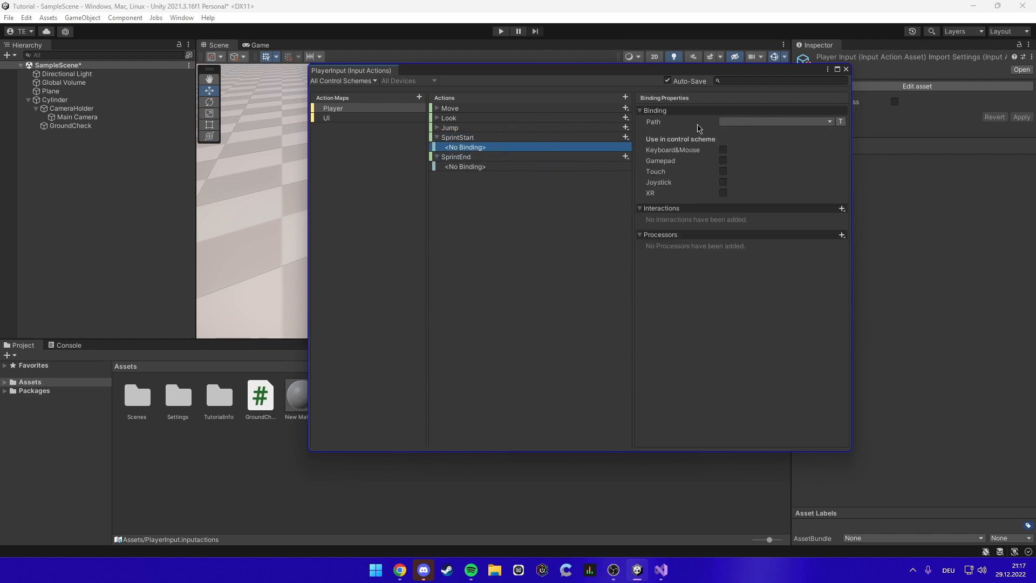
click(750, 123)
click(742, 134)
key(shift)
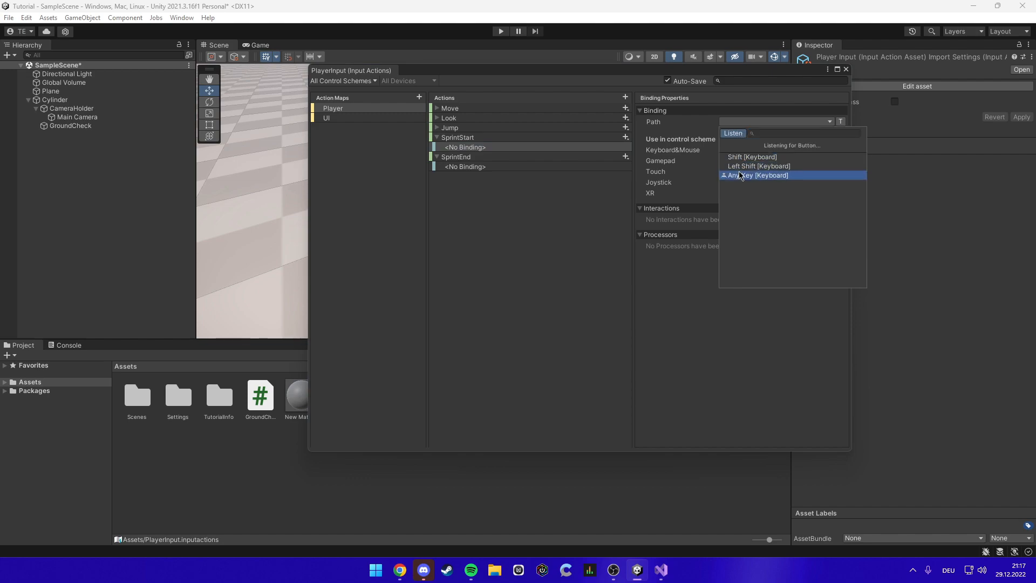
click(748, 156)
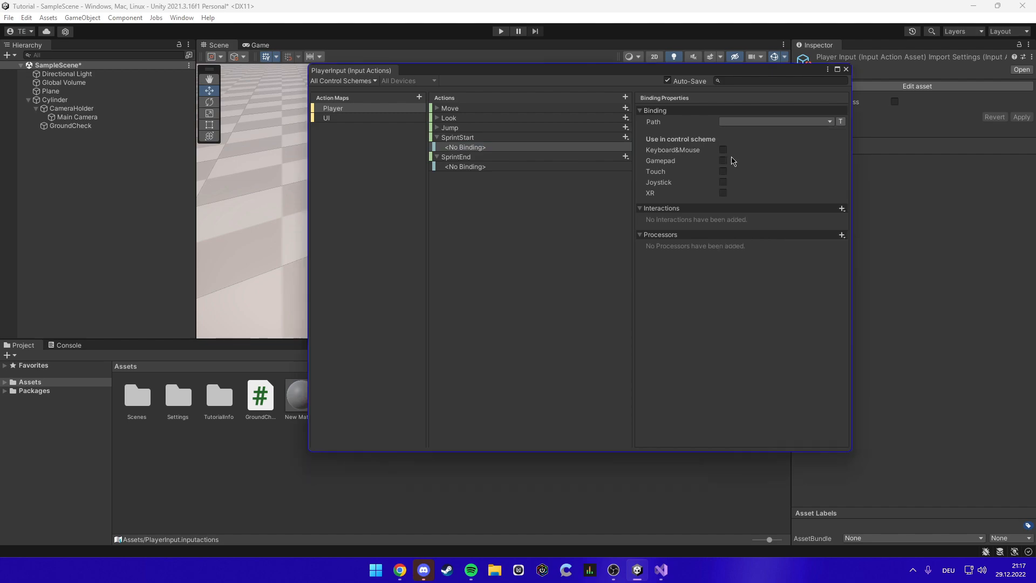
click(482, 168)
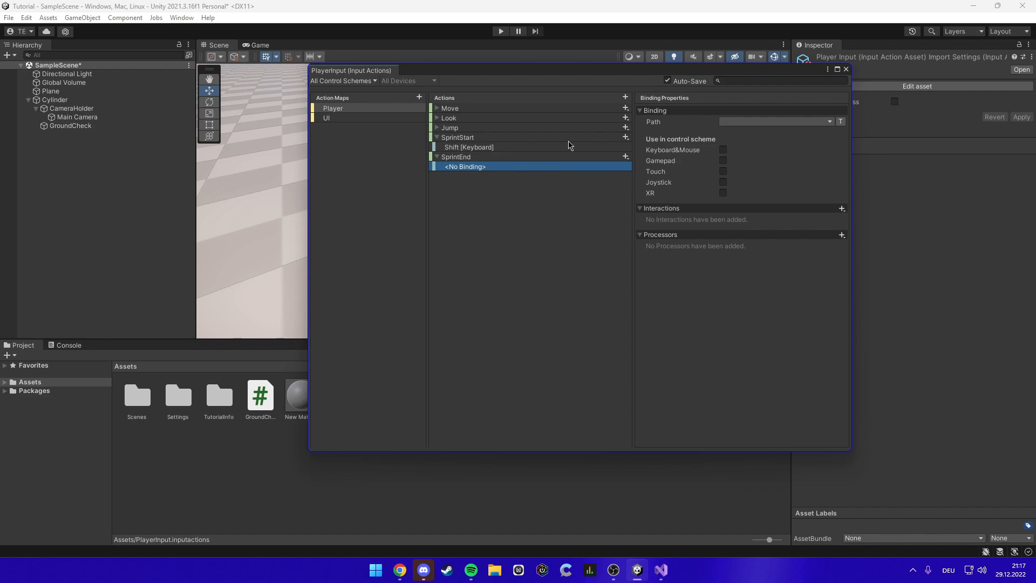
click(499, 149)
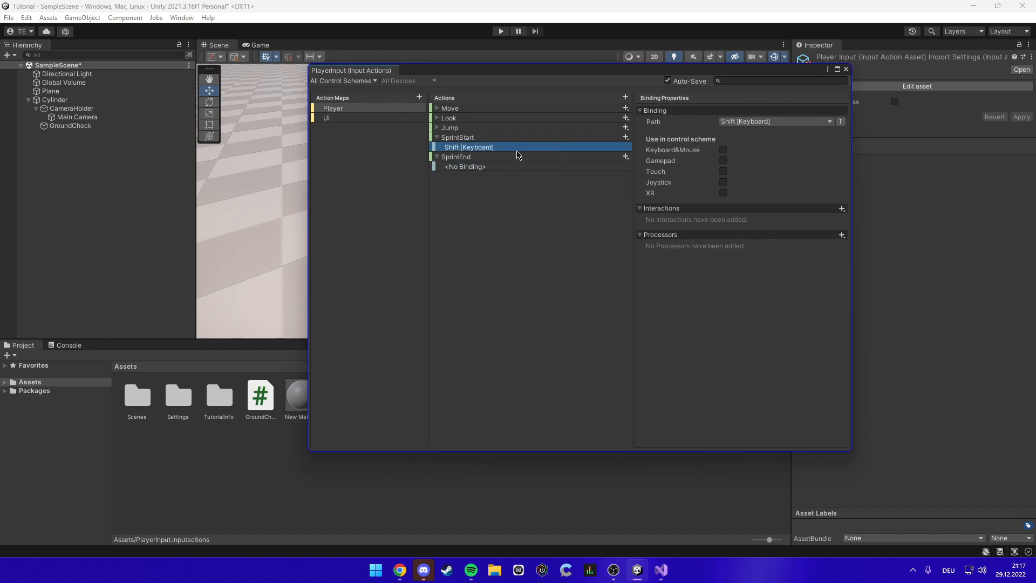
click(843, 210)
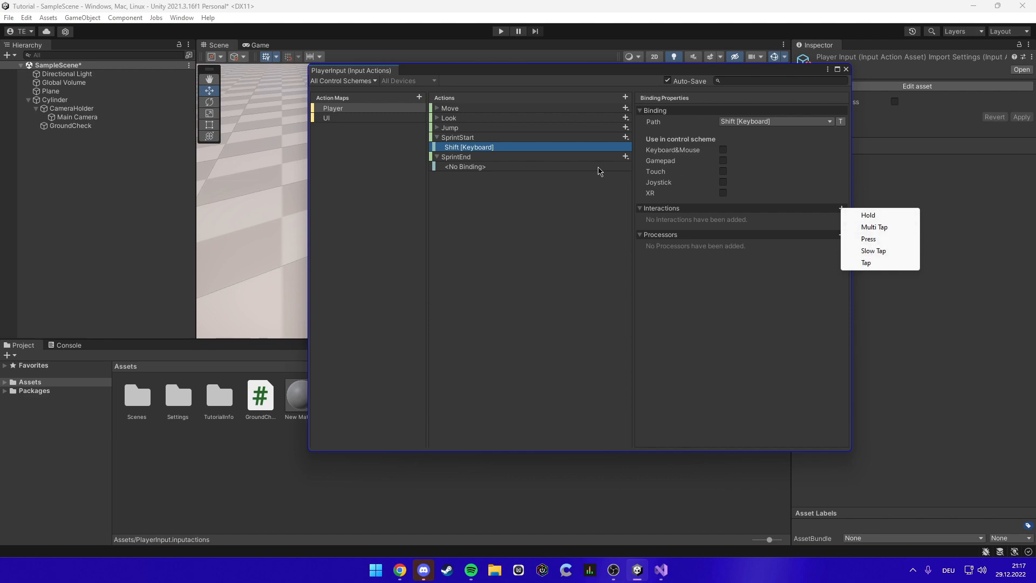
click(480, 168)
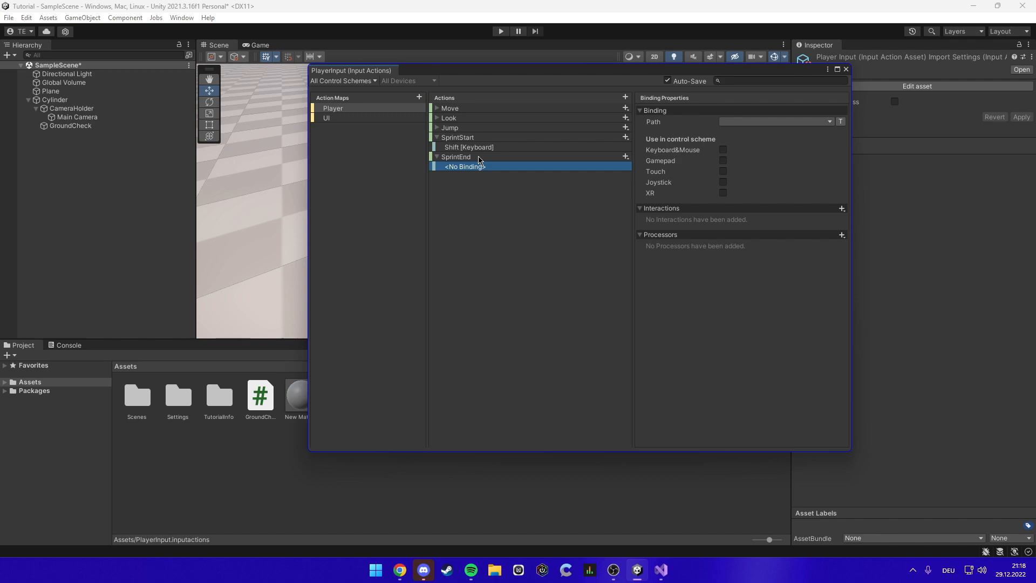
- Delete the SprintEnd action and rename the SprintStart action to Sprint
click(478, 158)
key(Delete)
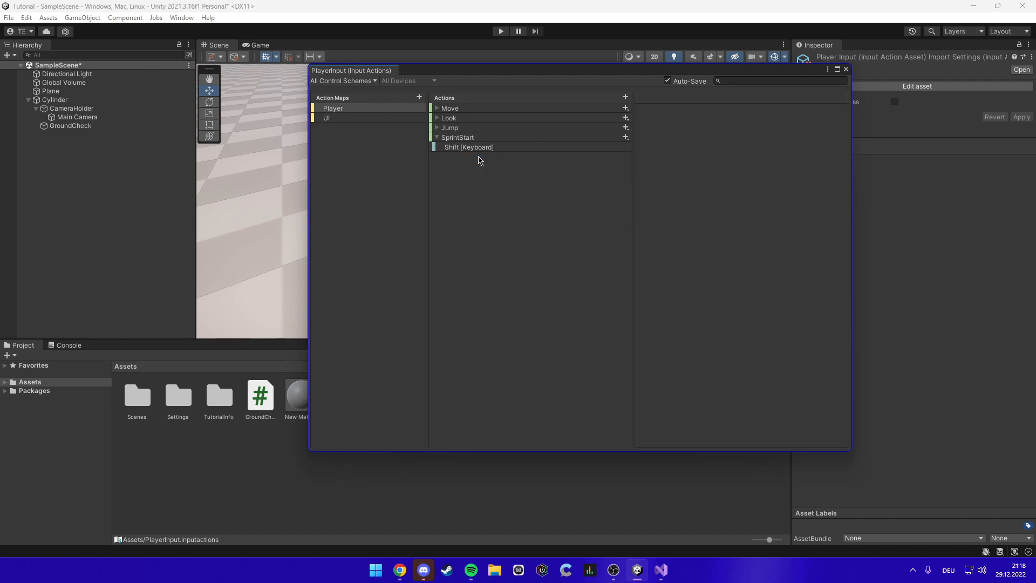
click(507, 139)
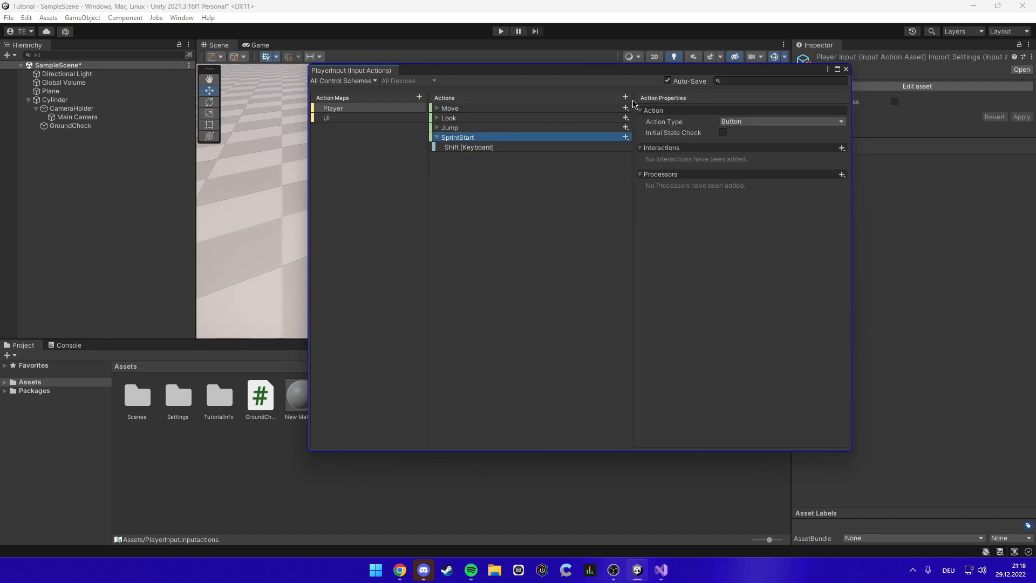
click(506, 137)
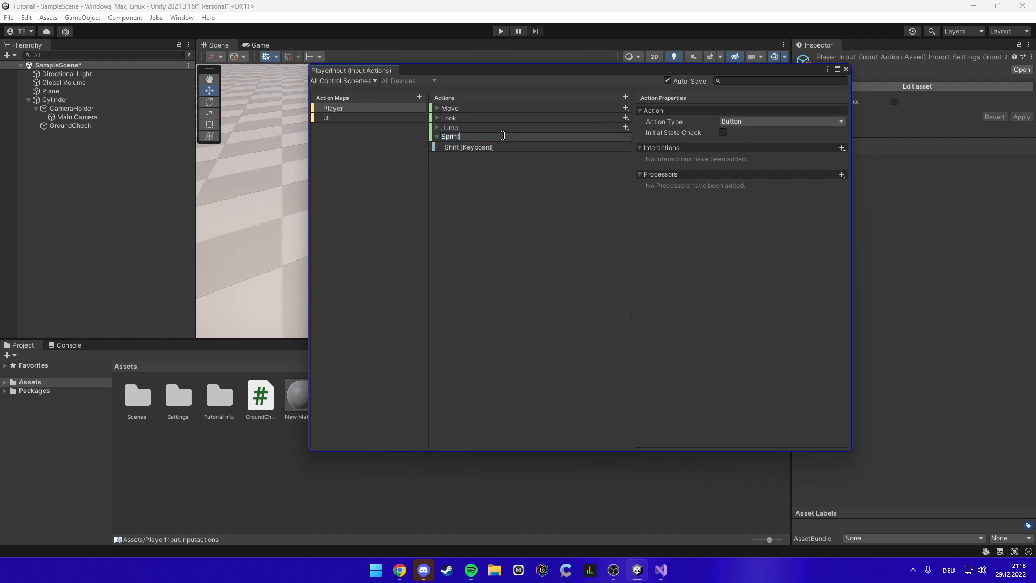
key(Return)
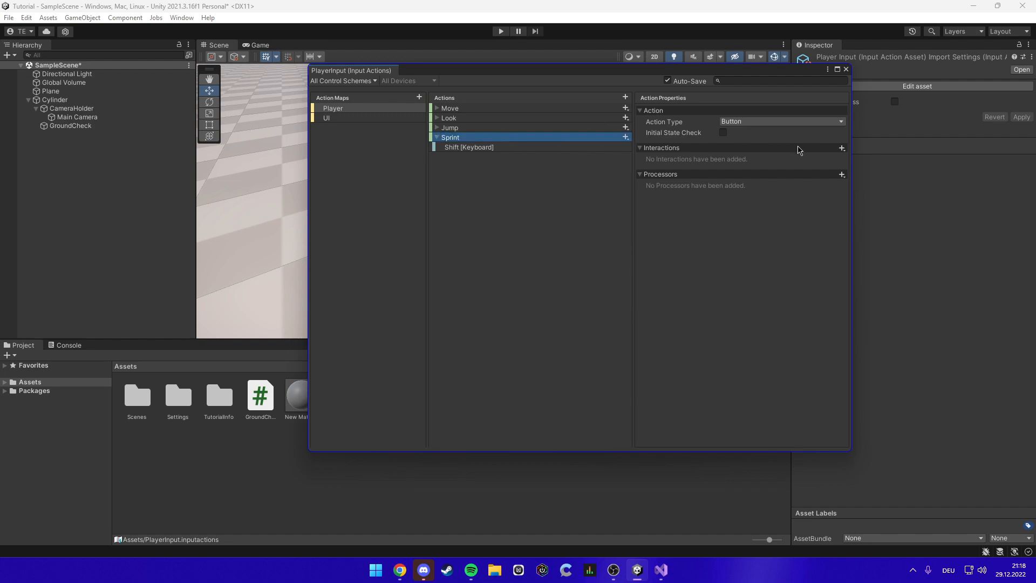
- Add a Hold interaction with a custom hold time of 0.1 to the Sprint action and close the input actions editor
click(842, 148)
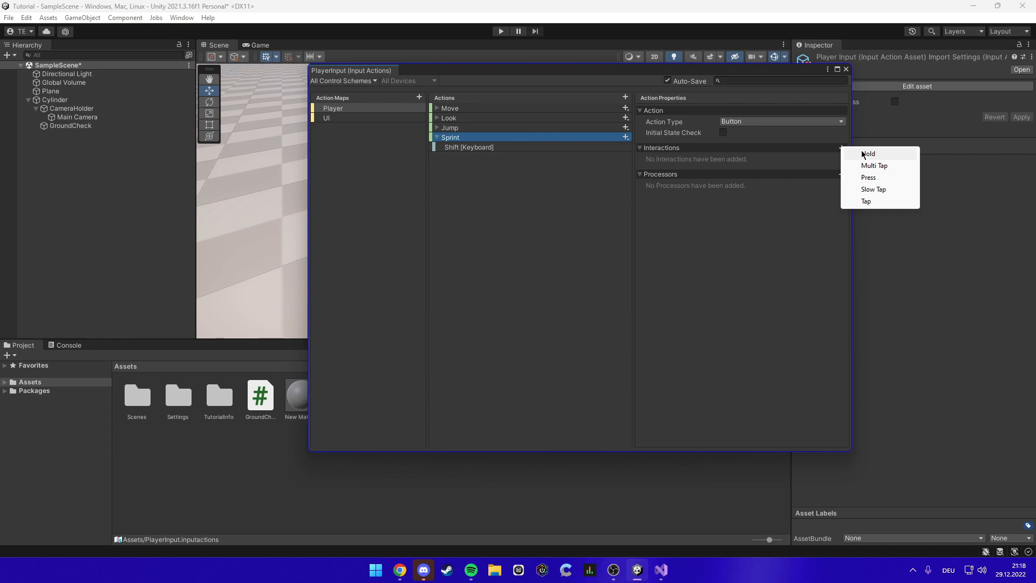
click(866, 154)
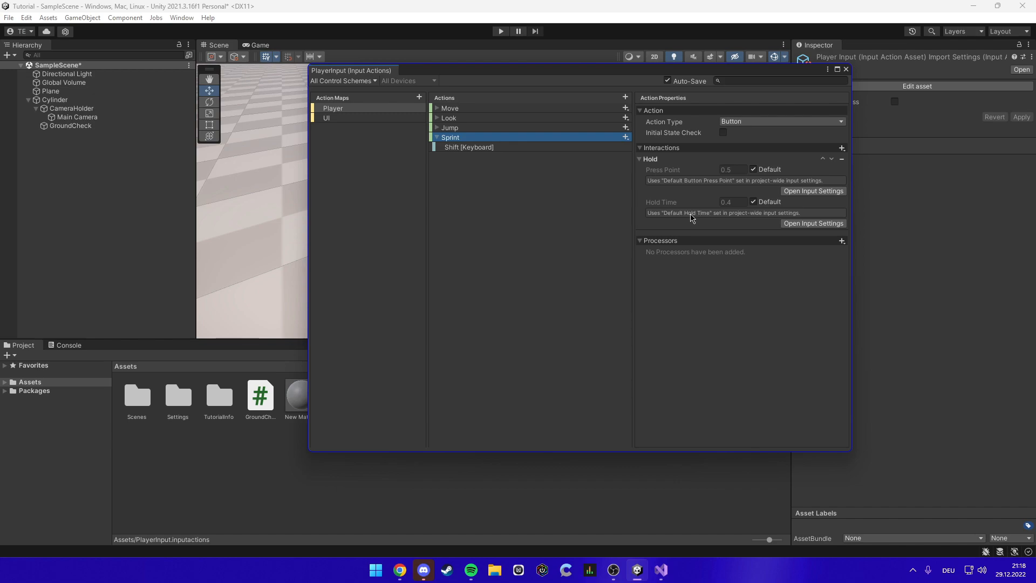
click(754, 202)
click(754, 202)
click(753, 202)
click(742, 203)
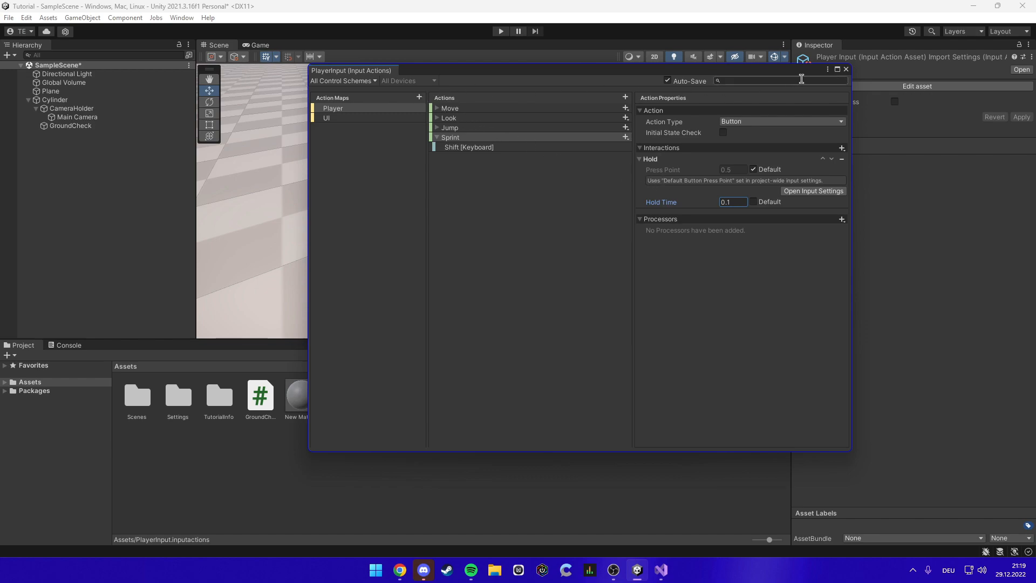
click(846, 69)
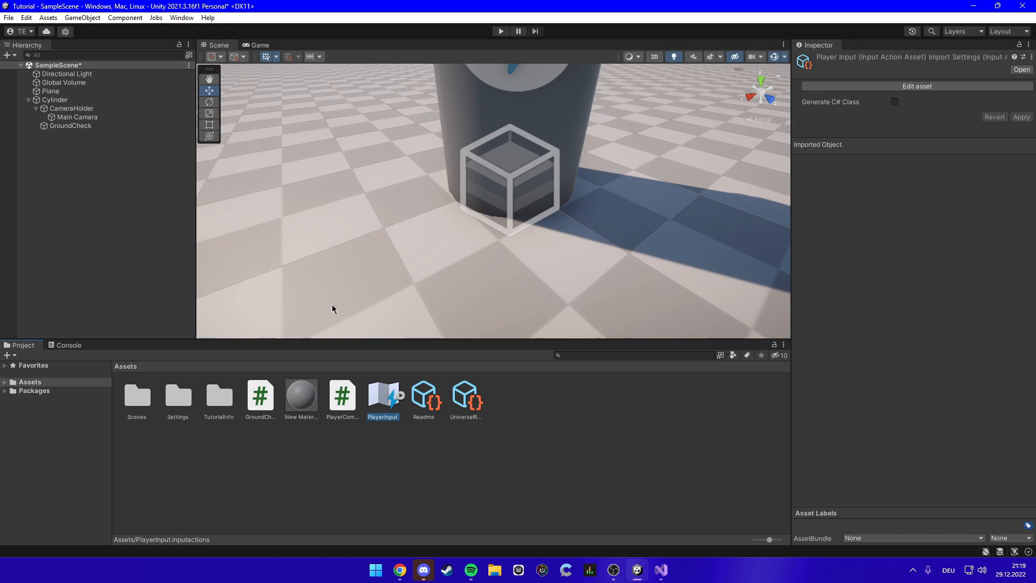
- Switch to Visual Studio, rename the speed field in PlayerComponent.cs to moveSpeed, and add a sprintSpeed field after it
click(663, 571)
scroll(447, 261, up, 9)
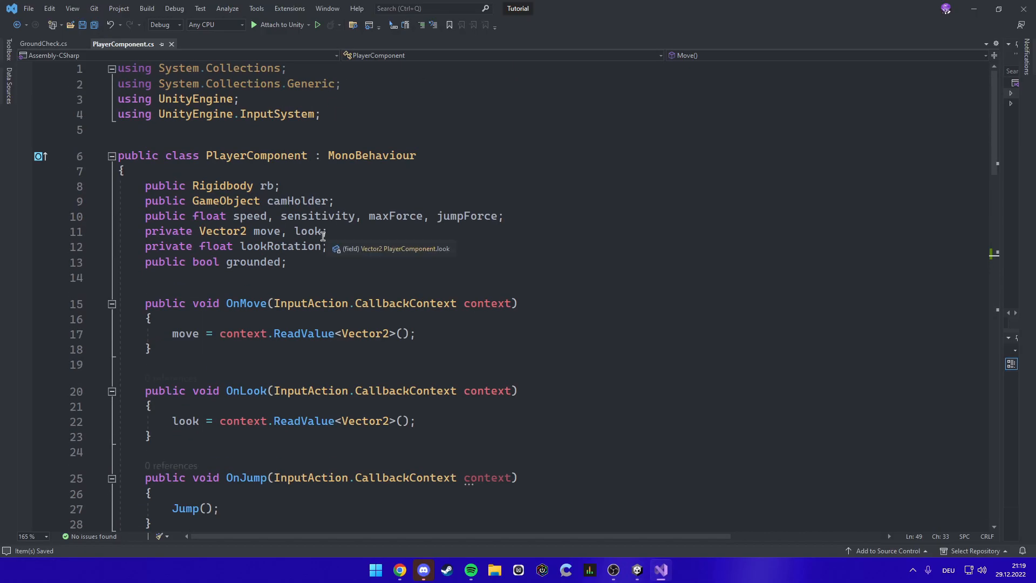
click(236, 216)
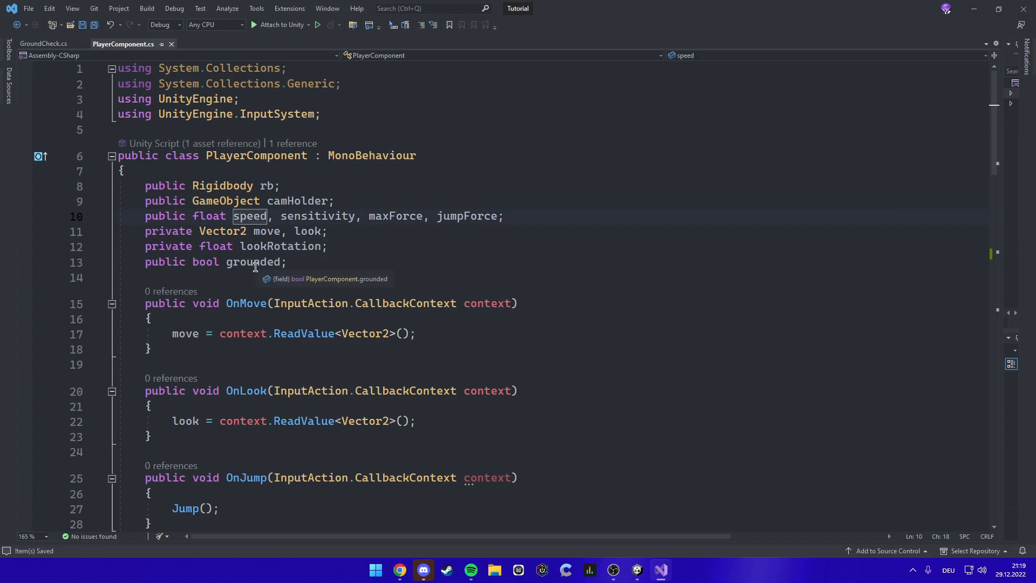
text(move)
key(BackSpace)
text(S)
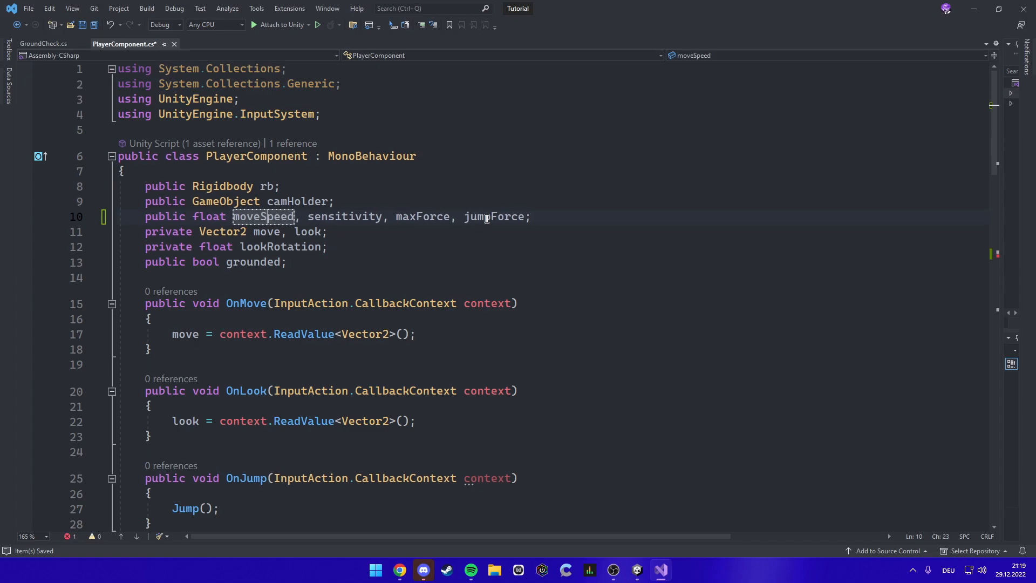
click(294, 217)
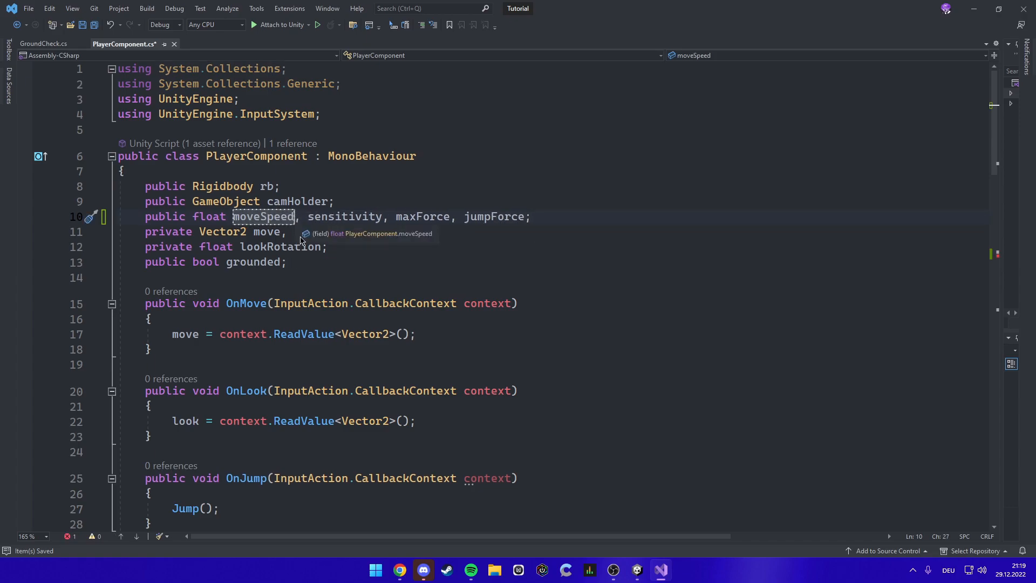
text(, sprintSpeed)
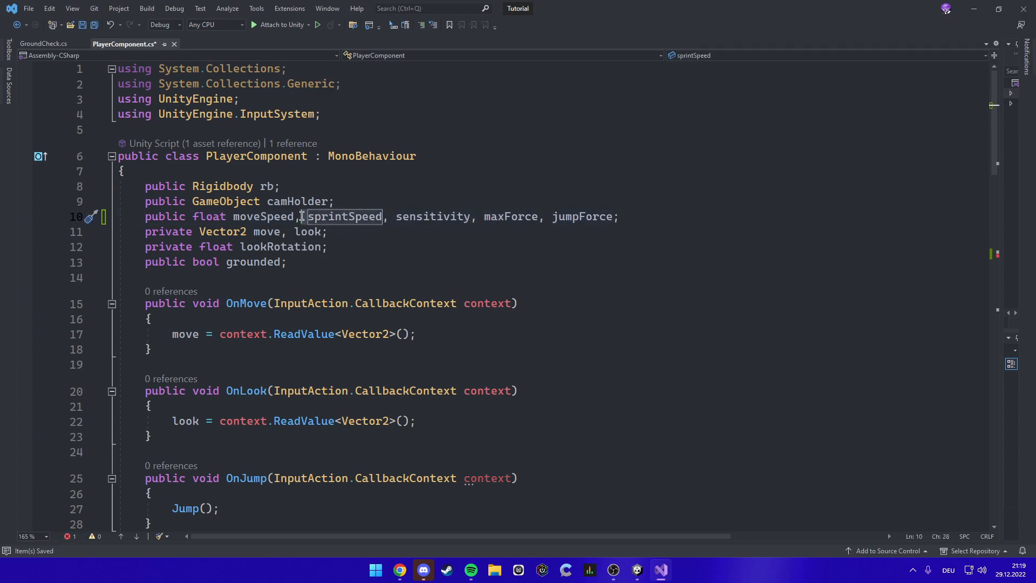
- Remove moveSpeed from the public float declaration and declare "private float moveSpeed;" on a new line below it
click(243, 216)
drag(307, 216, 233, 215)
key(BackSpace)
click(565, 221)
key(Return)
text(private float moveSpeed;)
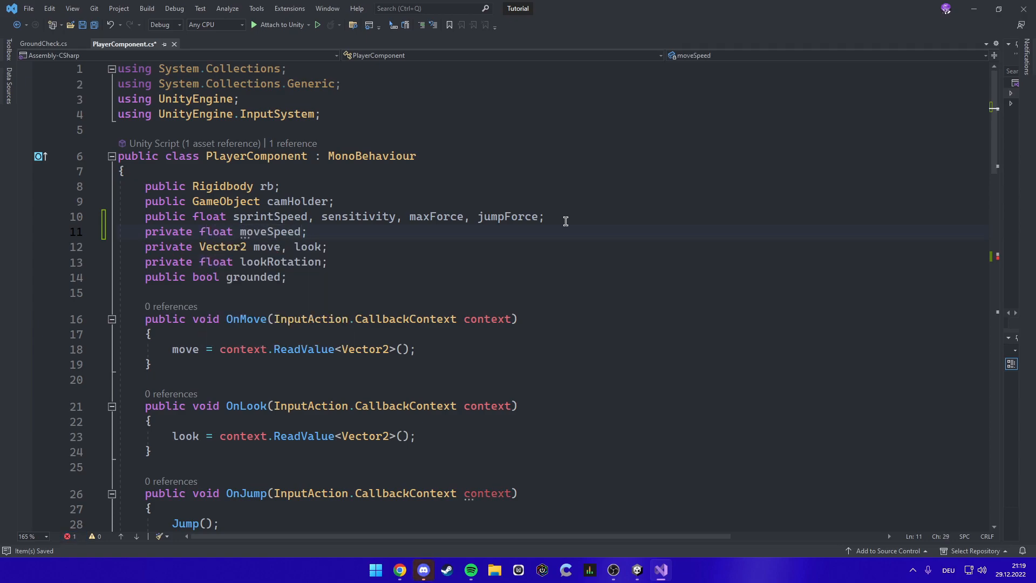
- Add a walkSpeed field before sprintSpeed in the public float declaration
click(234, 216)
text(walkSpeed,)
key(BackSpace)
text(,)
click(322, 231)
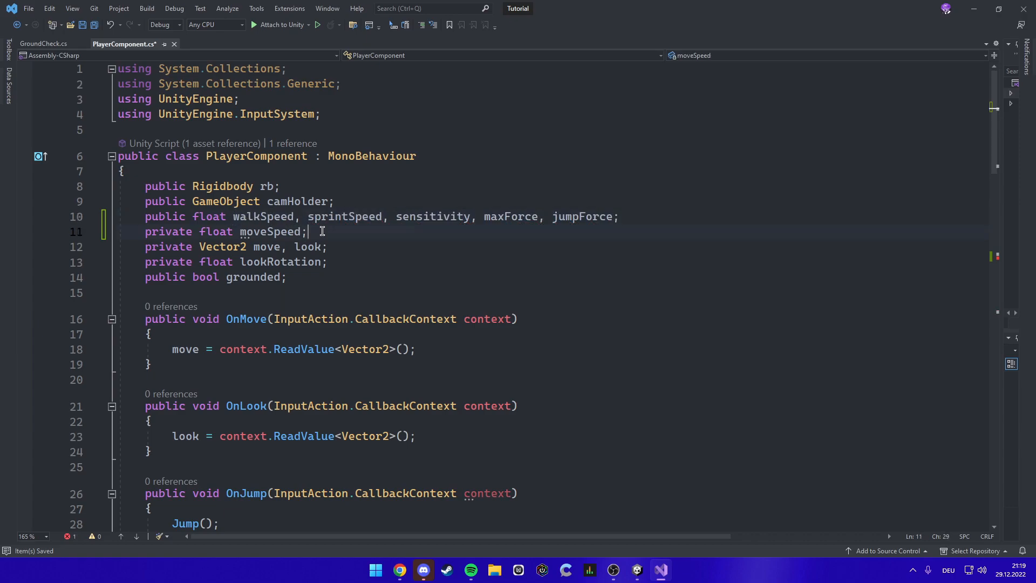
drag(329, 233, 98, 223)
click(319, 231)
click(345, 251)
- Add the line "moveSpeed = walkSpeed;" below the cursor lock line in Start() and save the script
scroll(342, 273, down, 6)
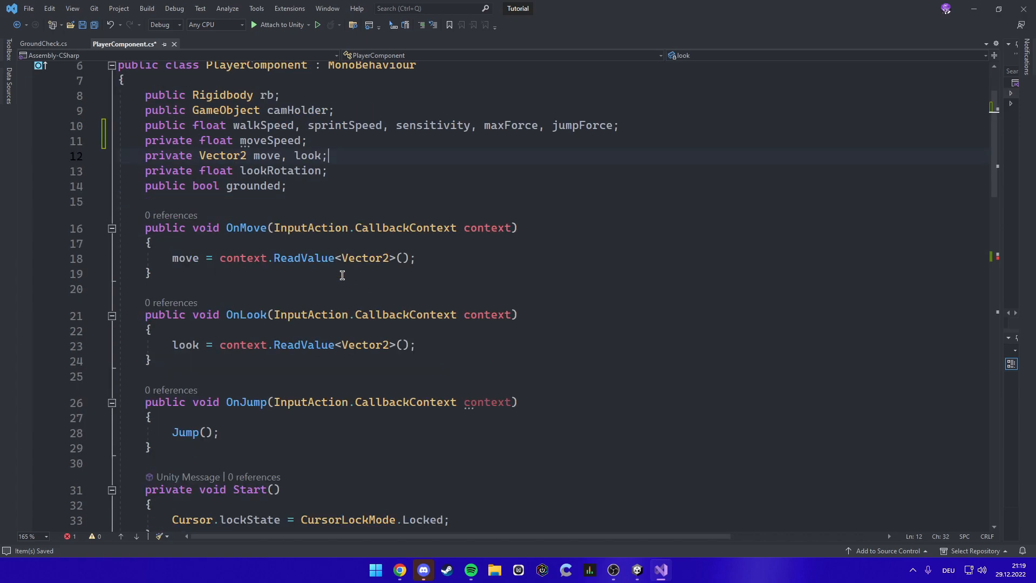
scroll(342, 274, down, 2)
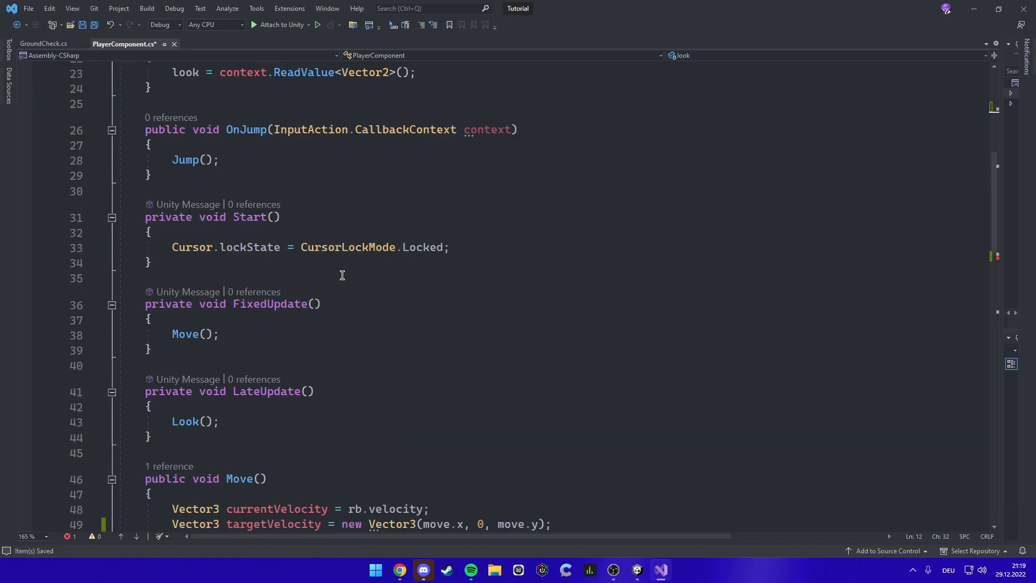
scroll(342, 275, down, 1)
click(459, 202)
key(Return)
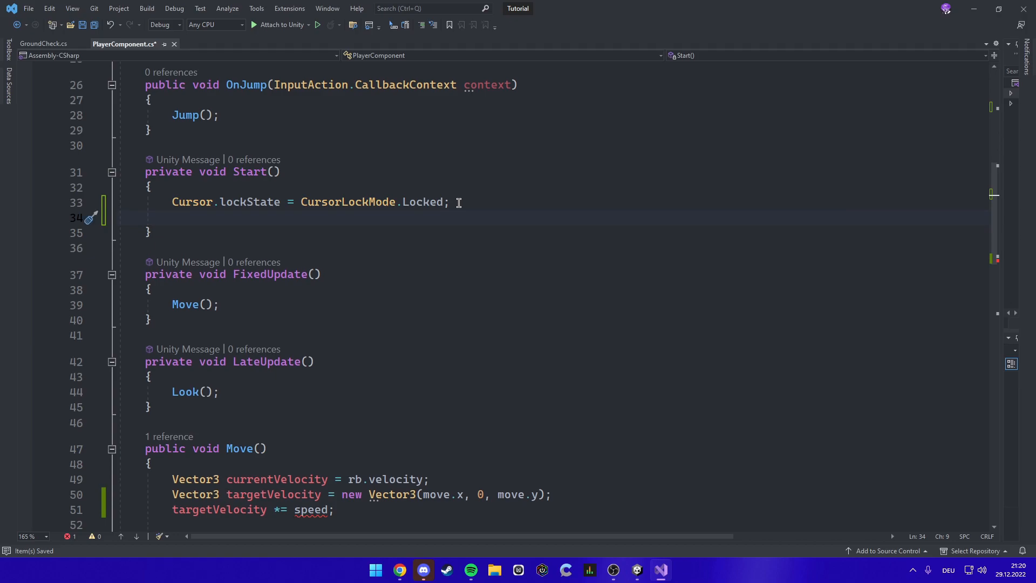
text(move)
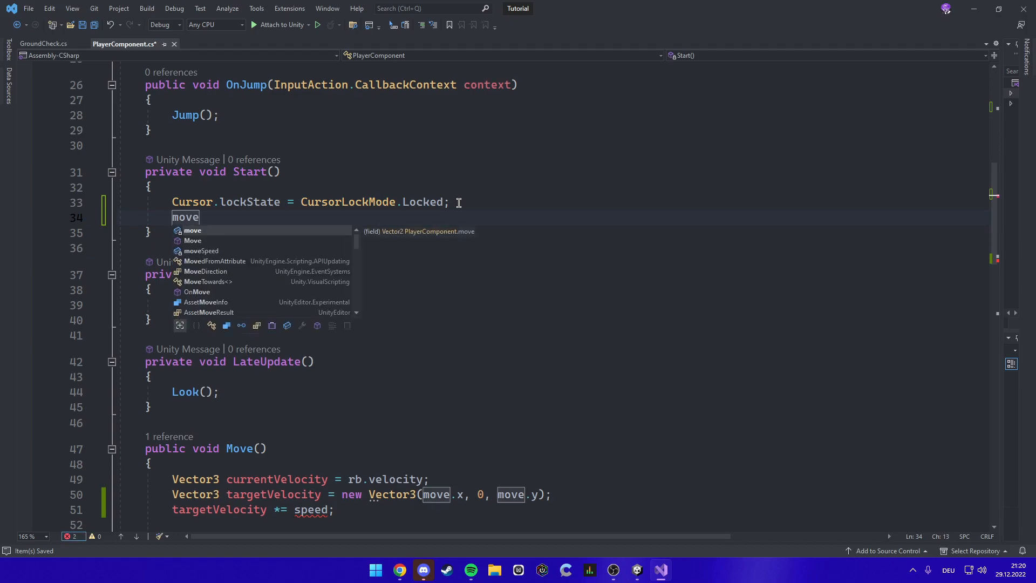
text(Speed =)
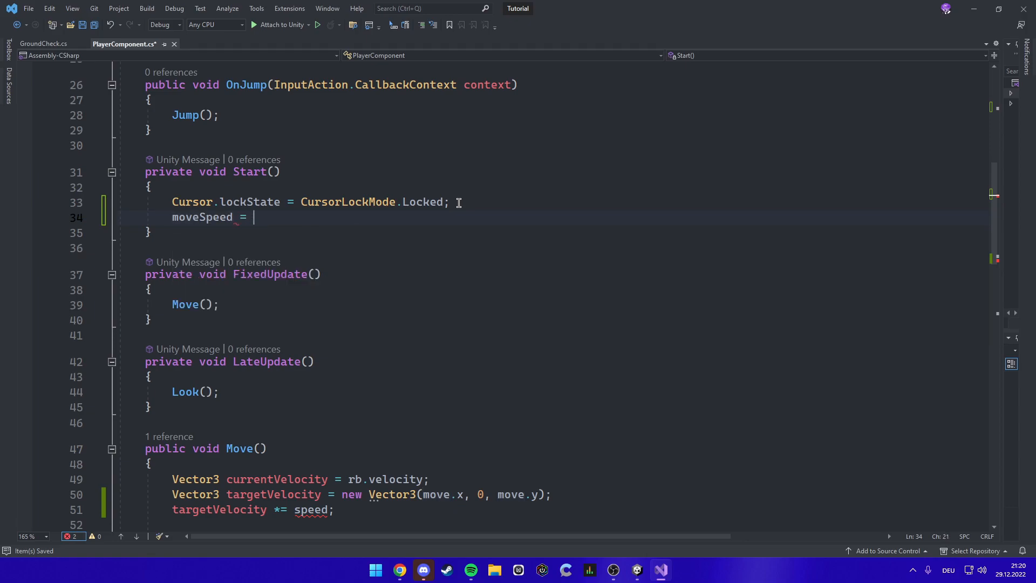
text( walkSpeed;)
key(ctrl+s)
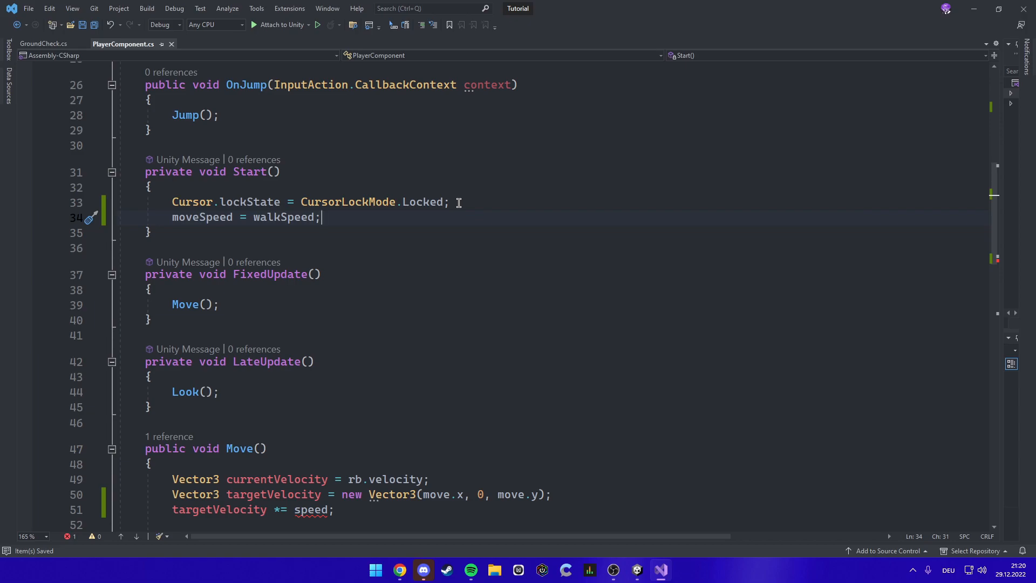
- Replace speed with moveSpeed in the targetVelocity multiplication in Move() and save the script
scroll(275, 343, down, 3)
click(294, 372)
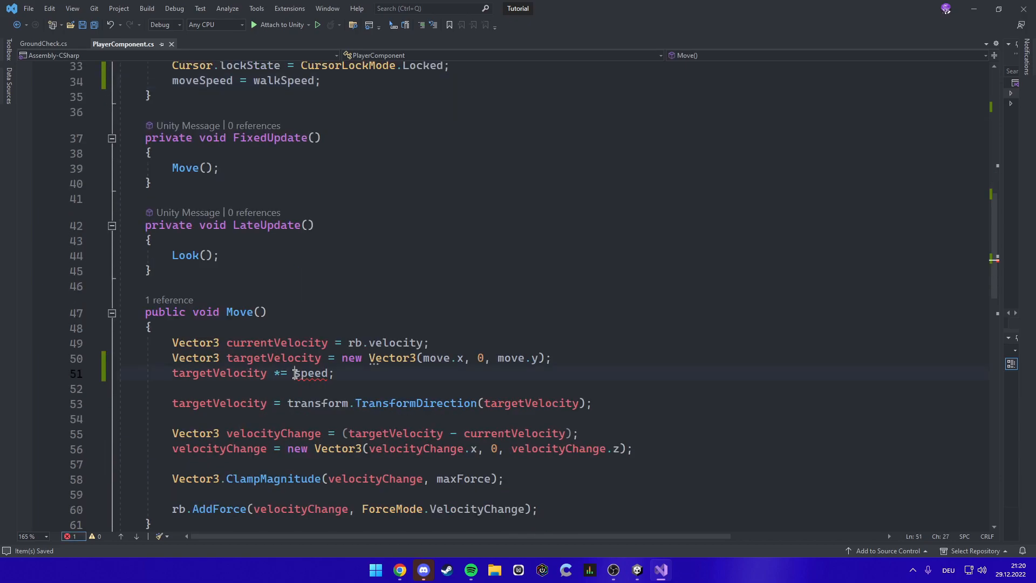
text(move)
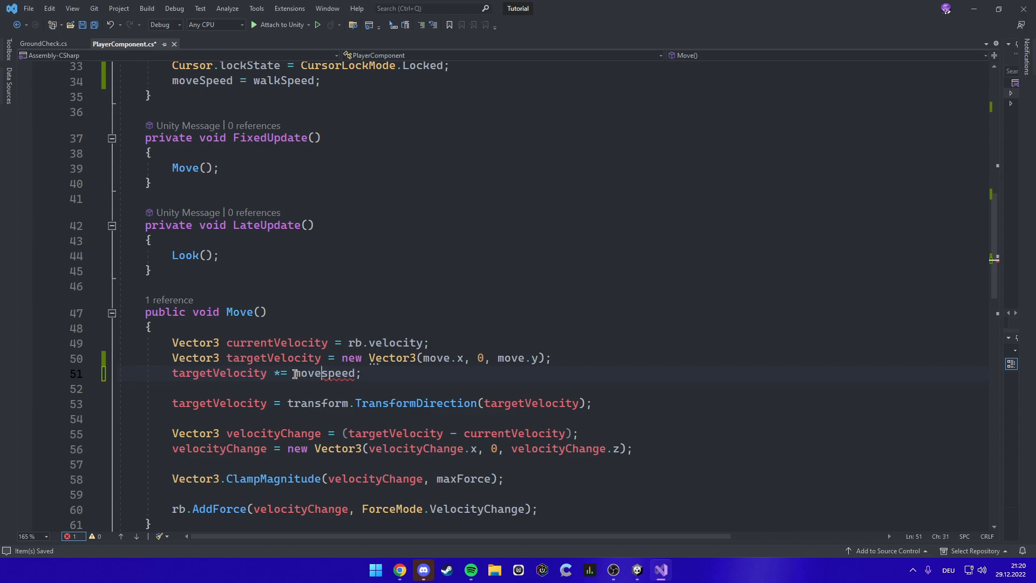
key(BackSpace)
text(S)
click(381, 379)
key(ctrl+s)
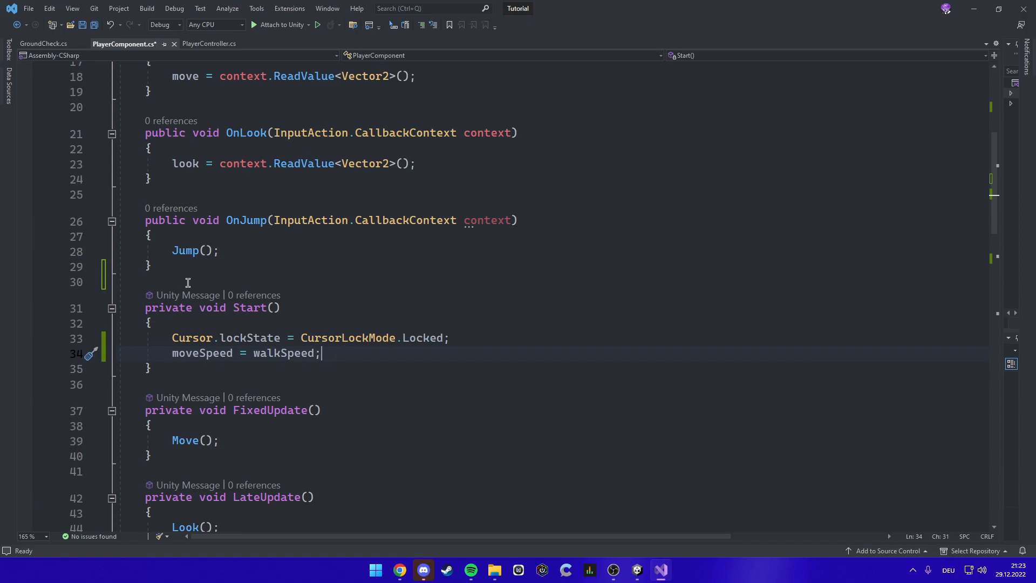
- In Start(), subscribe playerInput.Player.Sprint.performed to SprintPressed() and playerInput.Player.Sprint.canceled to SprintReleased(), above the moveSpeed assignment
click(451, 340)
key(Return)
text(playerInput.Player.Sprint.performed += x => SprintPressed(); playerInput.Player.Sprint.canceled += x => SprintReleased();)
click(333, 384)
click(589, 355)
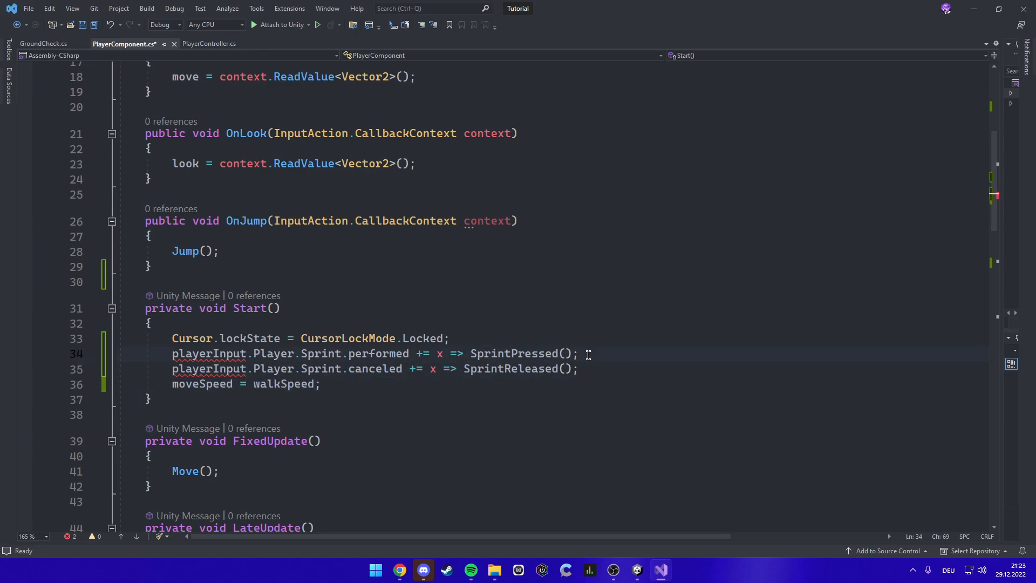
drag(172, 355, 581, 354)
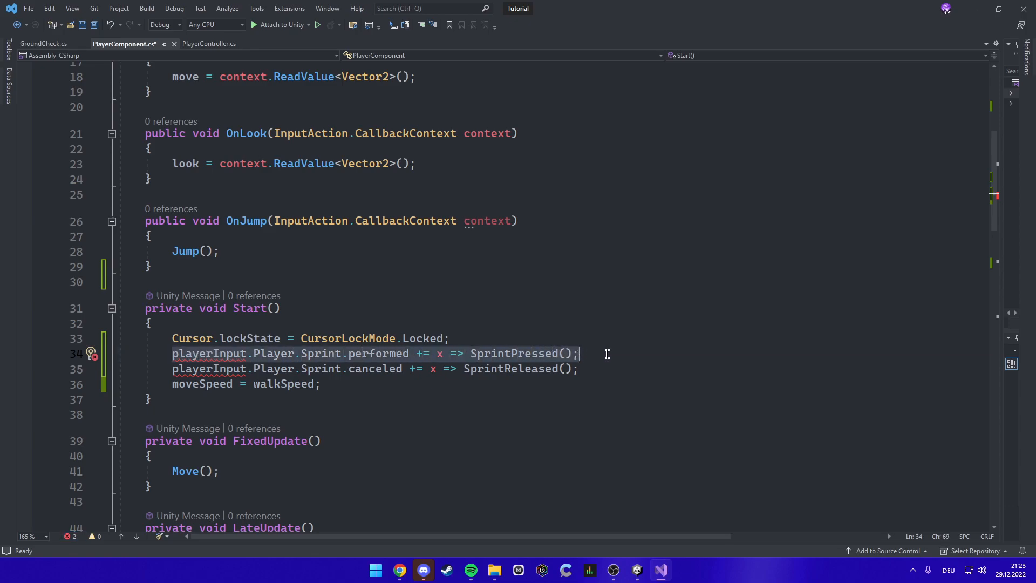
click(607, 354)
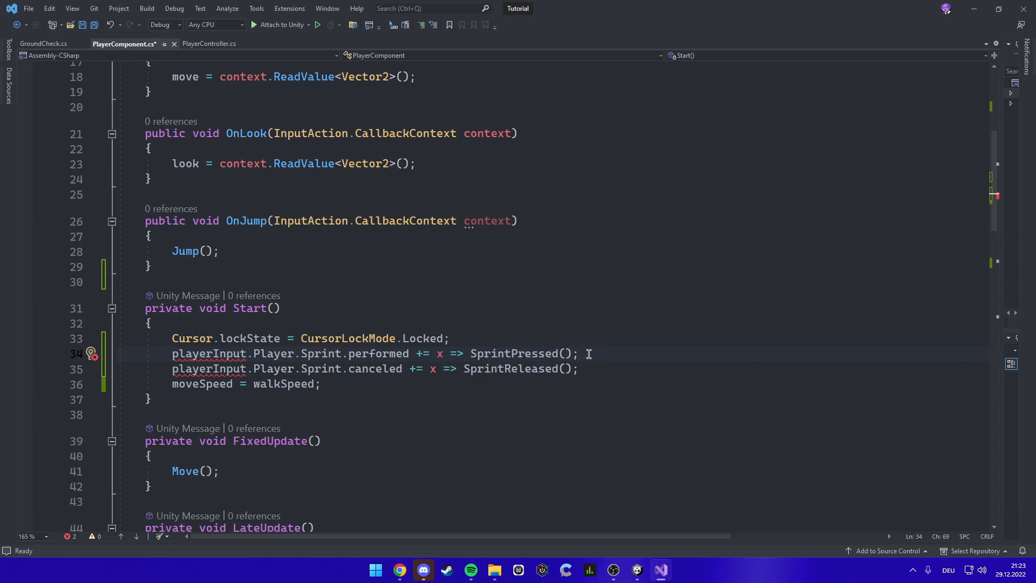
drag(571, 354, 472, 354)
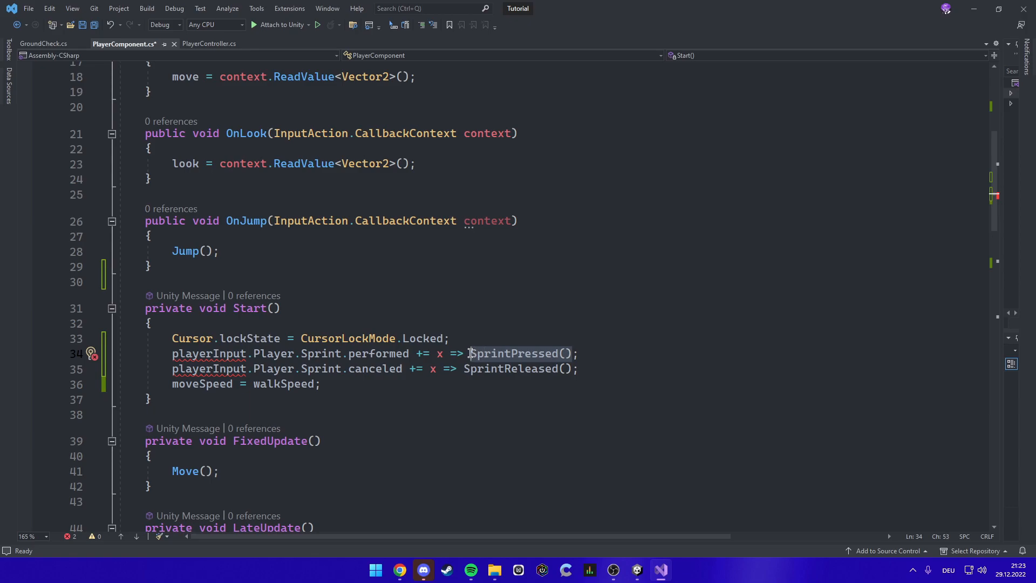
- Examine the Sprint performed and canceled subscriptions, their SprintPressed() and SprintReleased() calls, and the flagged playerInput references in Start()
click(493, 353)
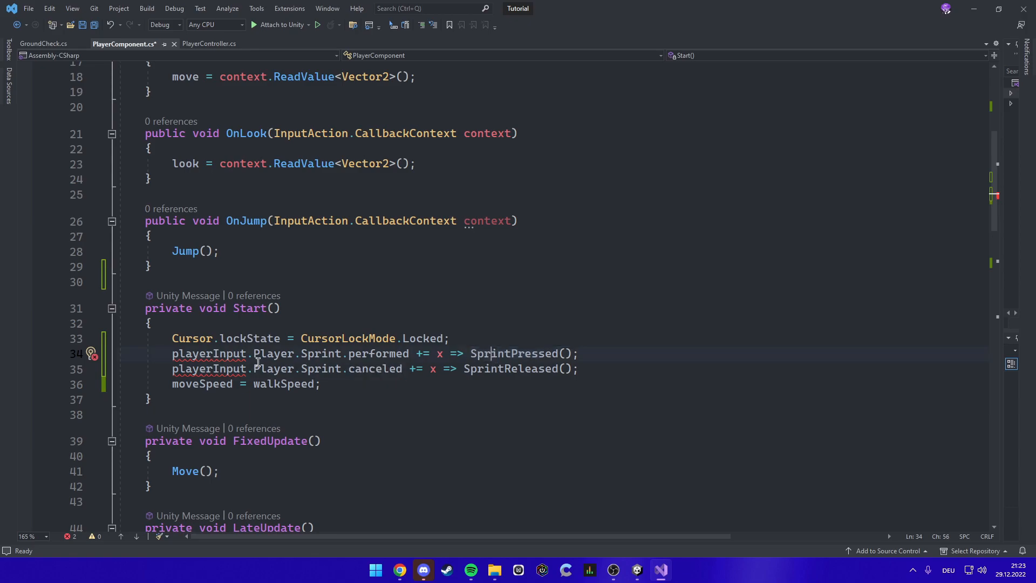
mouse_move(349, 370)
mouse_down()
mouse_move(446, 370)
mouse_move(350, 370)
mouse_up()
click(372, 369)
drag(464, 369, 561, 369)
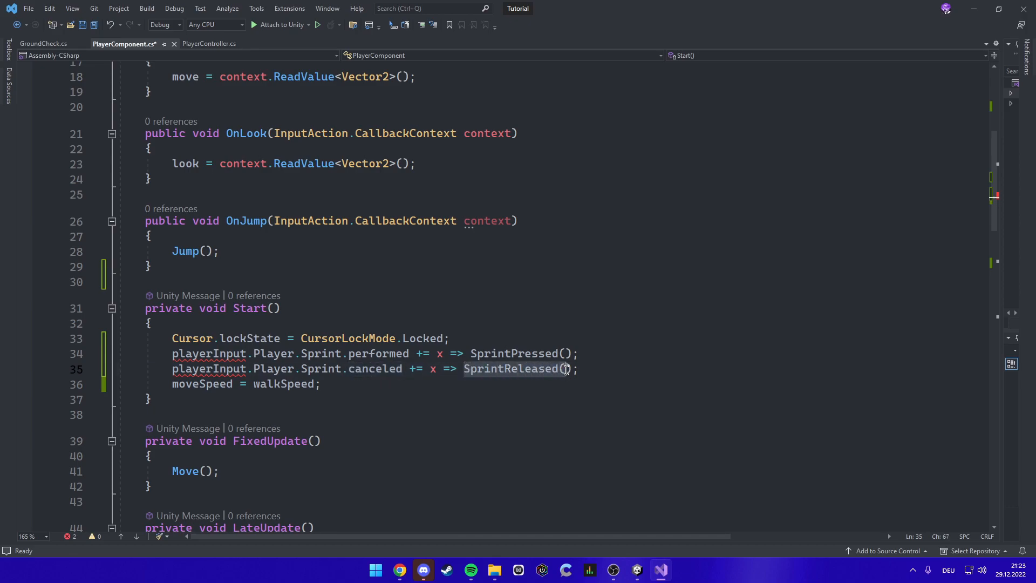
click(597, 369)
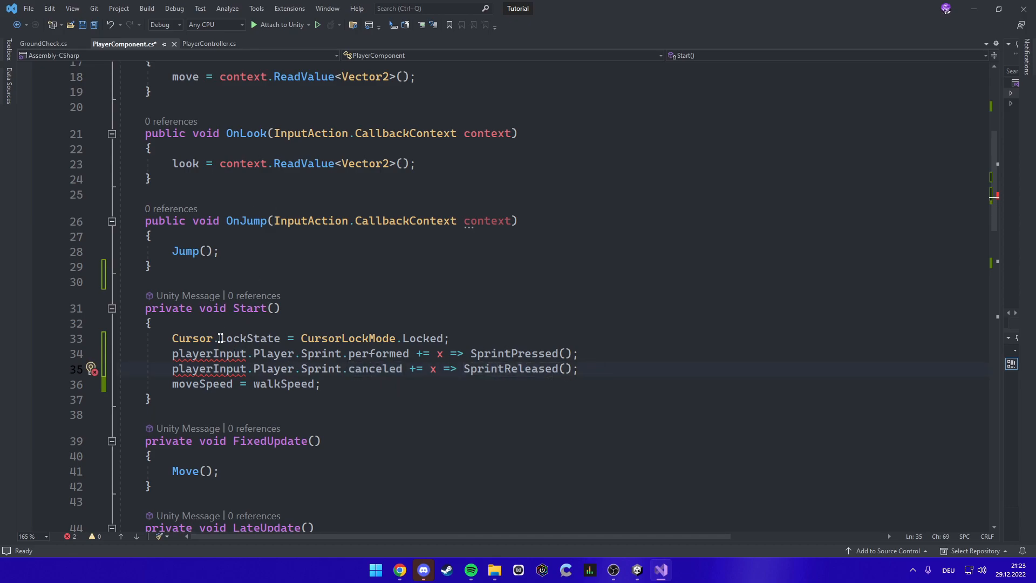
click(176, 354)
drag(176, 355, 239, 359)
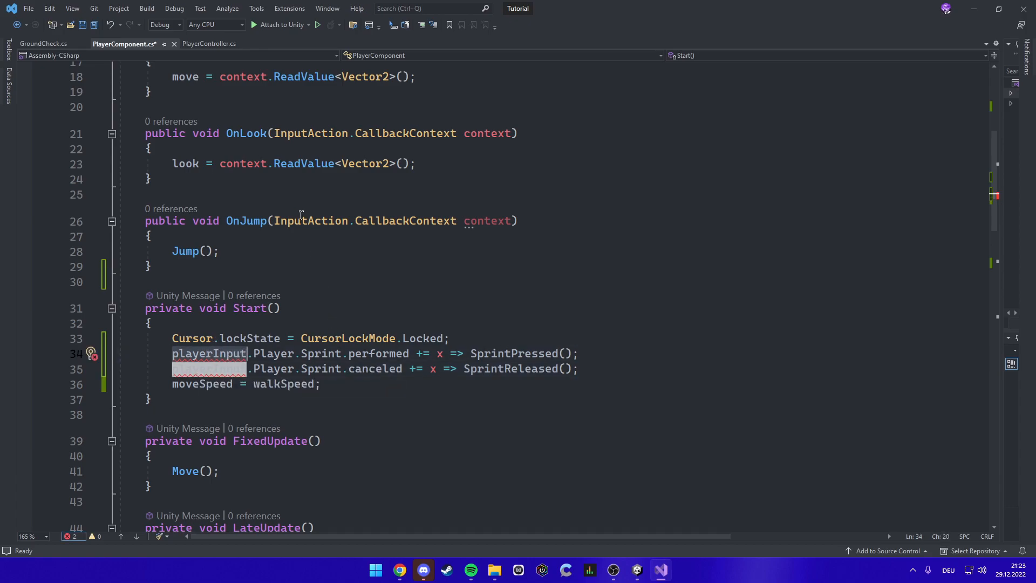
- Add the line "playerInput = new PlayerInput();" in Start() between the cursor lock line and the Sprint subscriptions
click(189, 326)
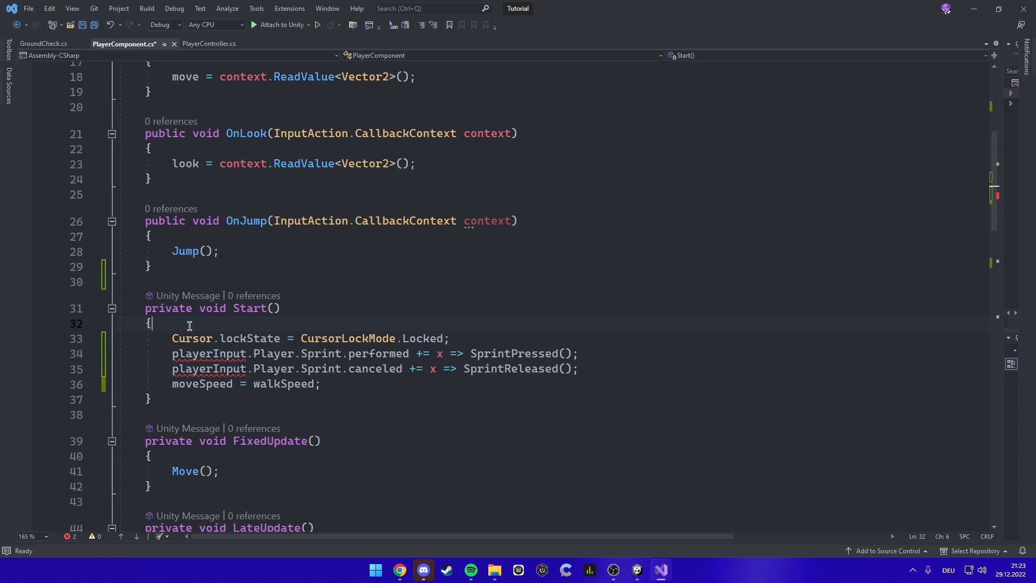
click(464, 334)
key(Return)
text(playerInput = new PlayerInput();)
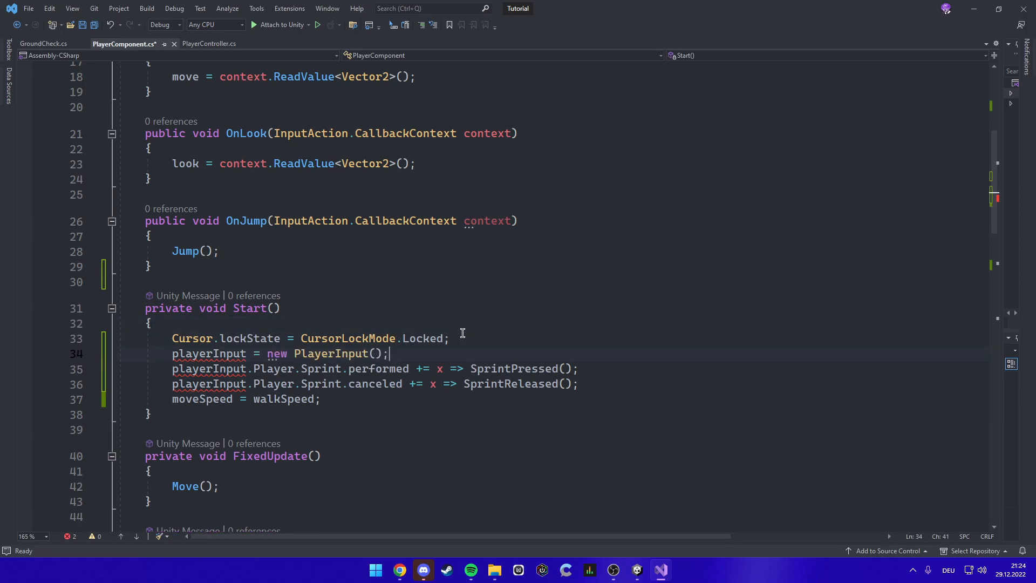
- Declare the field "private PlayerInput playerInput;" as the first line of the PlayerComponent class, above the Rigidbody field
scroll(352, 301, up, 5)
click(260, 169)
key(Return)
text(private)
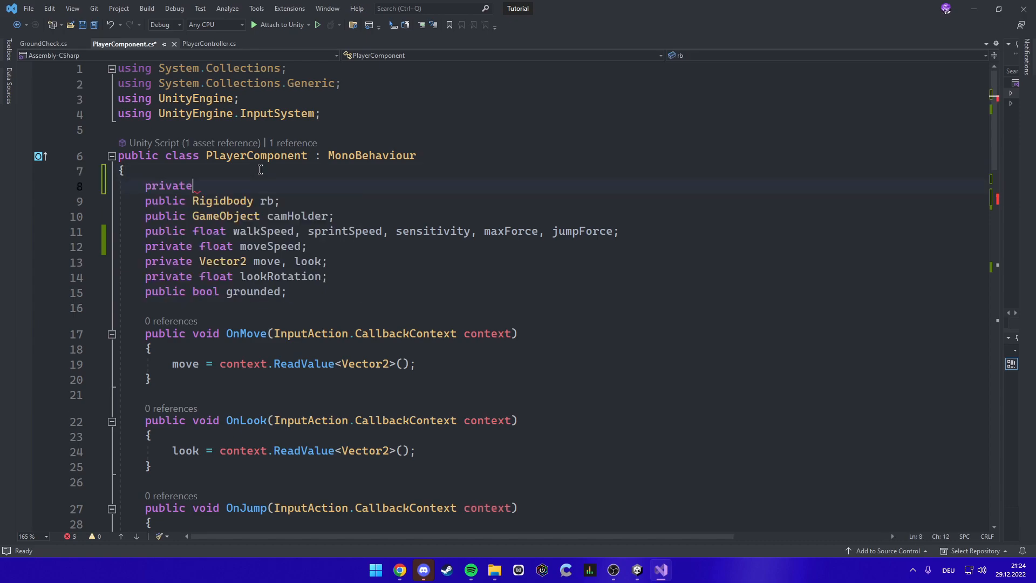
text( Play)
text(Input play)
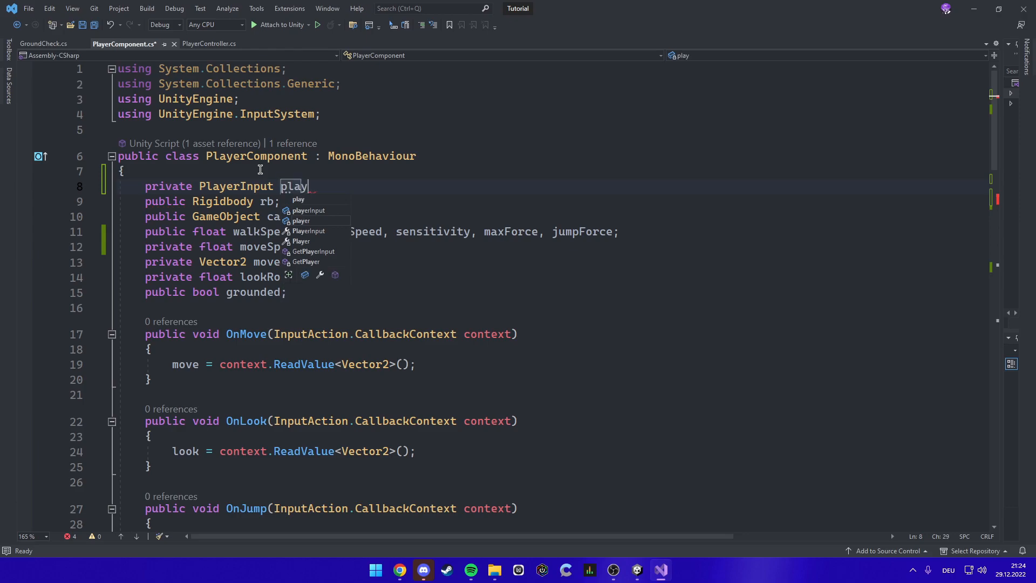
text(erInput;)
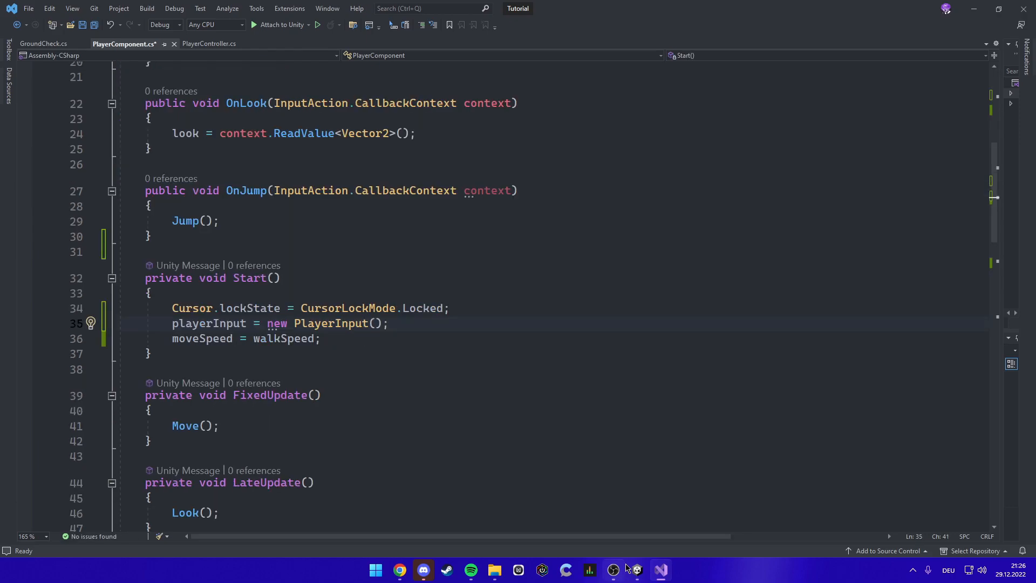
- Switch to Unity, enable Generate C# Class in the PlayerInput action asset's import settings, and apply the change
click(637, 570)
click(847, 70)
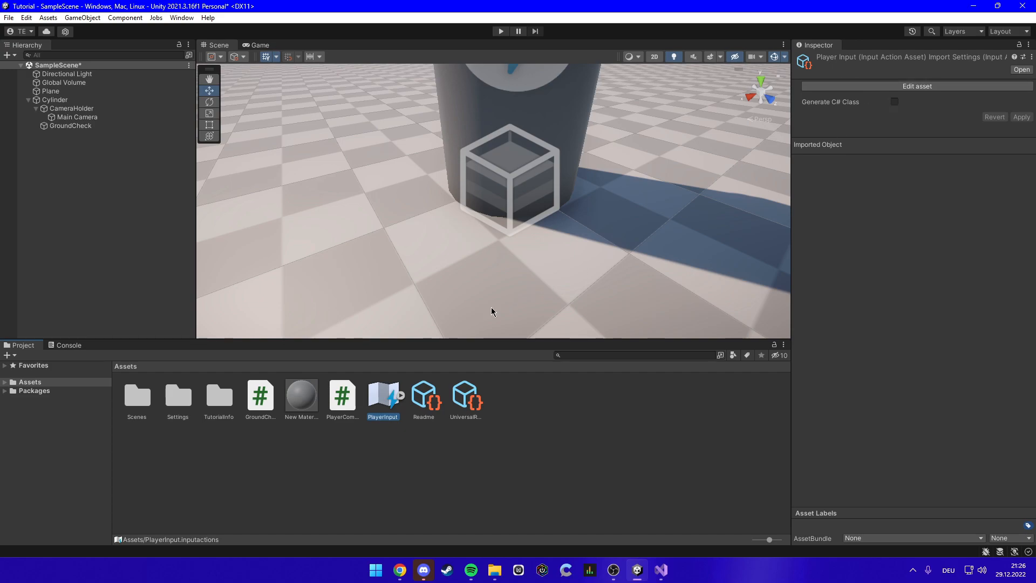
click(391, 459)
click(381, 396)
click(895, 102)
click(1021, 150)
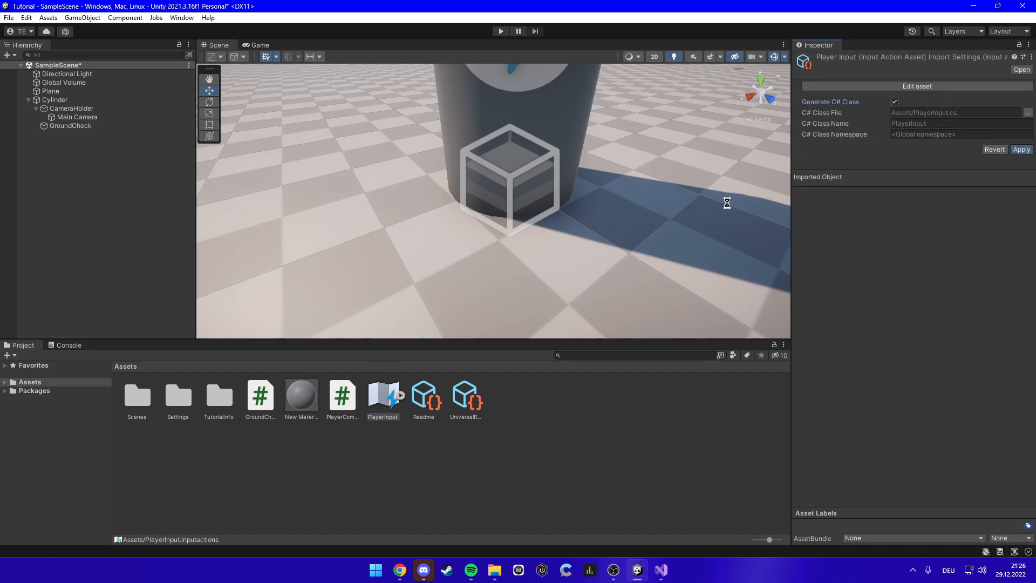
- Switch to Visual Studio and subscribe Sprint.performed to SprintPressed() and Sprint.canceled to SprintReleased() below the new PlayerInput() line in Start()
key(alt+Tab)
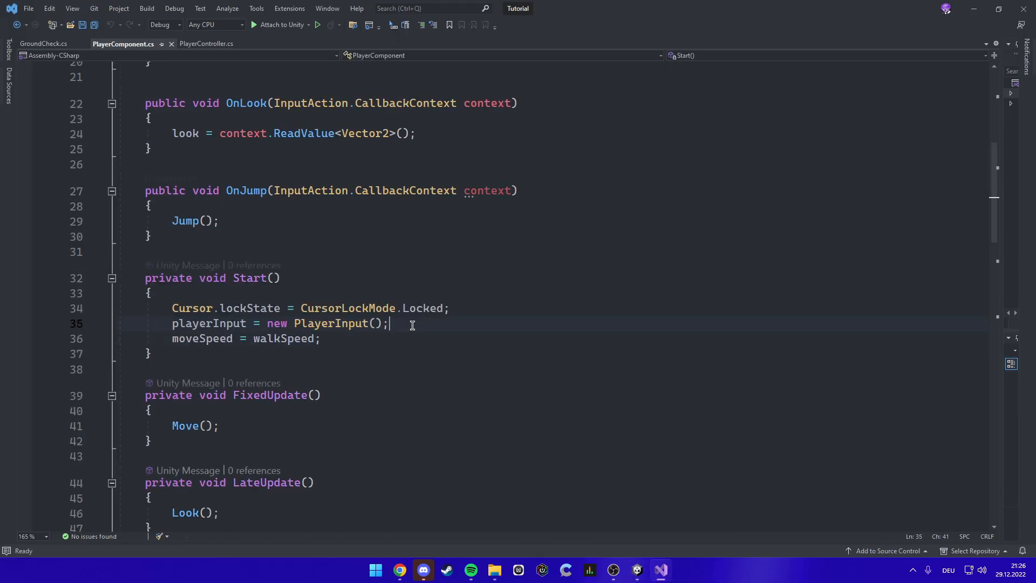
text(playerInput.Player.Sprint.performed += x => SprintPressed(); playerInput.Player.Sprint.canceled += x => SprintReleased();)
click(472, 308)
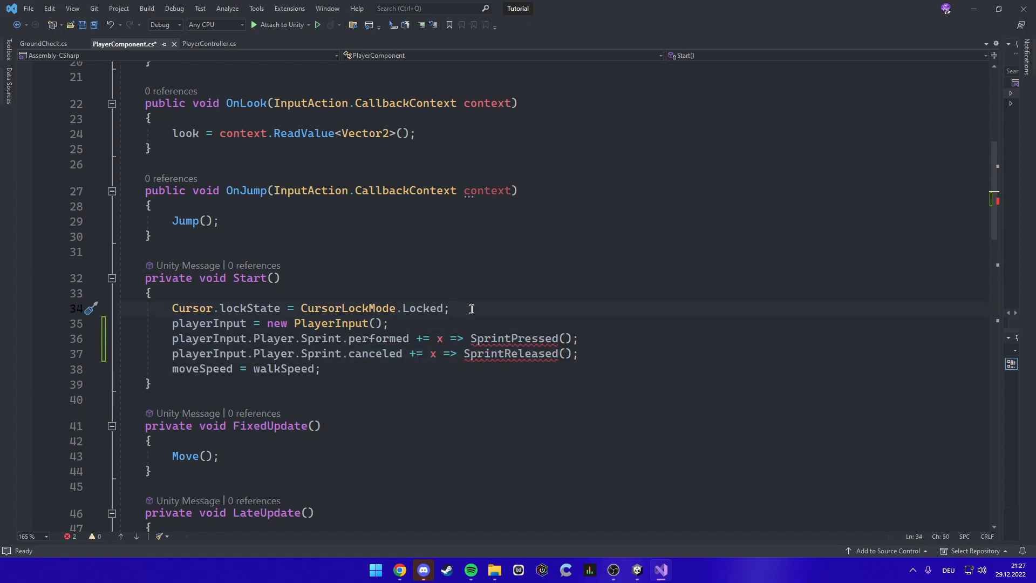
- Above Start(), add SprintPressed(), setting isSprinting true and moveSpeed to sprintSpeed when grounded, and SprintReleased(), setting isSprinting false and moveSpeed to walkSpeed
click(558, 339)
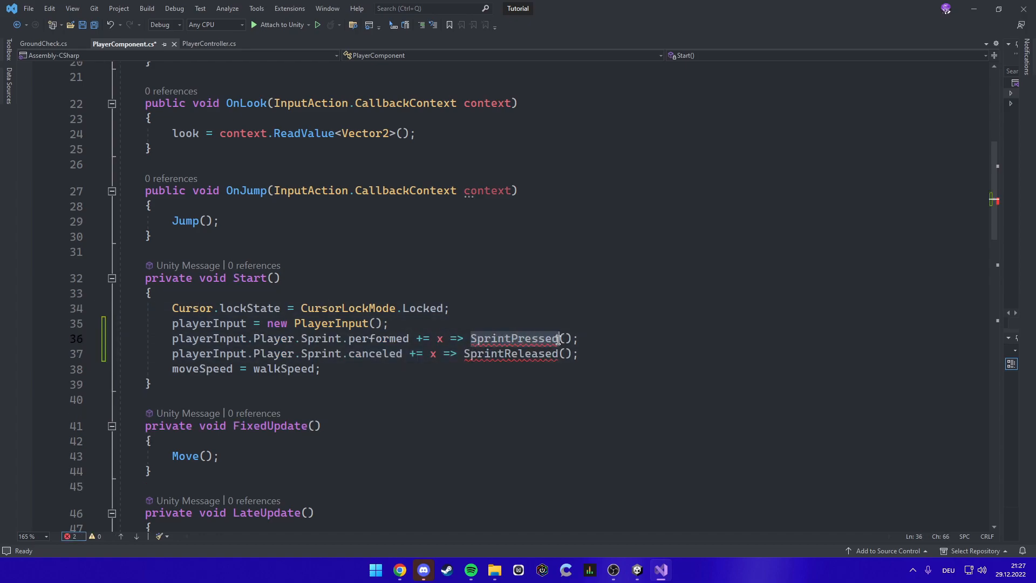
click(469, 354)
scroll(182, 337, up, 2)
click(181, 337)
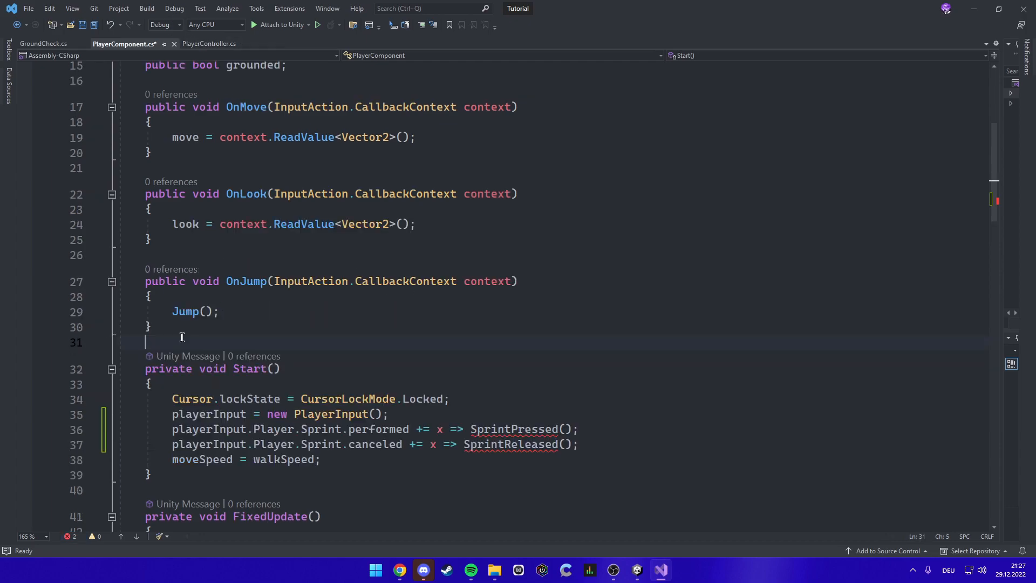
key(Return)
key(Return)
key(ctrl+v)
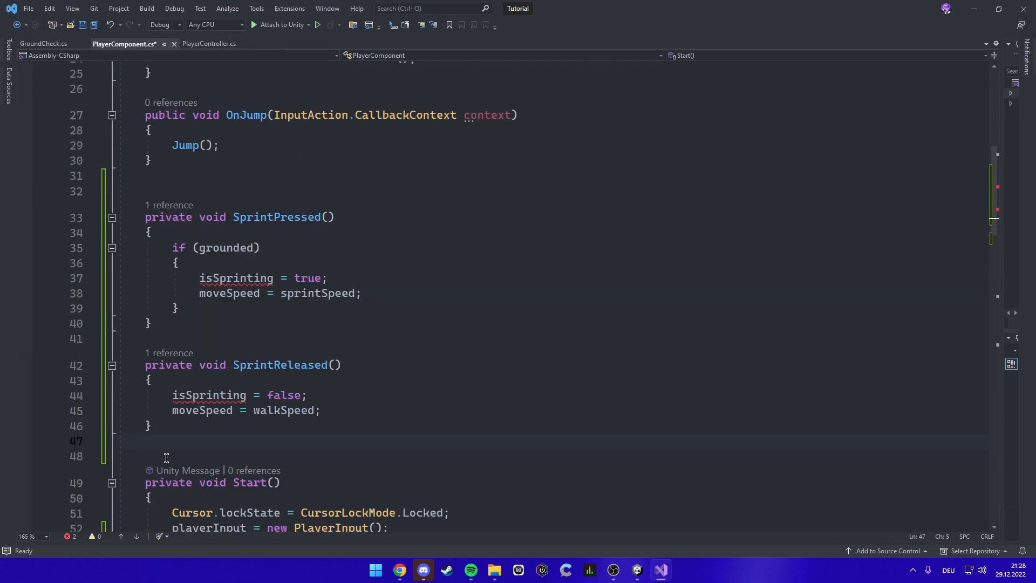
key(BackSpace)
- Add isSprinting after grounded in the public bool declaration and save the script
click(334, 411)
click(232, 397)
scroll(431, 382, up, 8)
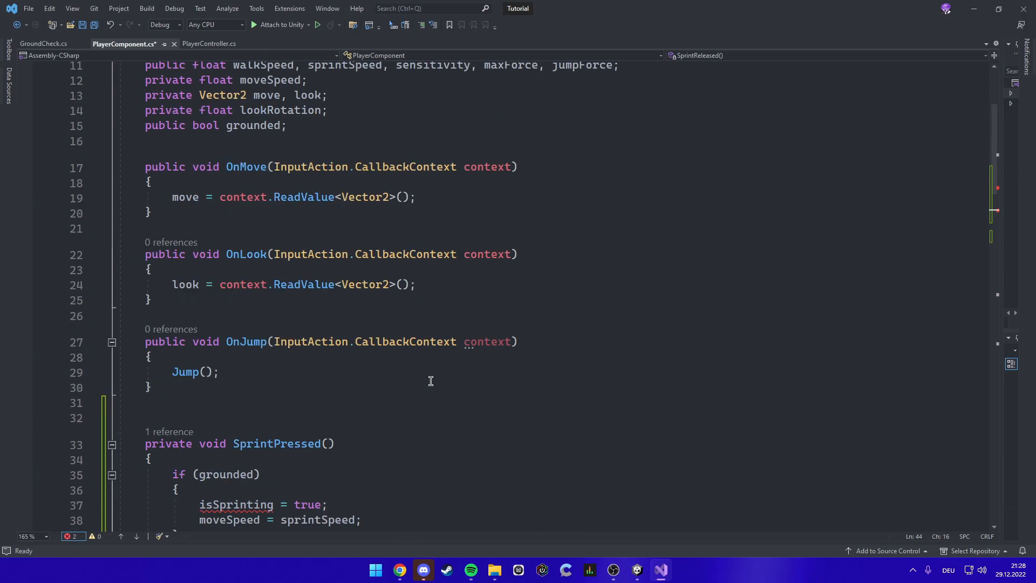
click(285, 293)
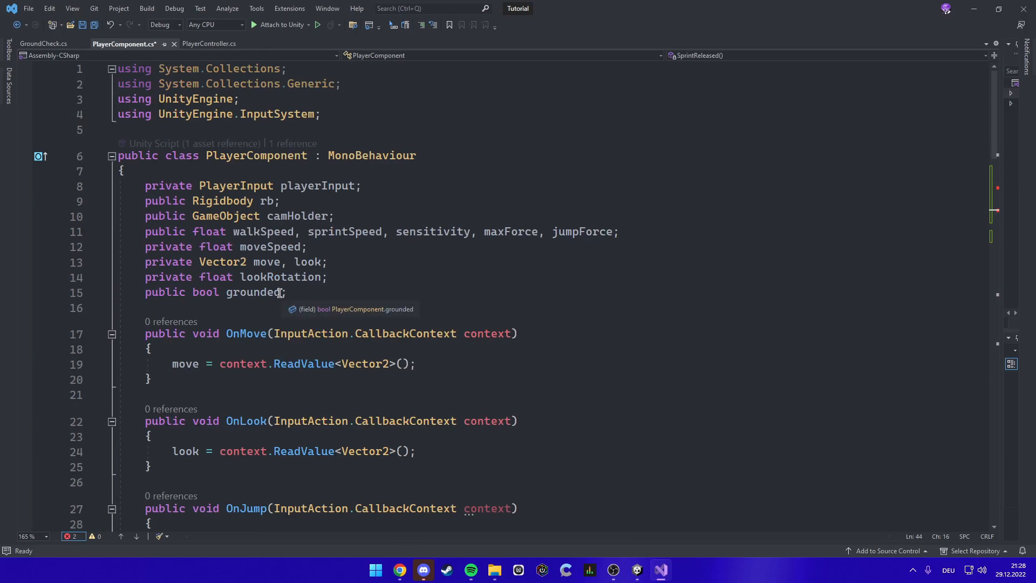
text(, isSprinting)
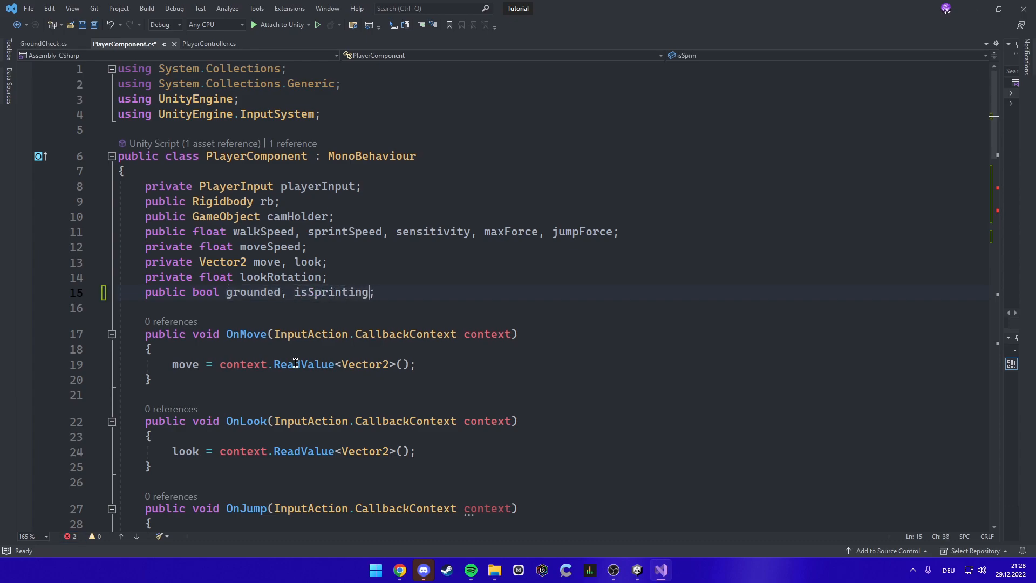
scroll(361, 319, down, 7)
click(382, 322)
key(ctrl+s)
- Review the SprintPressed() method: its grounded check, the isSprinting assignment and the moveSpeed assignment
scroll(381, 319, down, 1)
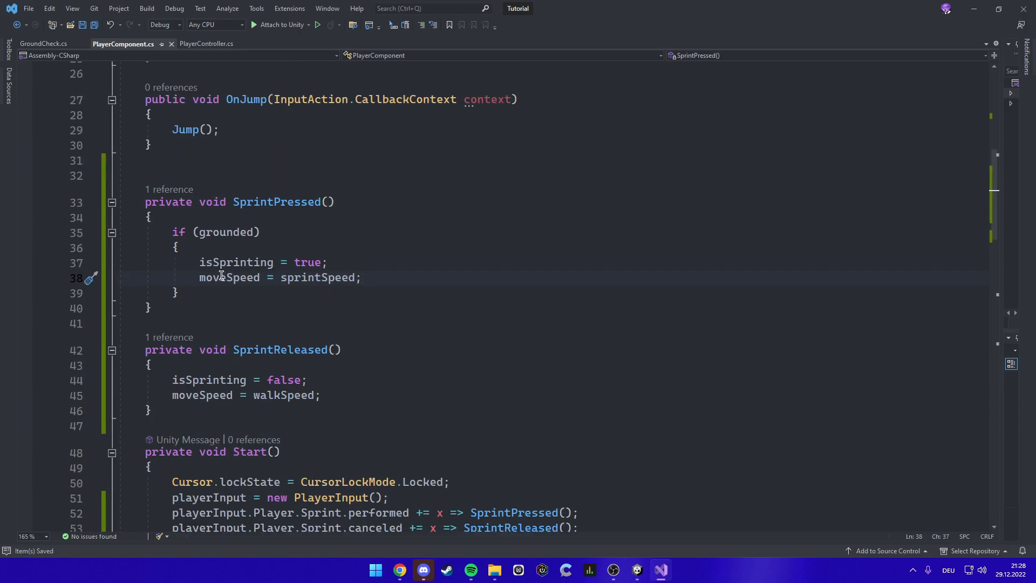
click(234, 202)
click(349, 201)
drag(172, 232, 268, 232)
click(268, 232)
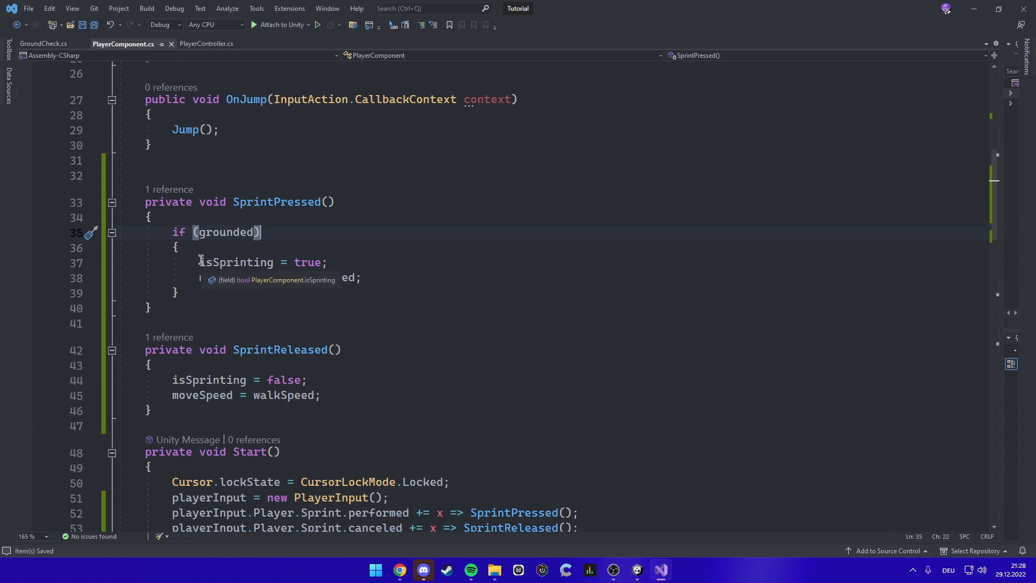
drag(200, 262, 327, 263)
click(347, 264)
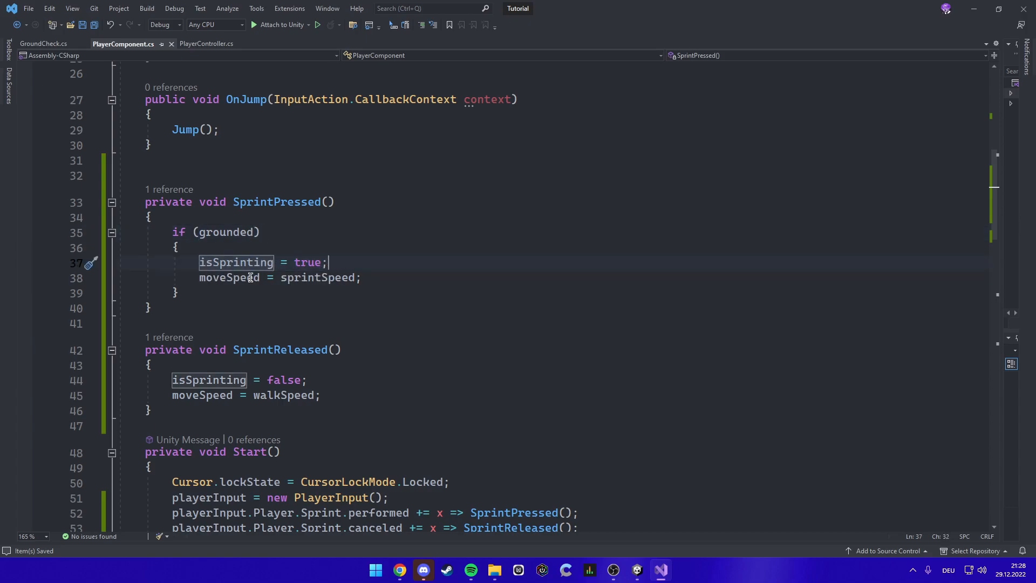
drag(200, 278, 362, 278)
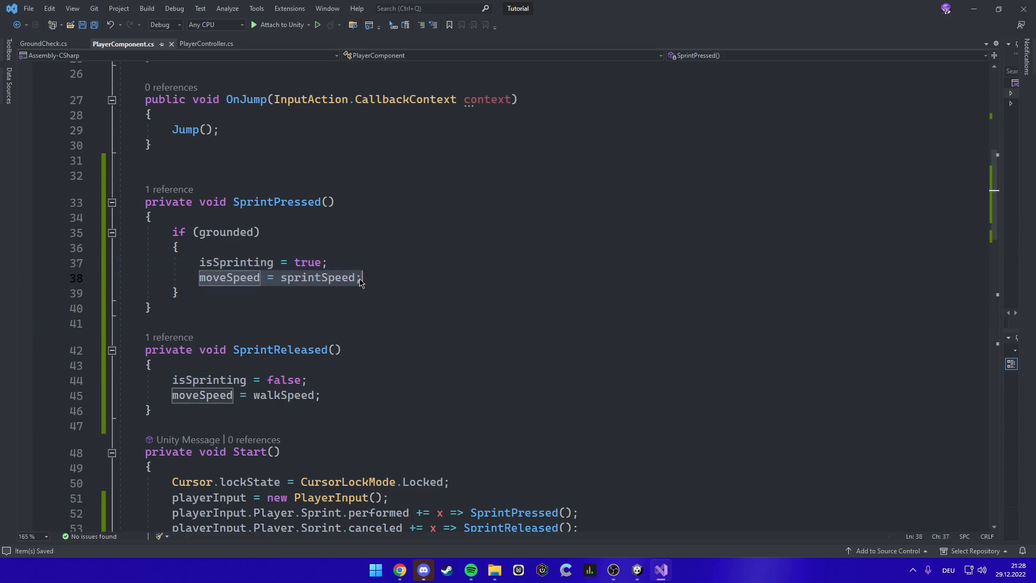
click(372, 278)
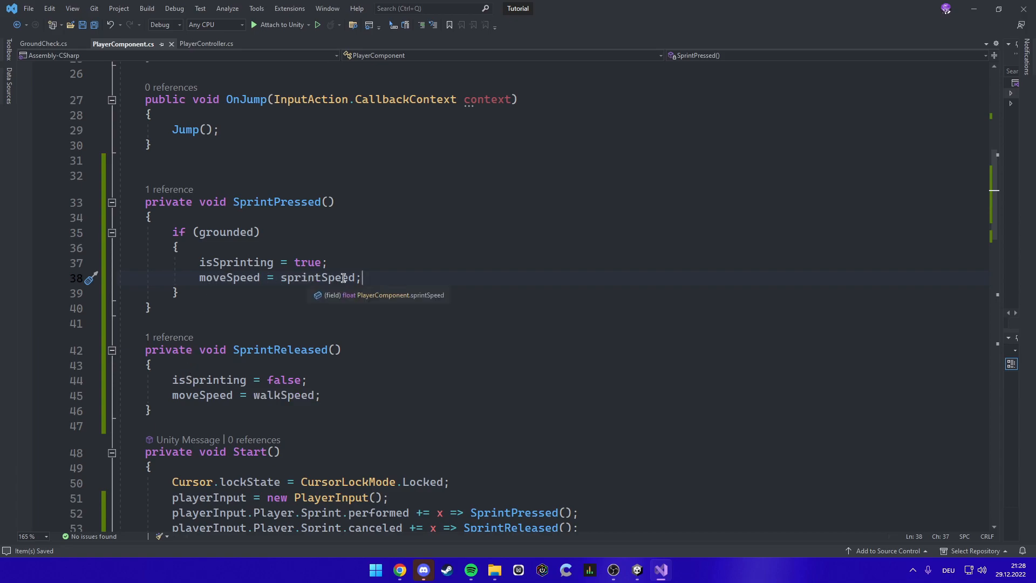
- Review the SprintReleased() method's isSprinting and moveSpeed assignments, along with the Sprint subscriptions in Start()
drag(146, 352, 348, 351)
click(357, 349)
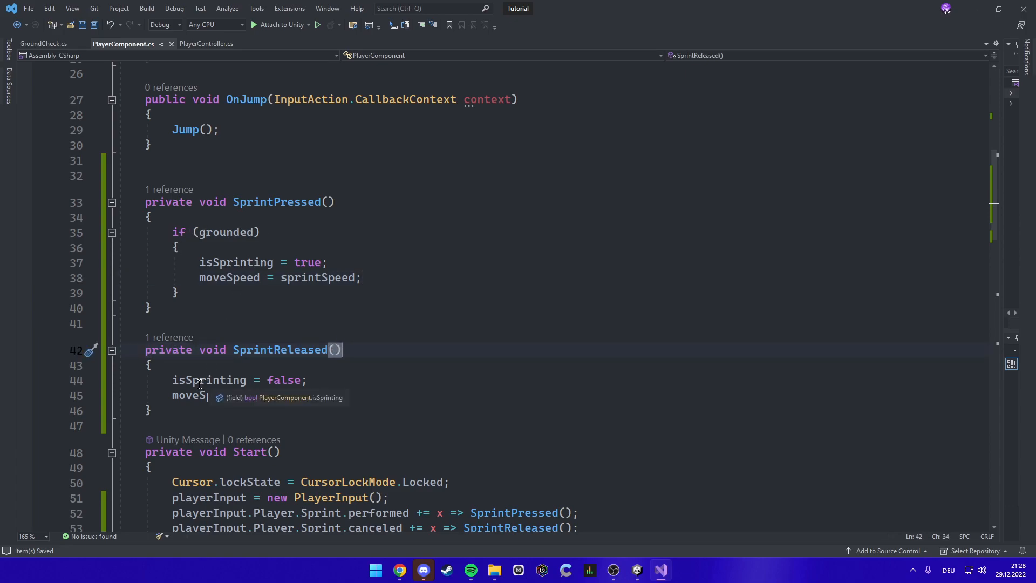
click(173, 381)
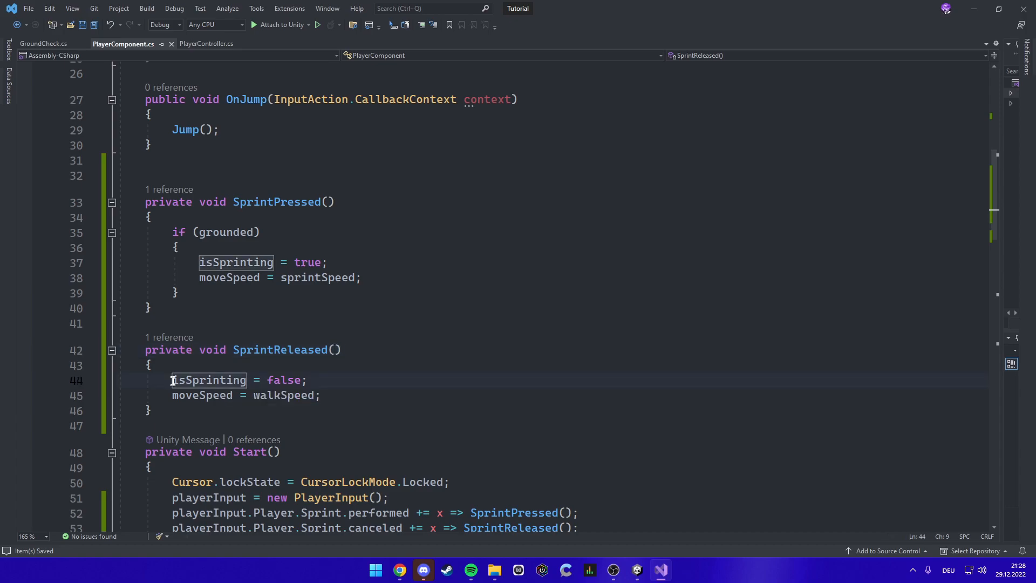
drag(173, 381, 310, 382)
click(322, 382)
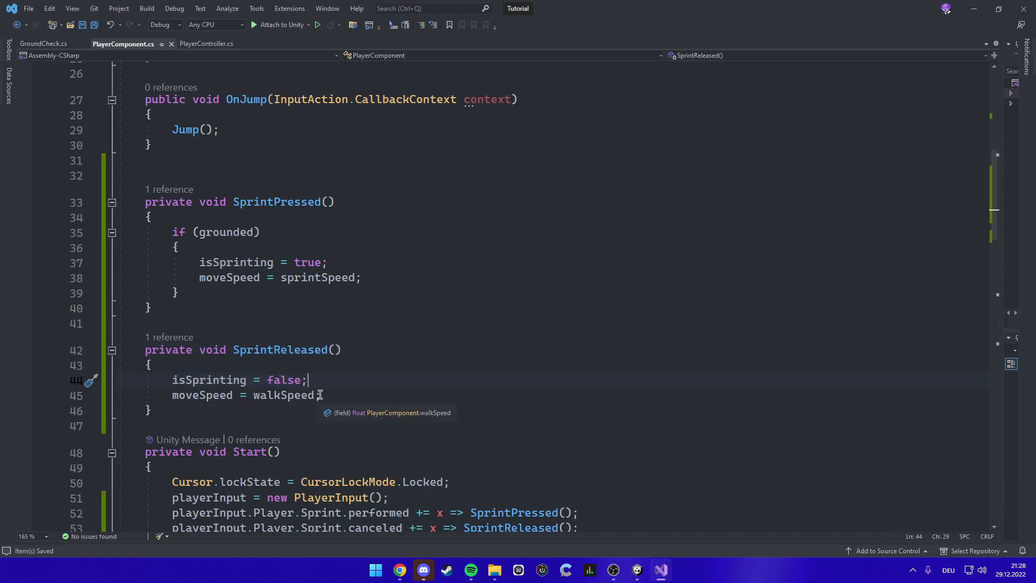
scroll(318, 396, down, 5)
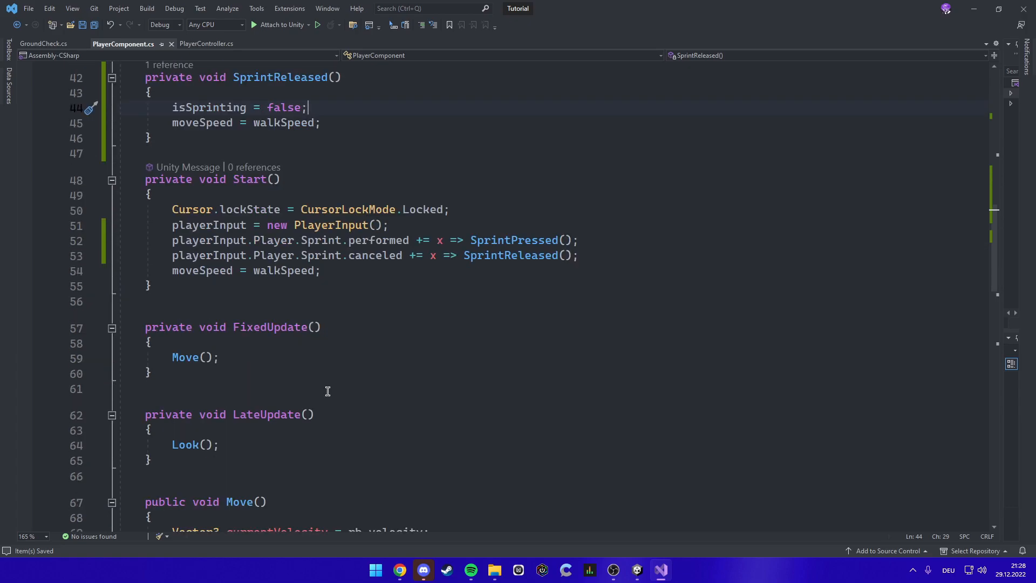
scroll(358, 366, up, 5)
scroll(426, 429, down, 2)
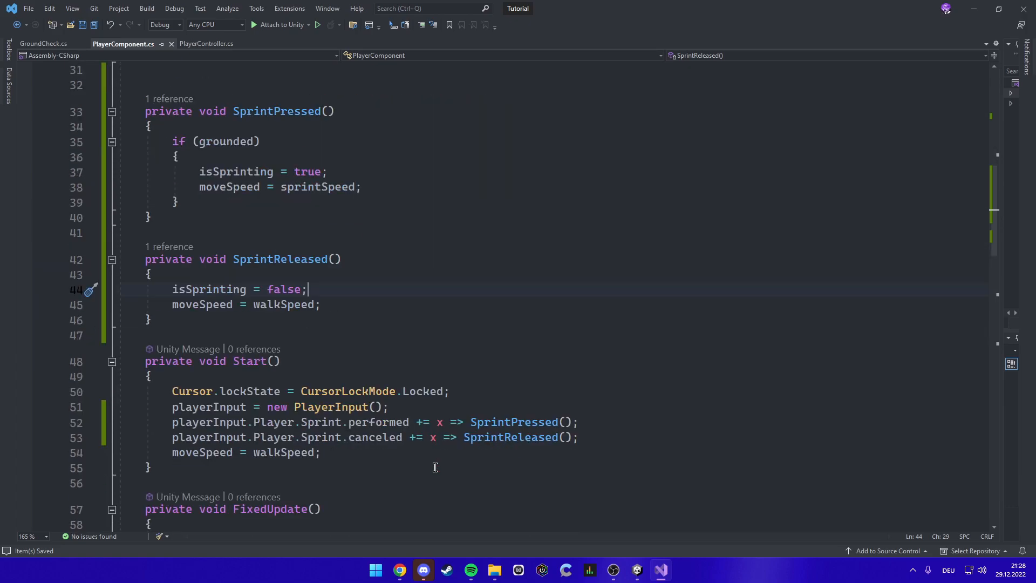
scroll(426, 418, up, 2)
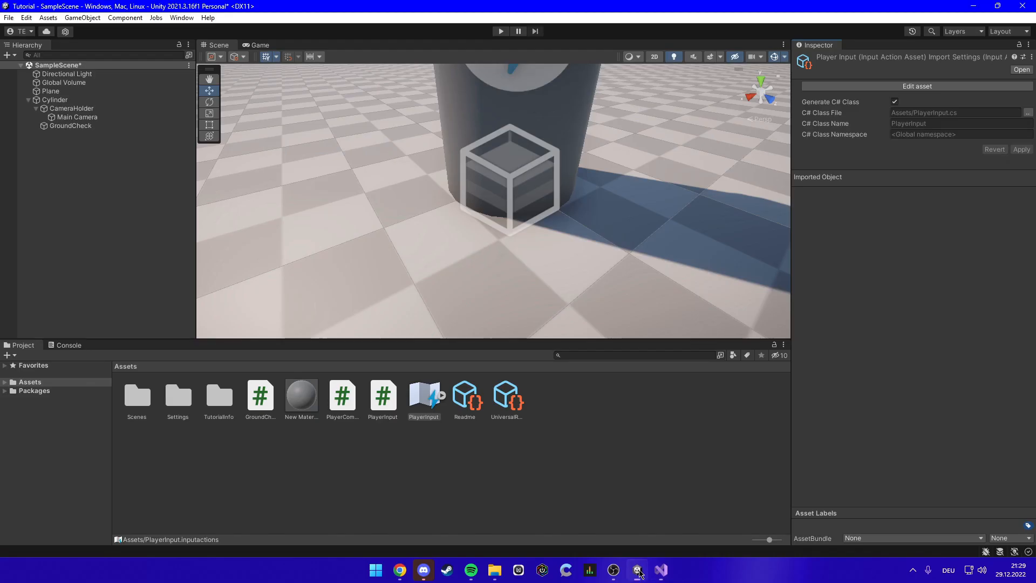
- Switch to Unity and set the Cylinder's Player Component values to Walk Speed 5 and Sprint Speed 10
click(632, 565)
click(54, 100)
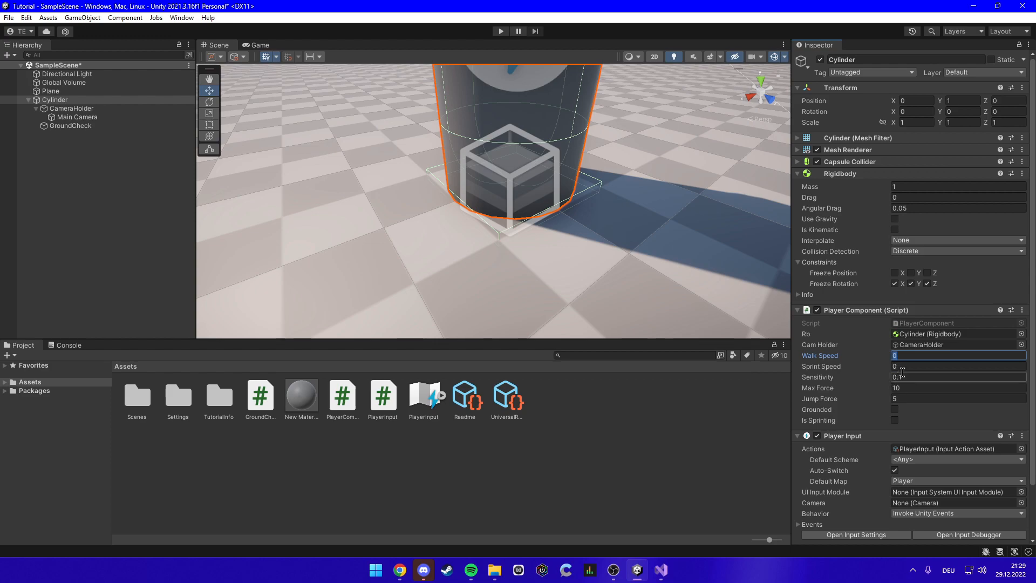
text(5)
click(902, 367)
text(10)
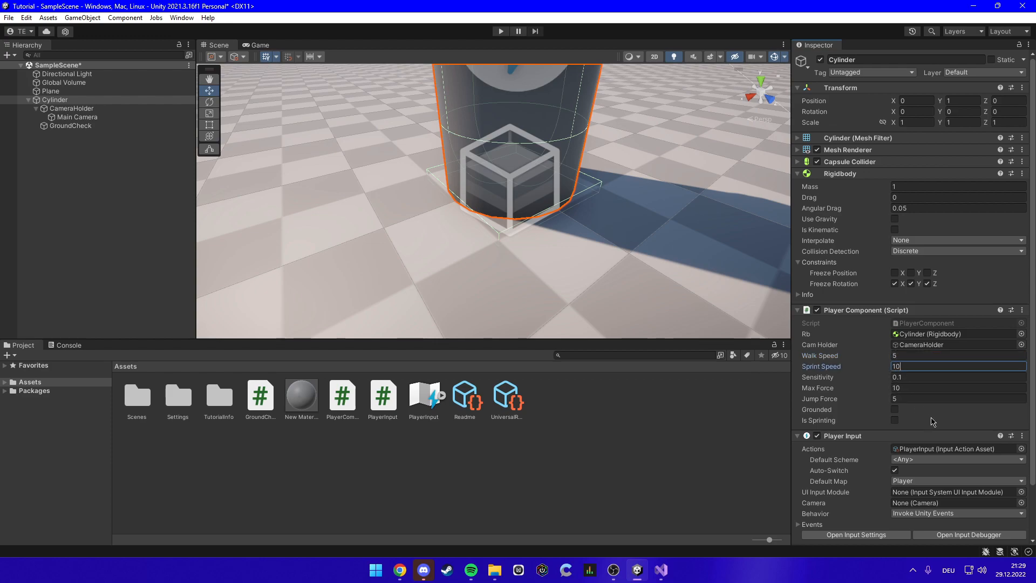
- Play-test the scene by walking the player forward and sideways while turning the view, and stop Play mode
click(500, 32)
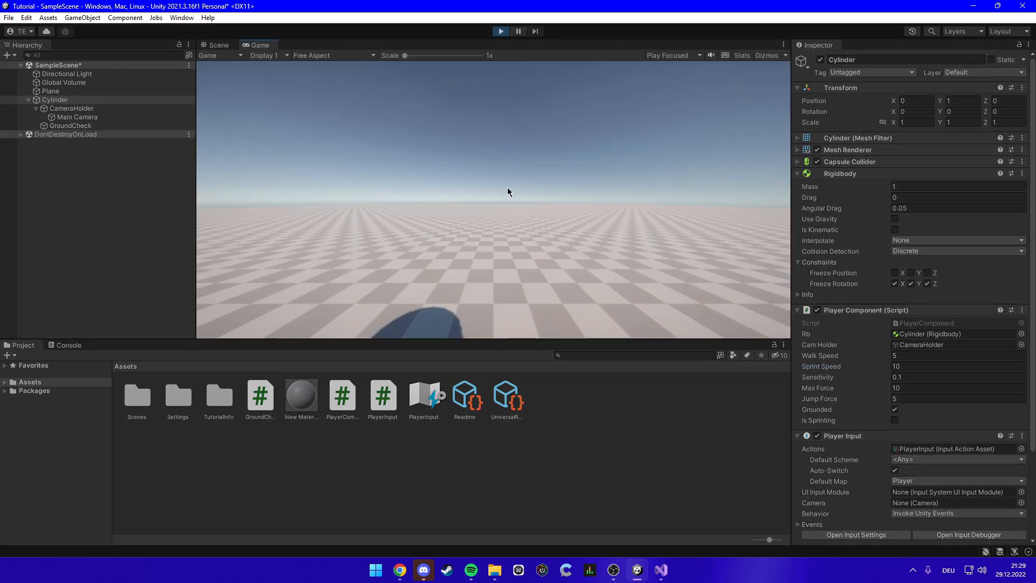
key(w)
key(d)
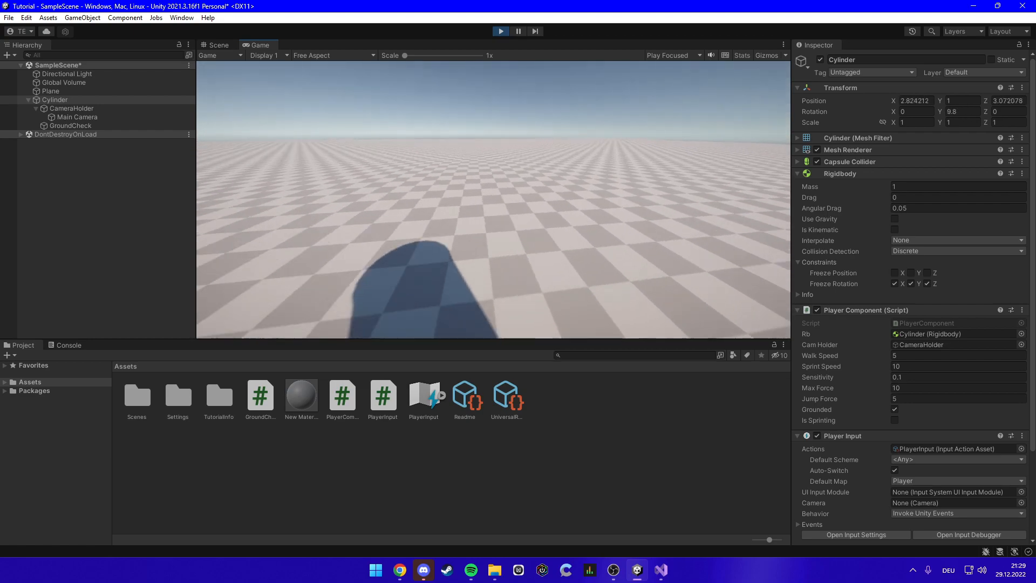
key(a)
key(w)
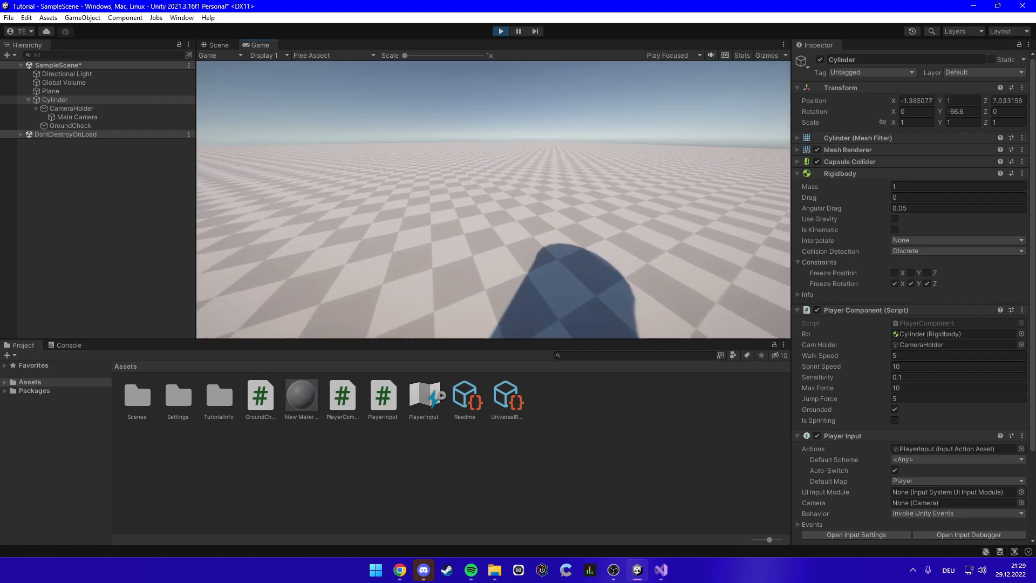
key(w)
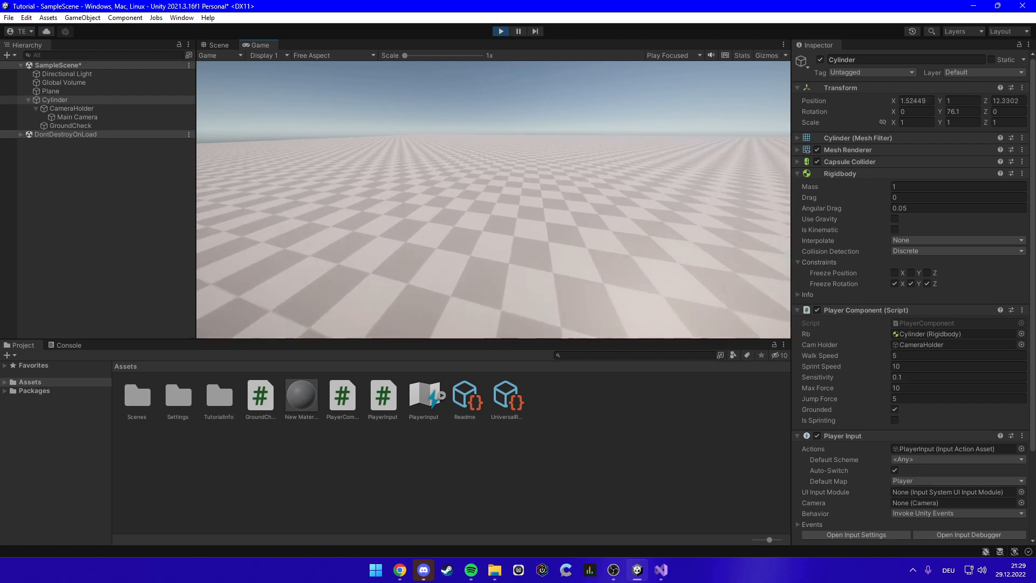
key(w)
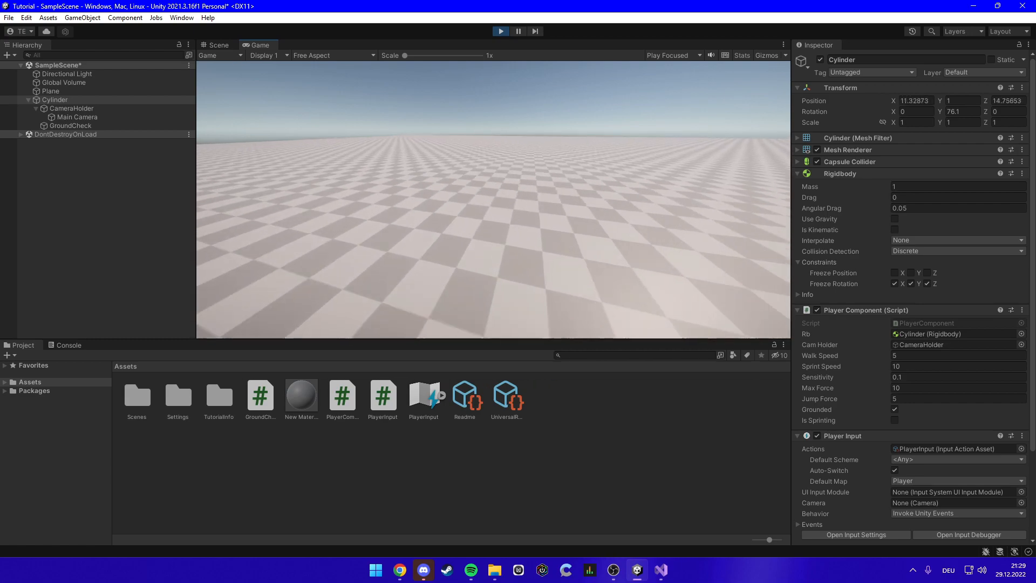
key(ctrl+p)
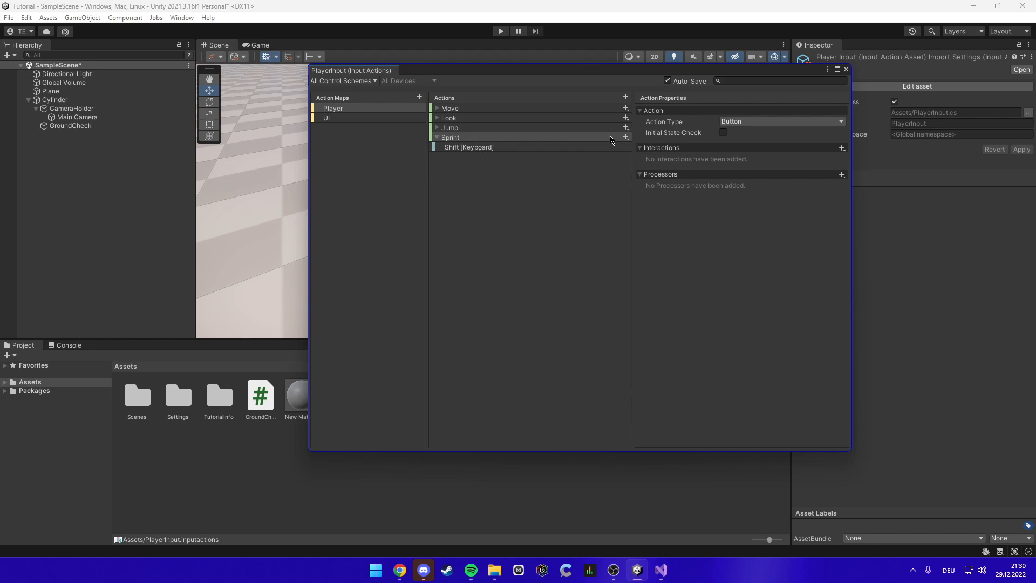
- Enable the Keyboard&Mouse control scheme for the Sprint action's Shift binding and add a Hold interaction to it
click(453, 149)
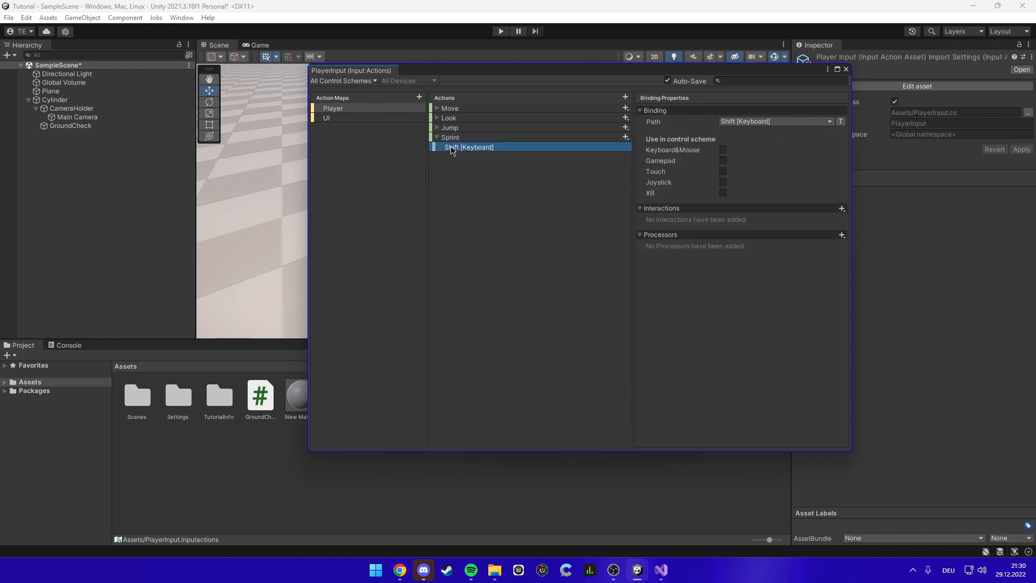
click(723, 151)
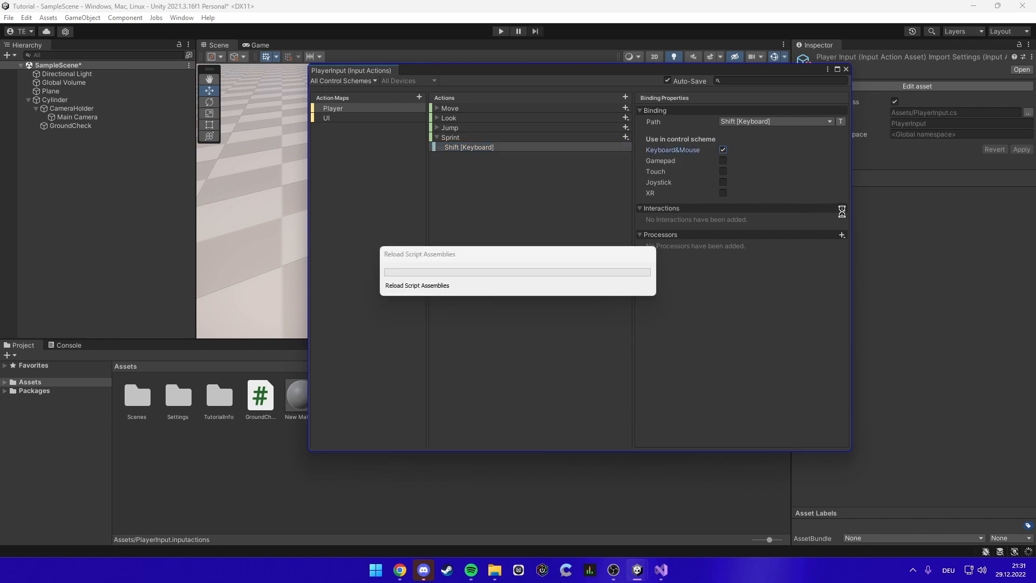
click(841, 208)
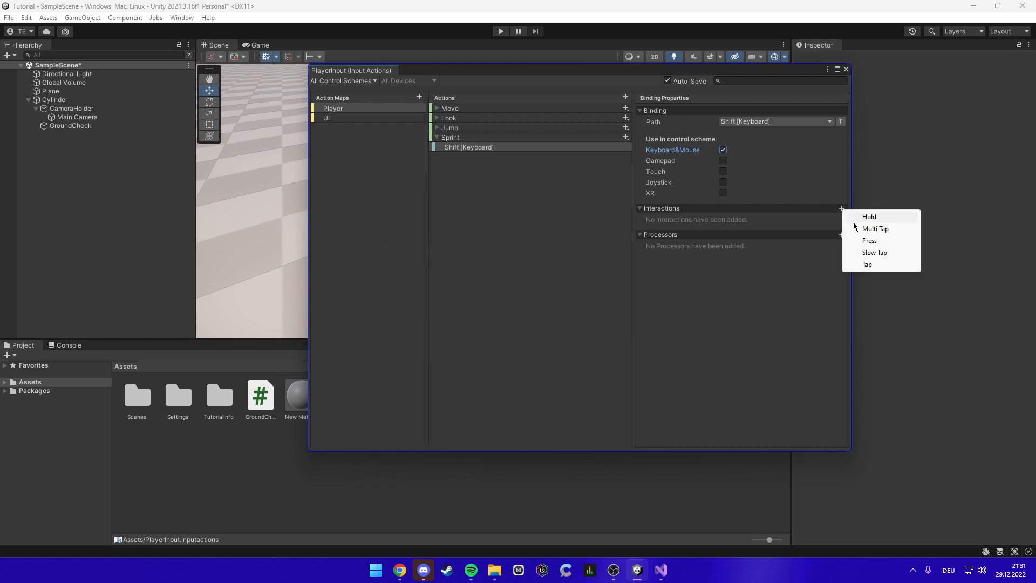
click(869, 216)
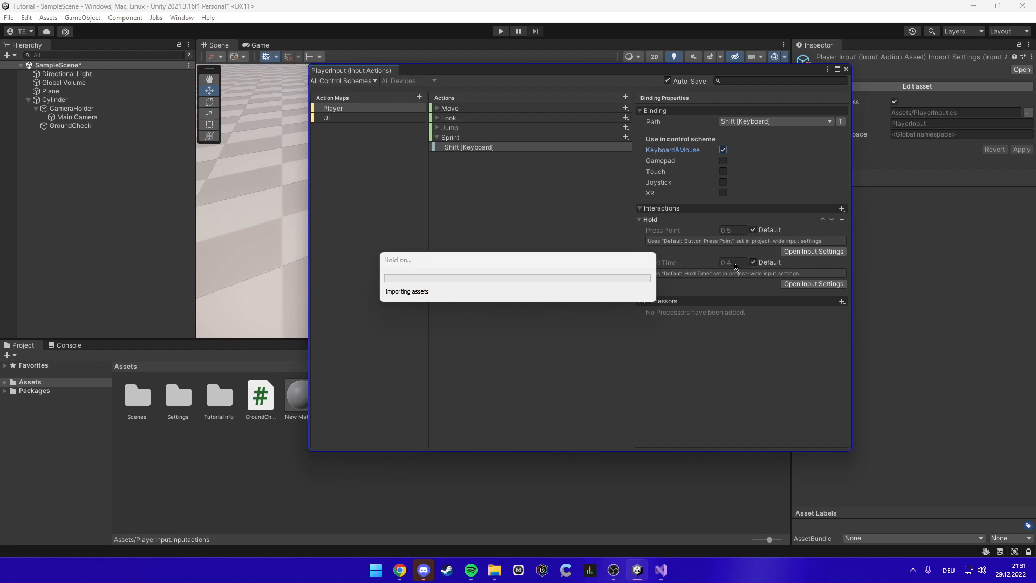
- Override the Hold interaction's default Hold Time with 0.1 and close the PlayerInput actions editor
click(754, 262)
click(736, 263)
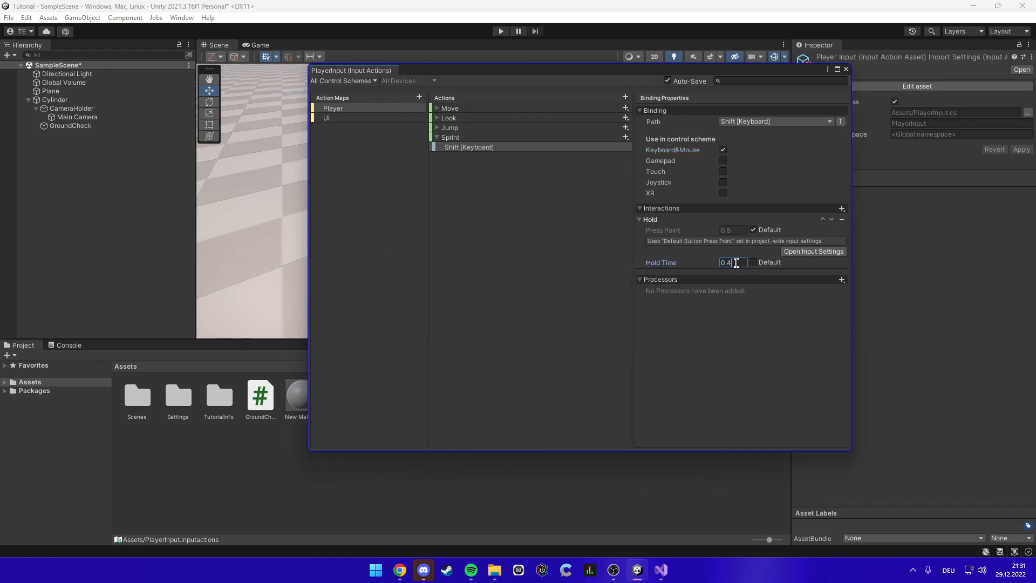
text(0.1)
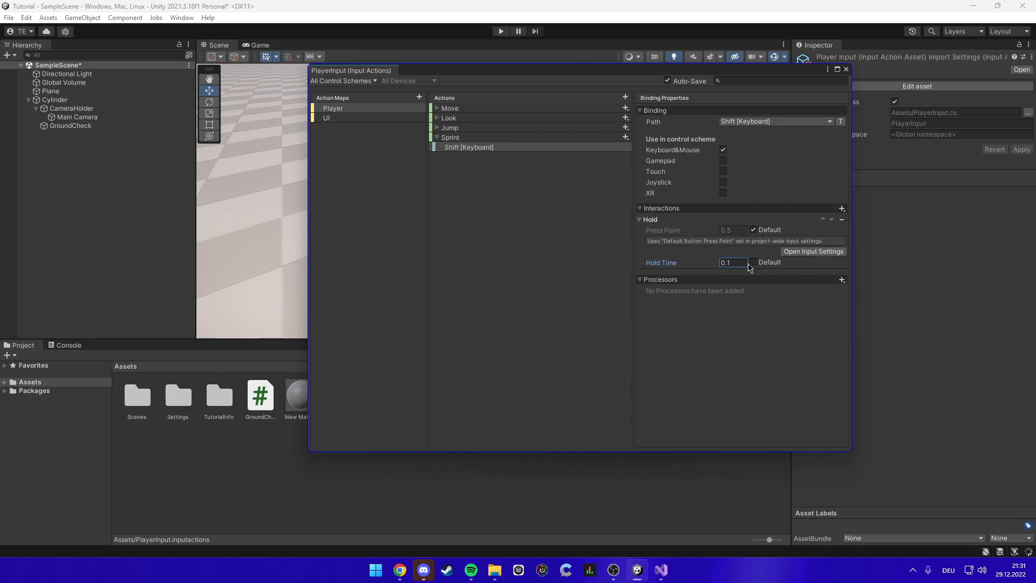
click(846, 70)
- Select the Cylinder and play-test forward movement with its Player Component values in view
click(82, 107)
click(82, 100)
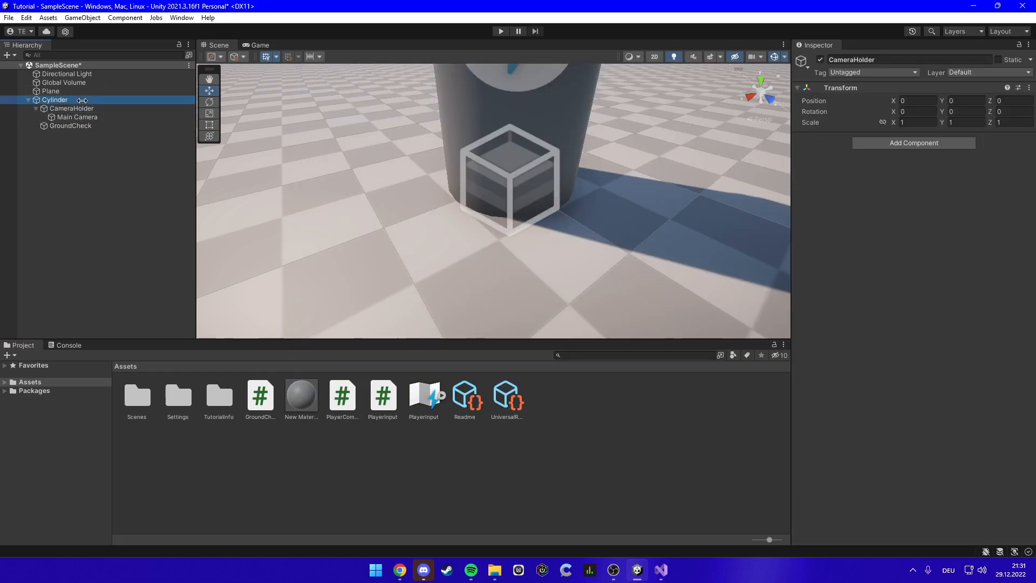
click(501, 31)
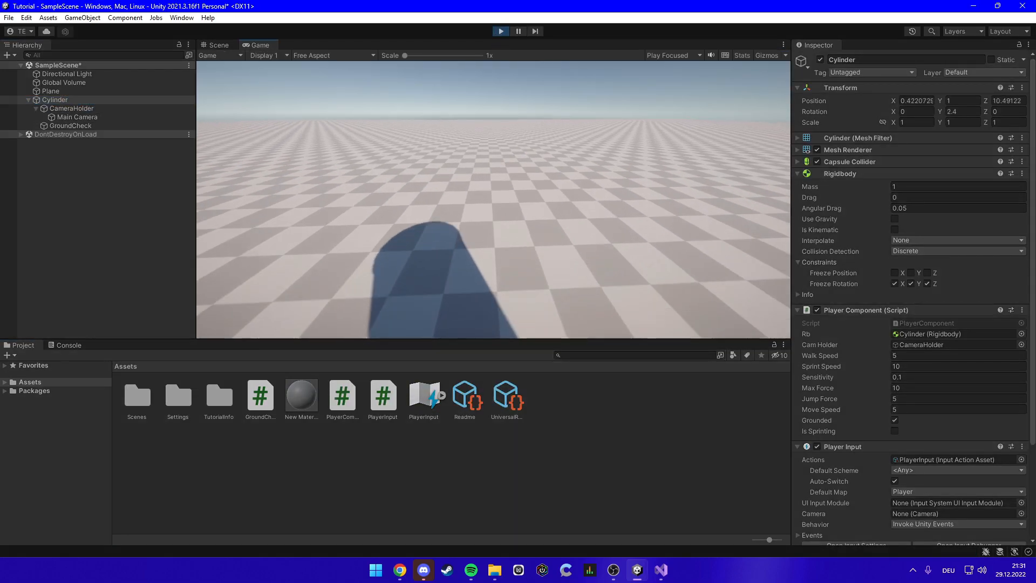
key(w)
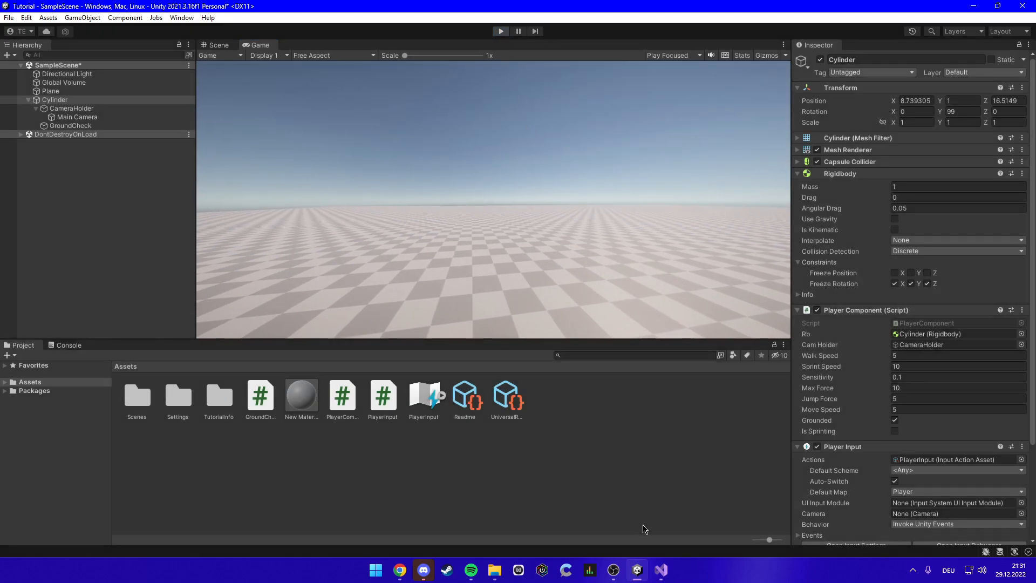
- Switch to Visual Studio and add OnEnable() and OnDisable() methods after Start() that call playerInput.Enable() and playerInput.Disable()
click(661, 569)
scroll(186, 290, down, 4)
click(177, 344)
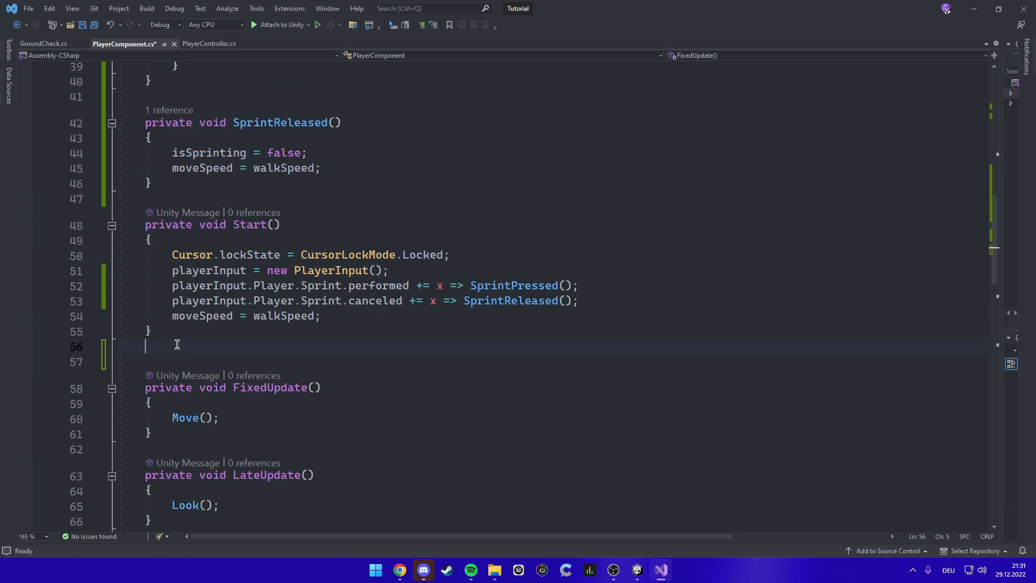
text(private void OnEnable() {     playerInput.Enable(); }  private void OnDisable() {     playerInput.Disable(); })
scroll(208, 400, down, 1)
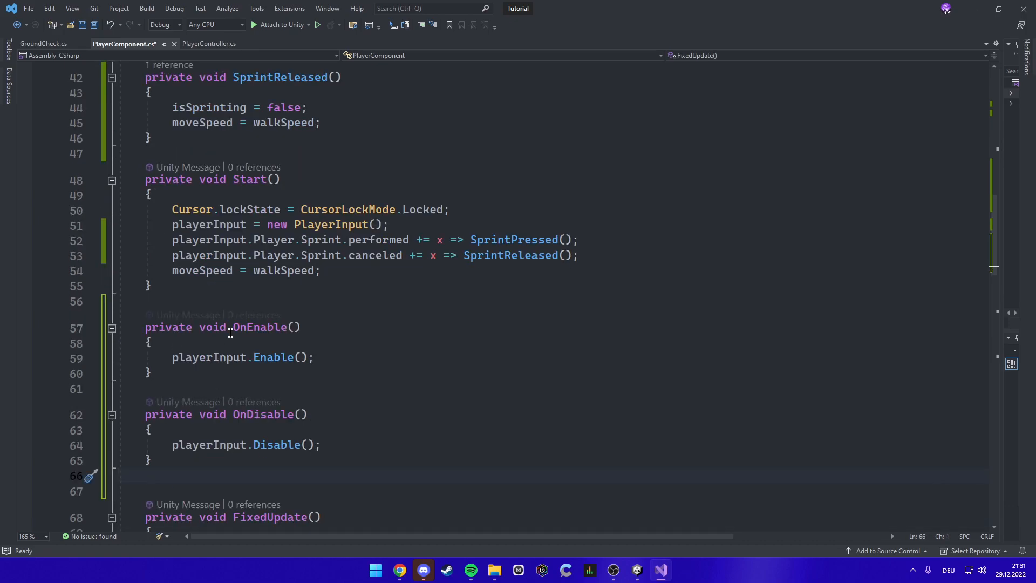
- Call OnEnable() in Start() directly after the new PlayerInput() line and save the script
click(396, 226)
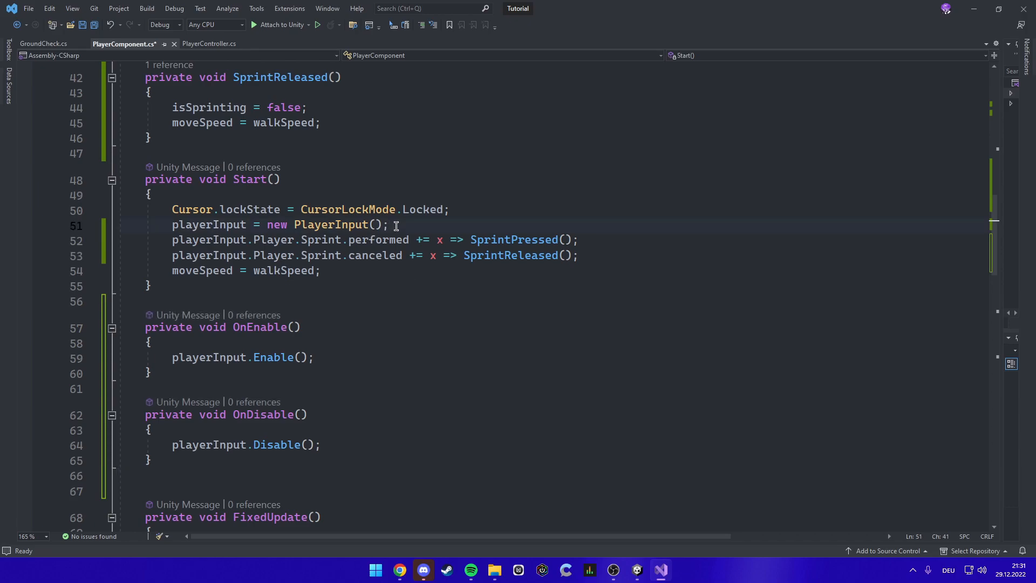
key(Return)
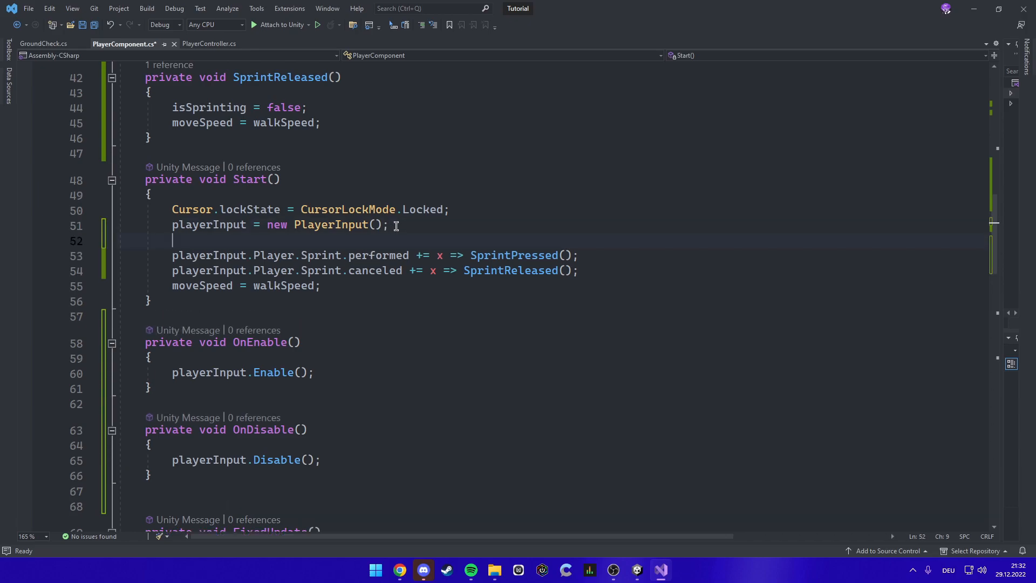
text(oneb)
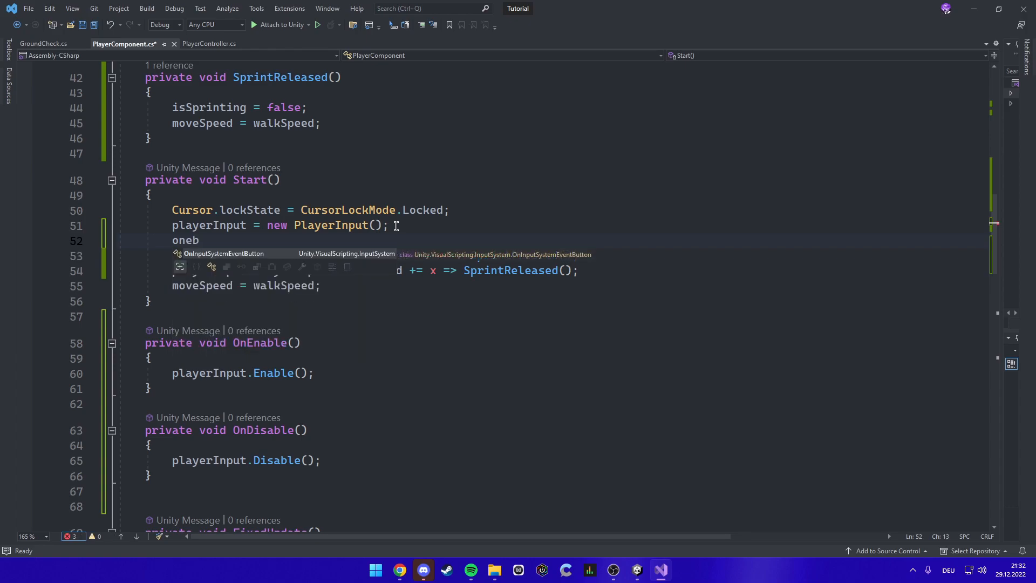
text();)
key(ctrl+s)
- Switch to Unity, play-test sprinting by moving forward with Shift held, and stop Play mode
key(alt+Tab)
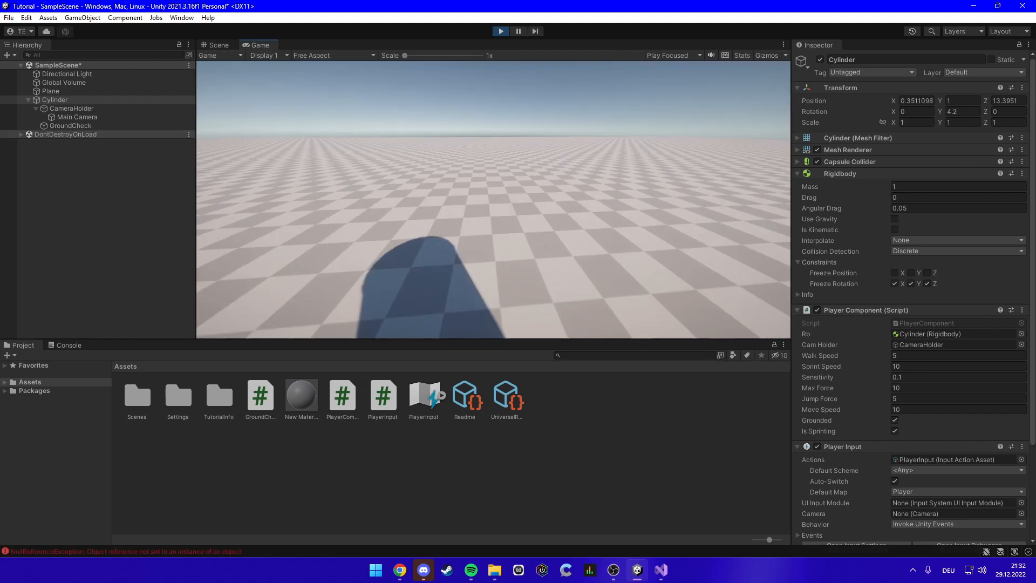
key(shift+w)
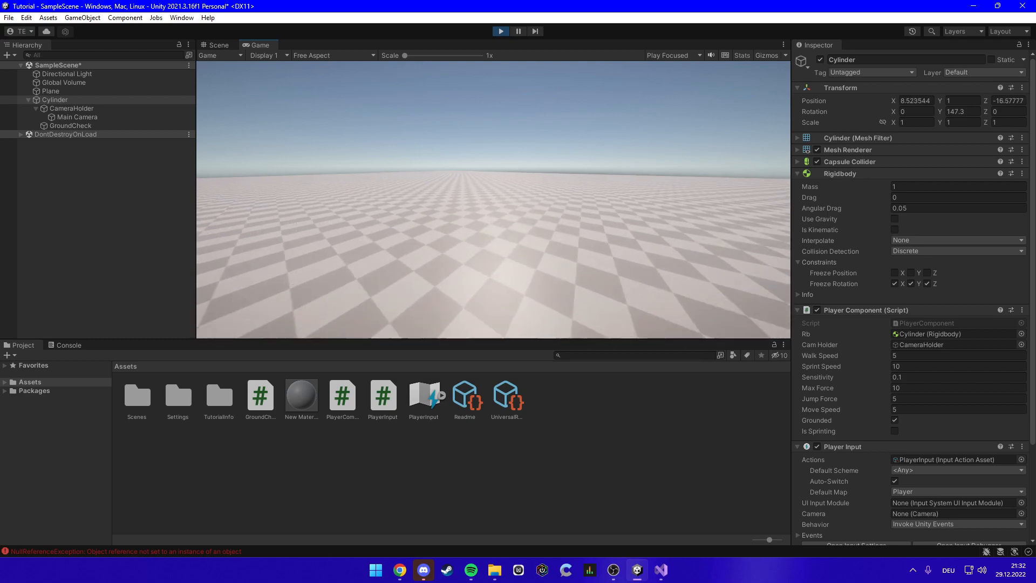
key(Escape)
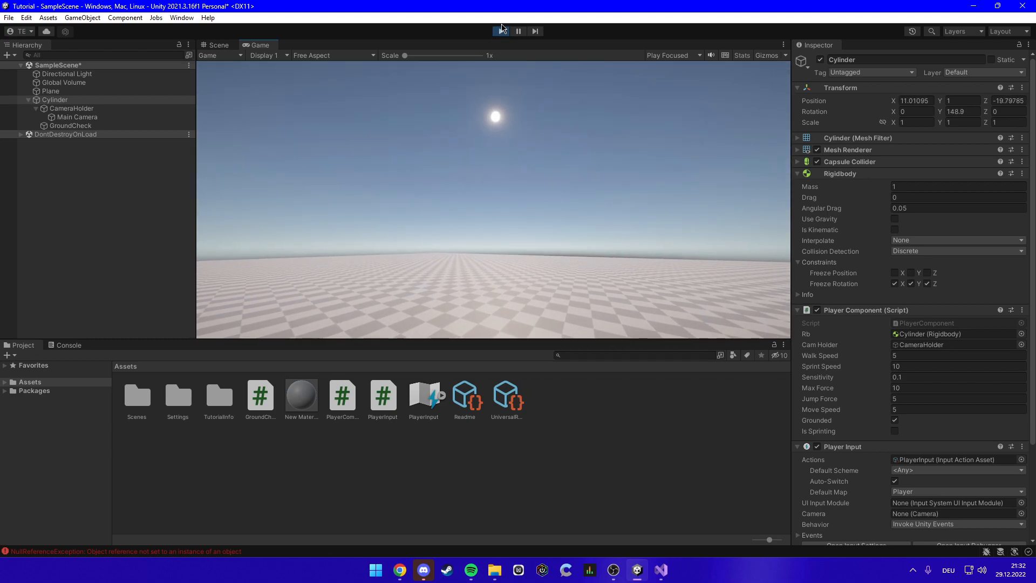
click(500, 32)
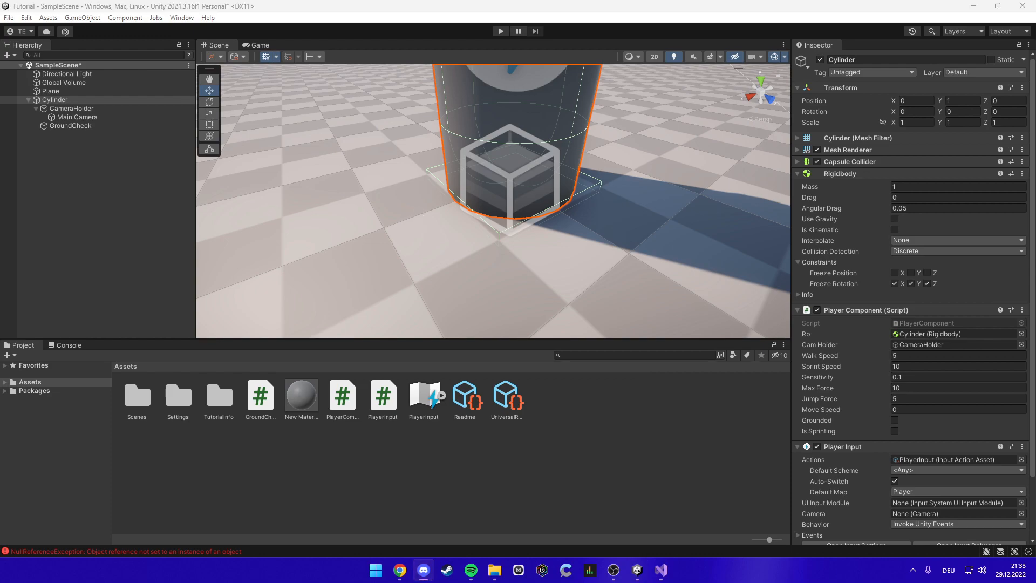
click(24, 195)
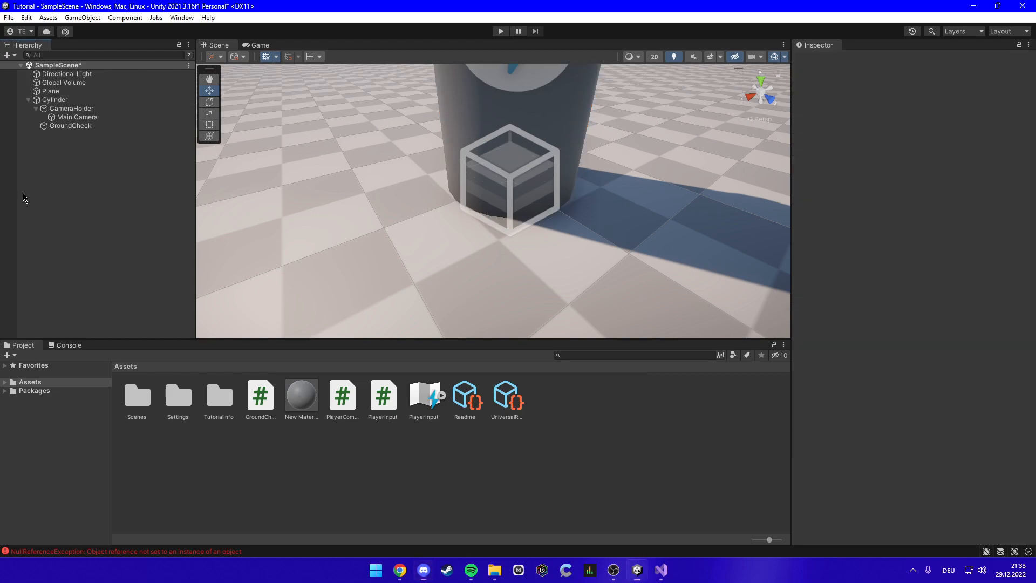
click(52, 100)
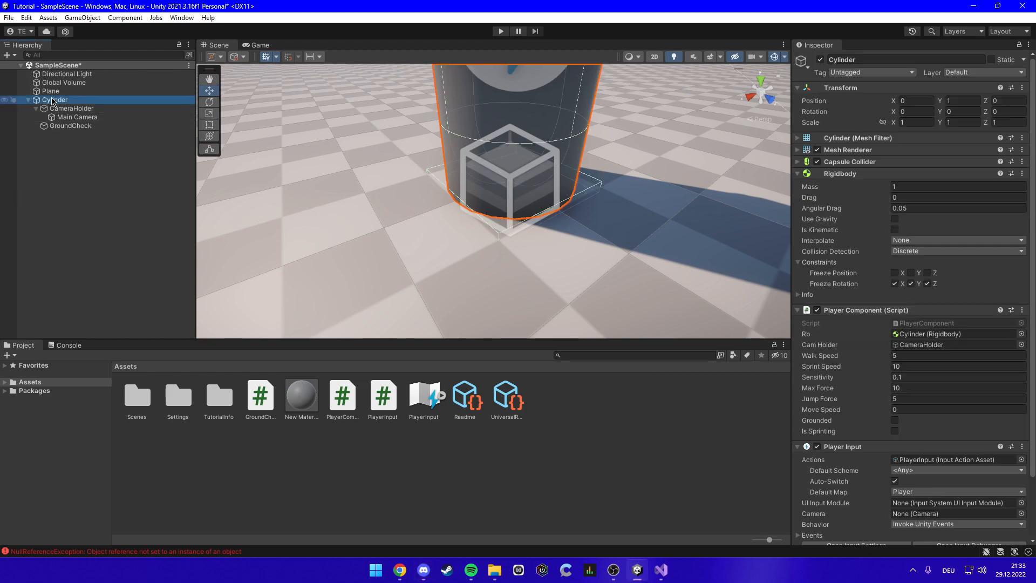
click(111, 196)
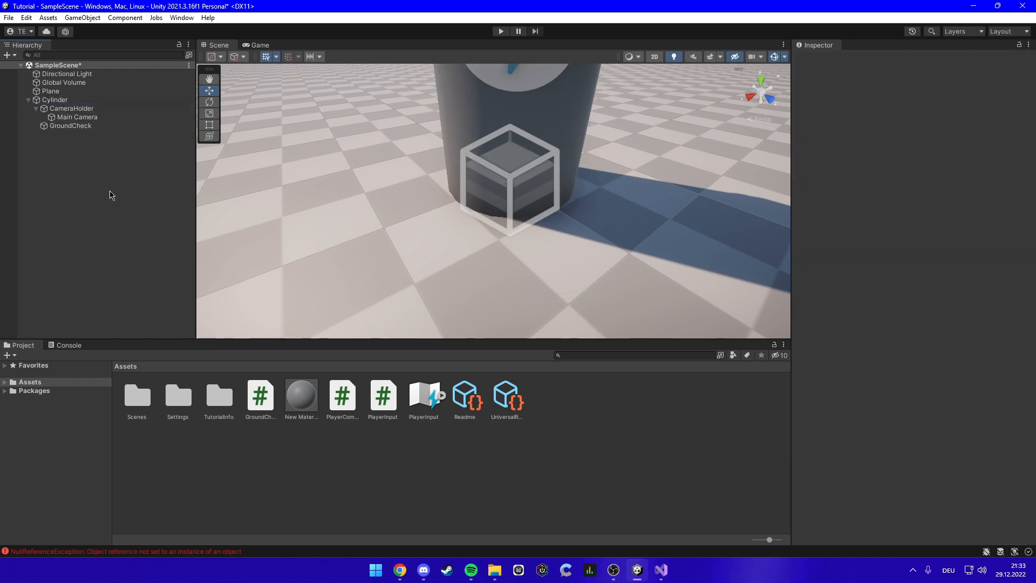